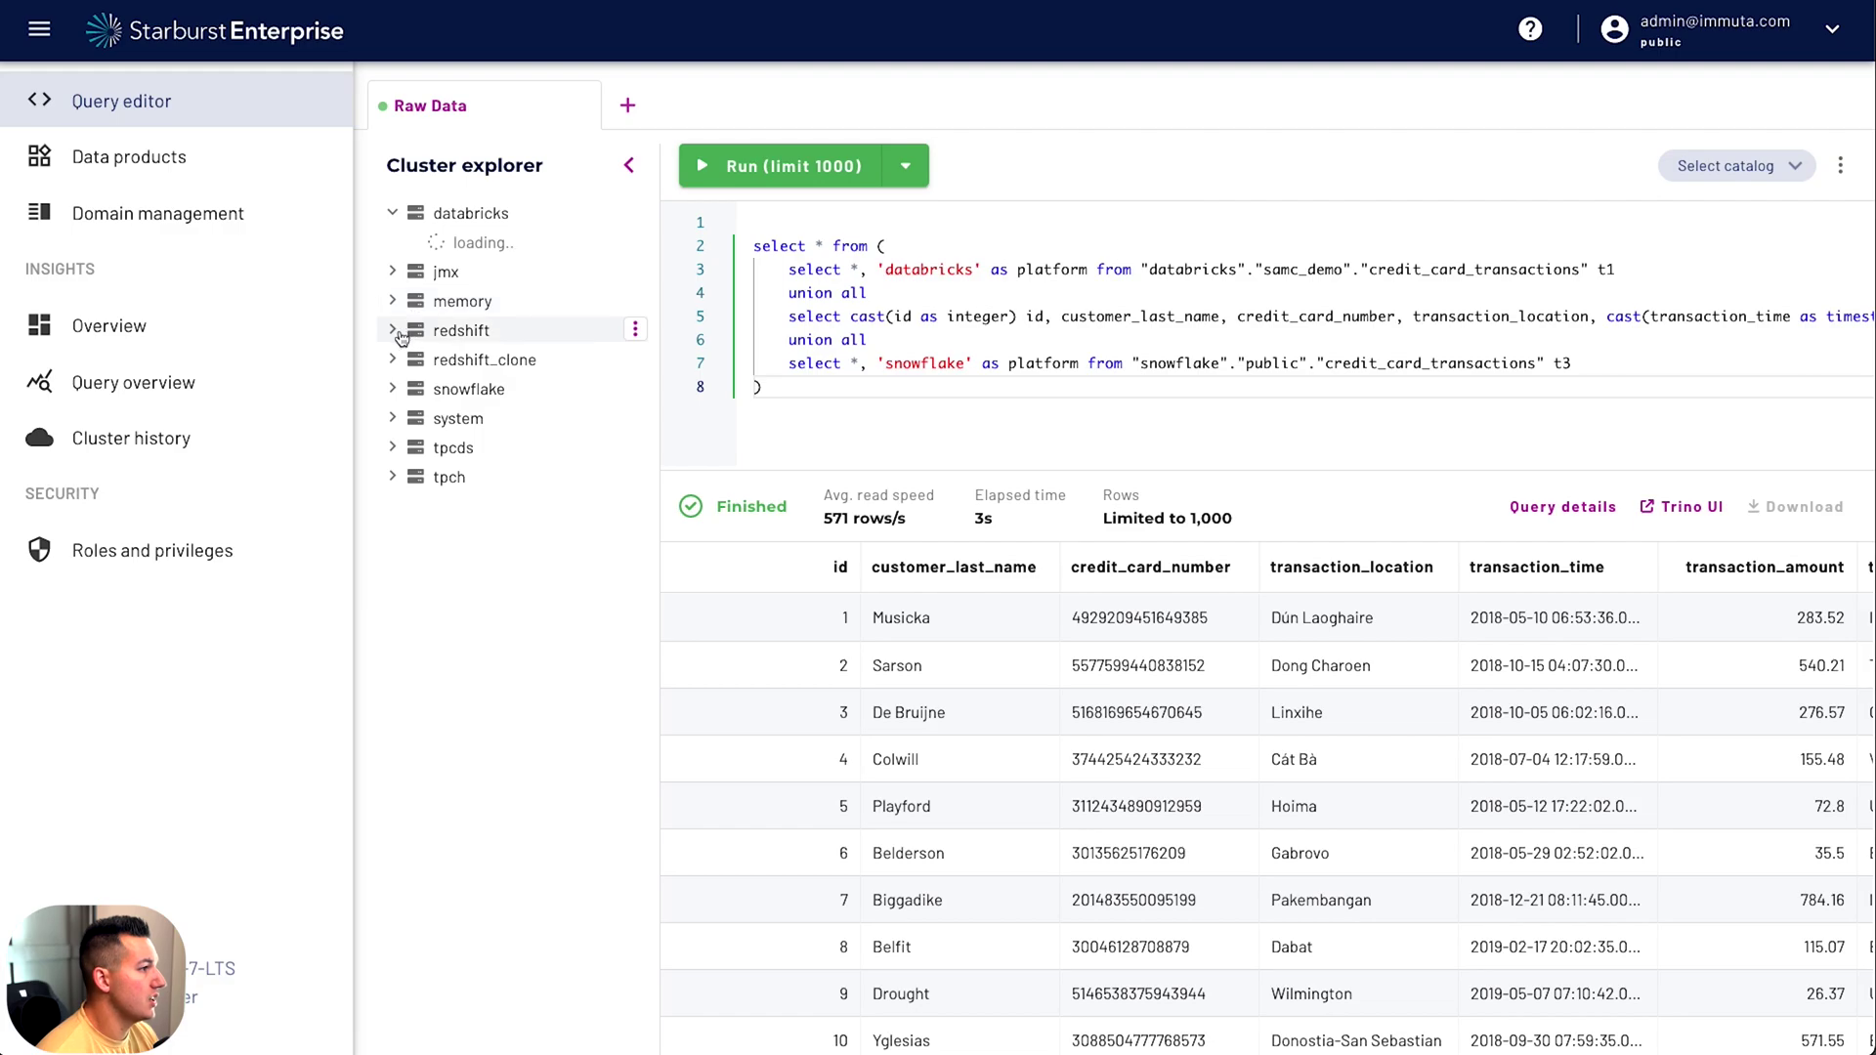
Browse the databricks and redshift schemas, and expand the snowflake catalog's public schema to list its tables
scroll(452, 572, "down", 10)
scroll(452, 571, "down", 3)
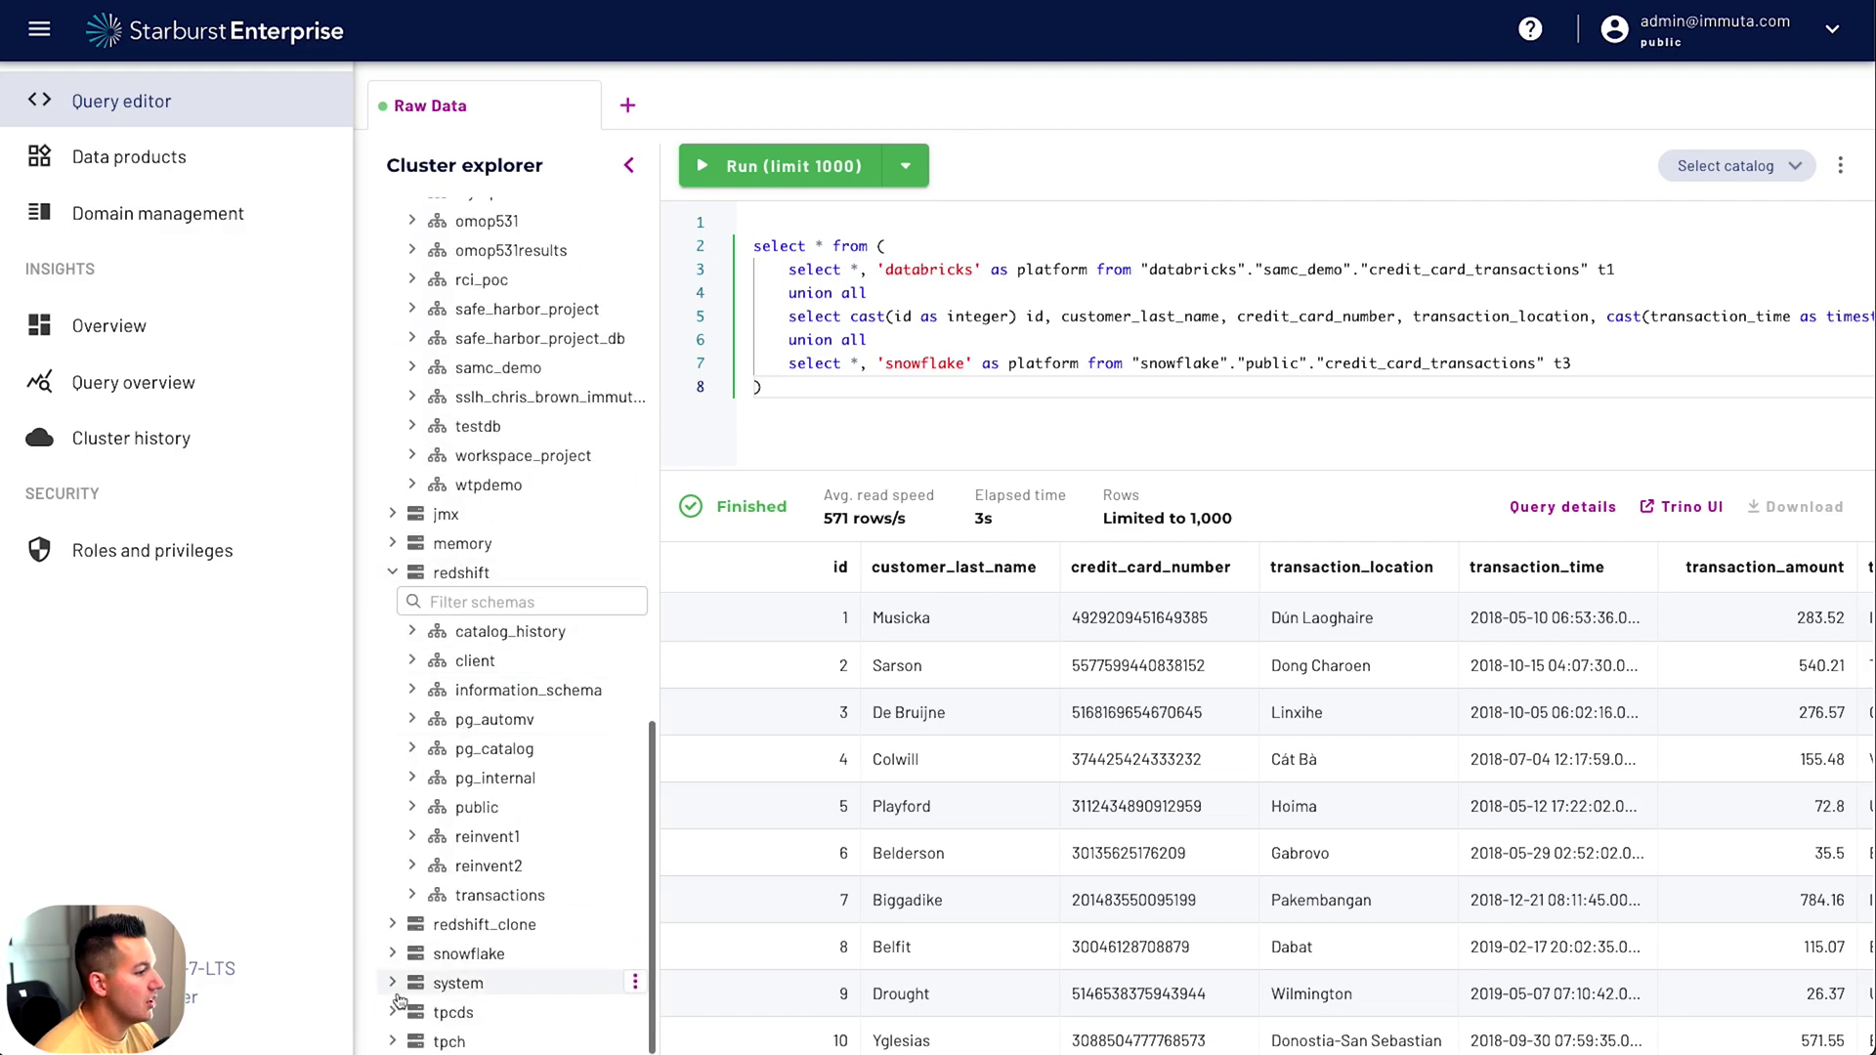
left_click(394, 954)
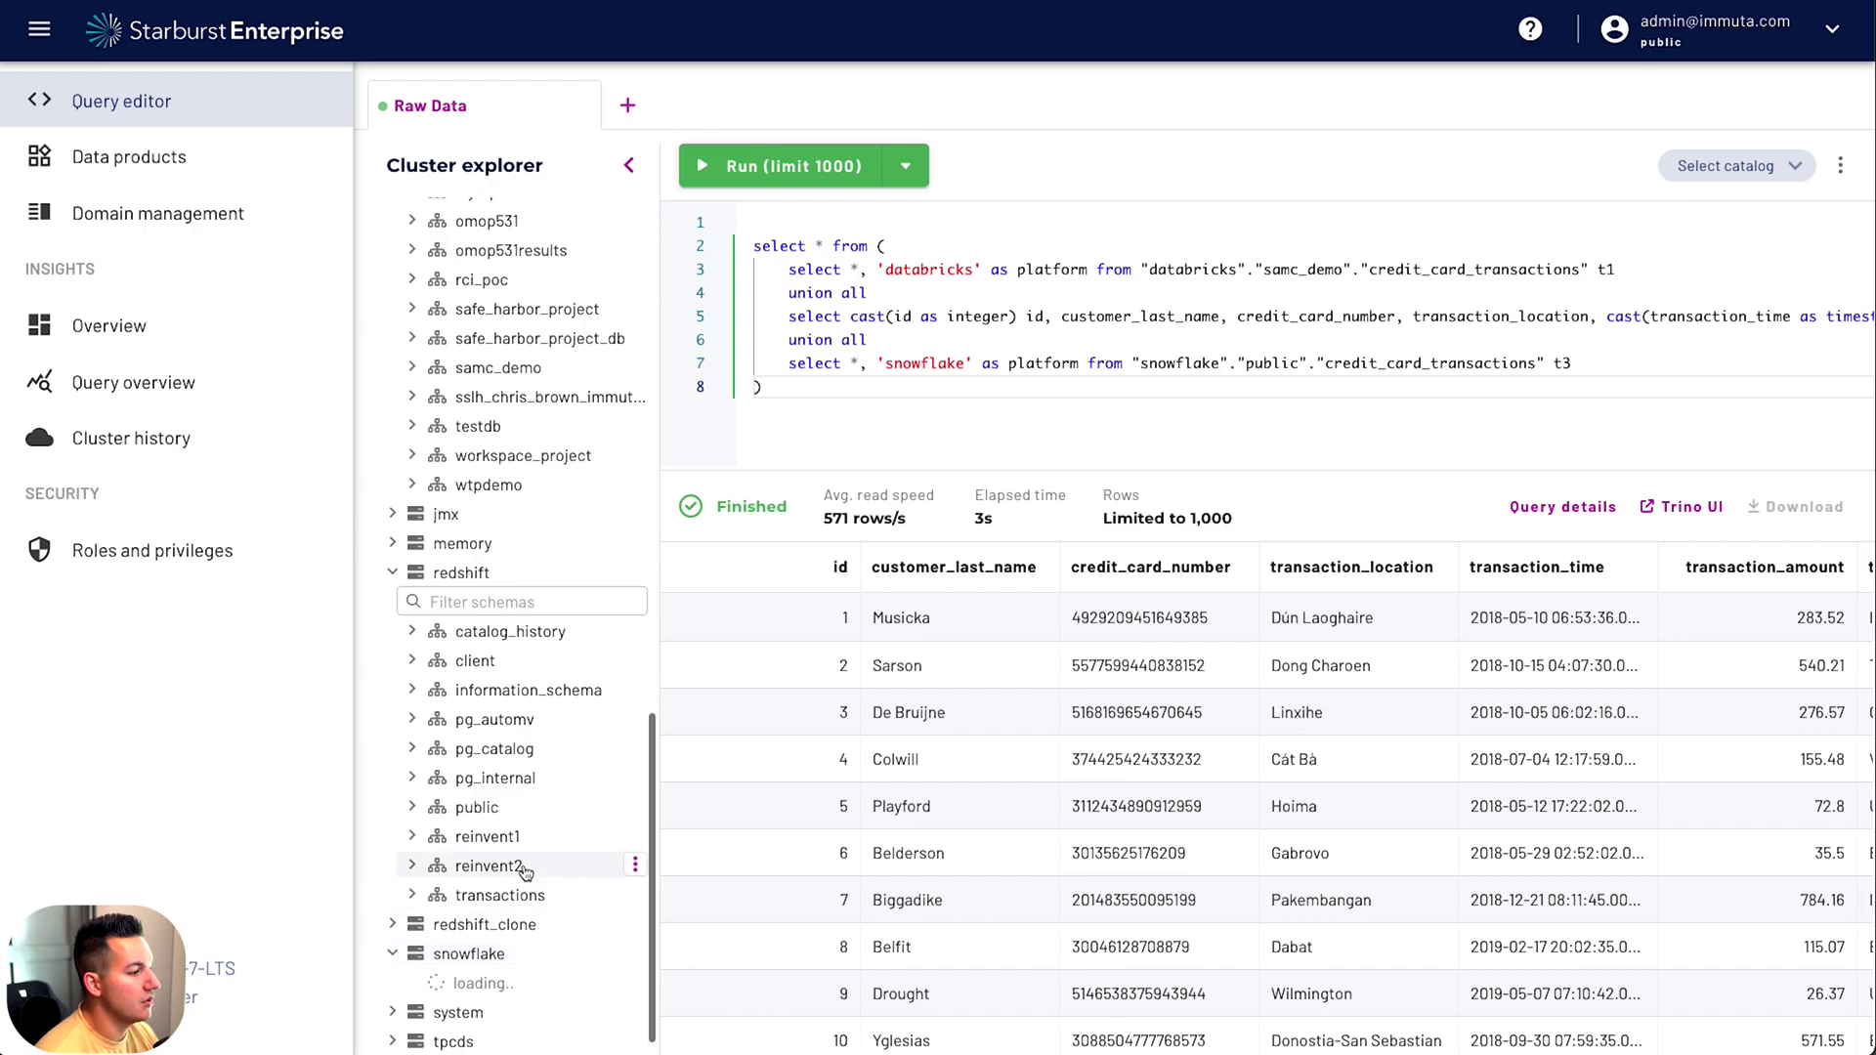
scroll(523, 879, "down", 1)
left_click(411, 956)
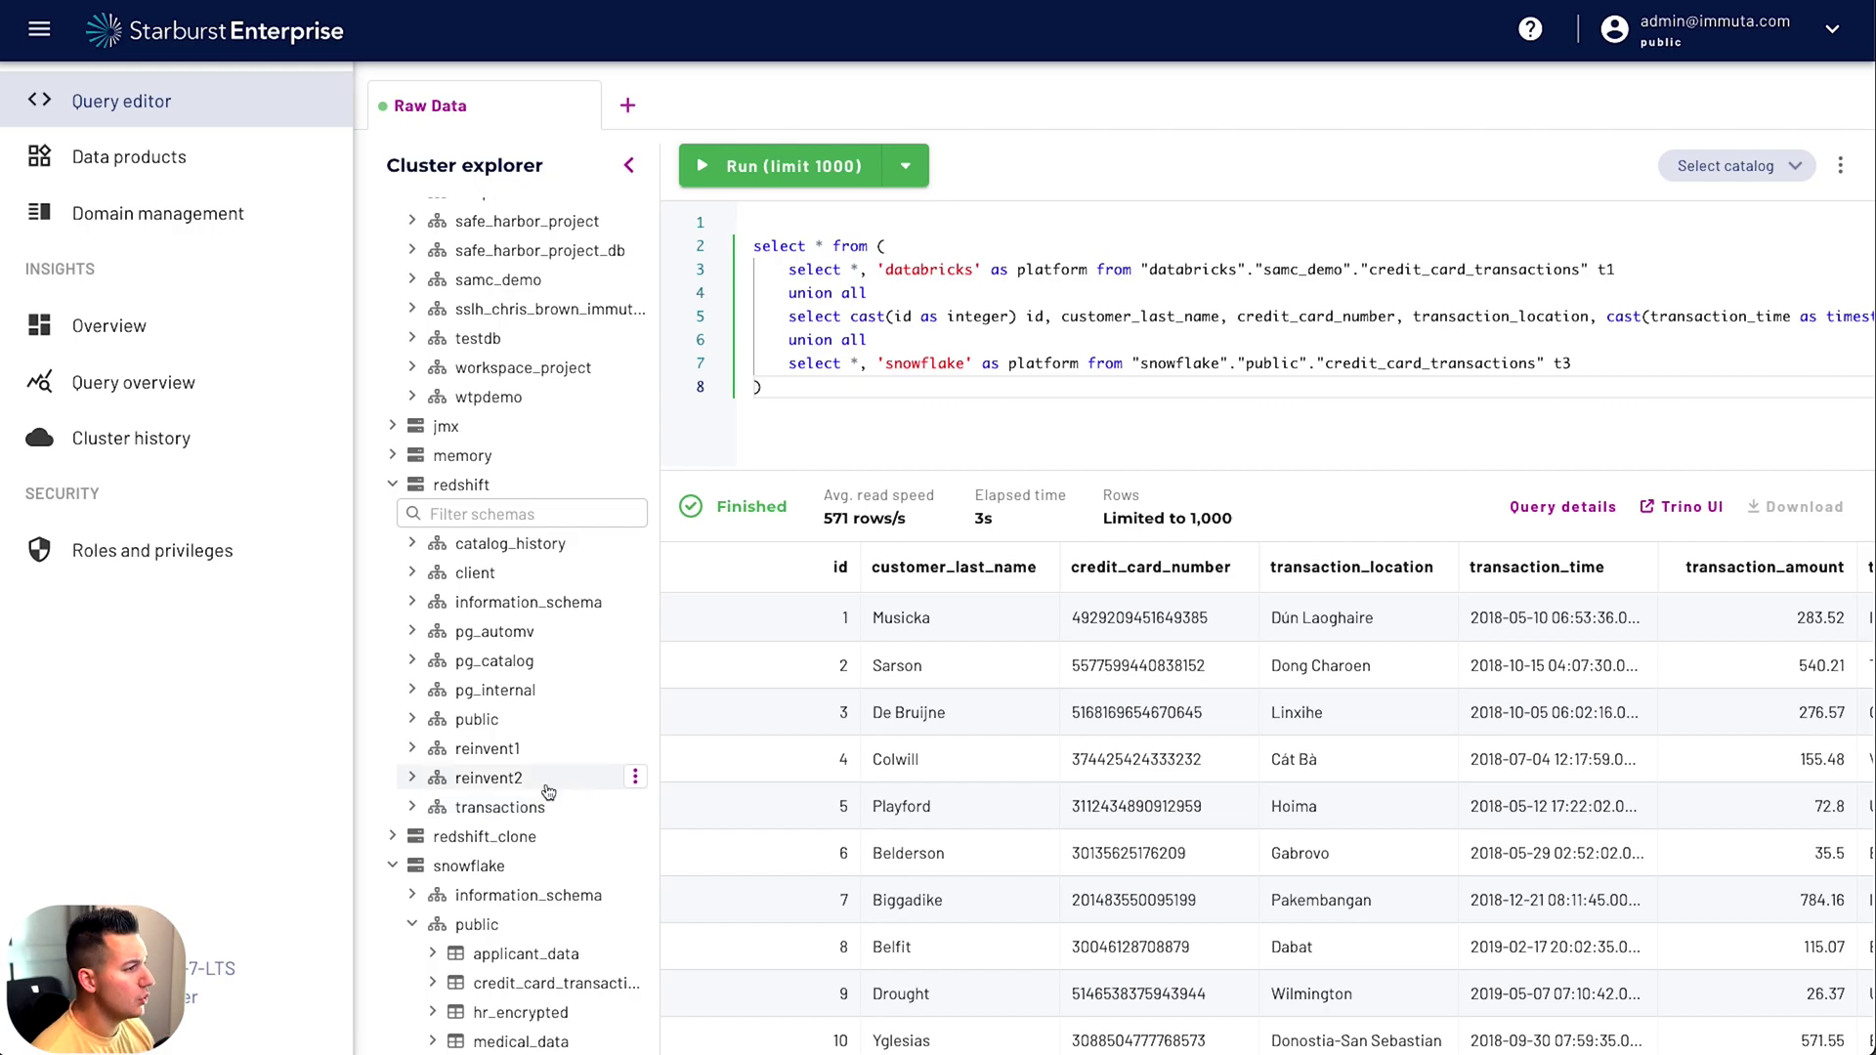
scroll(556, 809, "up", 10)
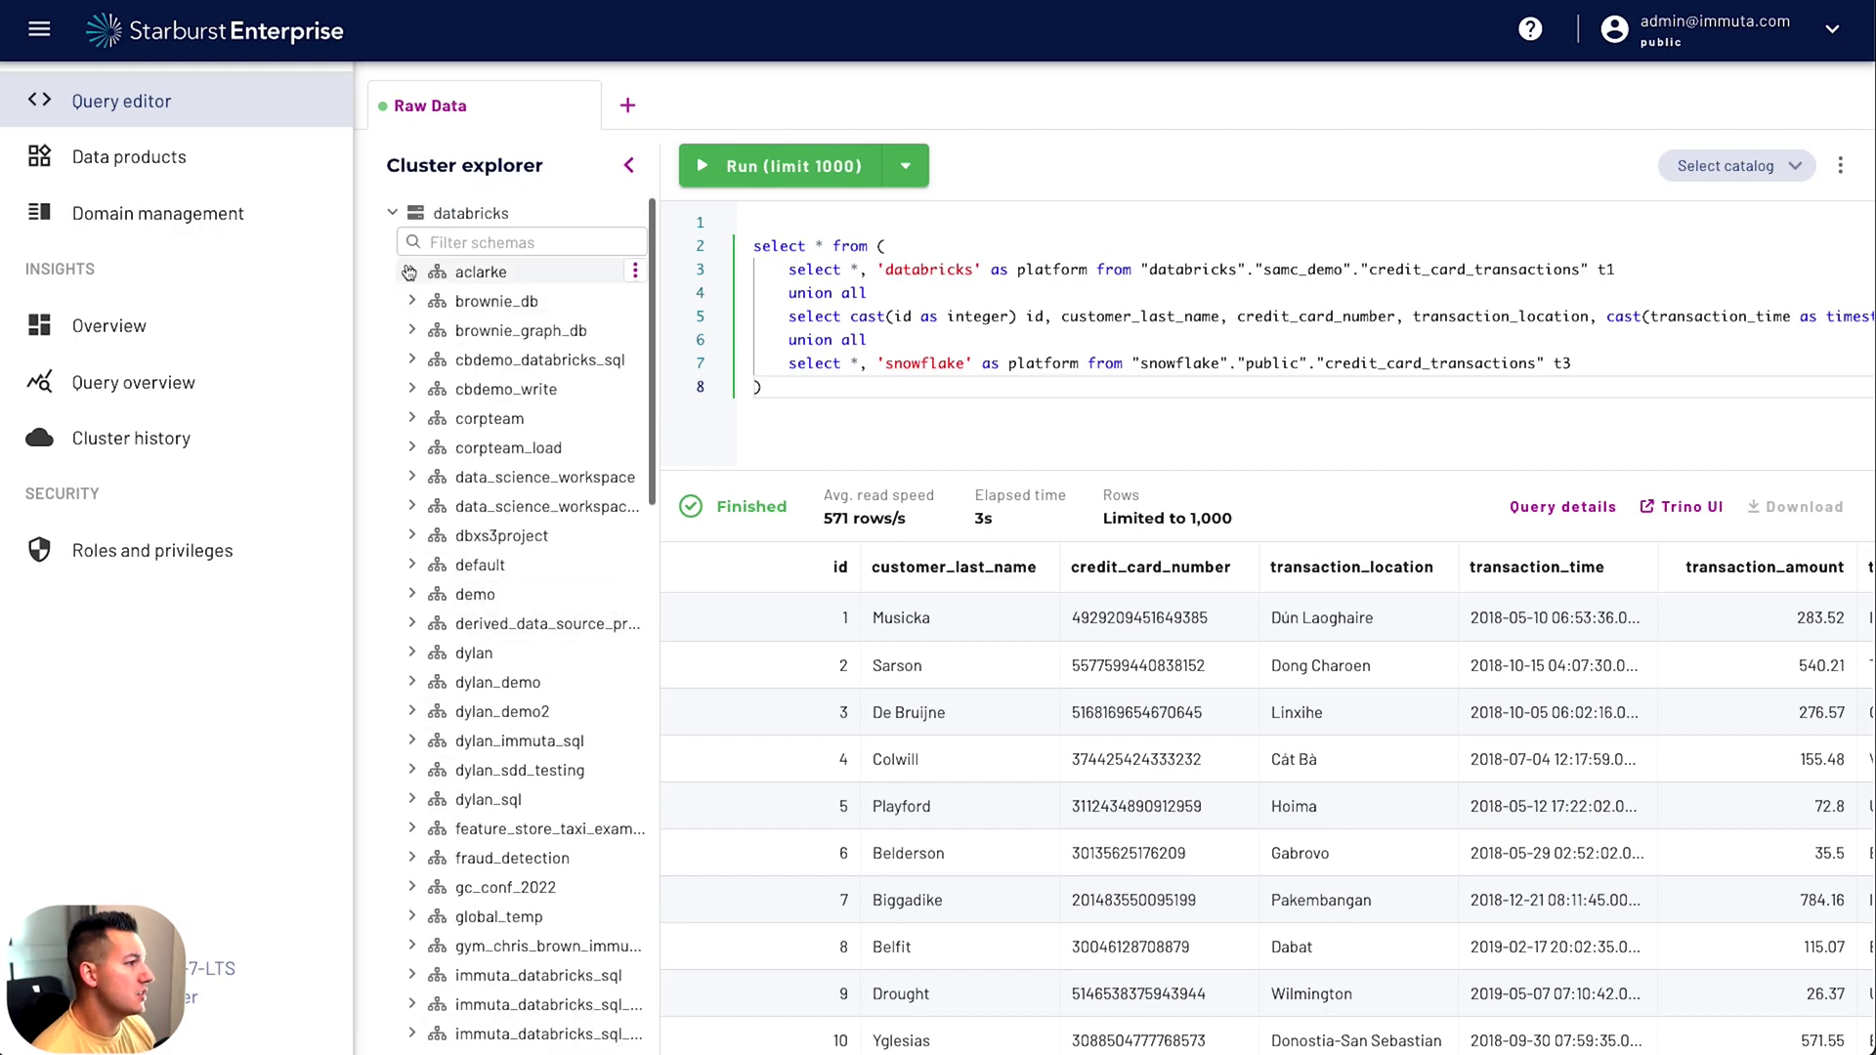
Collapse the databricks, redshift and snowflake catalogs in the cluster explorer
left_click(392, 212)
left_click(392, 301)
left_click(391, 359)
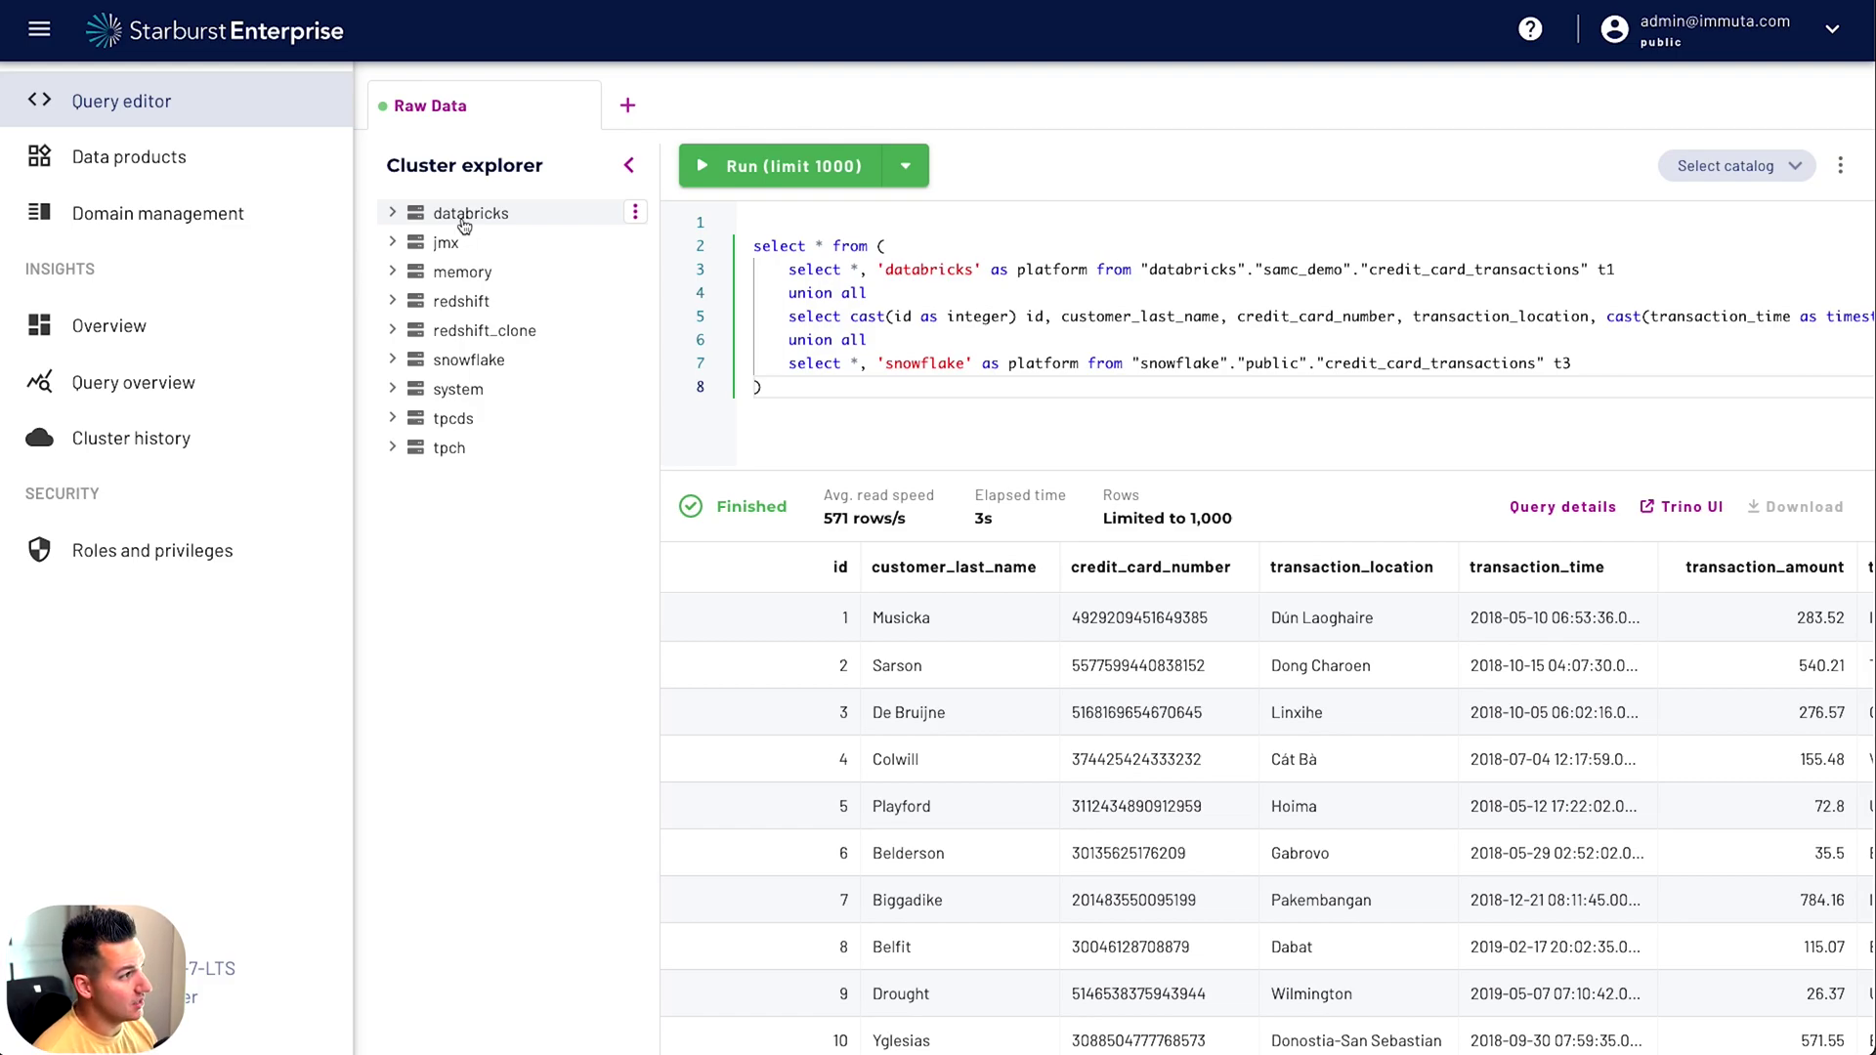
Examine the snowflake part of the union query and the first row's credit_card_number value in the results
left_click(975, 364)
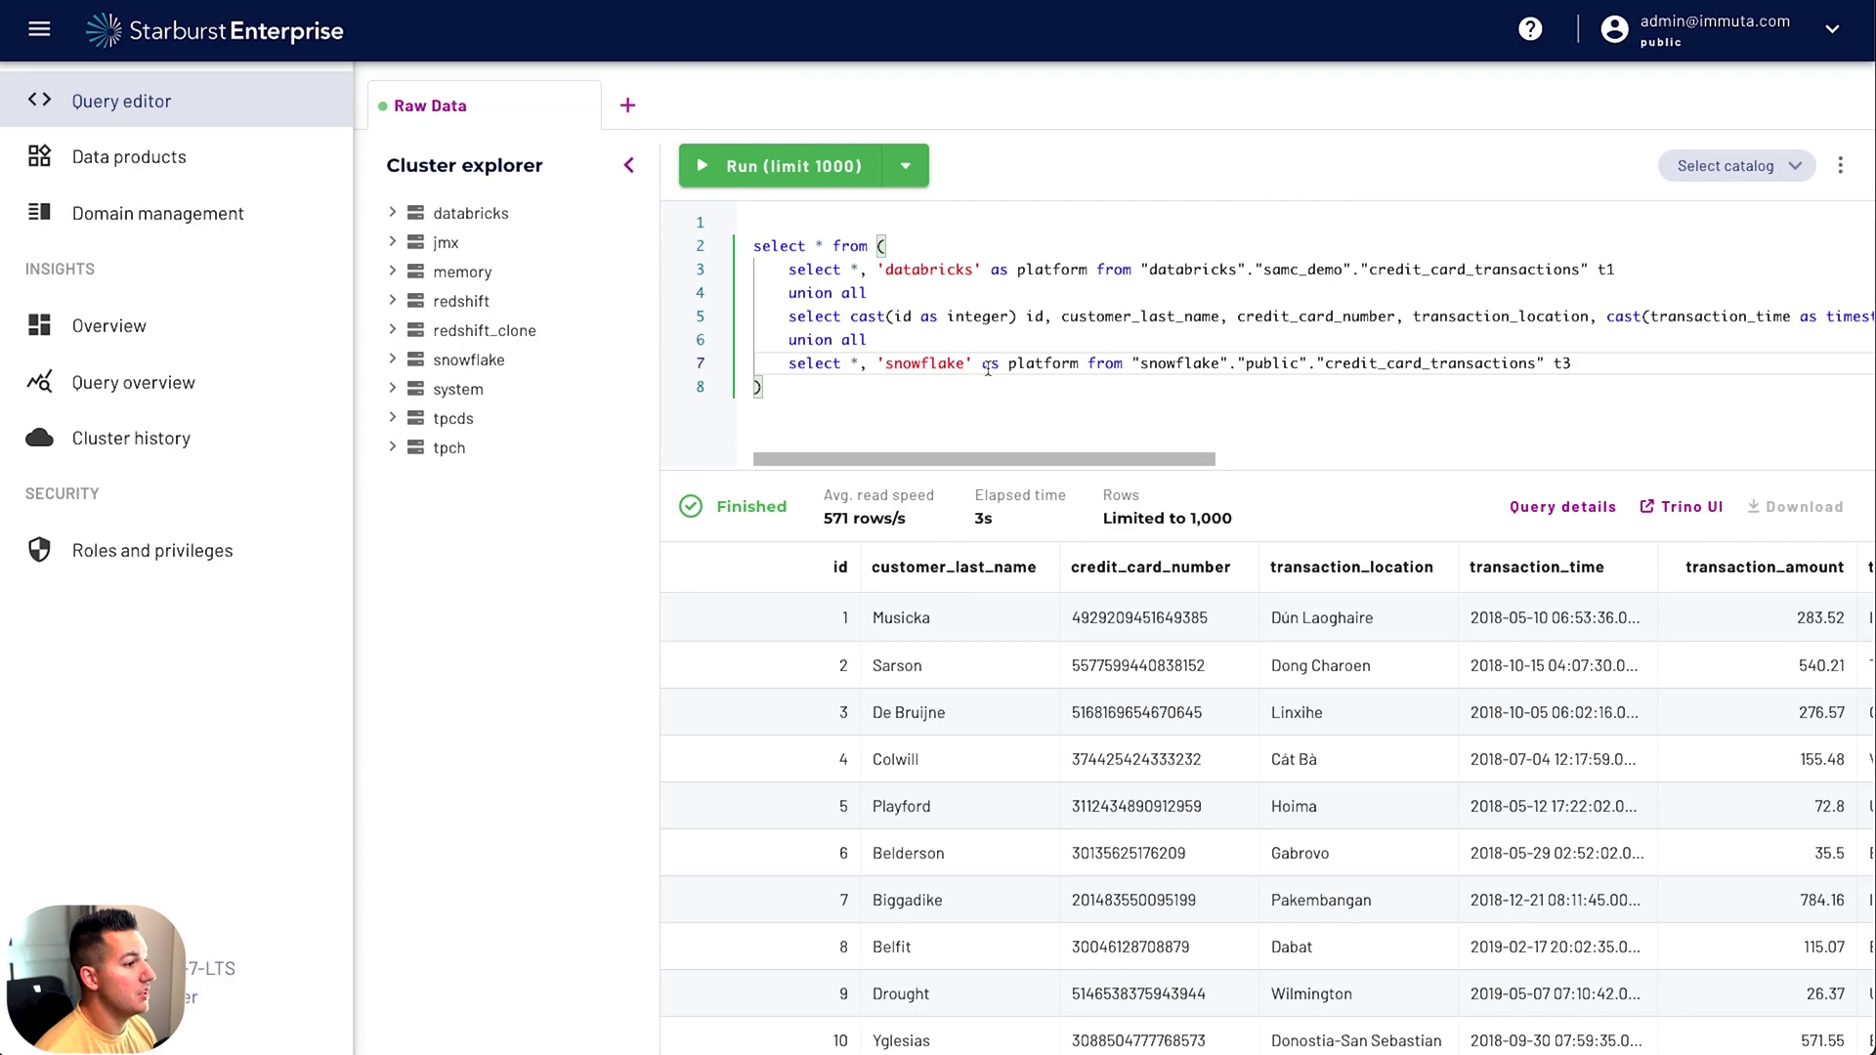
double_click(1169, 618)
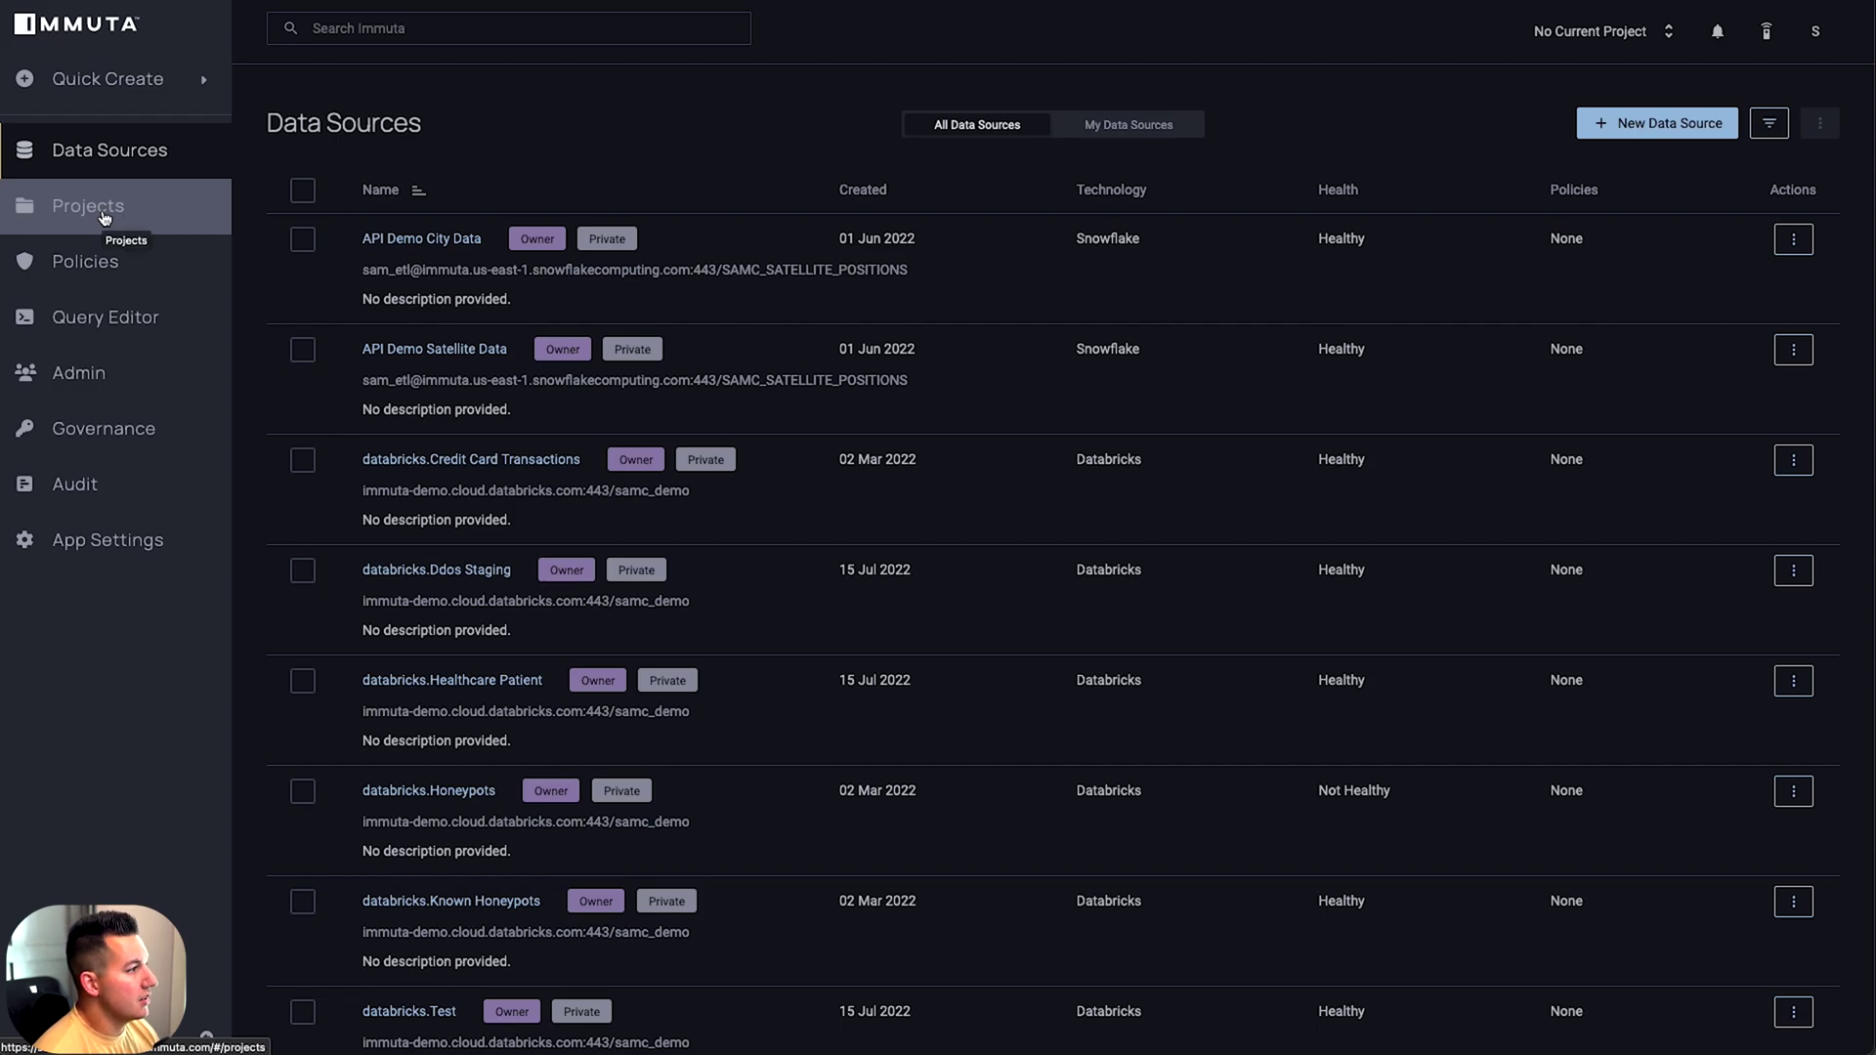
In Immuta, search for "credit card" and list the data sources tagged Discovered > Entity > Credit Card Number
left_click(552, 15)
type("credit card t")
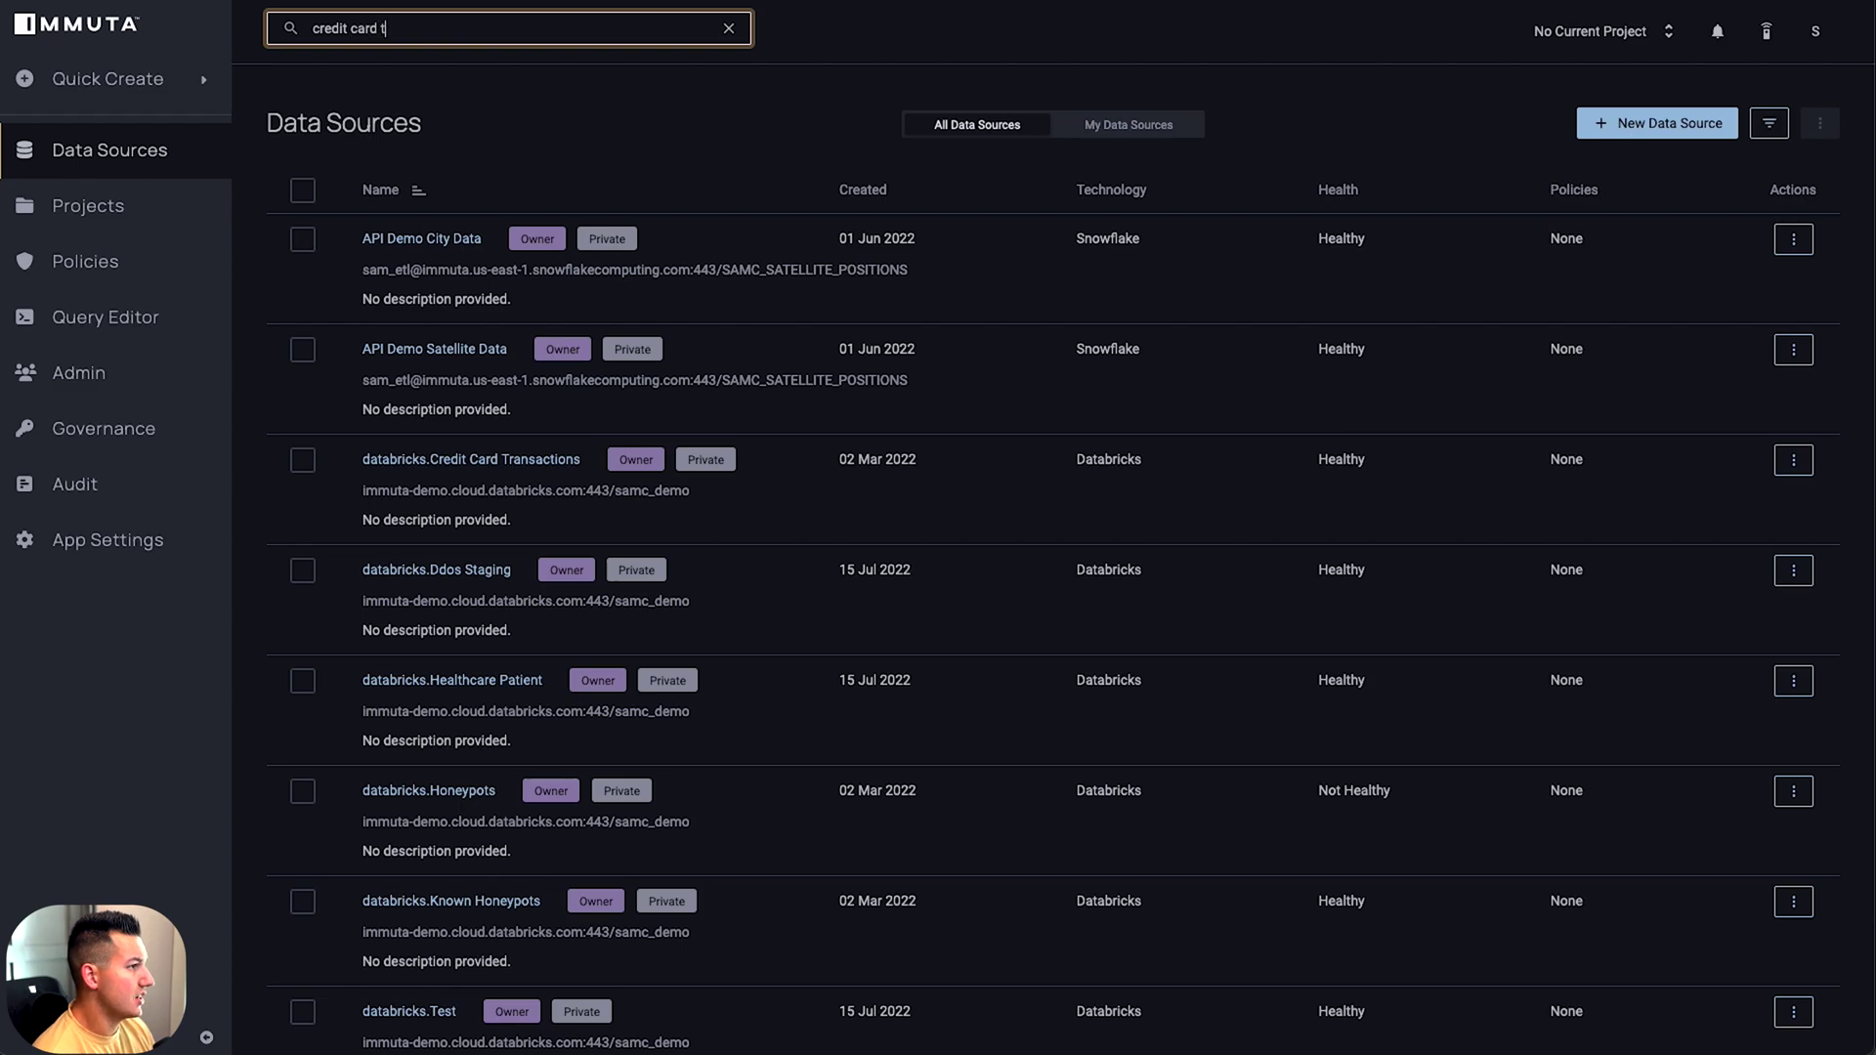
key("BackSpace")
scroll(335, 278, "down", 3)
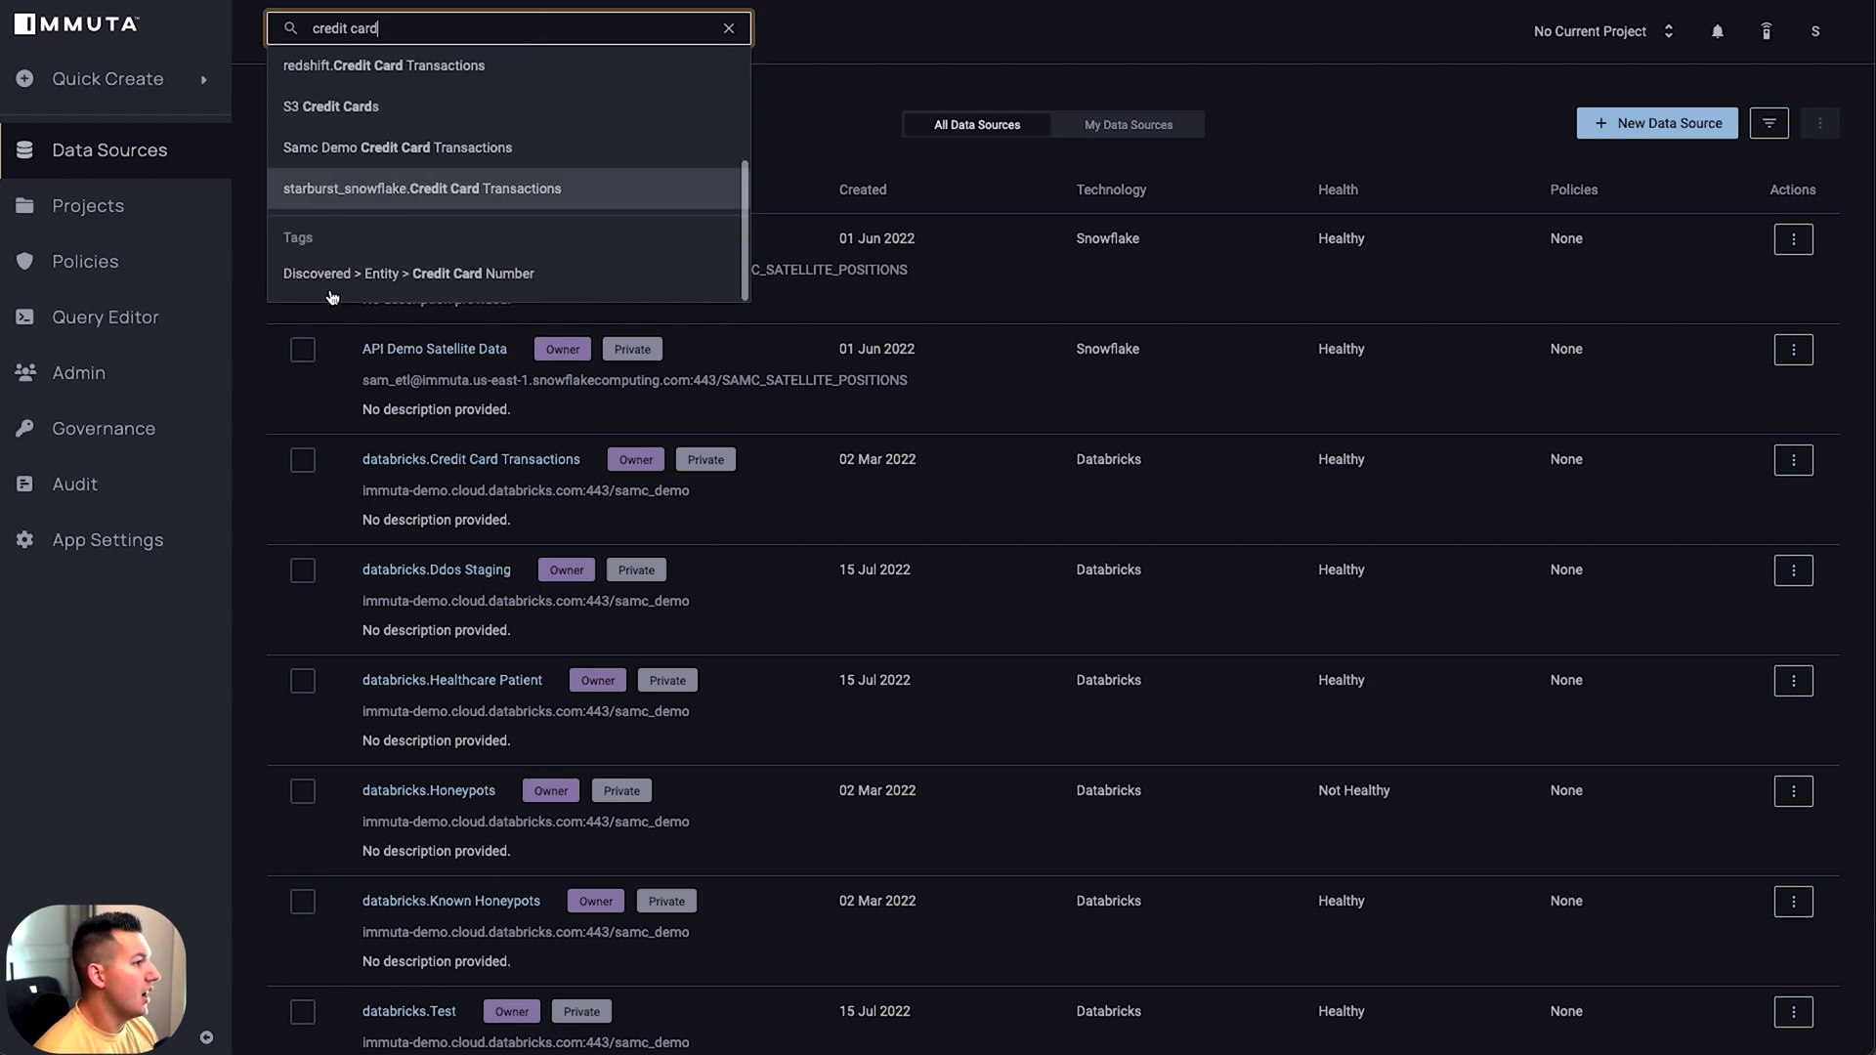
left_click(332, 278)
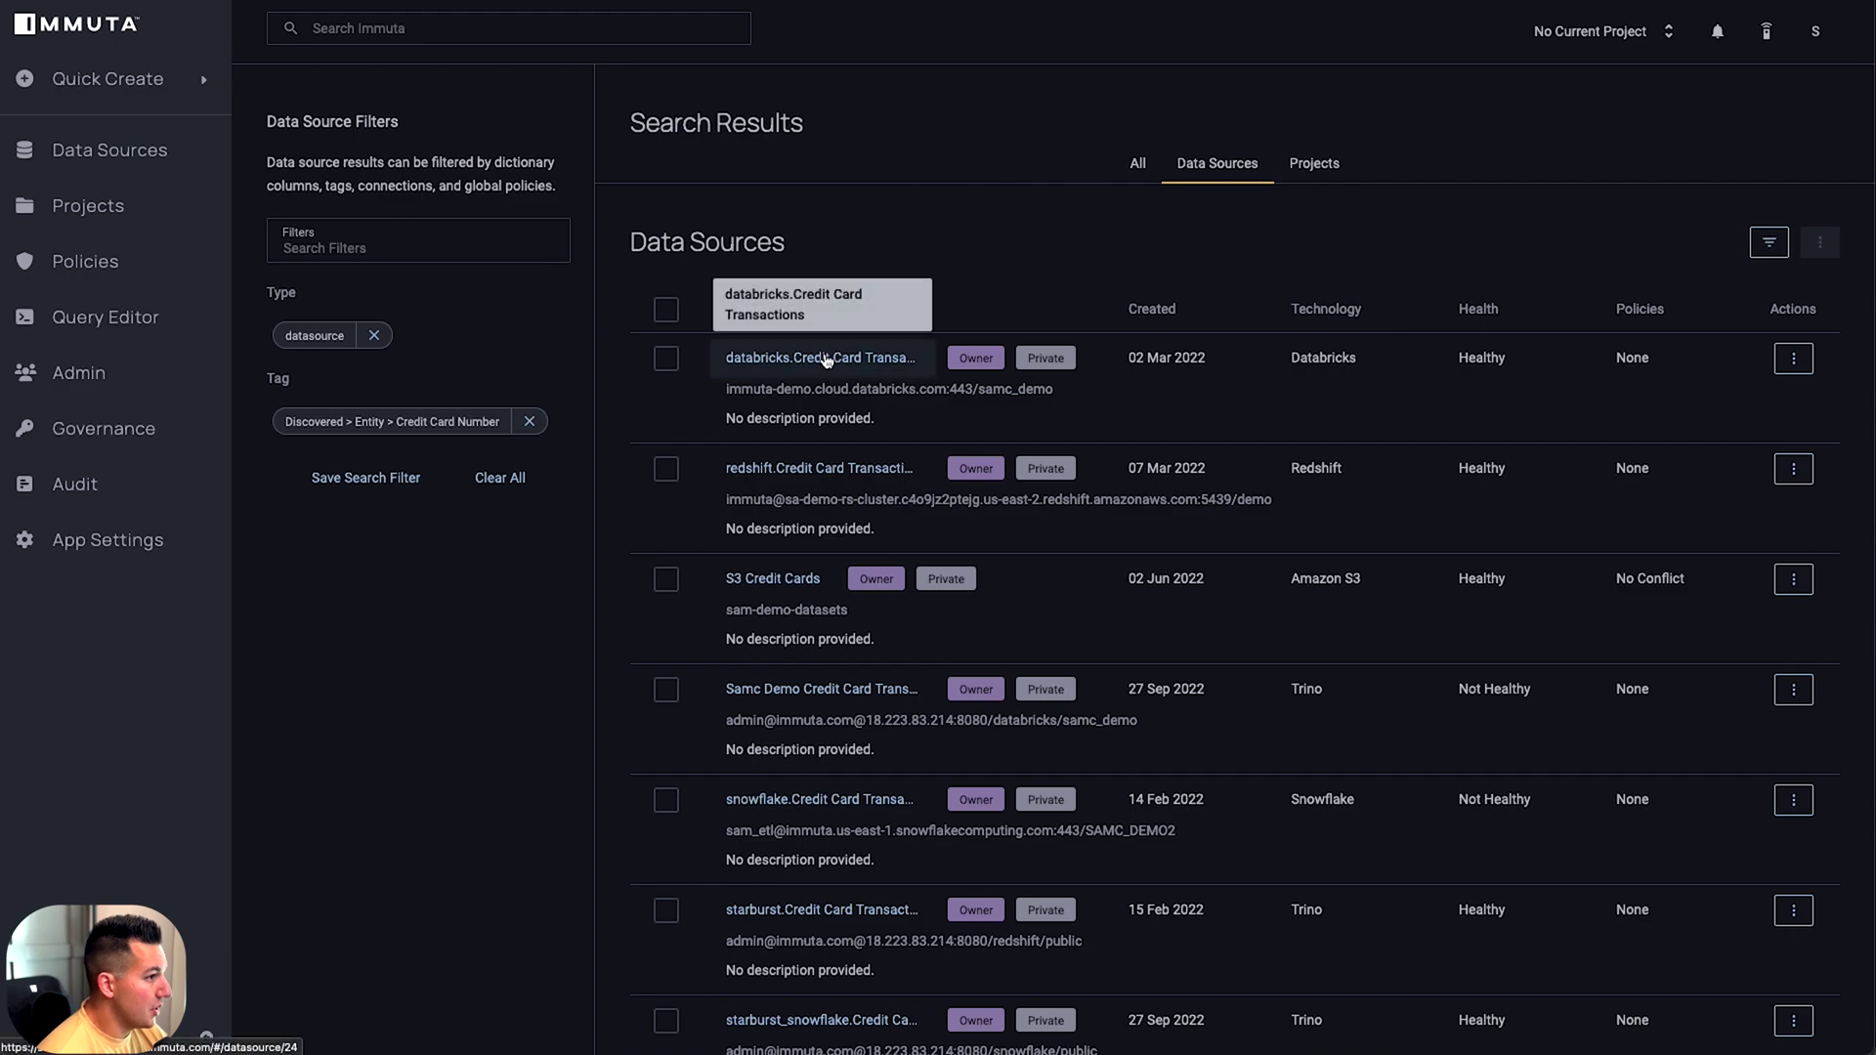
Open the Samc Demo Credit Card Transactions data source and examine the column tags in its data dictionary
scroll(846, 558, "down", 1)
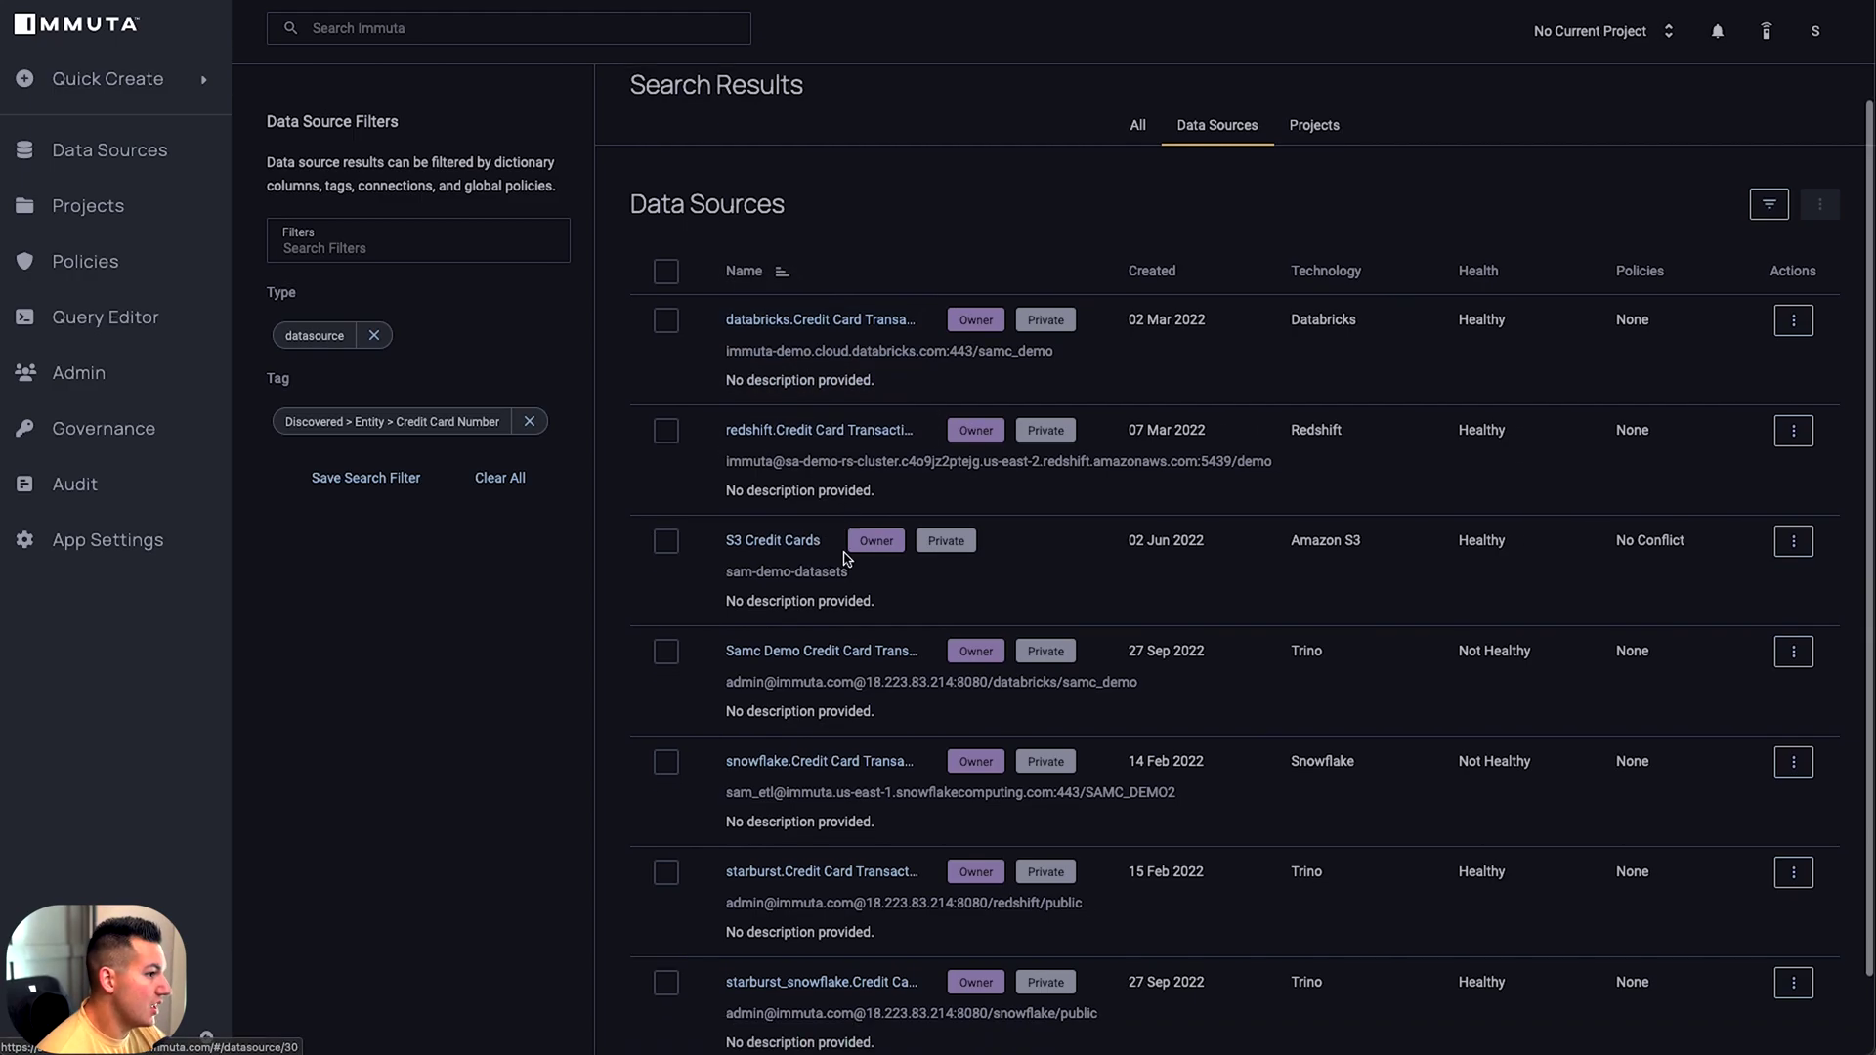
scroll(846, 558, "down", 2)
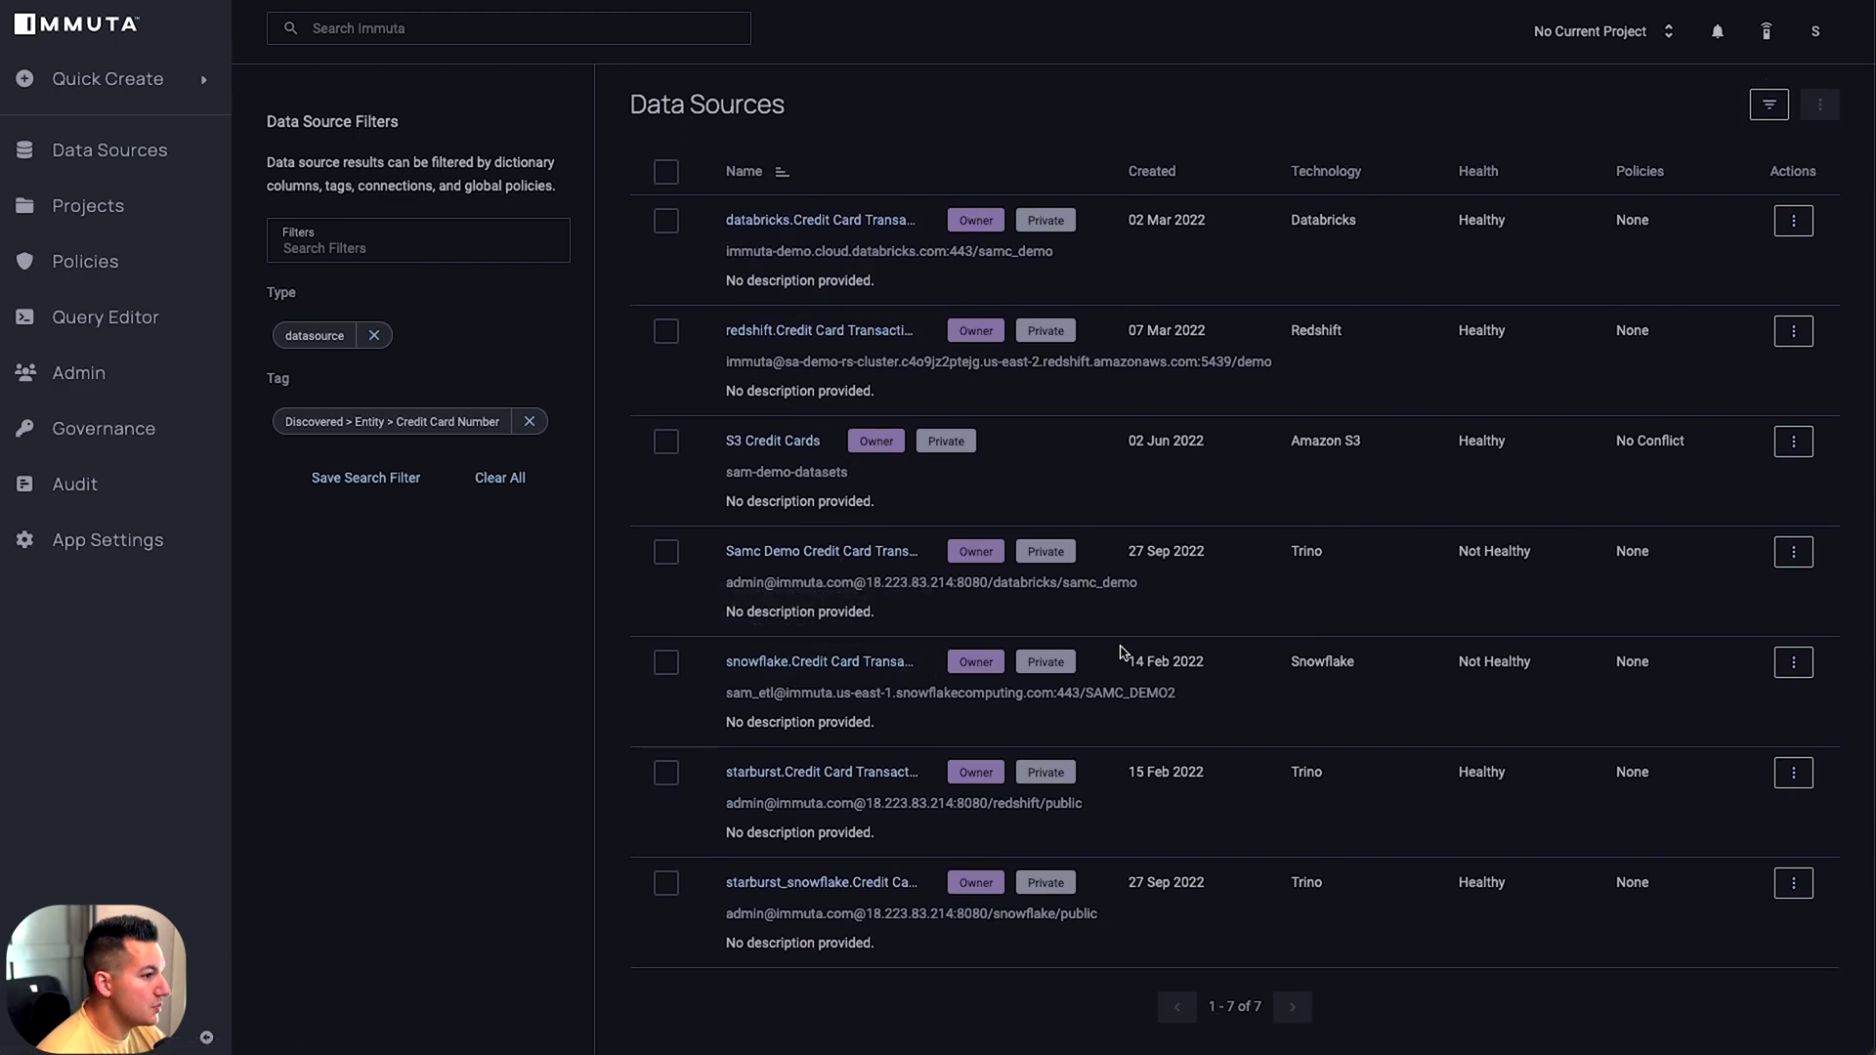
left_click(872, 555)
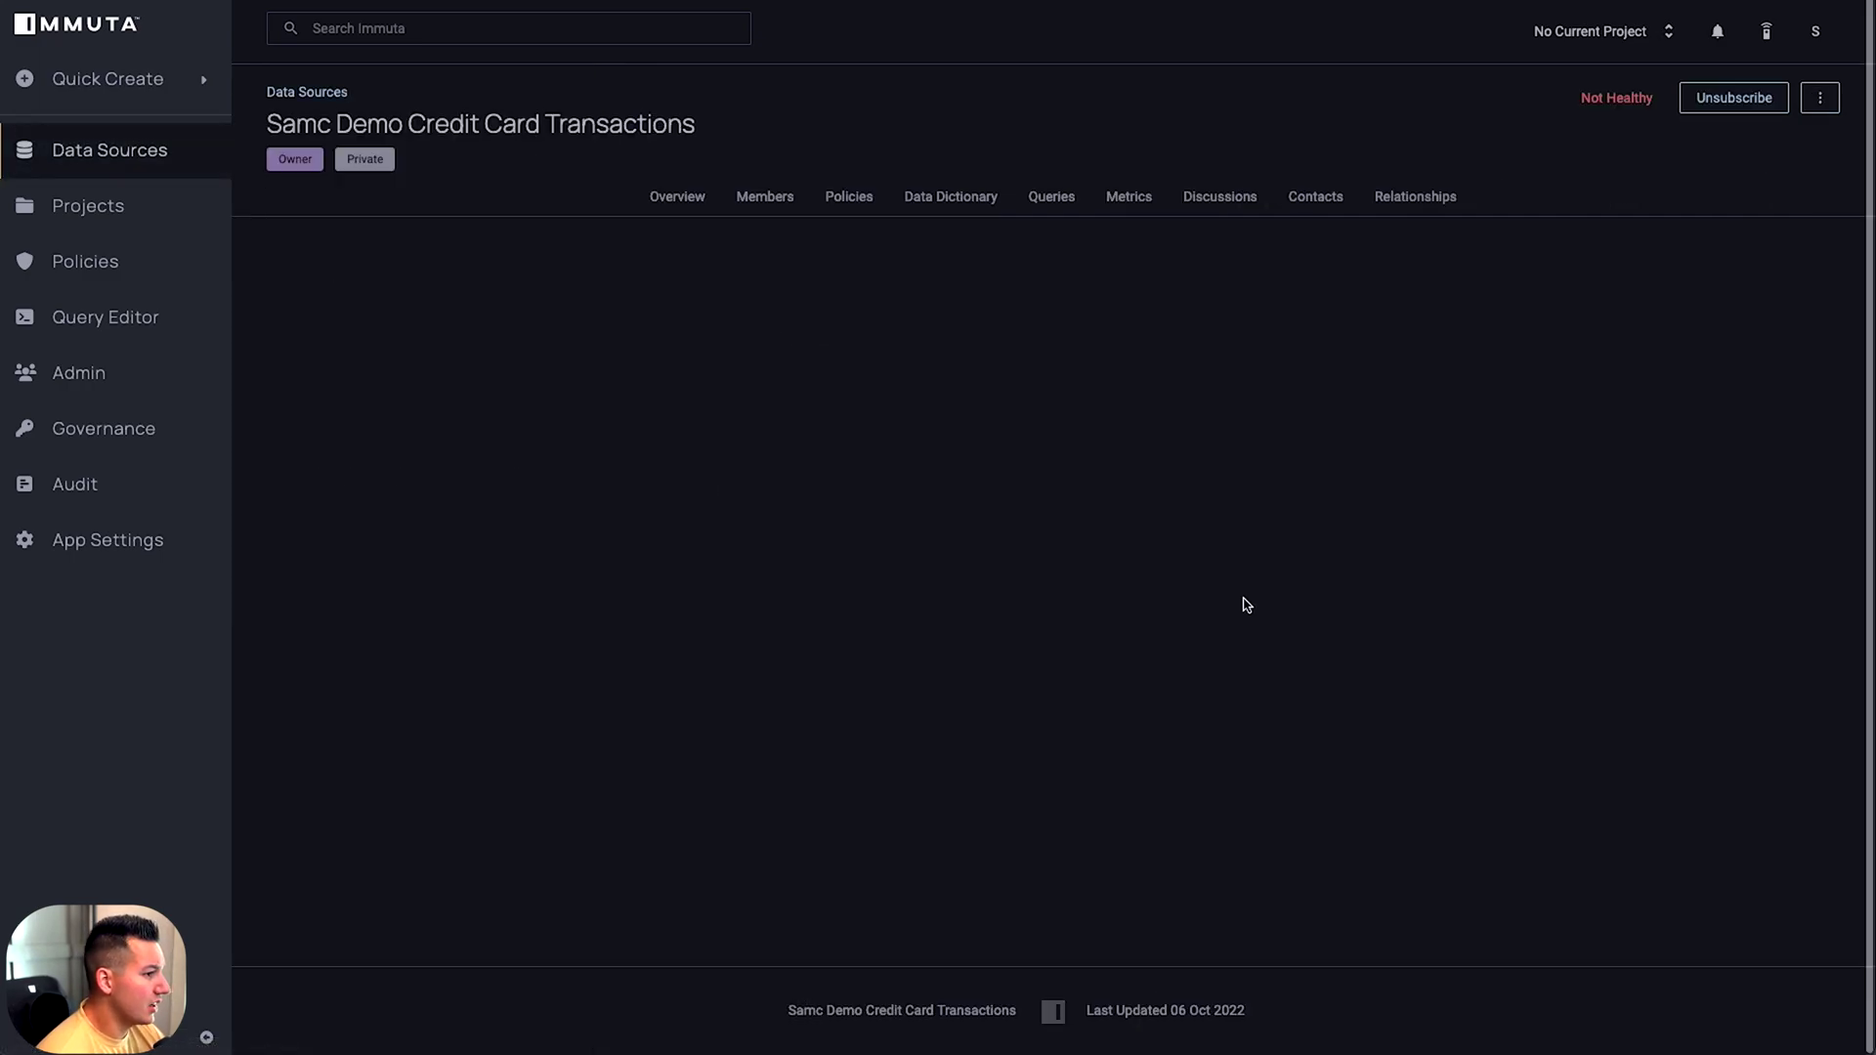
left_click(838, 199)
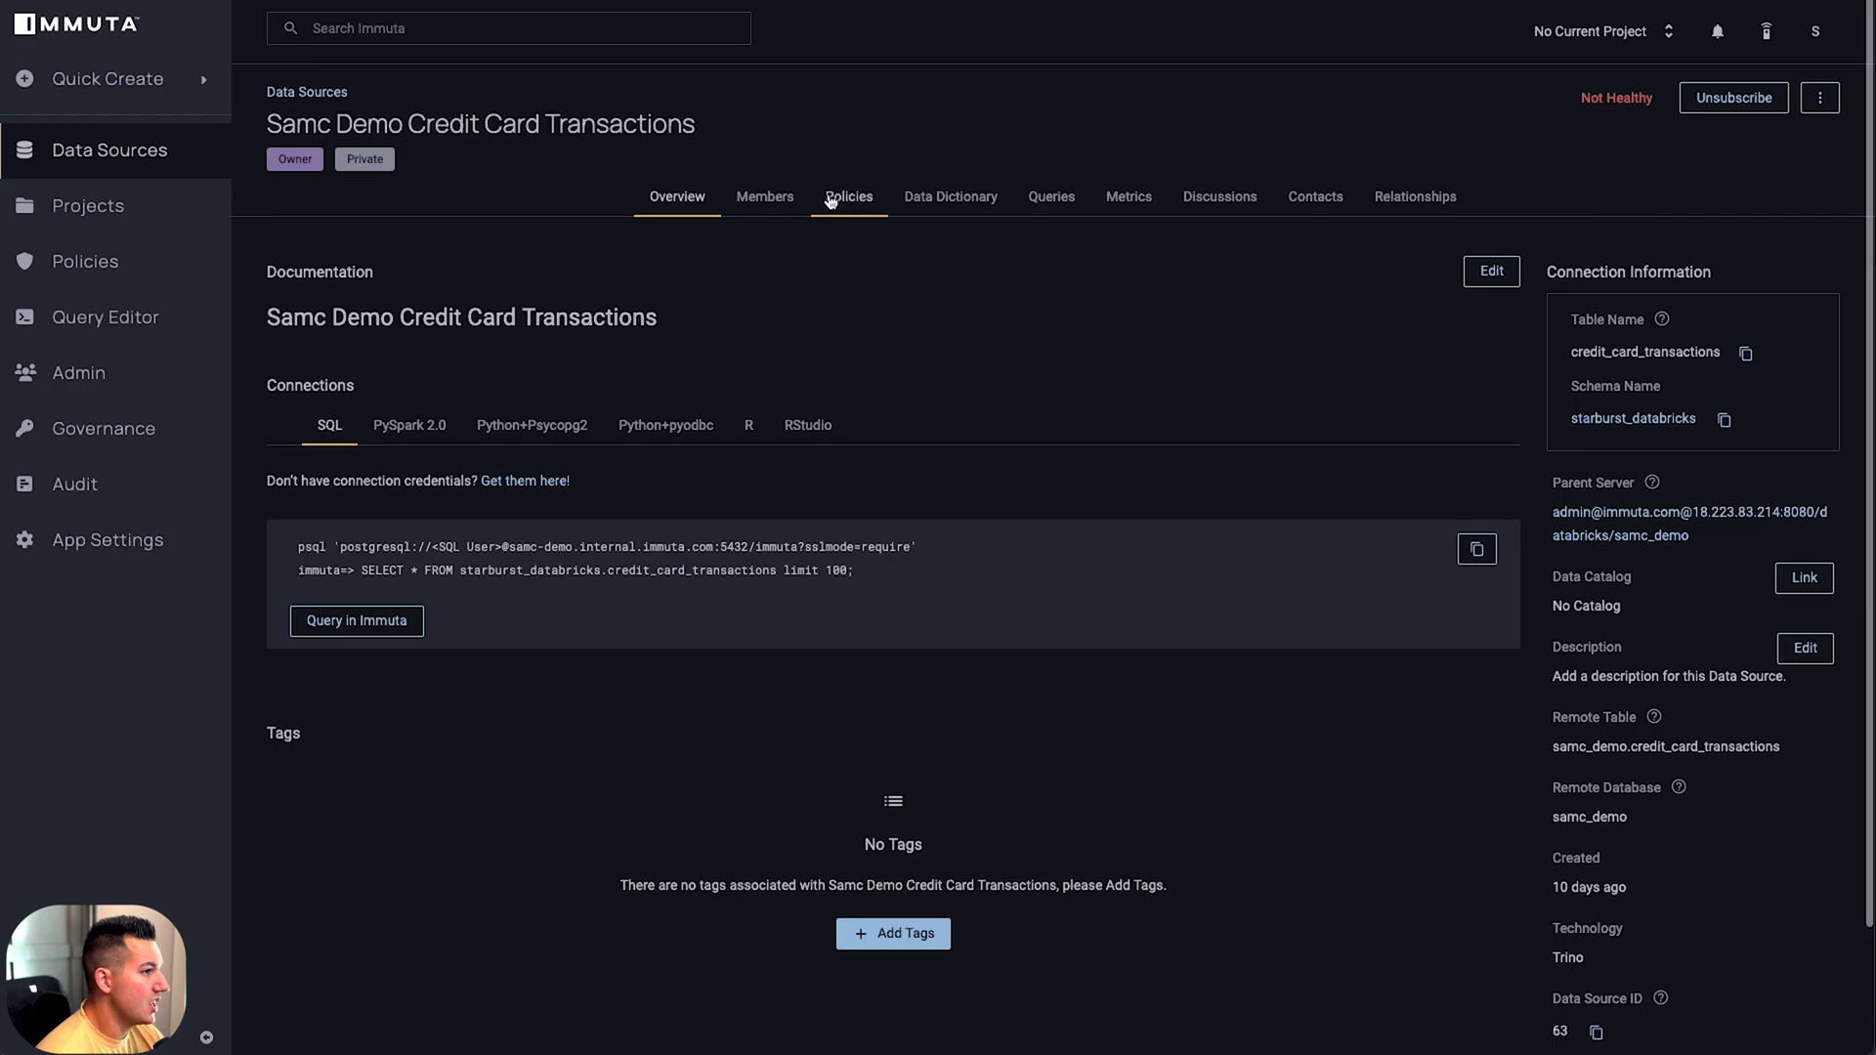
left_click(937, 195)
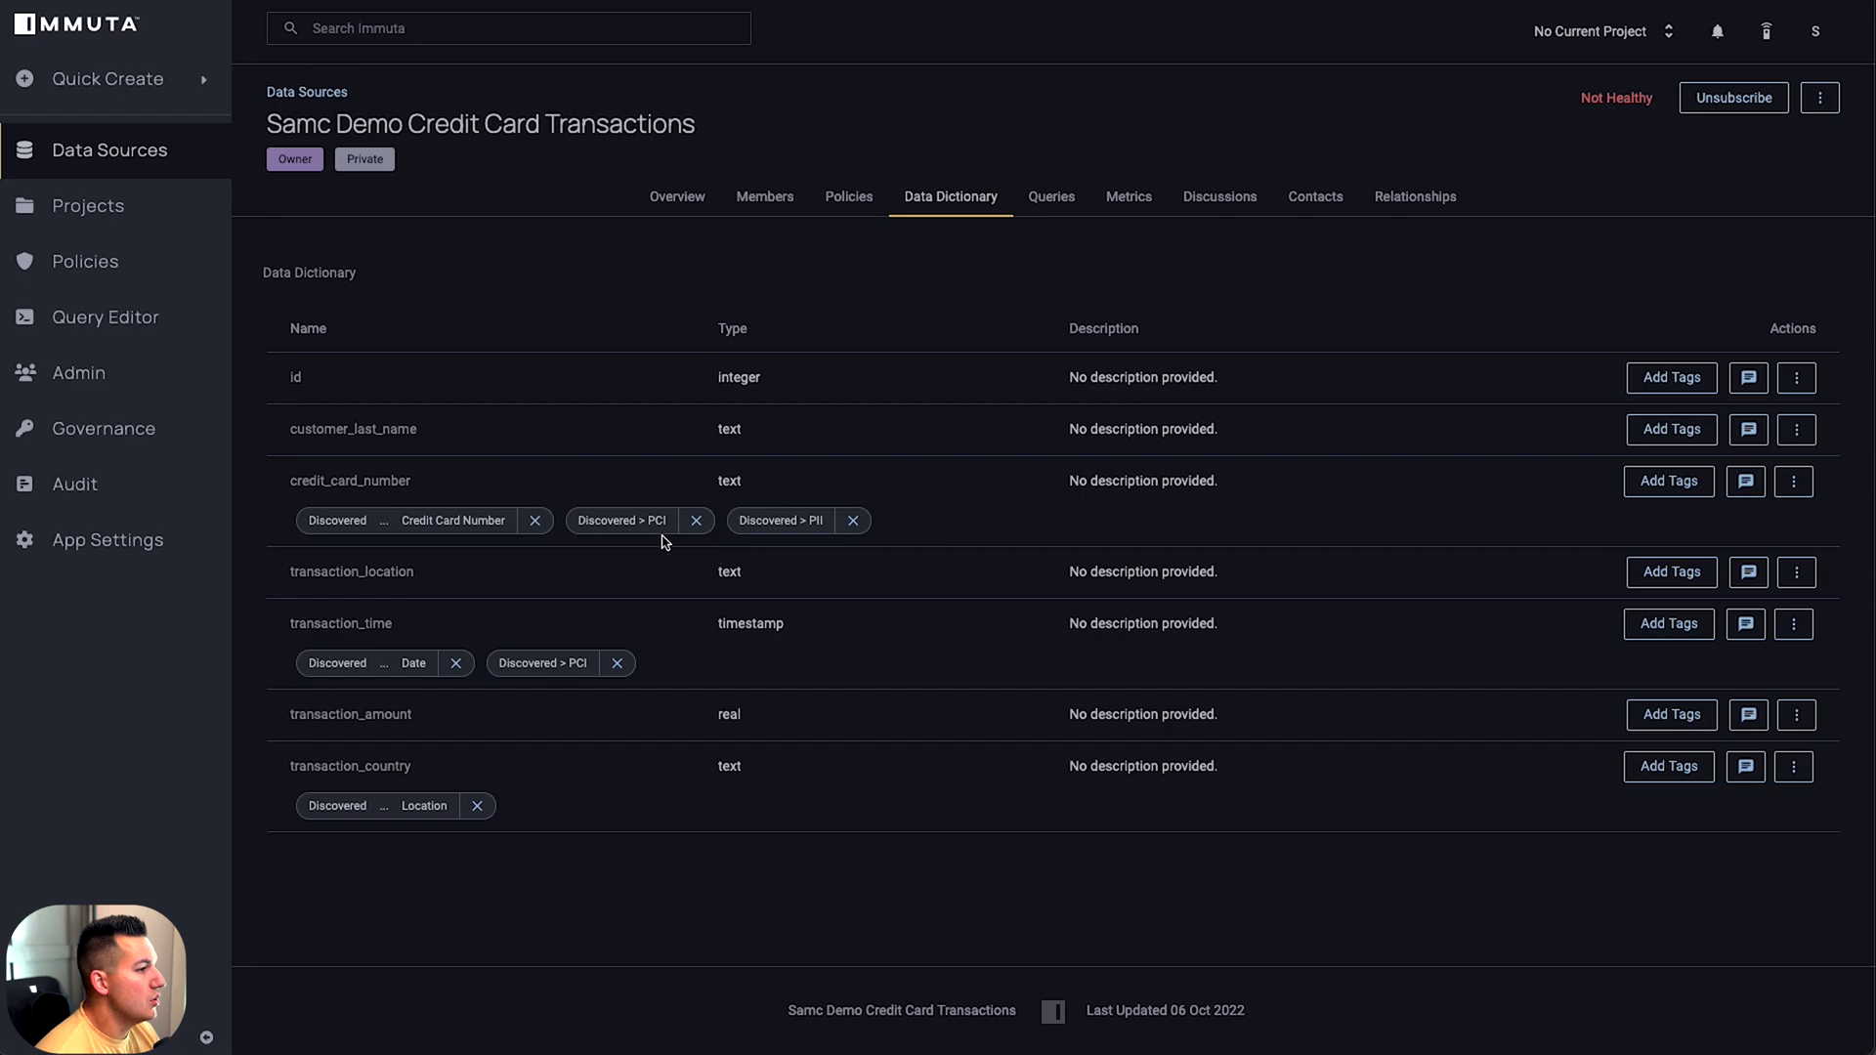
Show the subscription policies and examine the Department values Analytics and Finance in the Financial Subscription Policy
left_click(125, 273)
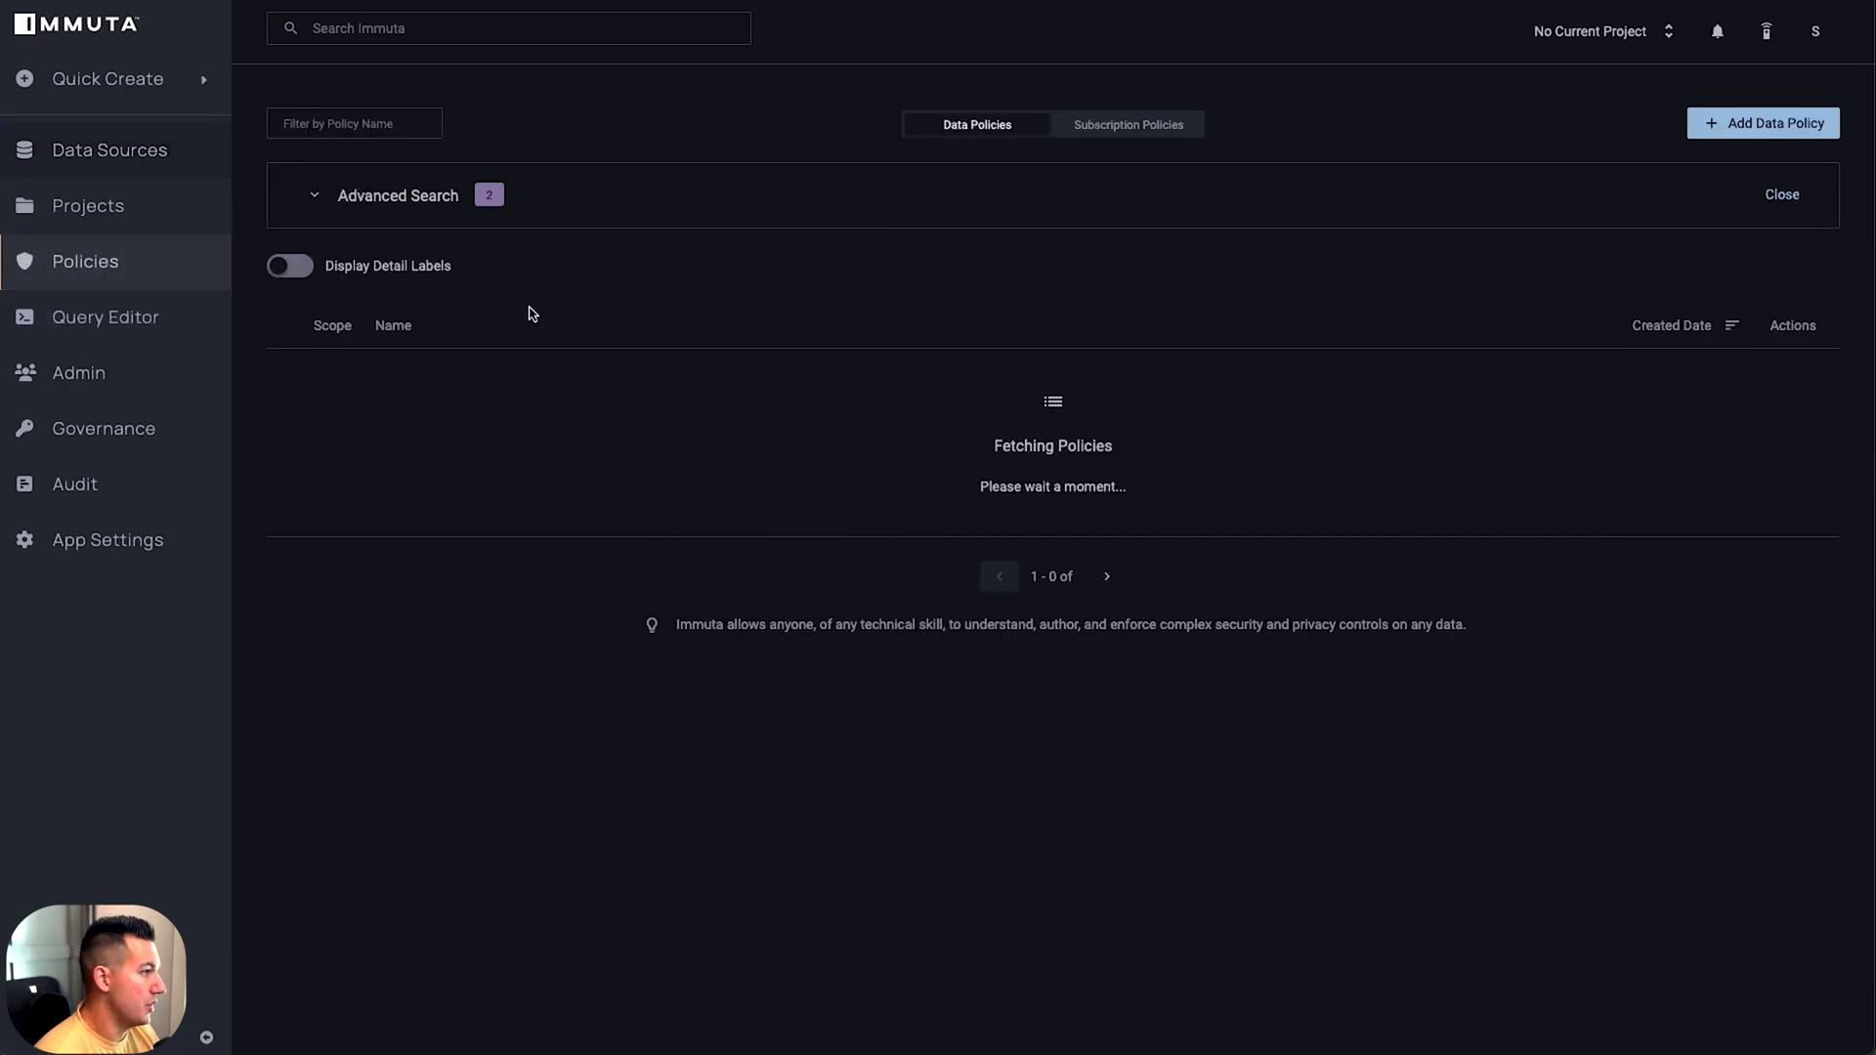
left_click(1114, 127)
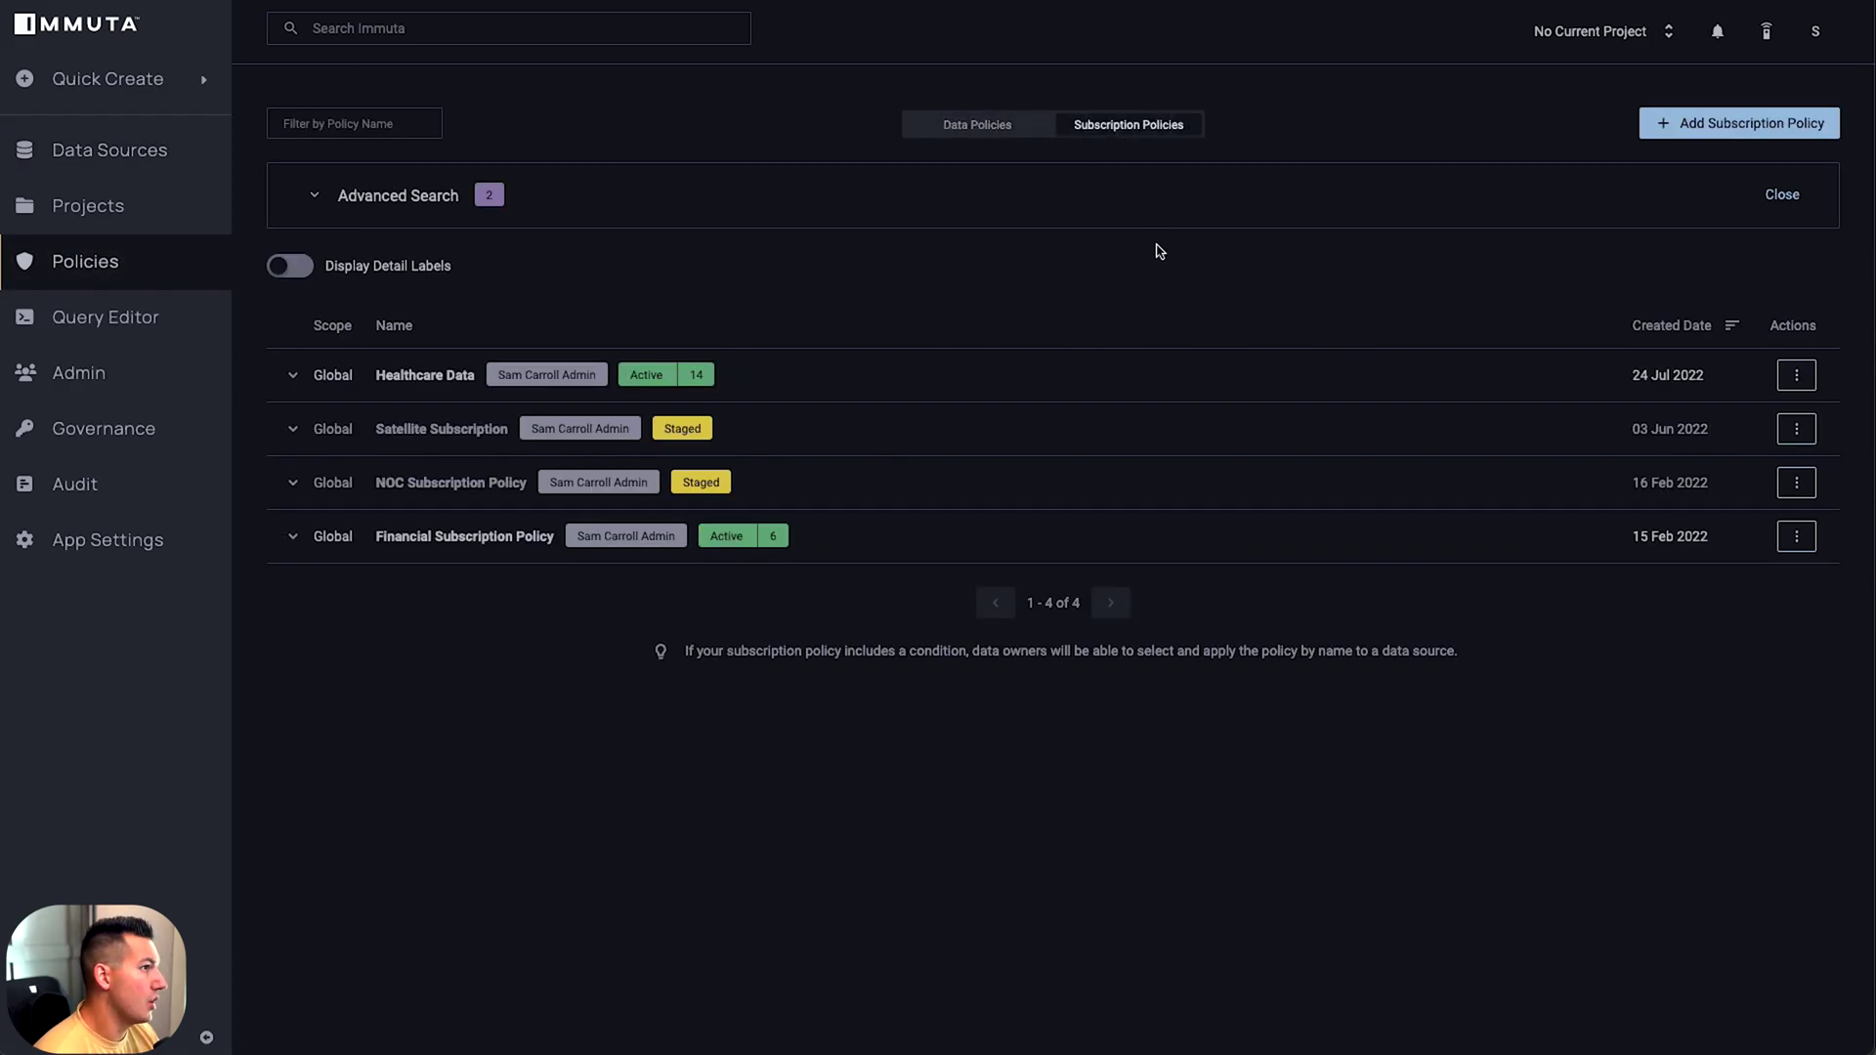
left_click(293, 537)
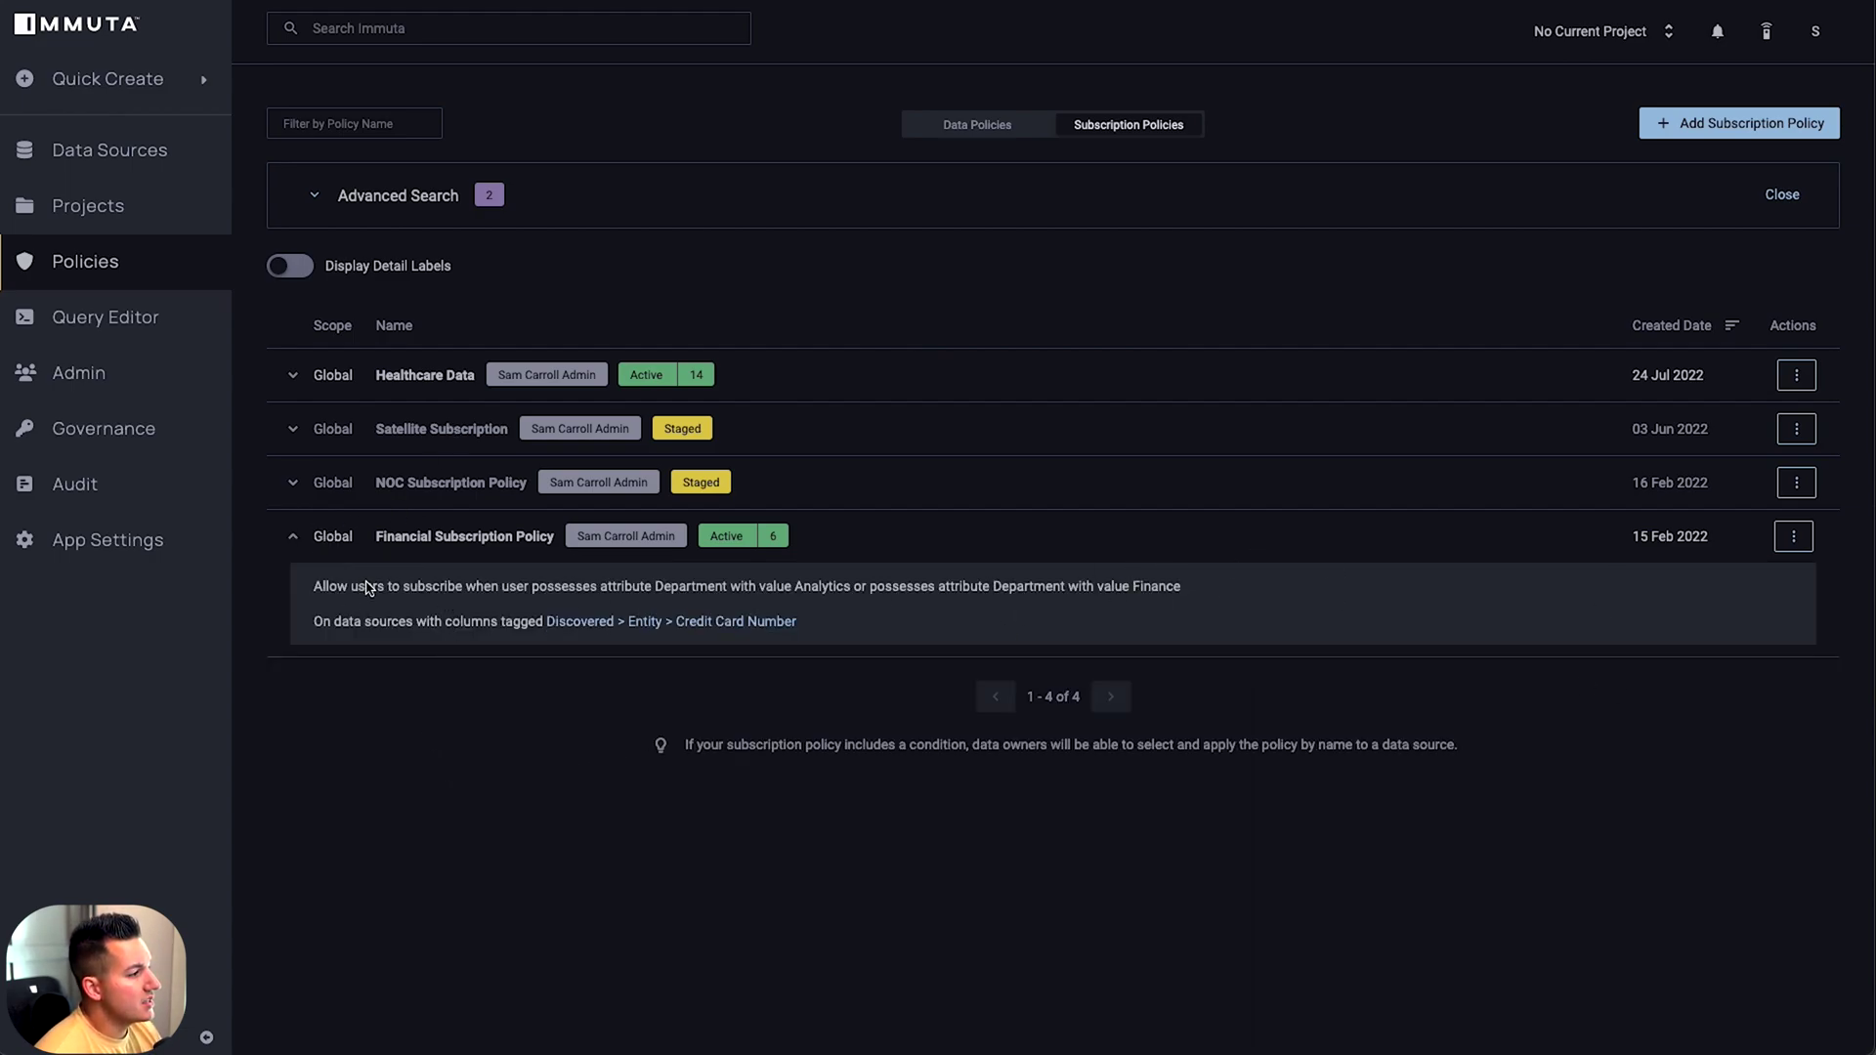
double_click(839, 587)
double_click(1149, 587)
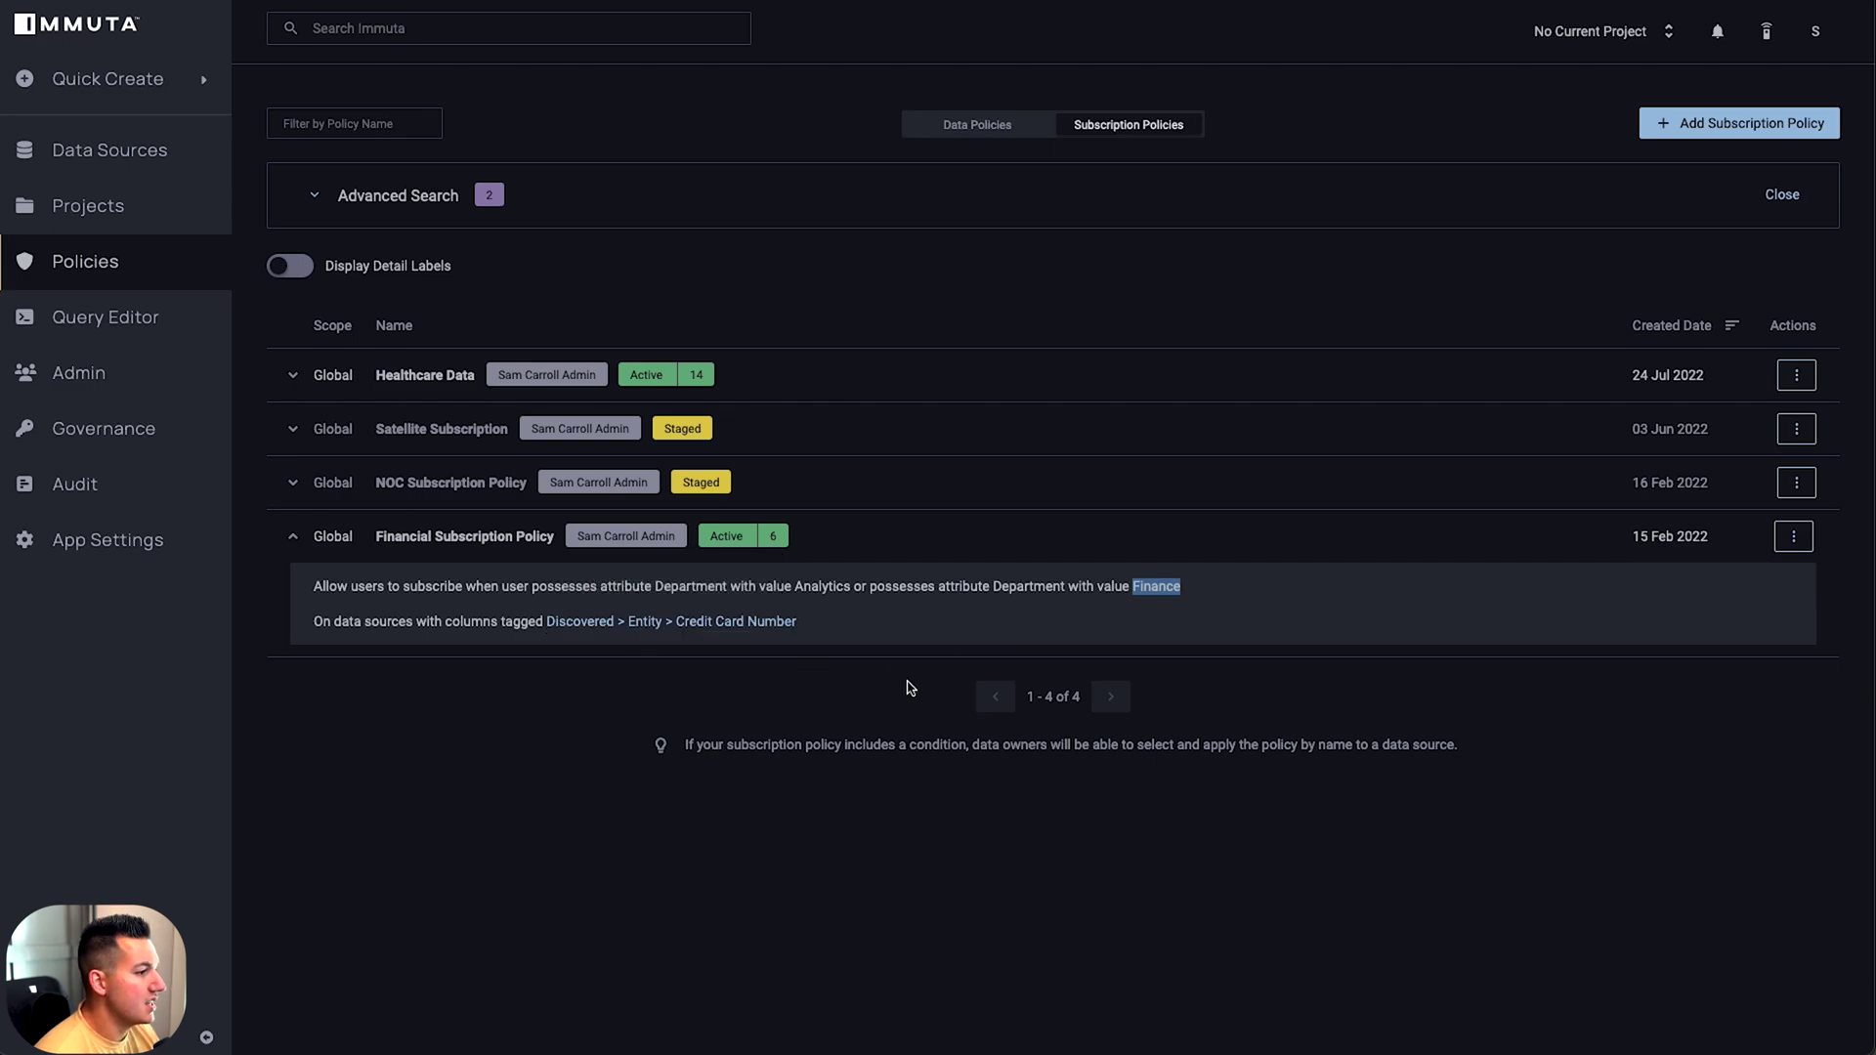
double_click(807, 592)
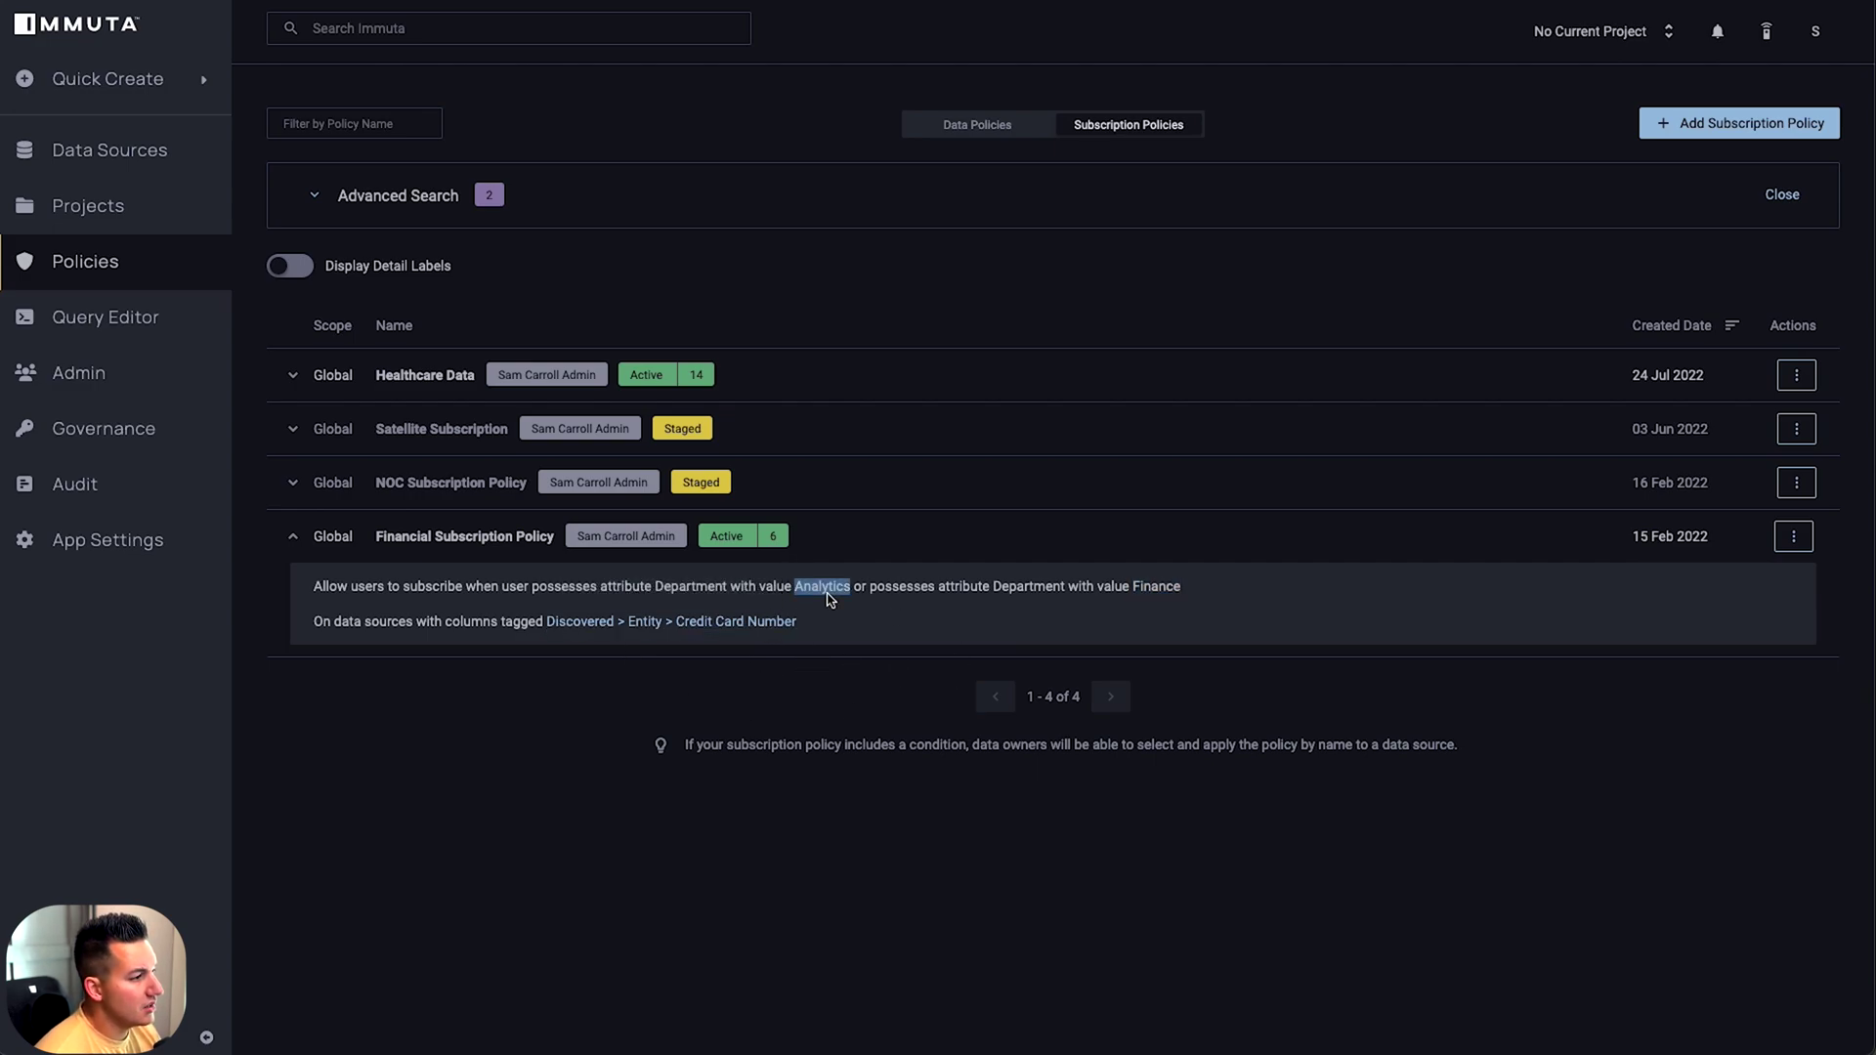
double_click(1152, 589)
double_click(822, 589)
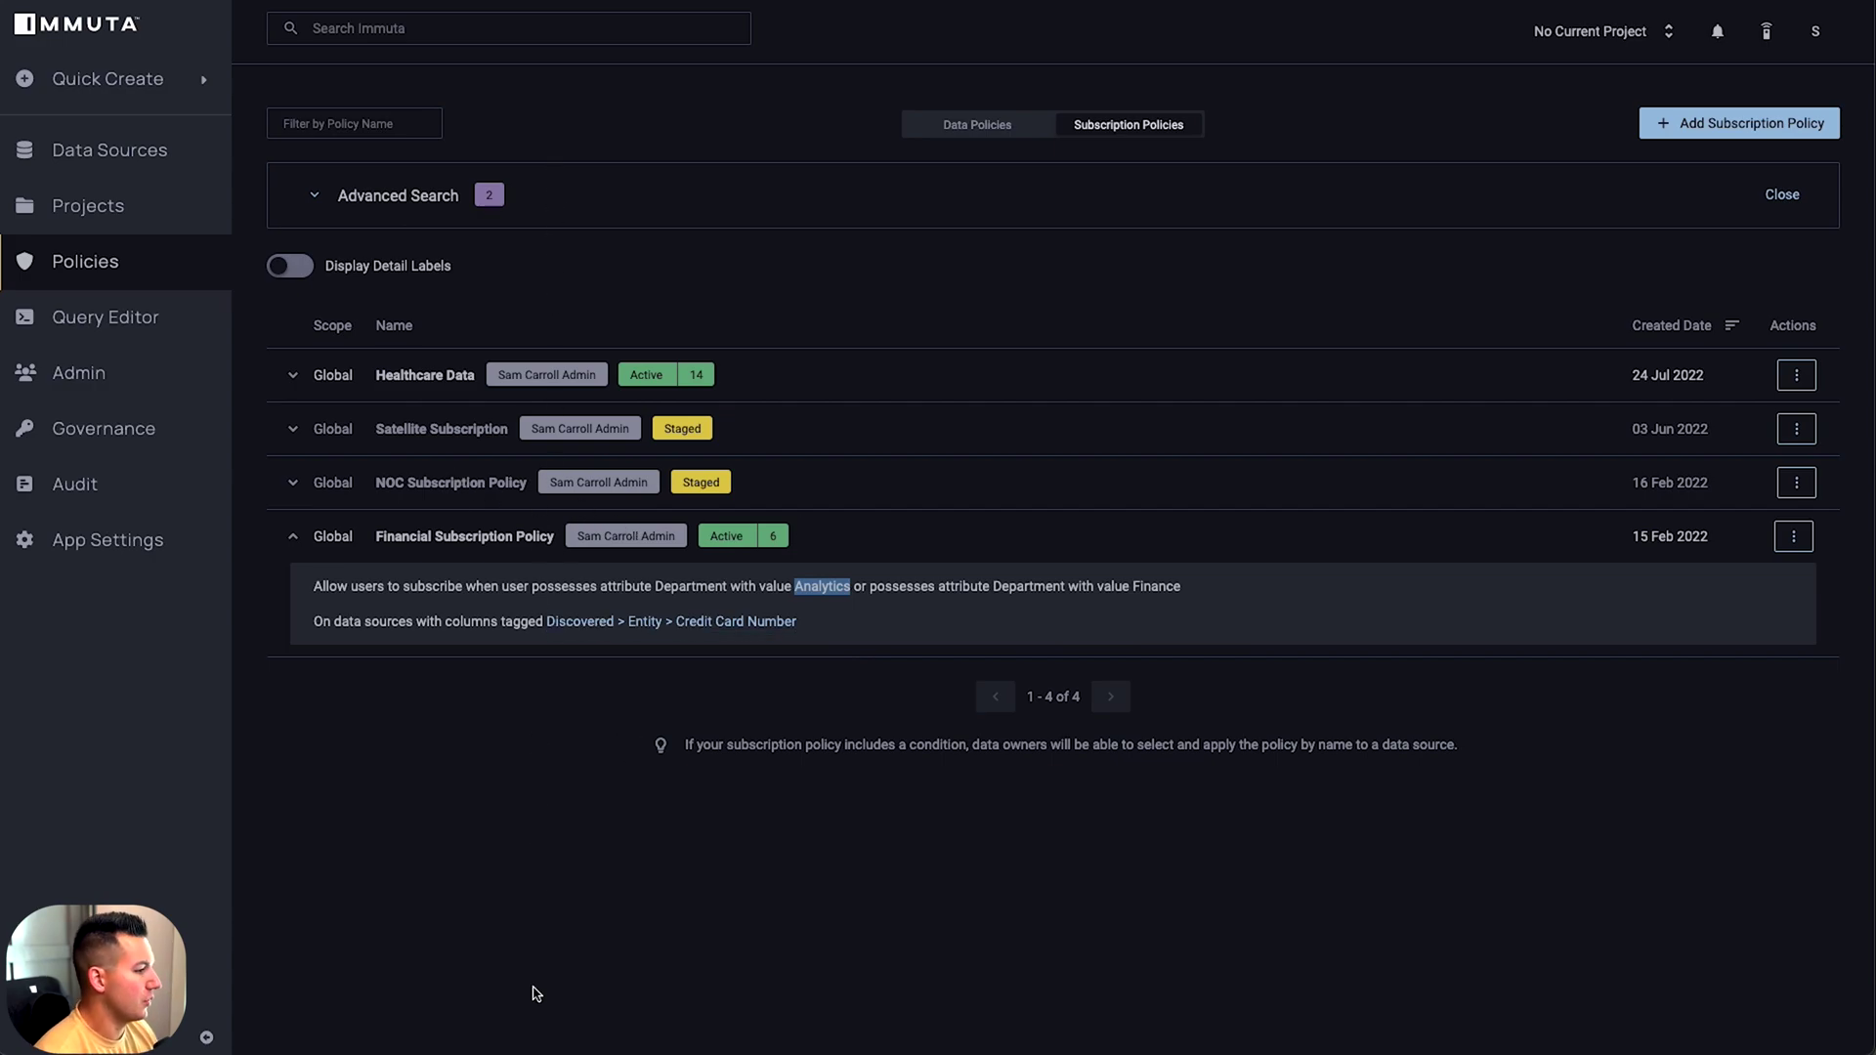
Switch to the non-admin user's Starburst session and expand the databricks, redshift and snowflake catalogs
key("super+Tab")
key("super+Tab")
key("super+Tab")
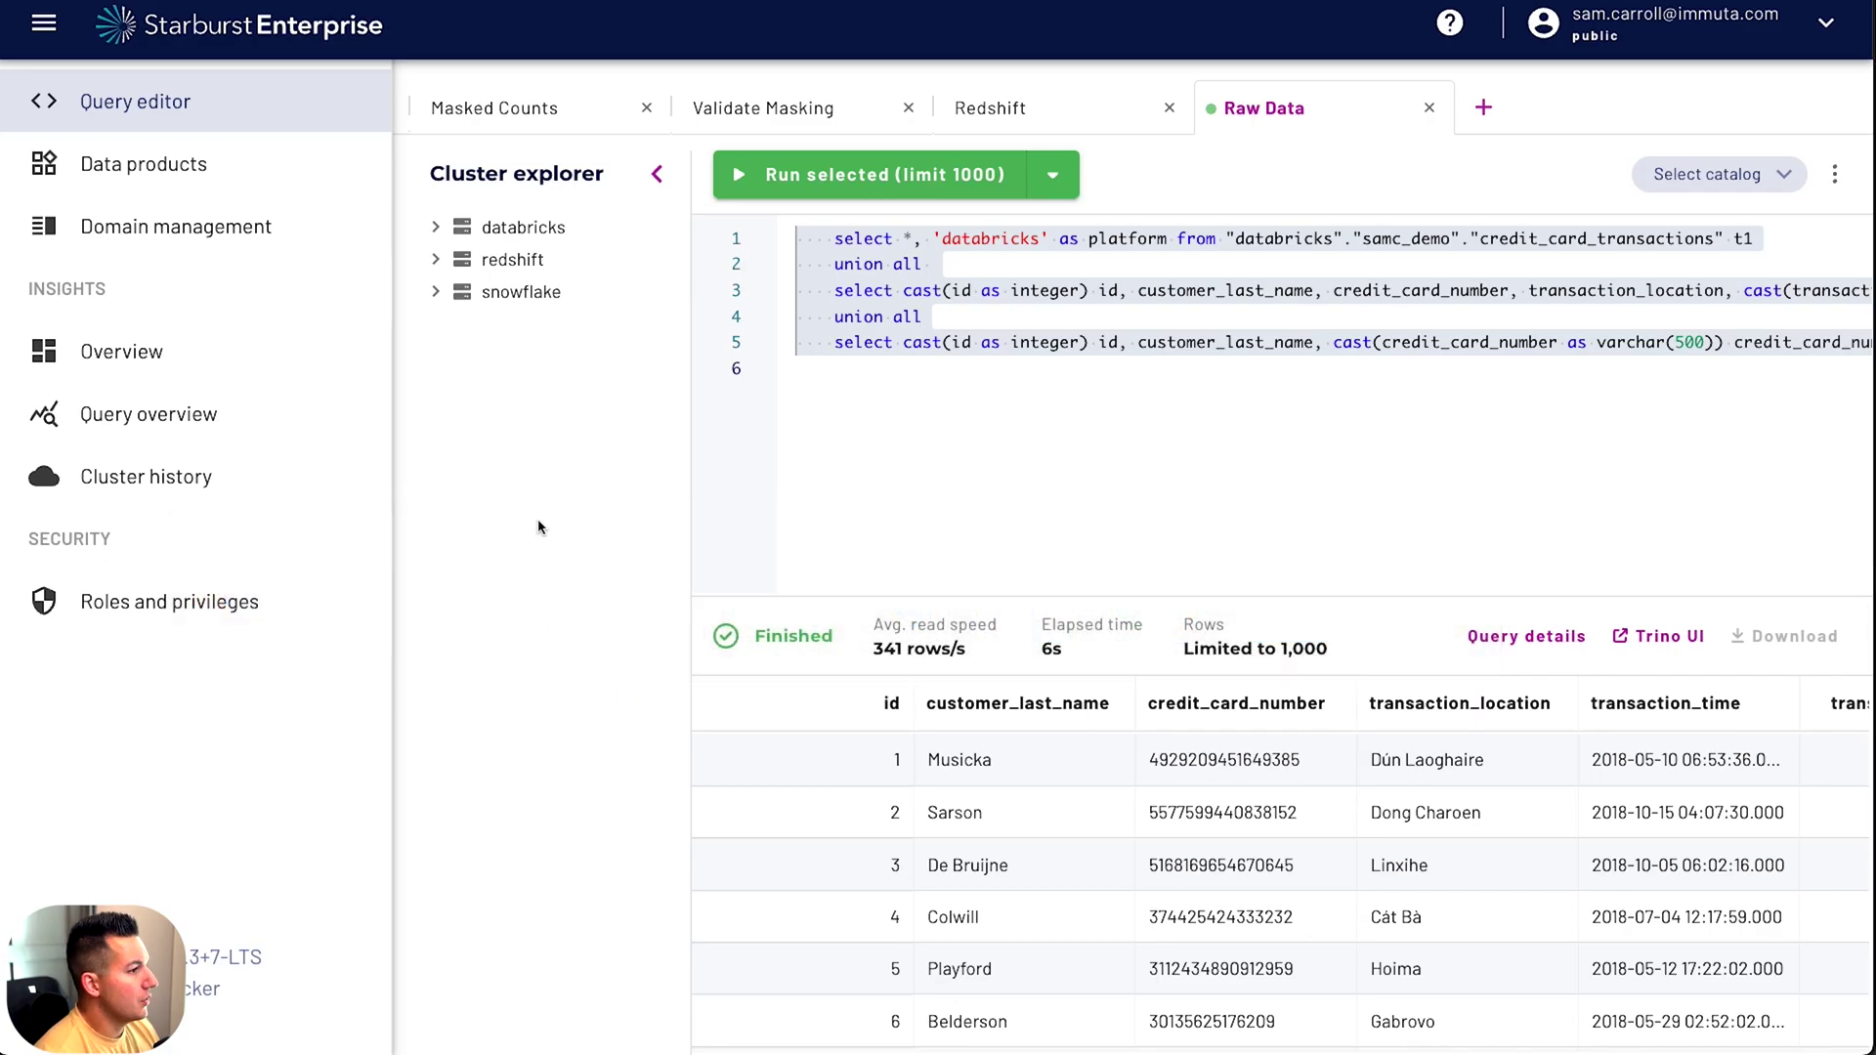
left_click(435, 228)
left_click(436, 291)
left_click(436, 357)
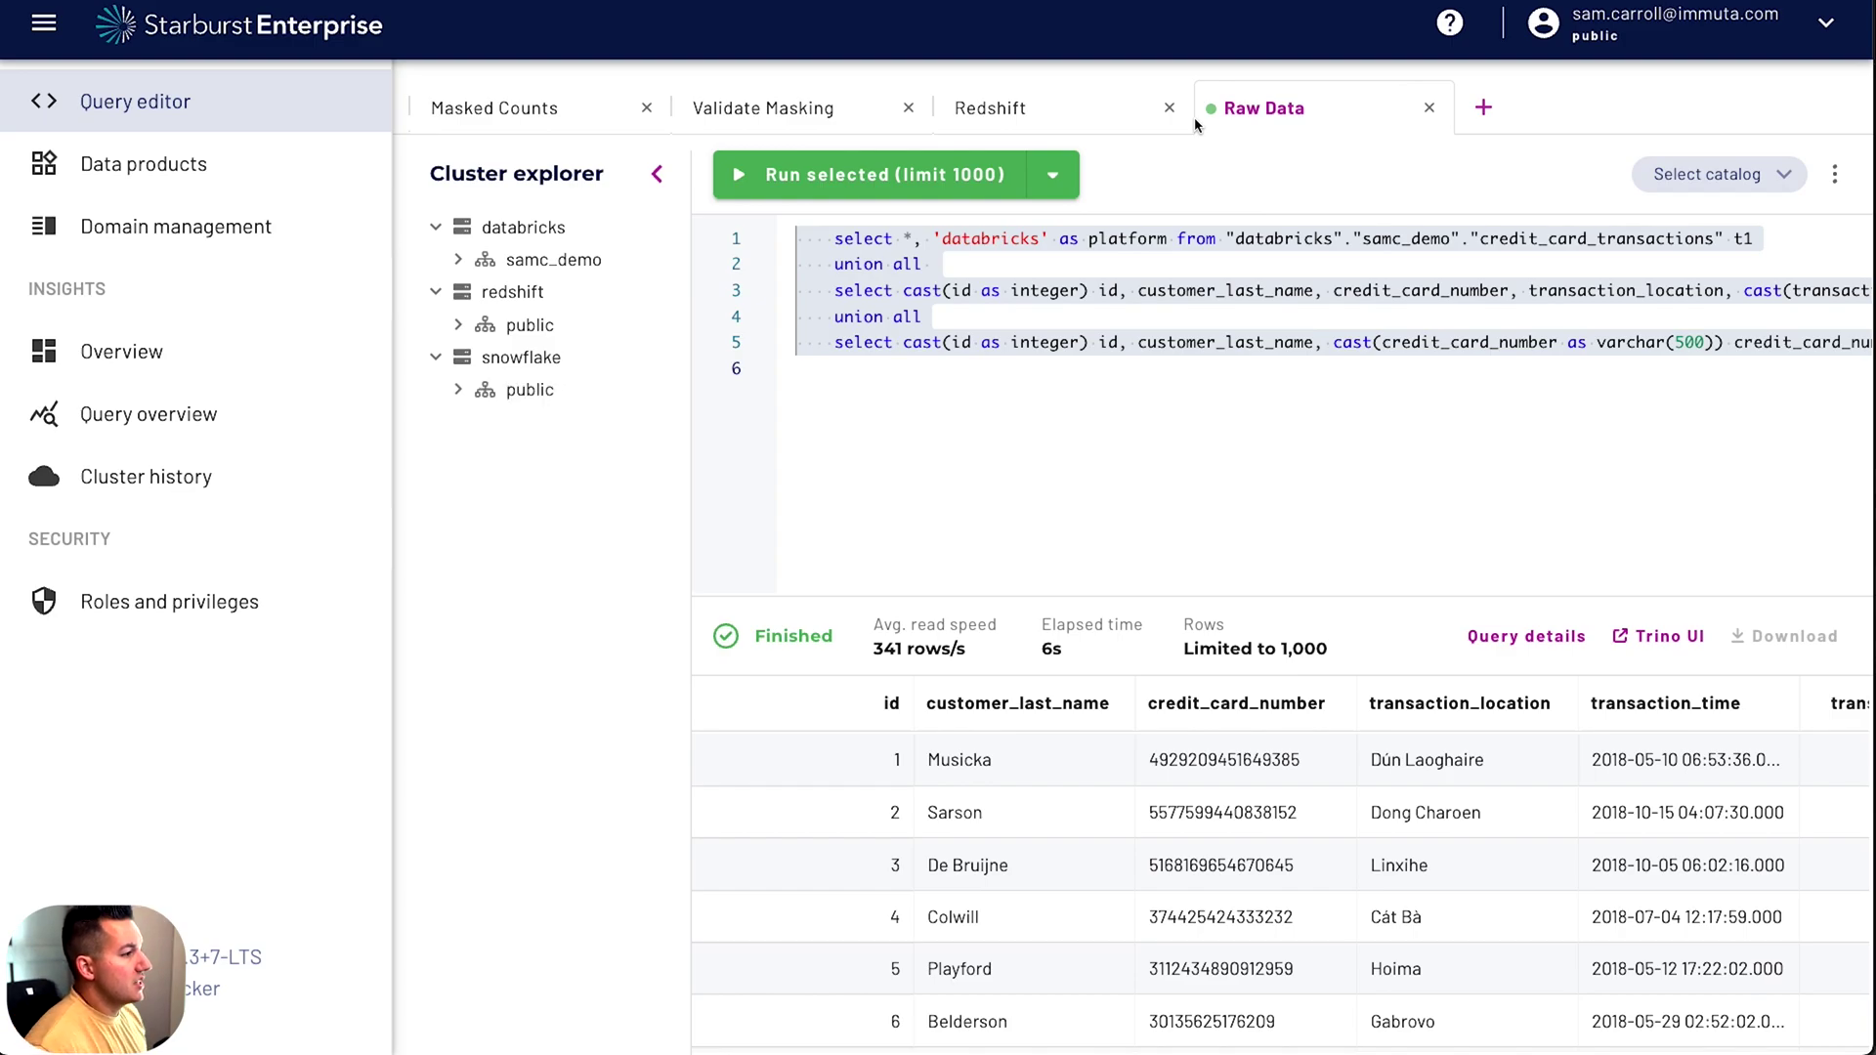
List the tables in snowflake's public schema and the columns of databricks' samc_demo credit_card_transactions table
left_click(467, 392)
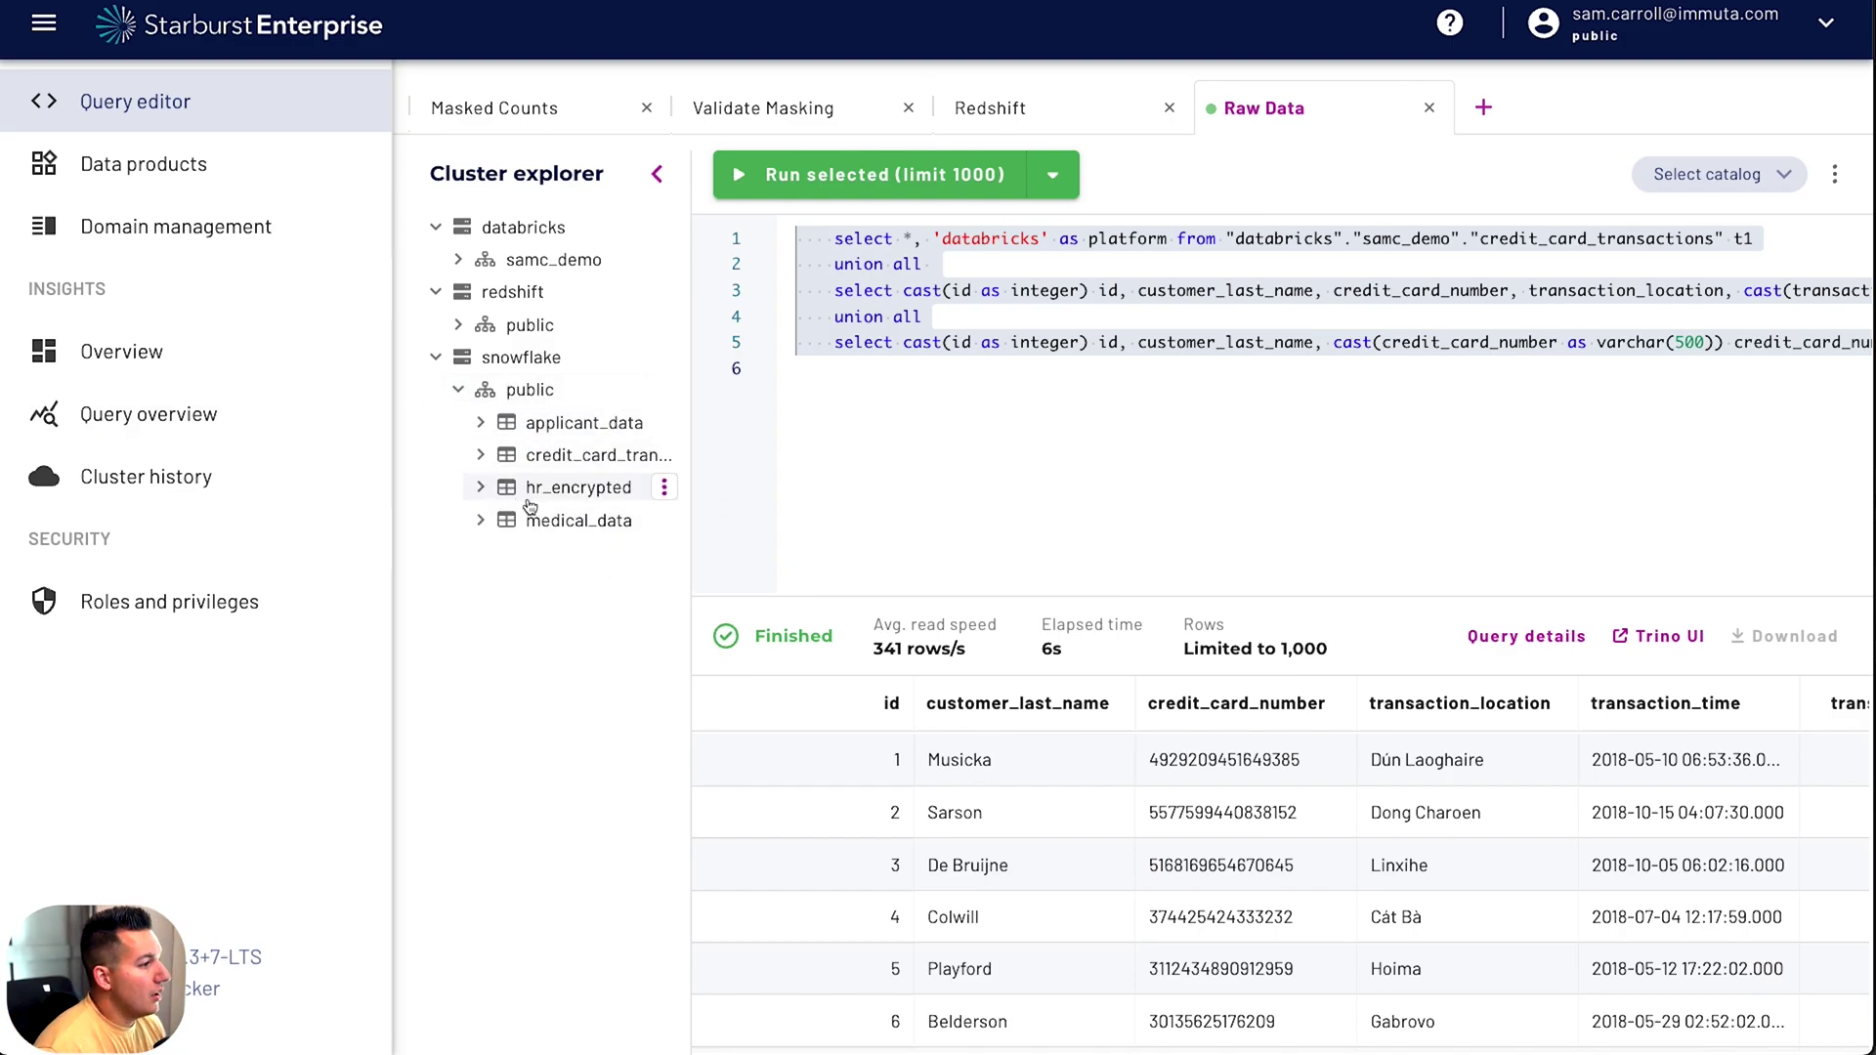
mouse_move(604, 503)
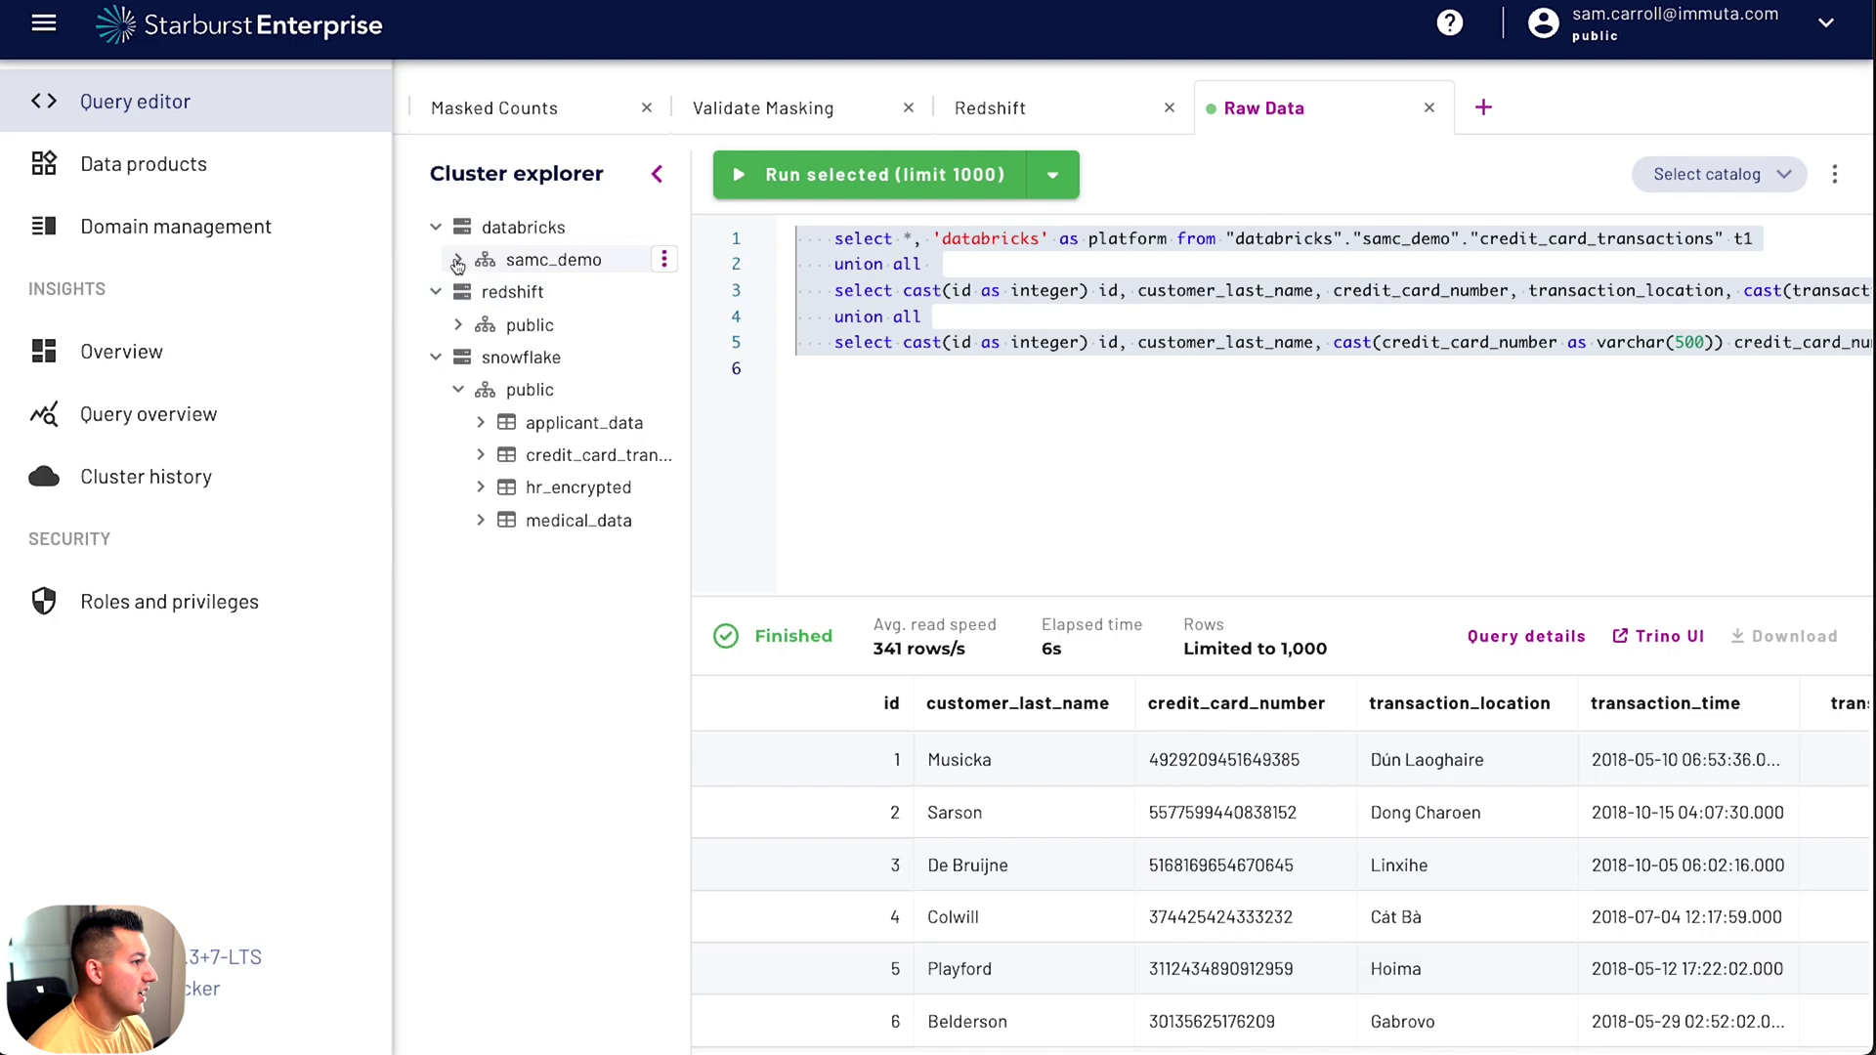
left_click(517, 259)
left_click(520, 299)
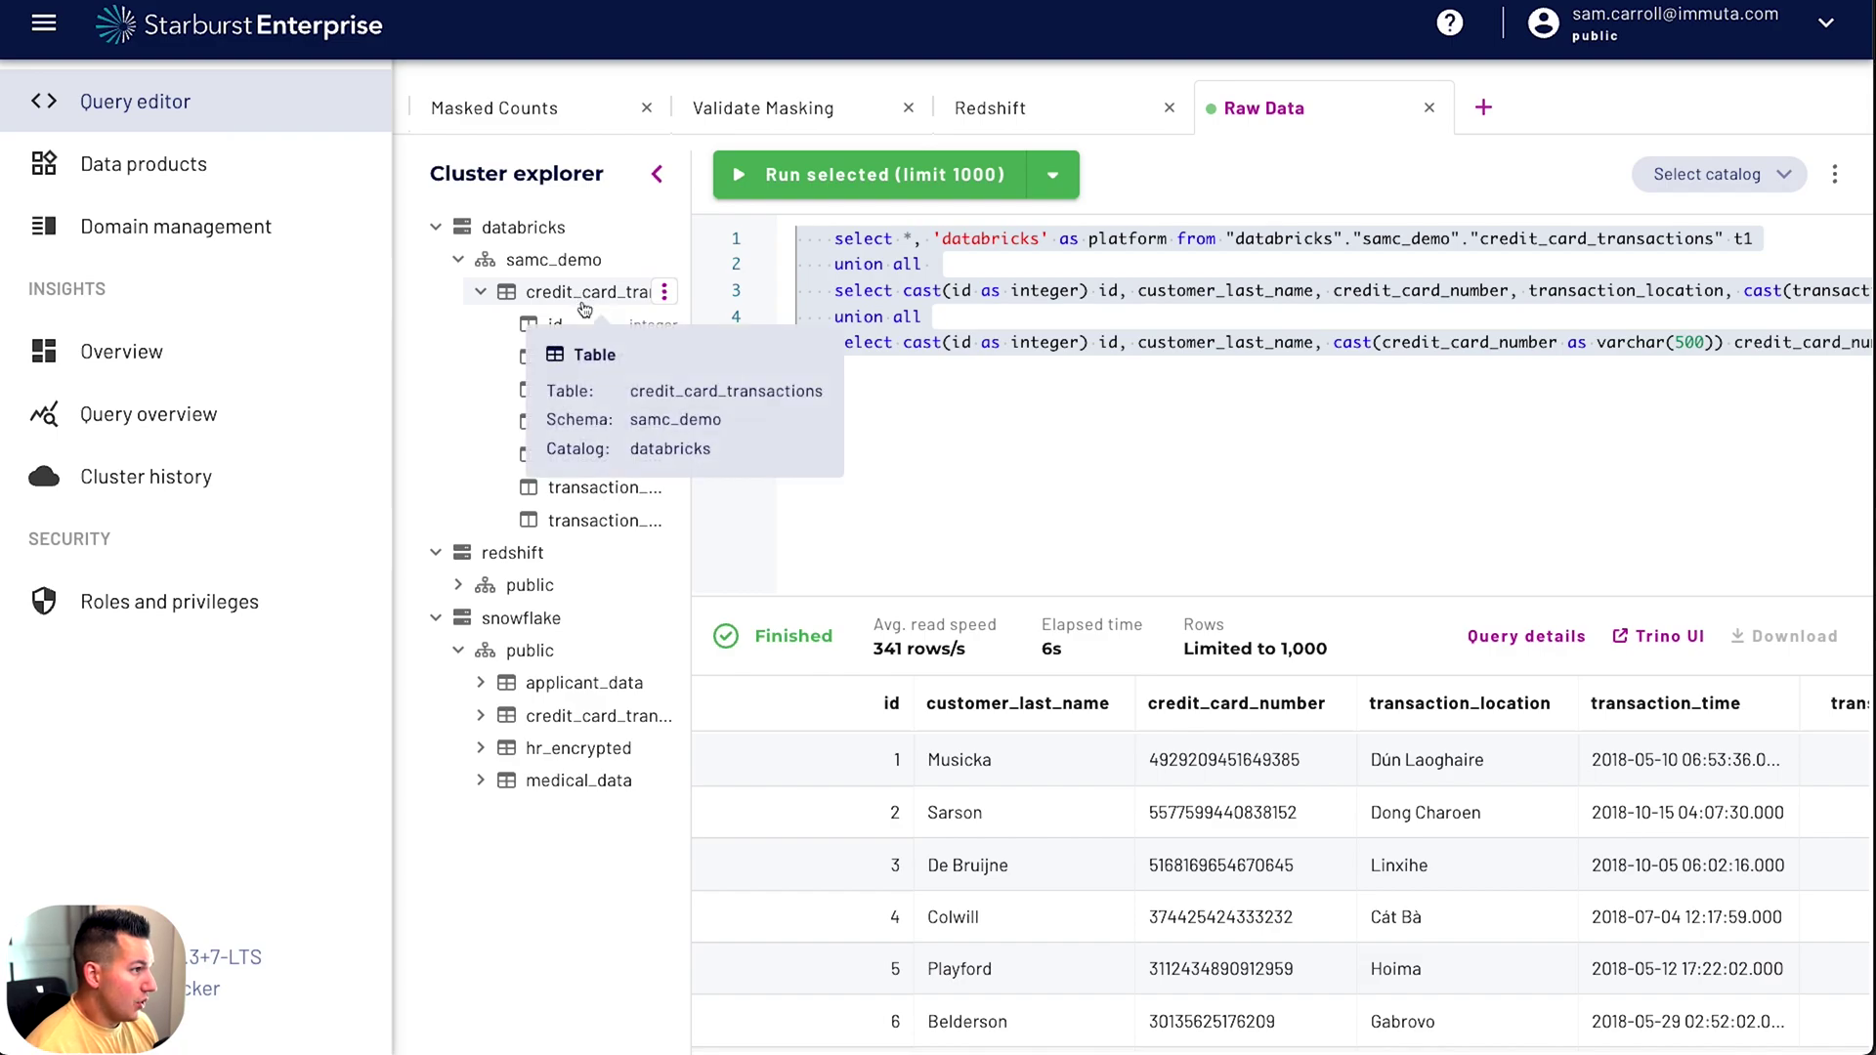
Back in Immuta, check the Healthcare Data subscription policy's conditions and stage the policy
key("alt+Tab")
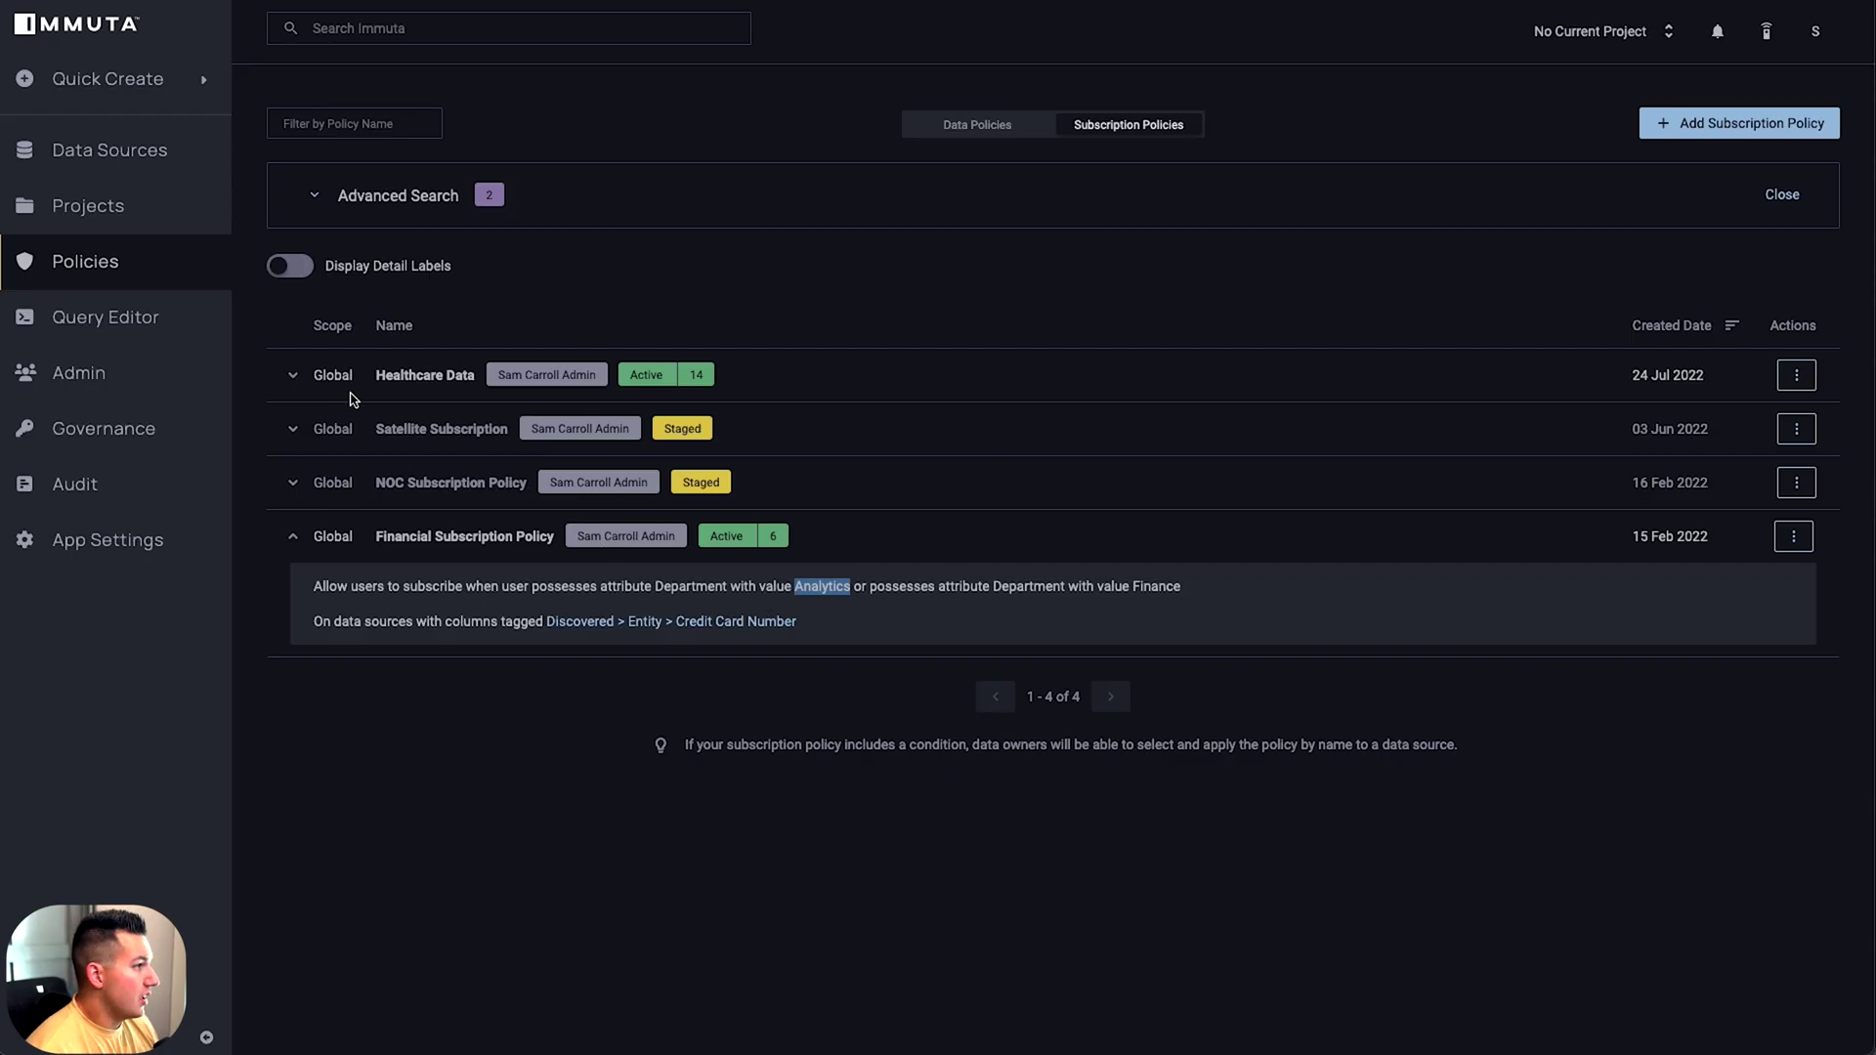
left_click(294, 376)
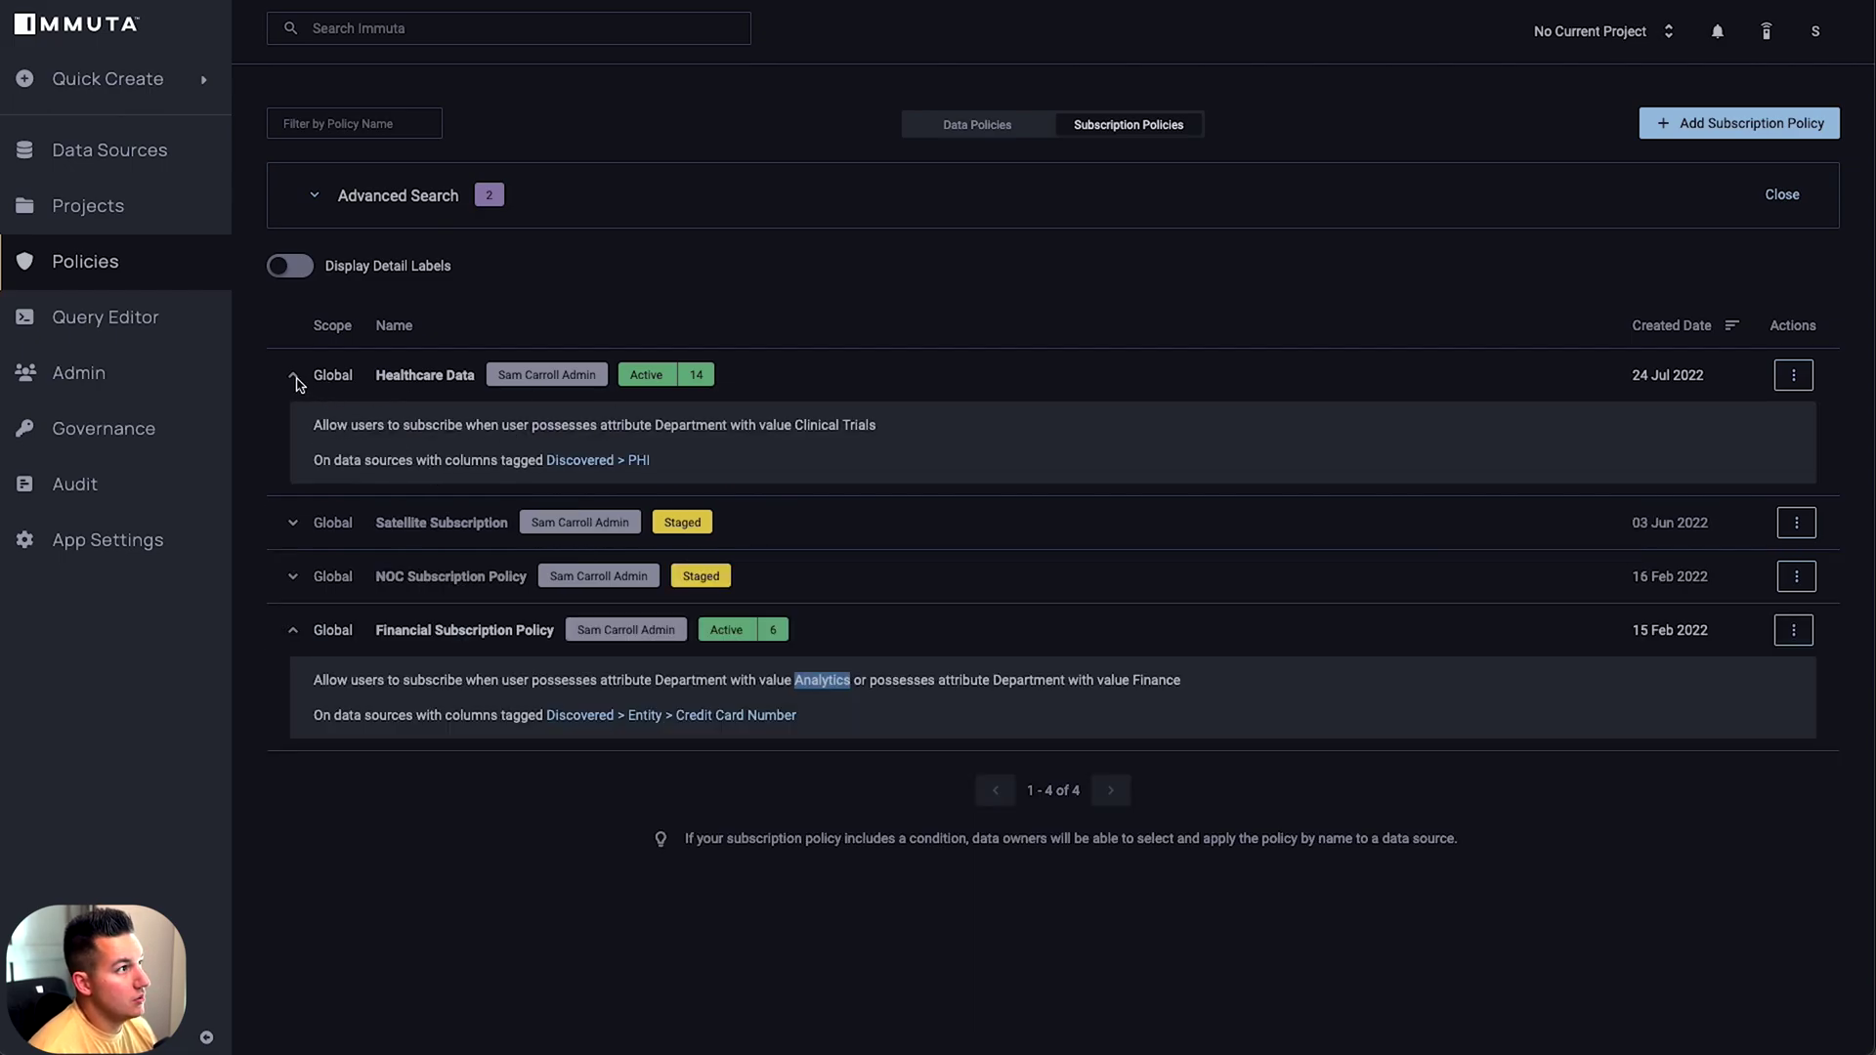
left_click(293, 376)
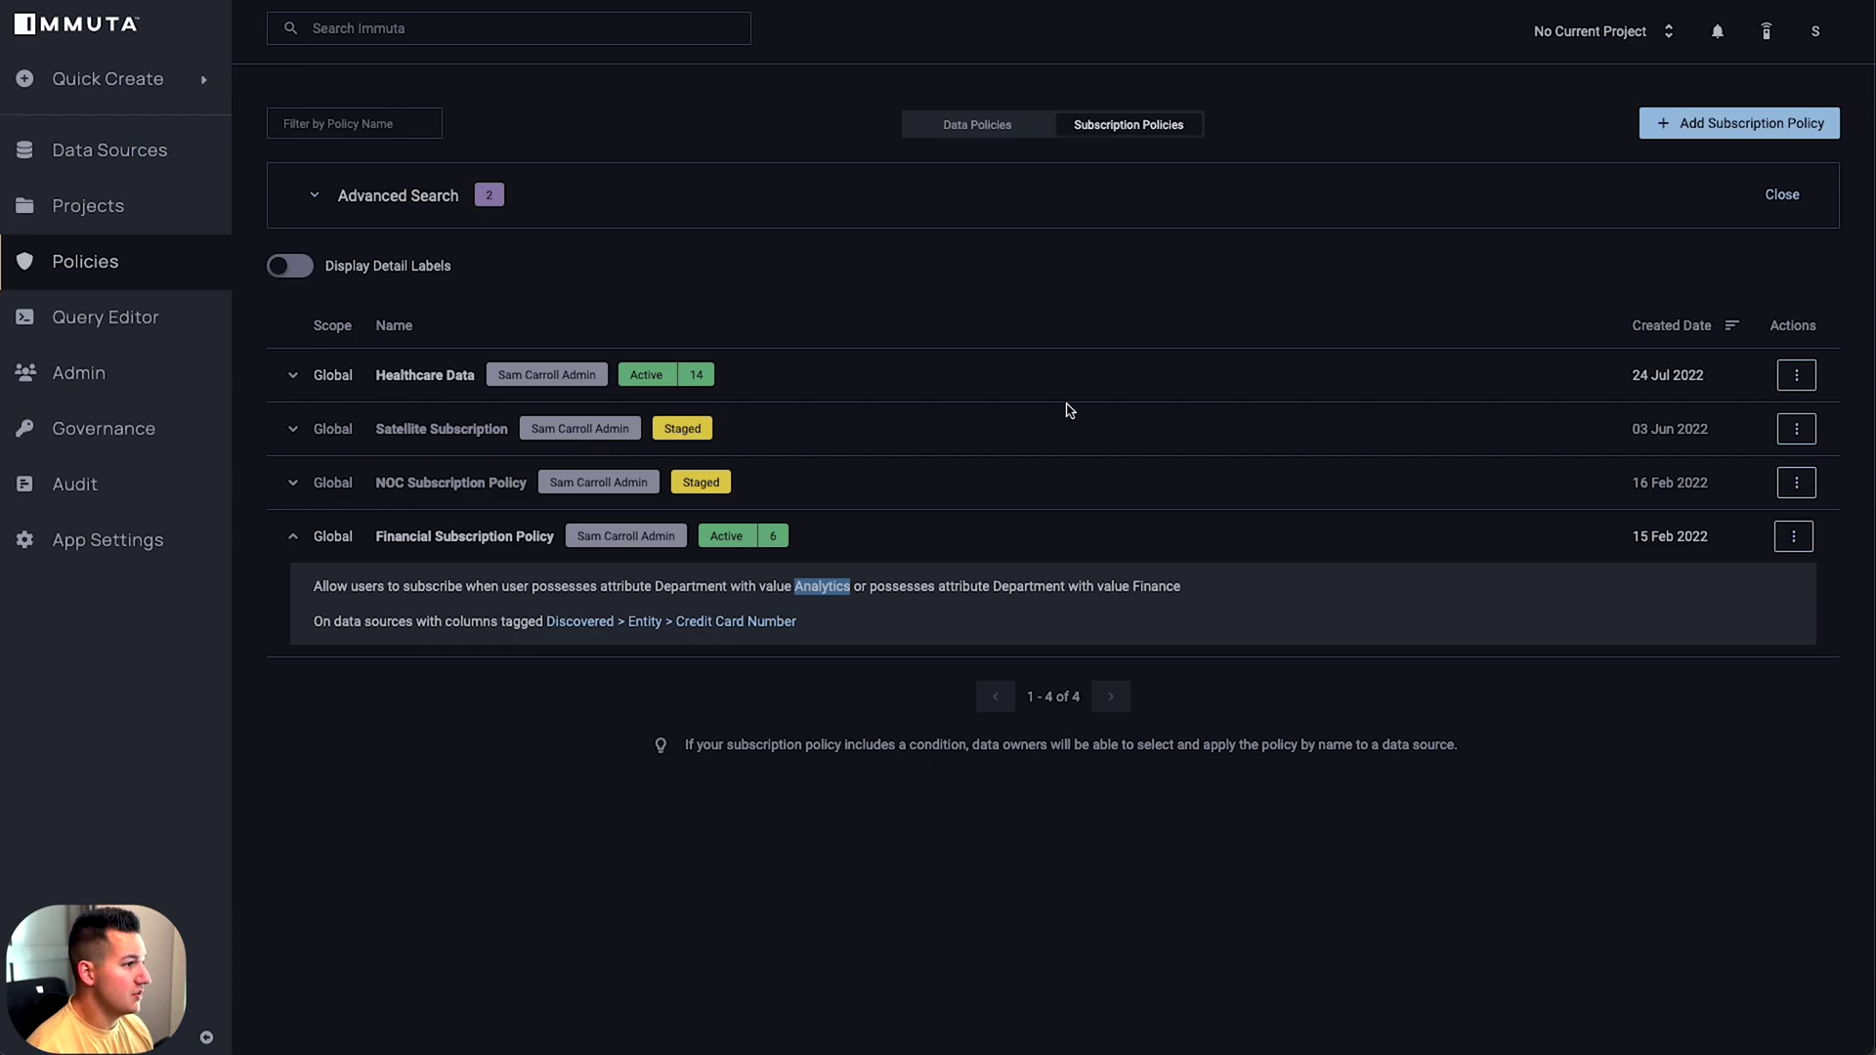
left_click(1795, 375)
left_click(1768, 553)
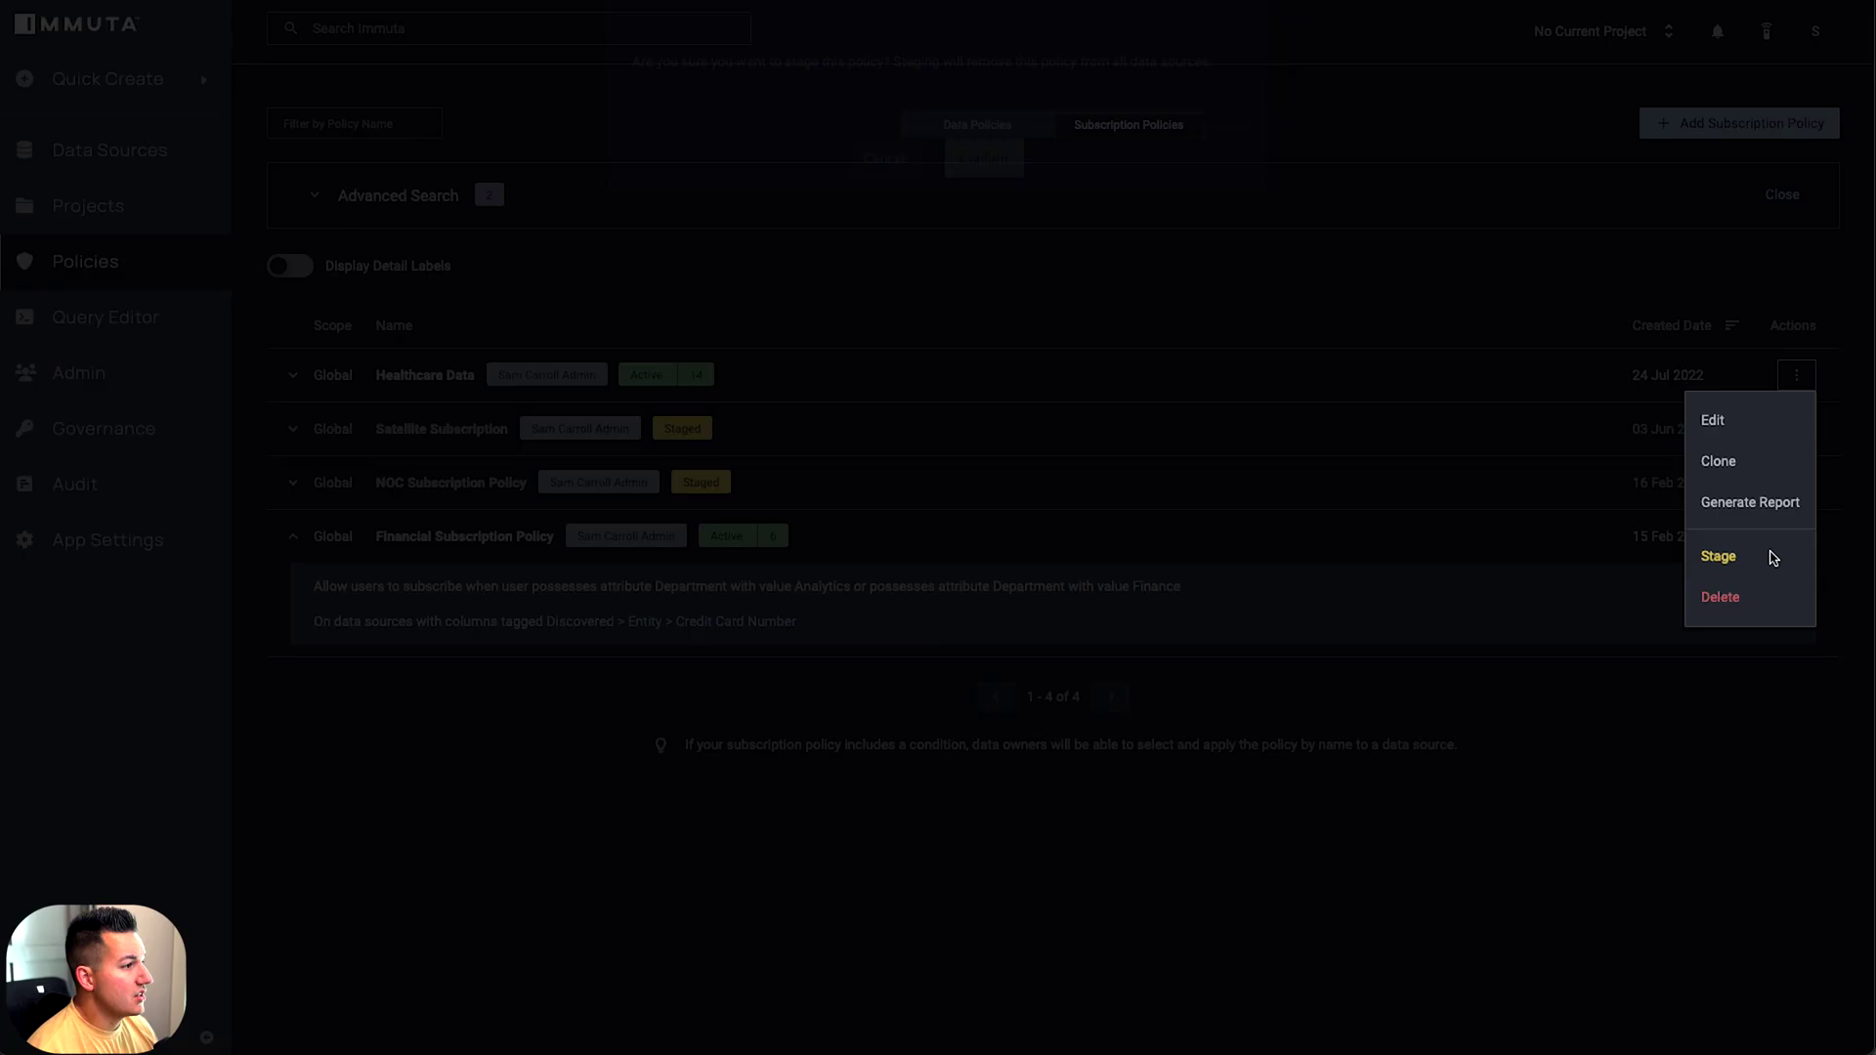
left_click(986, 209)
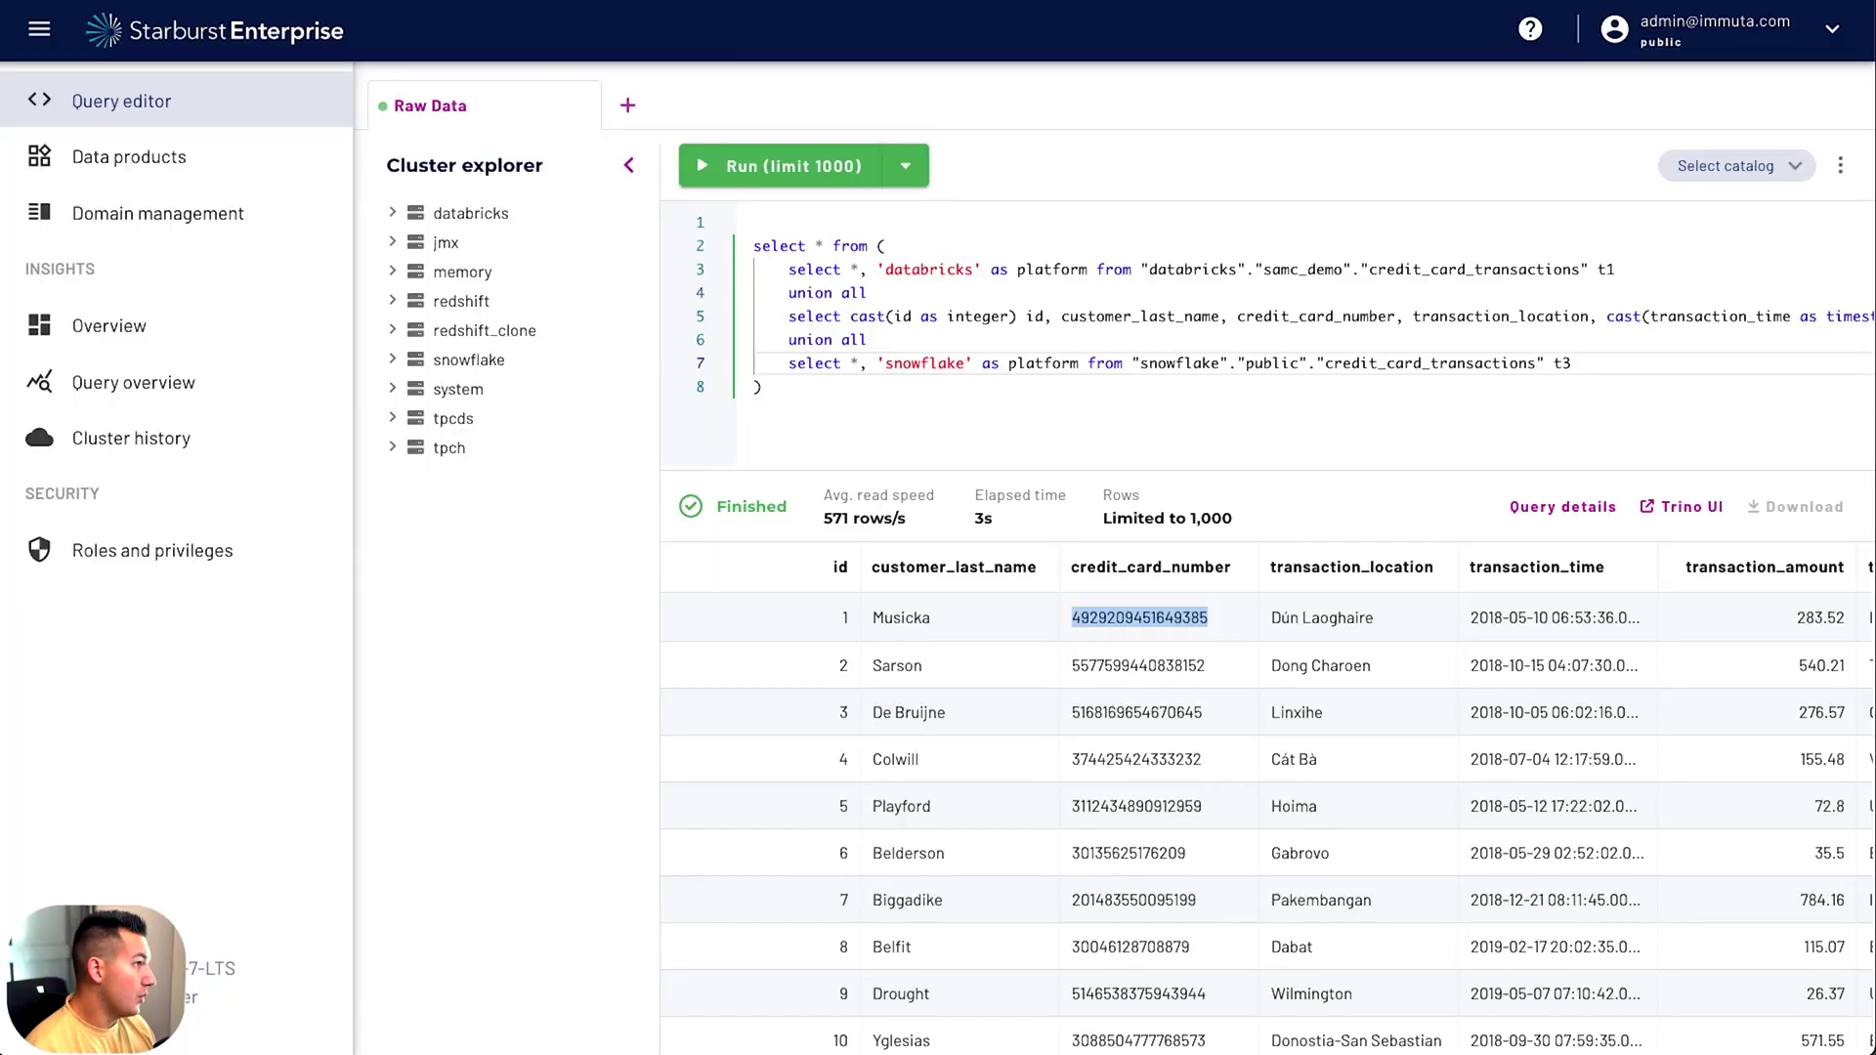
Reload the admin's and the non-admin user's Starburst sessions, and list the non-admin user's tables in snowflake's public schema
key("super+r")
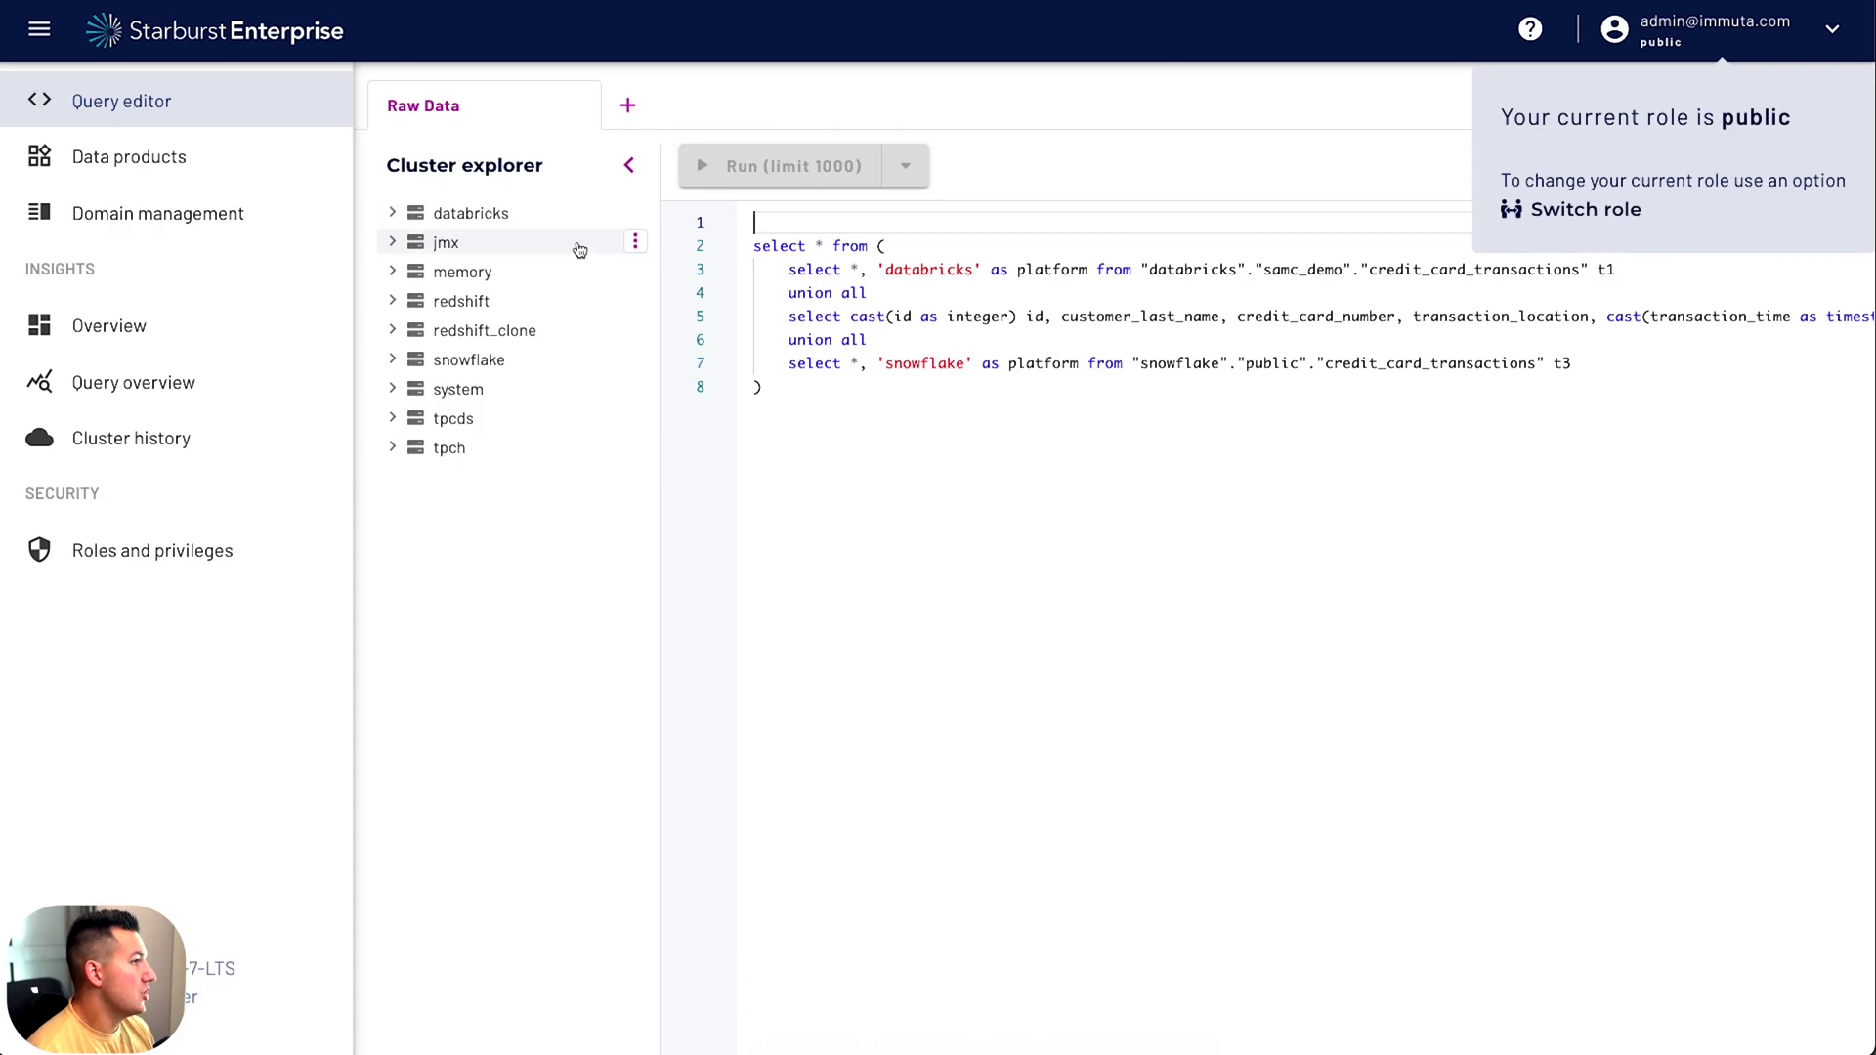
key("super+Tab")
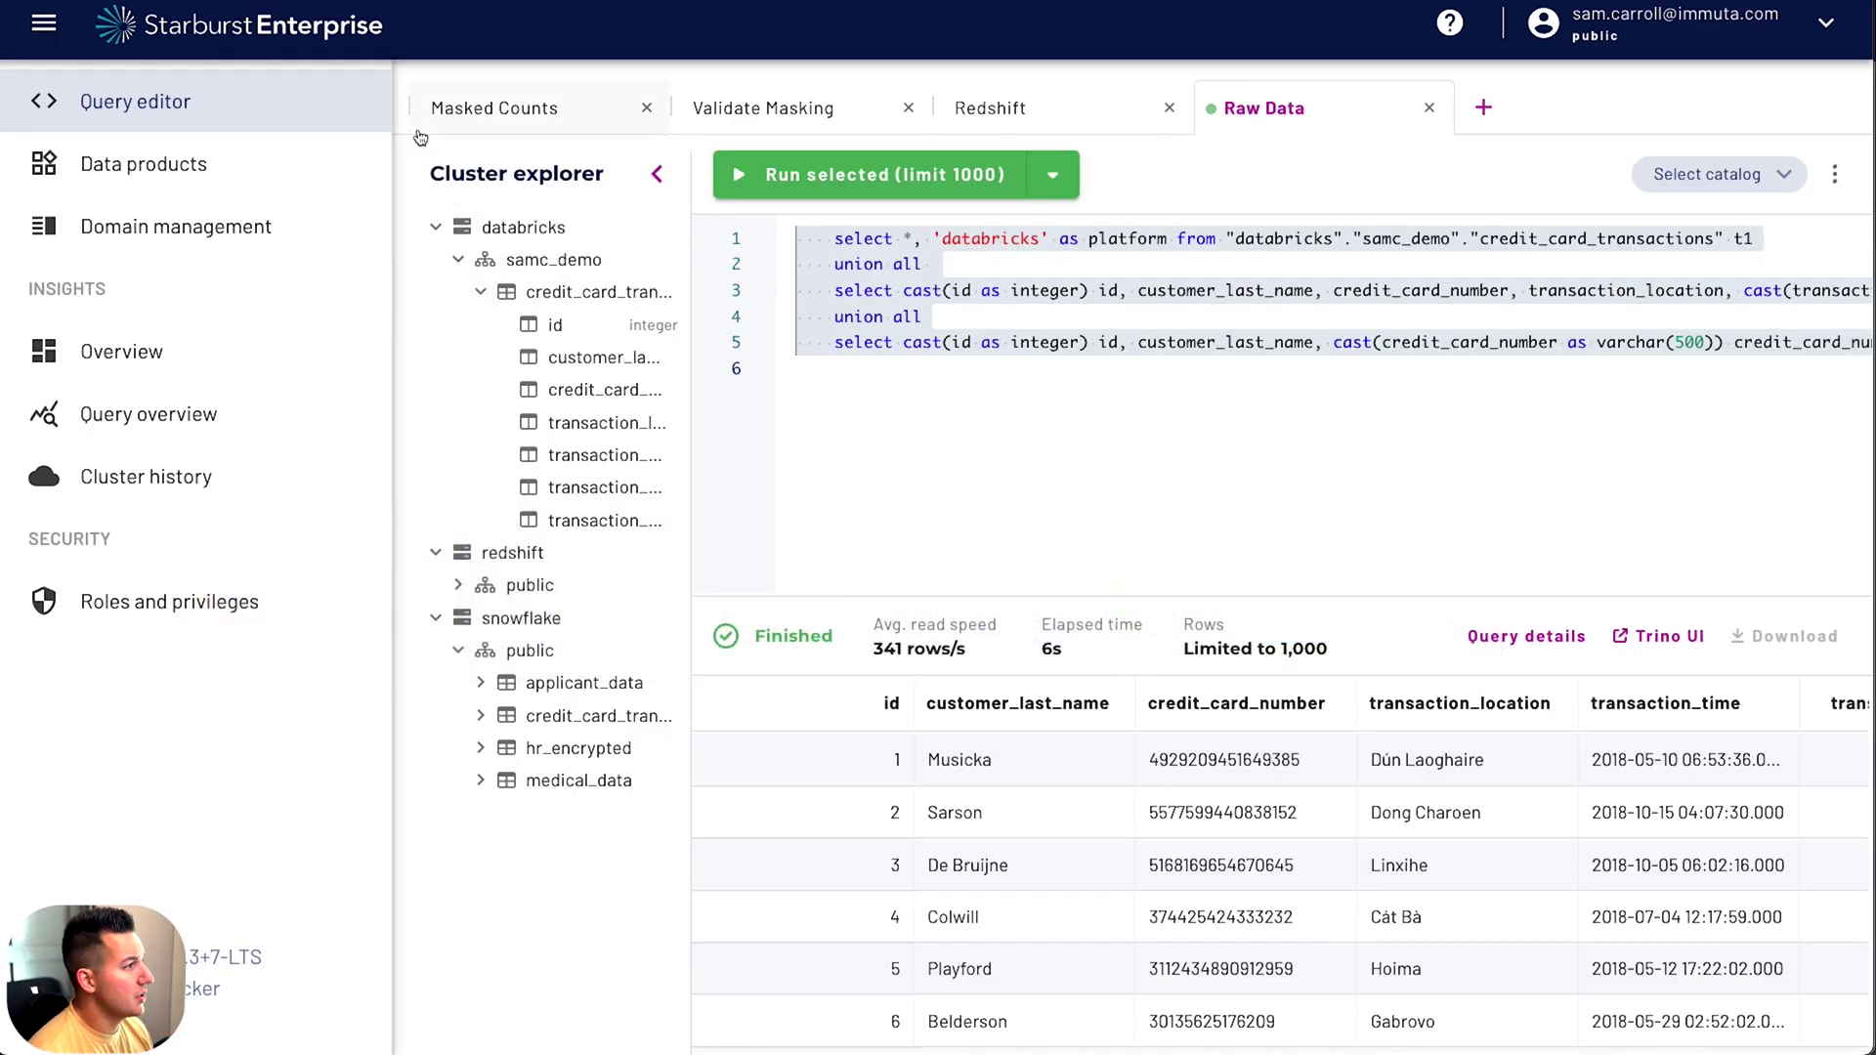
left_click(122, 4)
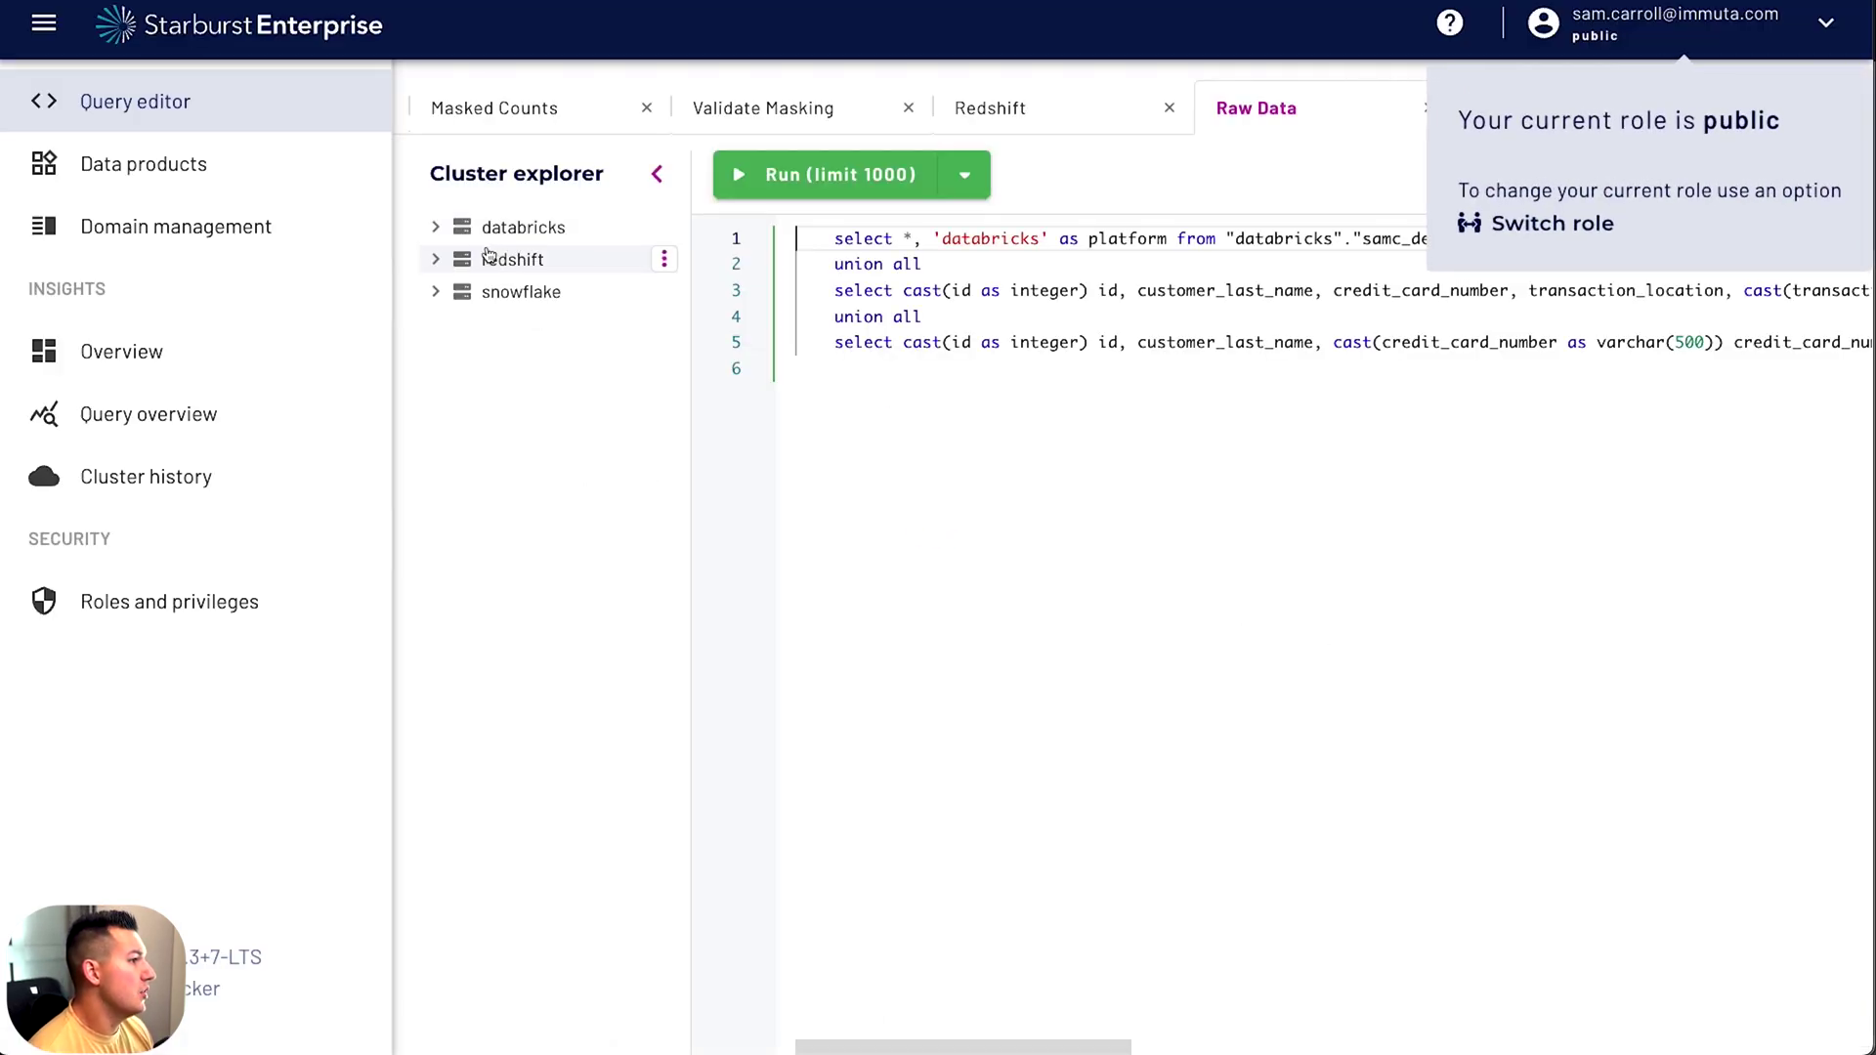
left_click(434, 291)
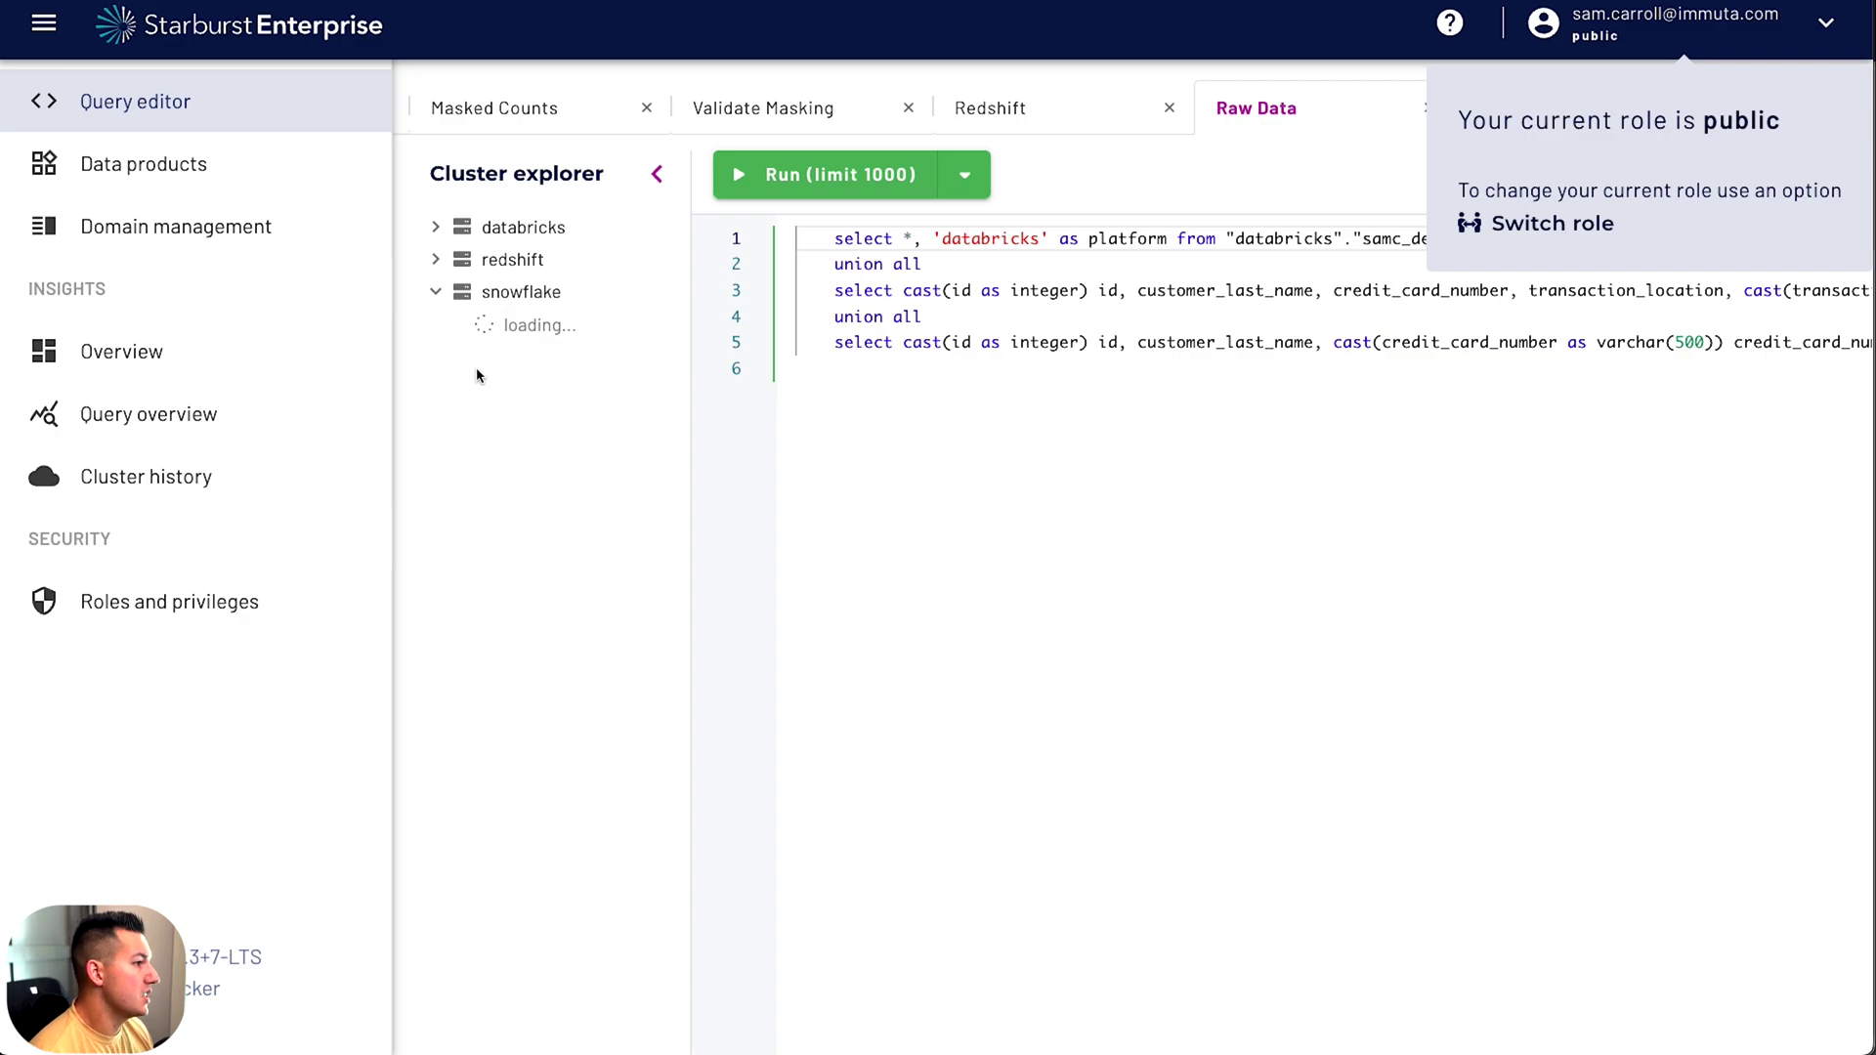
left_click(458, 324)
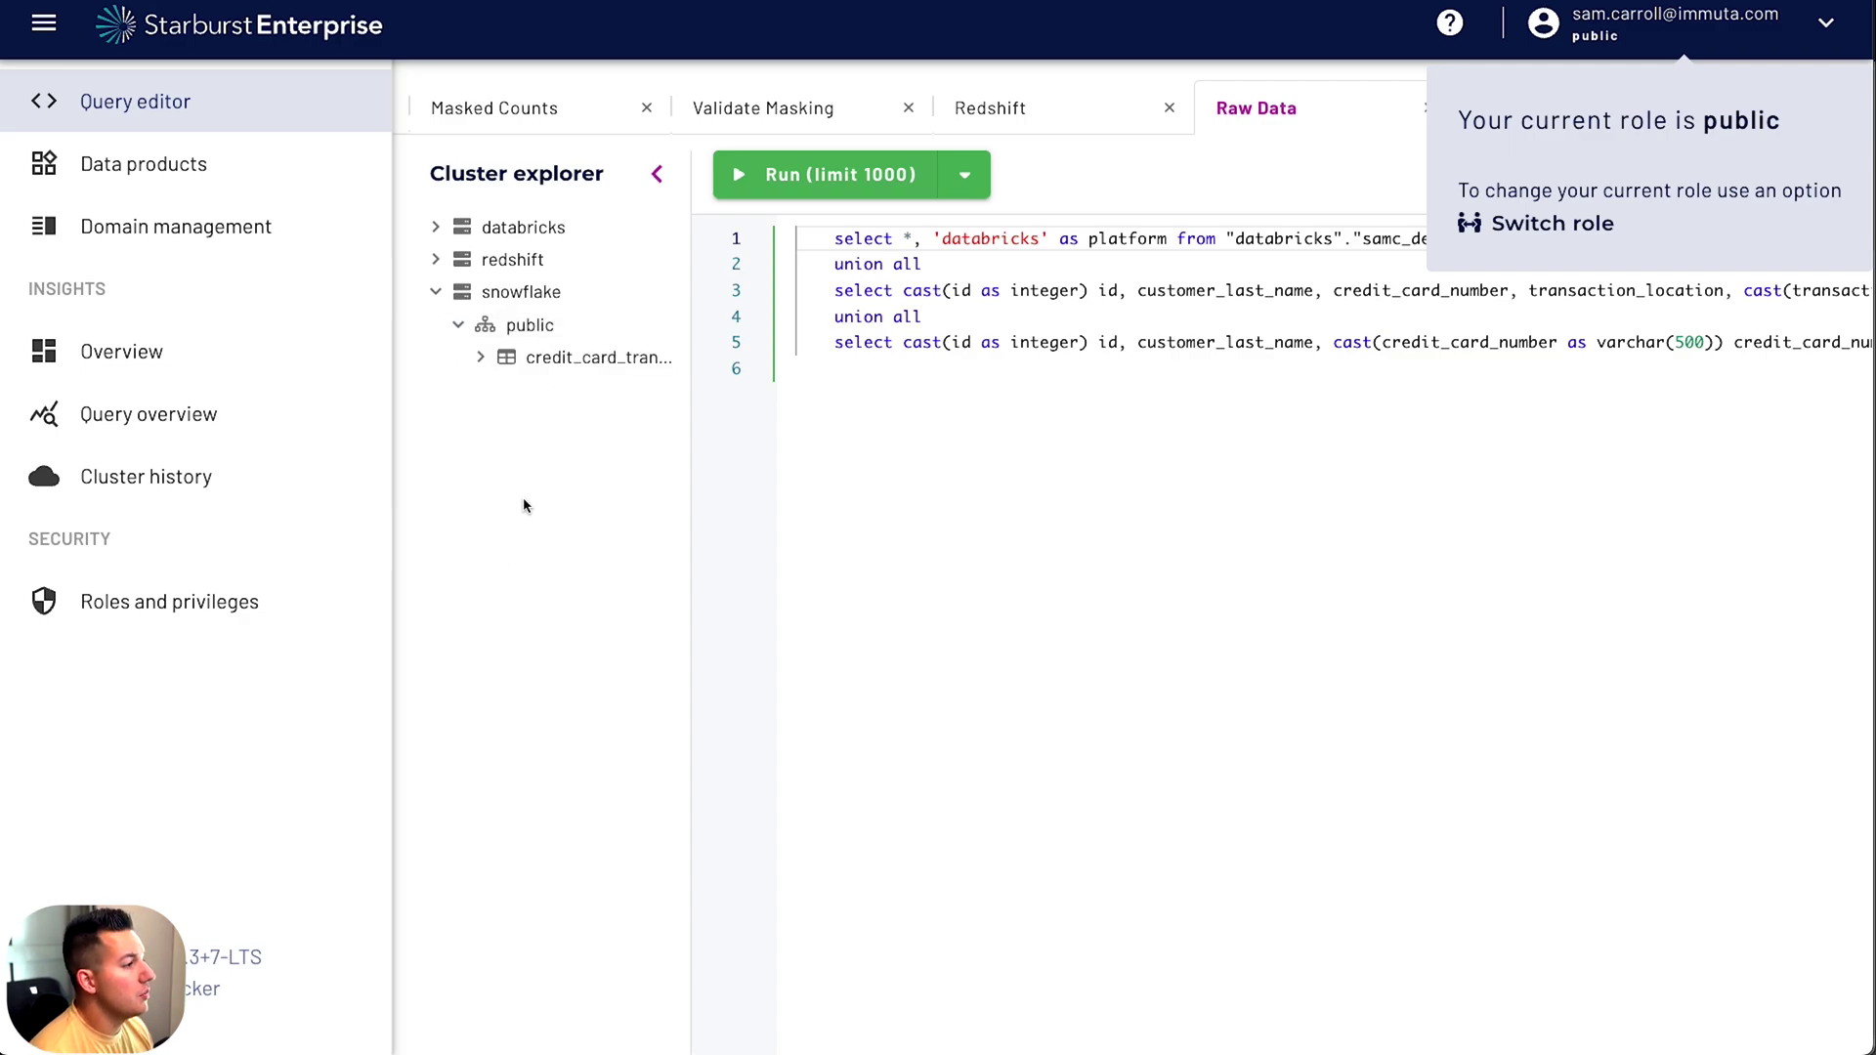
mouse_move(579, 362)
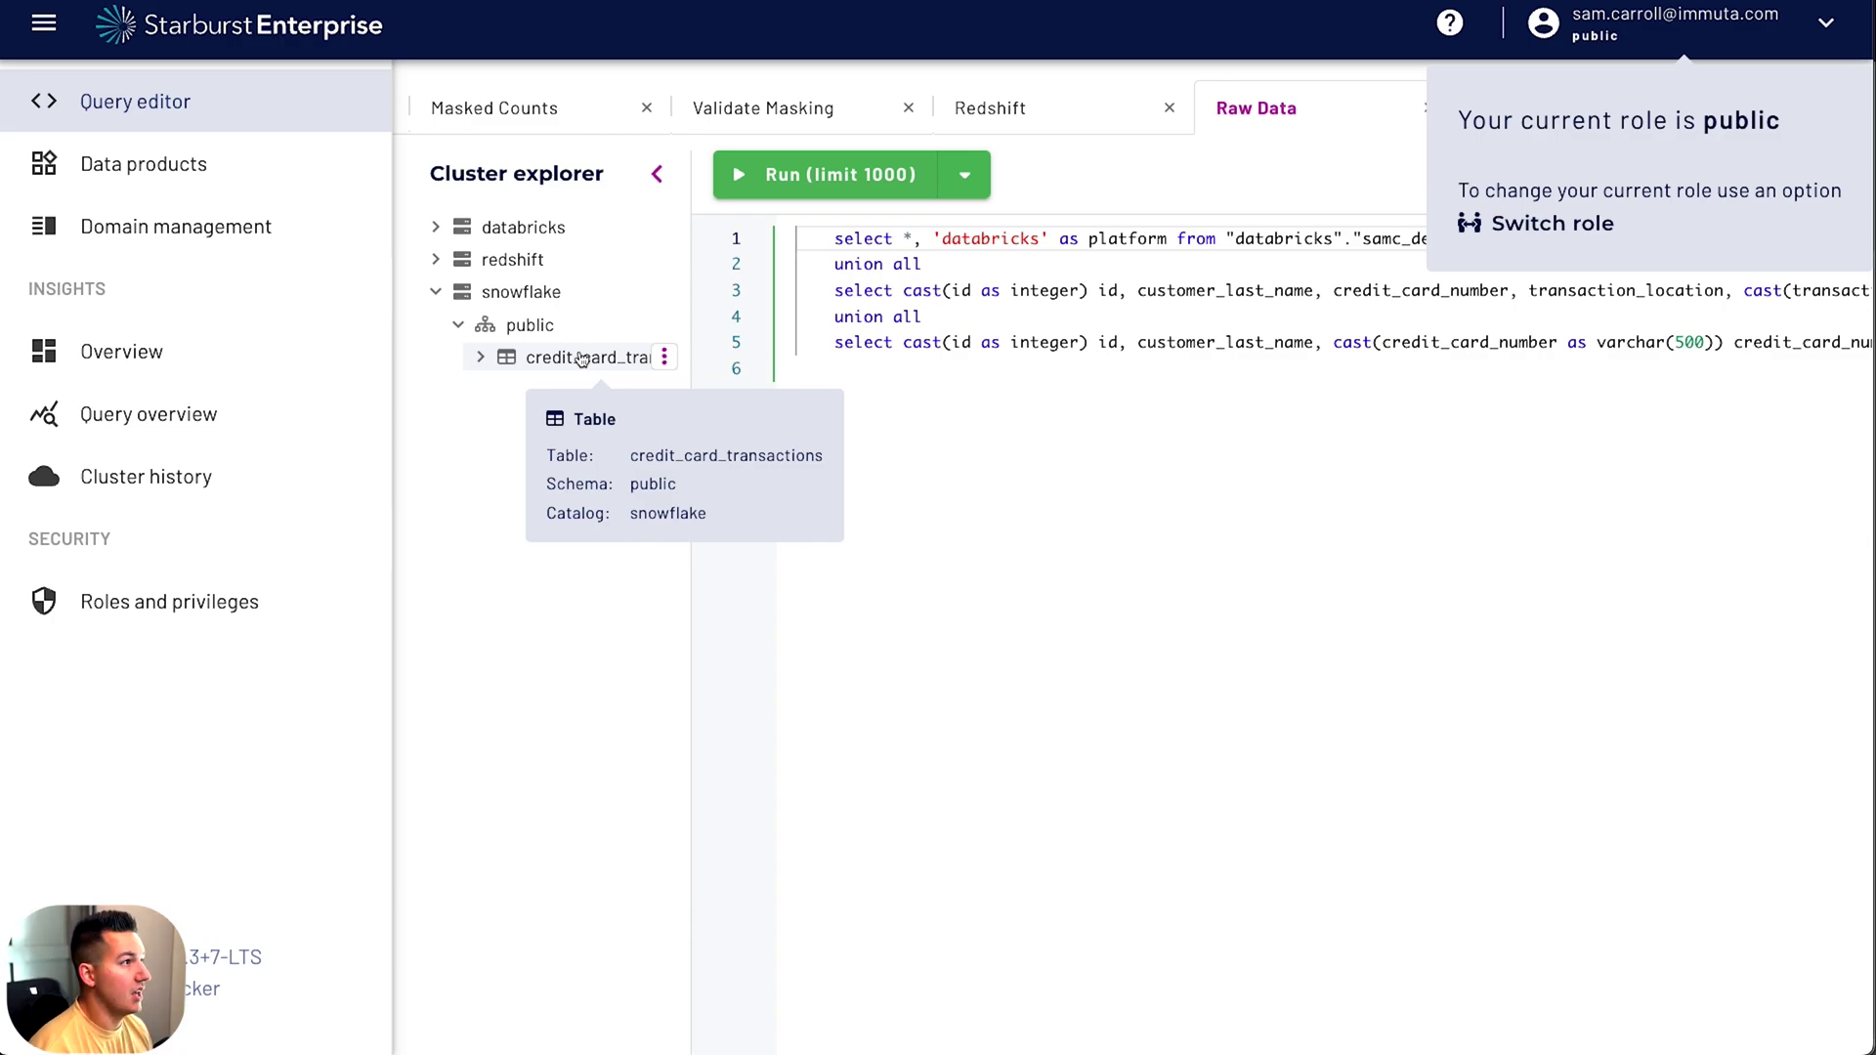
Run the Raw Data query that unions the credit_card_transactions tables across platforms as the non-admin user
left_click(934, 368)
left_click(811, 175)
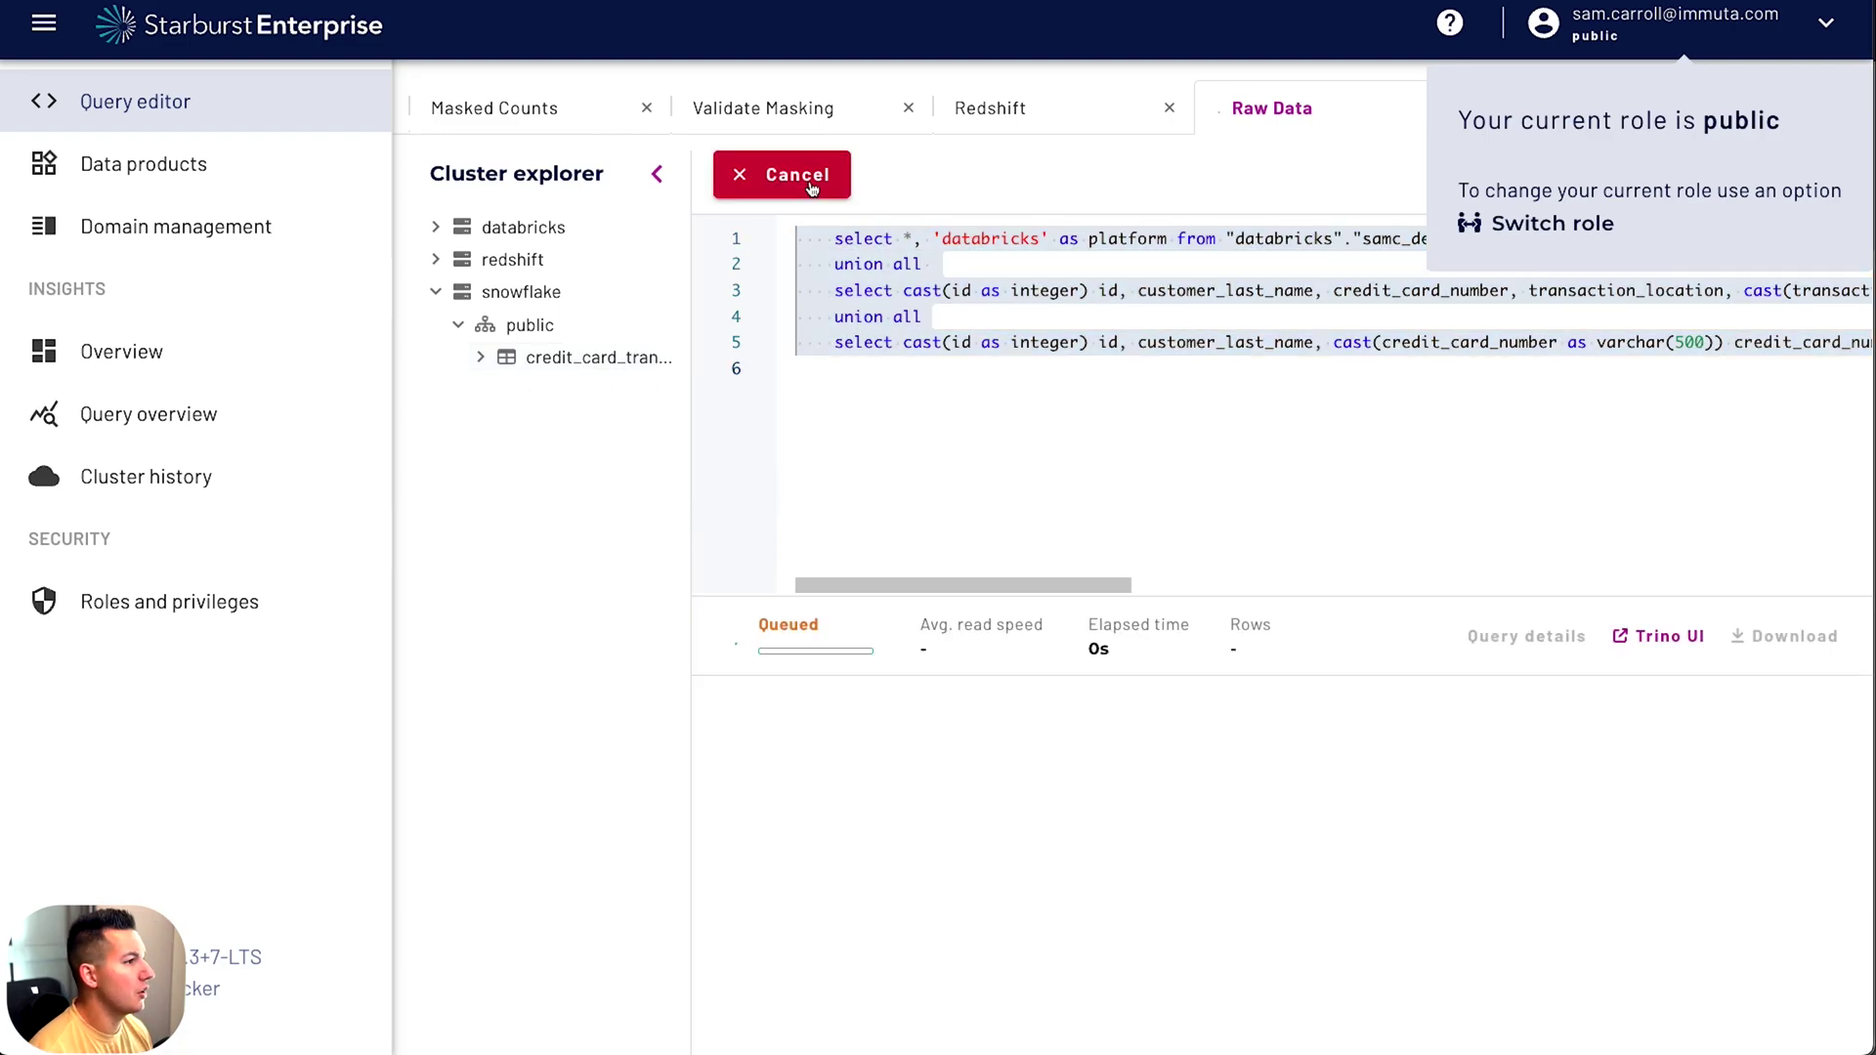
left_click(1639, 29)
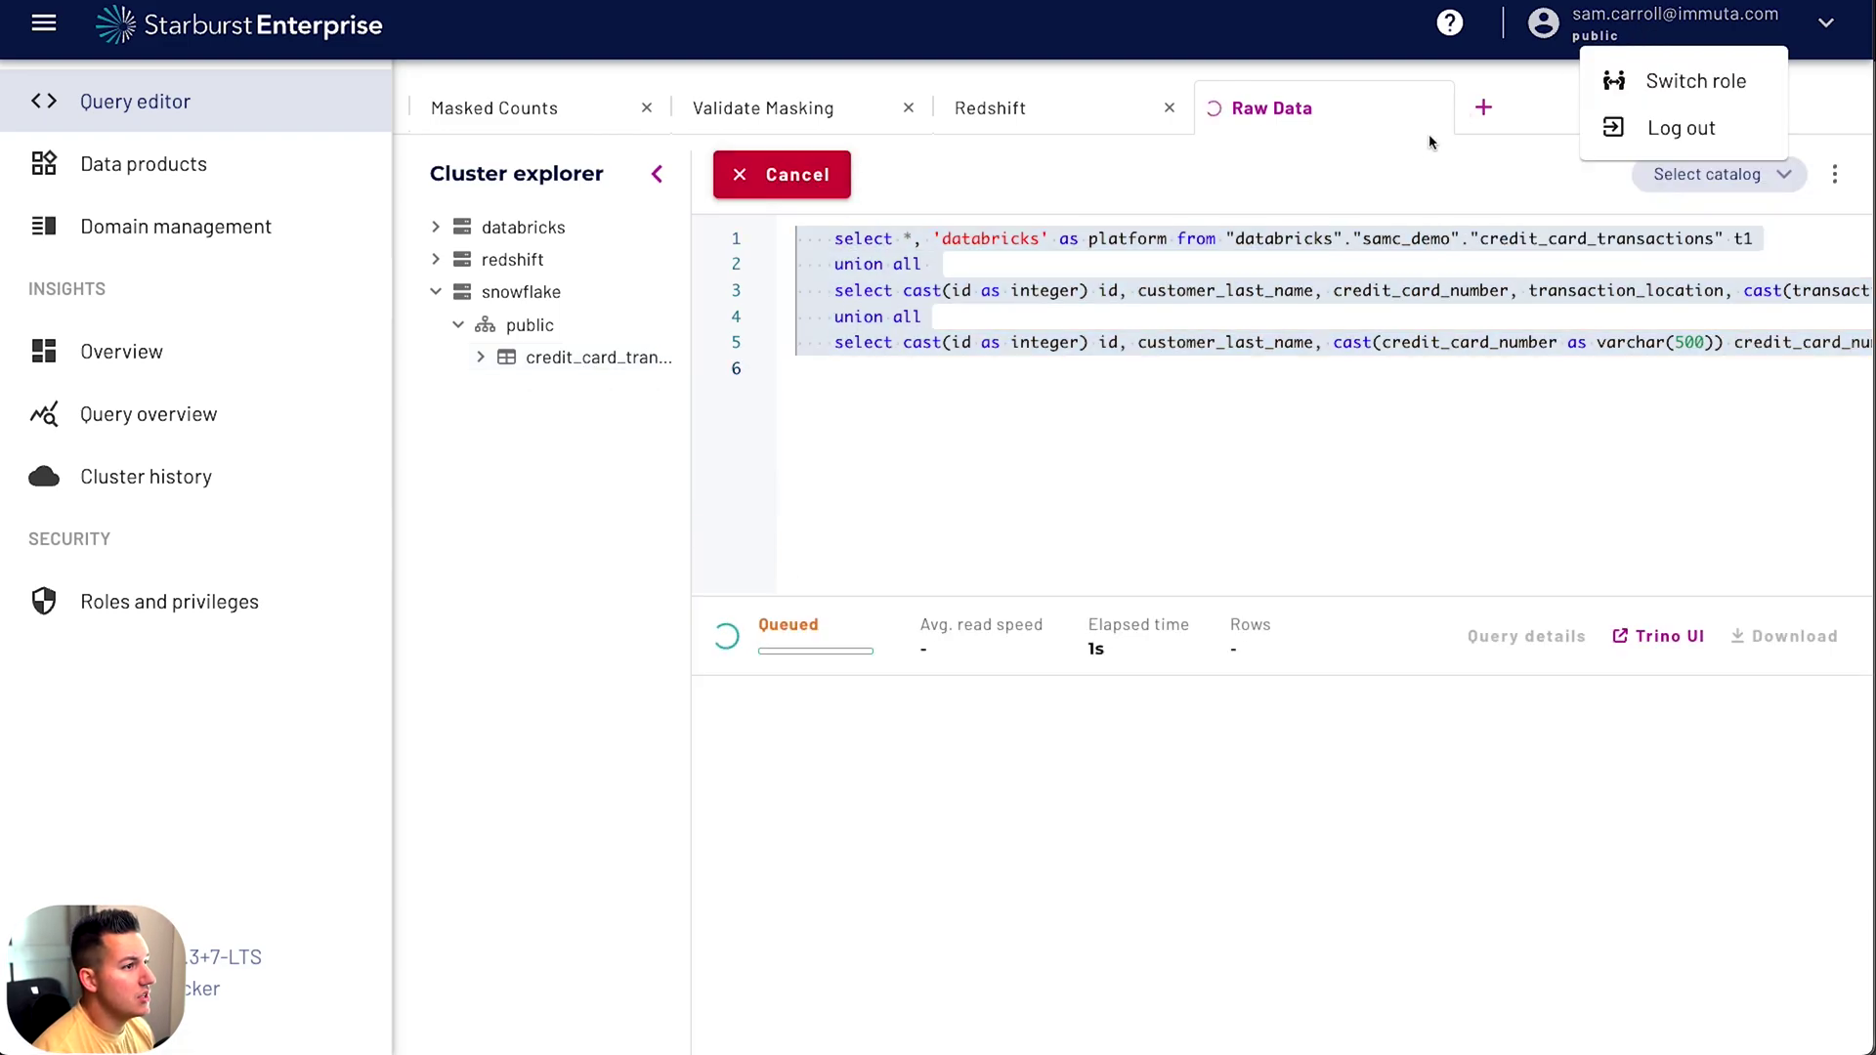
left_click(1445, 176)
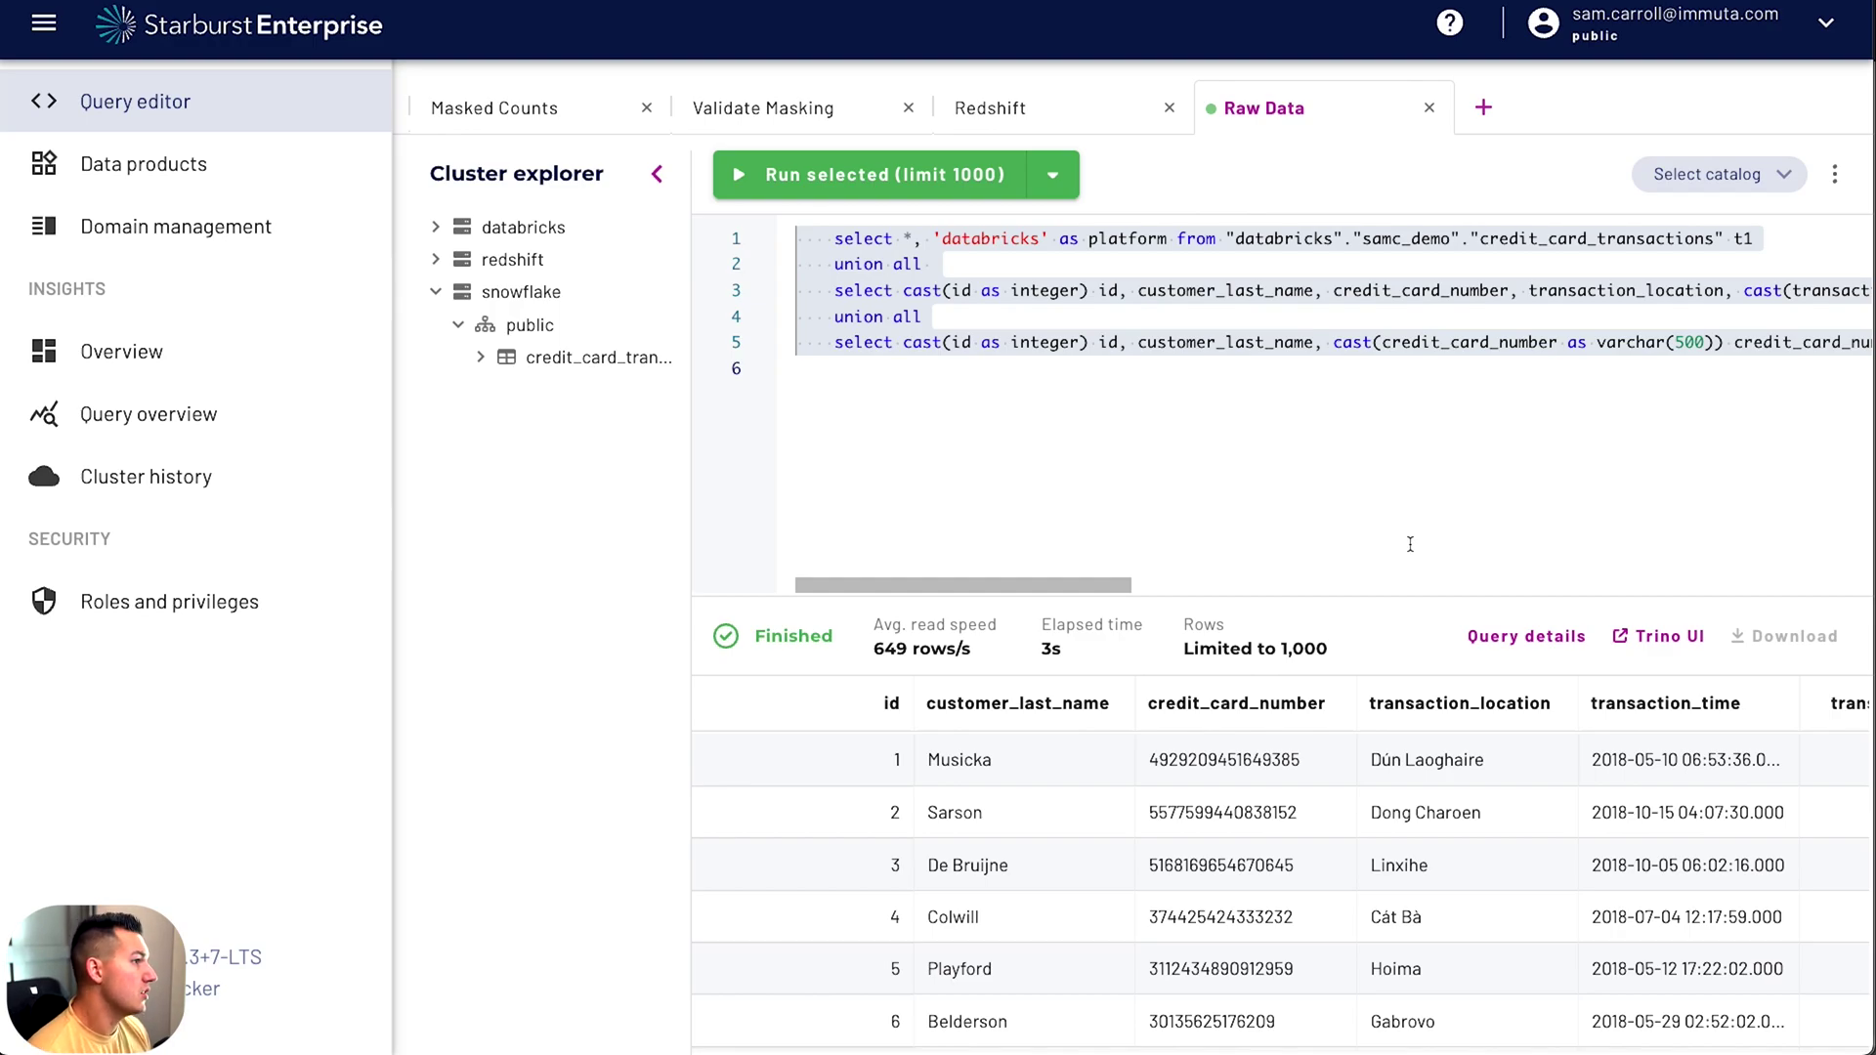
Examine the Masked Counts query, including its per-platform grouping, the unioned source tables and the 'all' totals section
left_click(512, 119)
left_click(1125, 568)
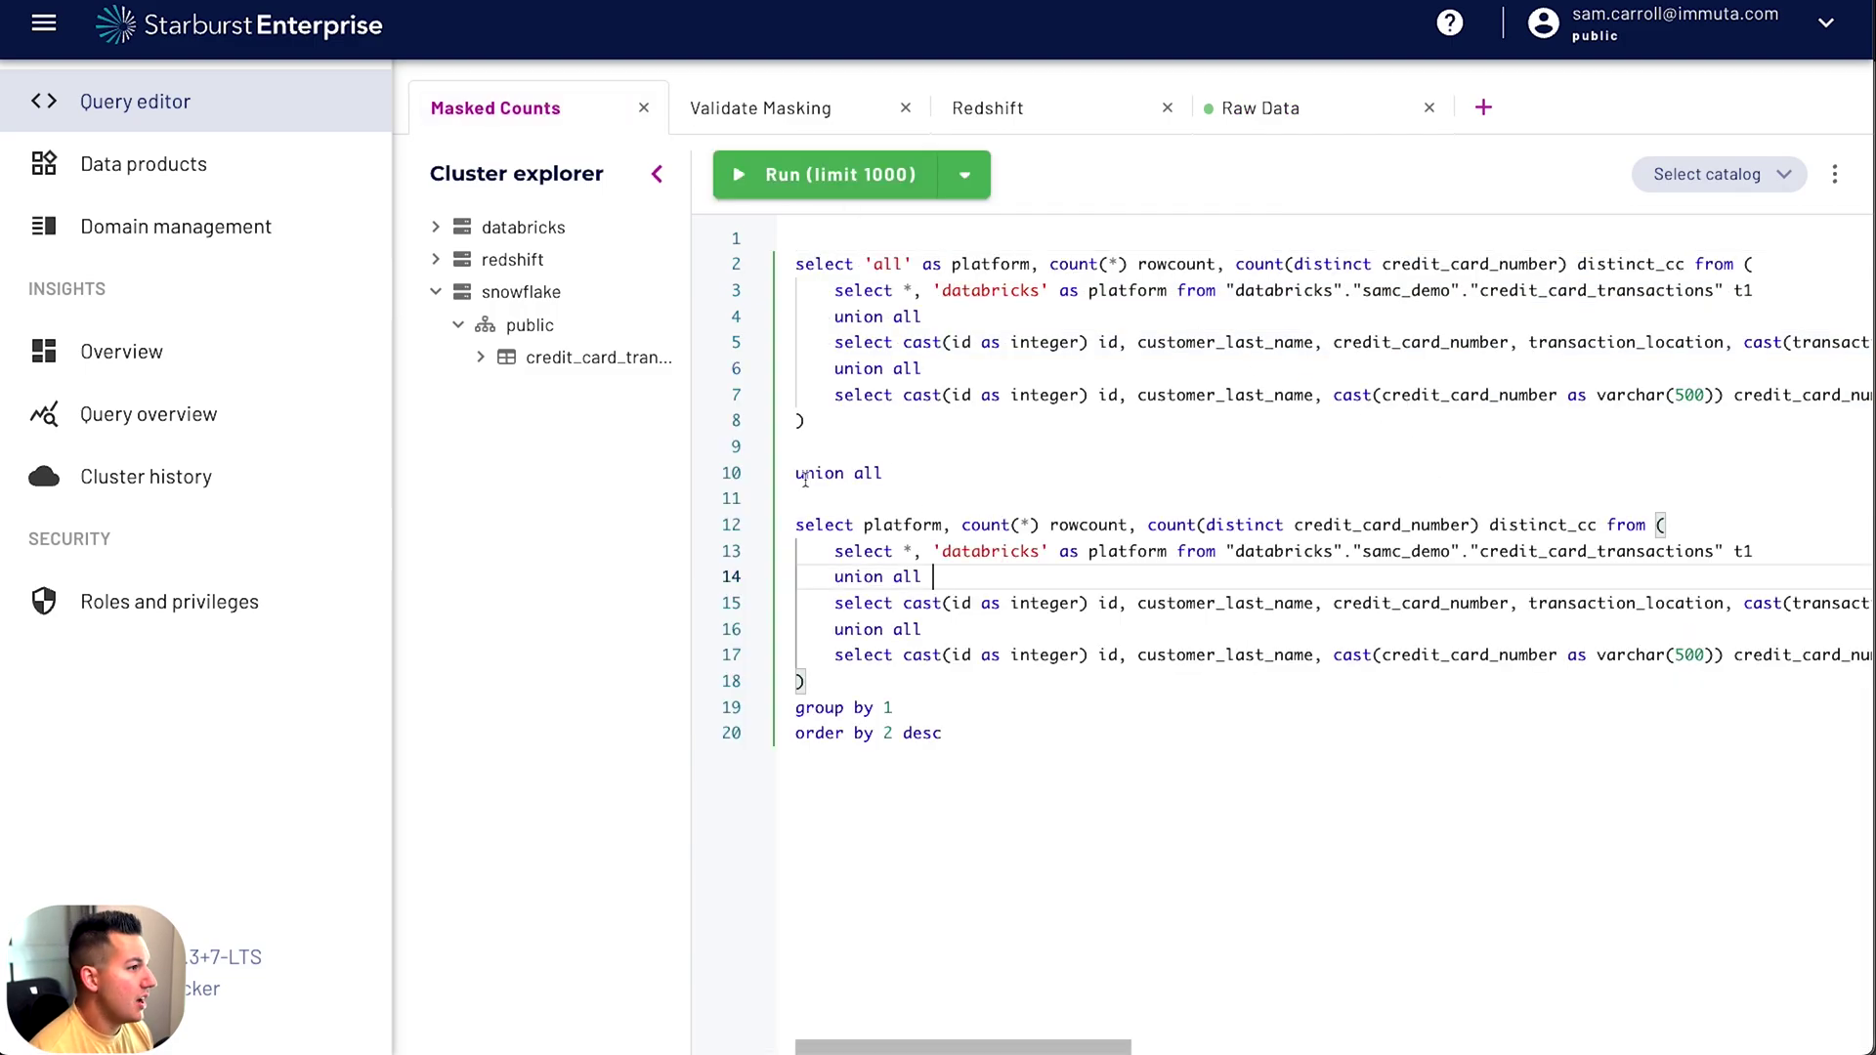
left_click_drag(1032, 649, 729, 557)
left_click(977, 551)
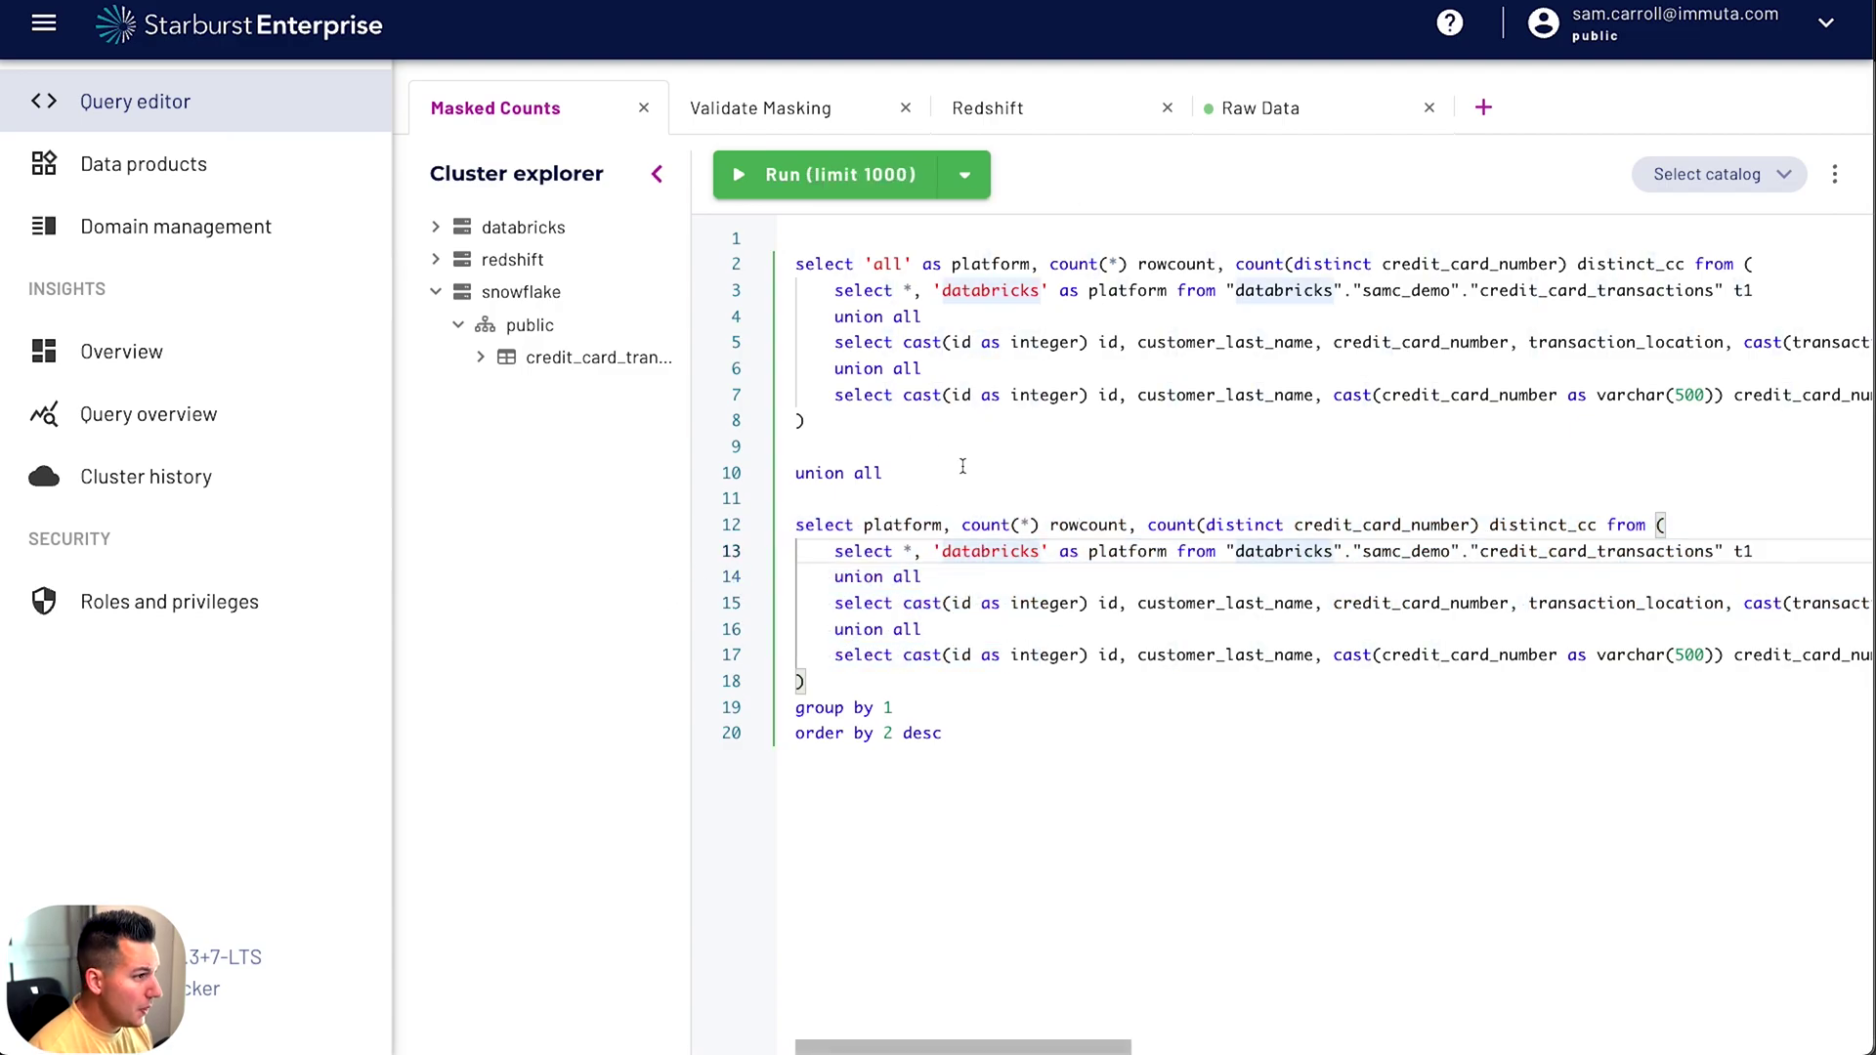
double_click(906, 528)
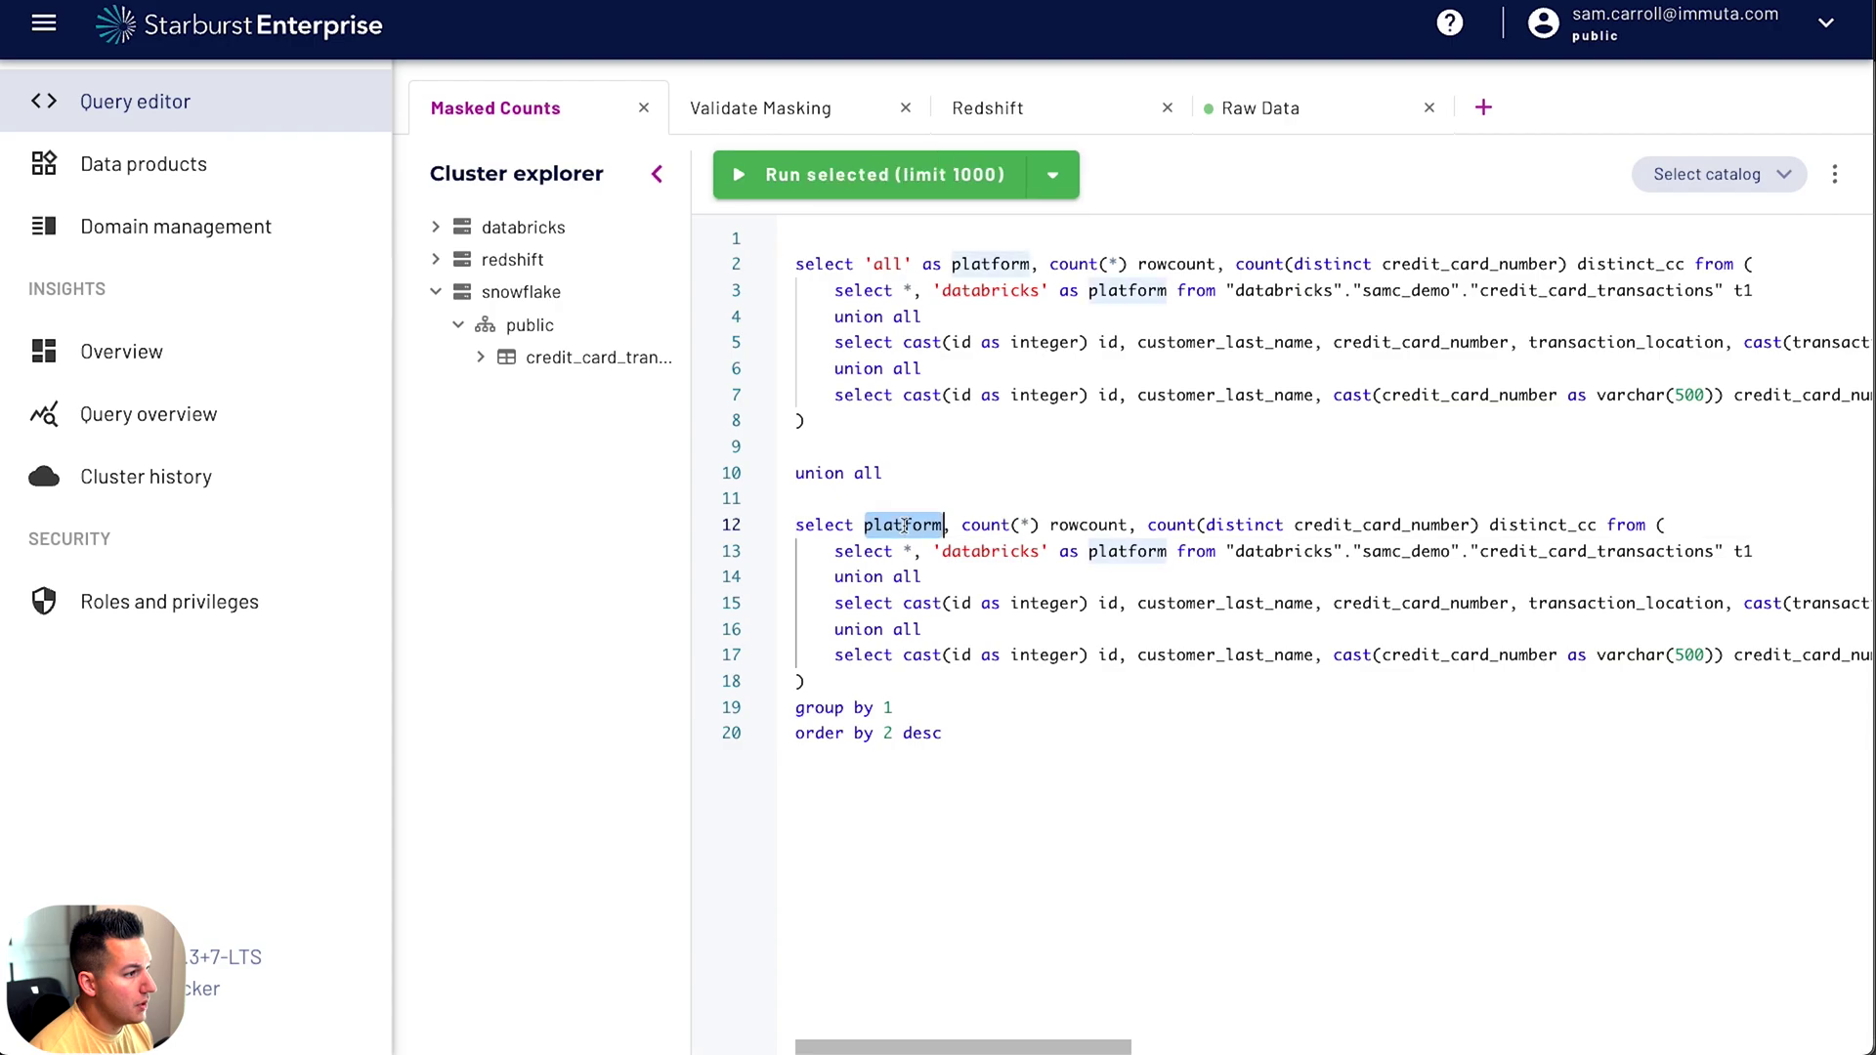
double_click(974, 549)
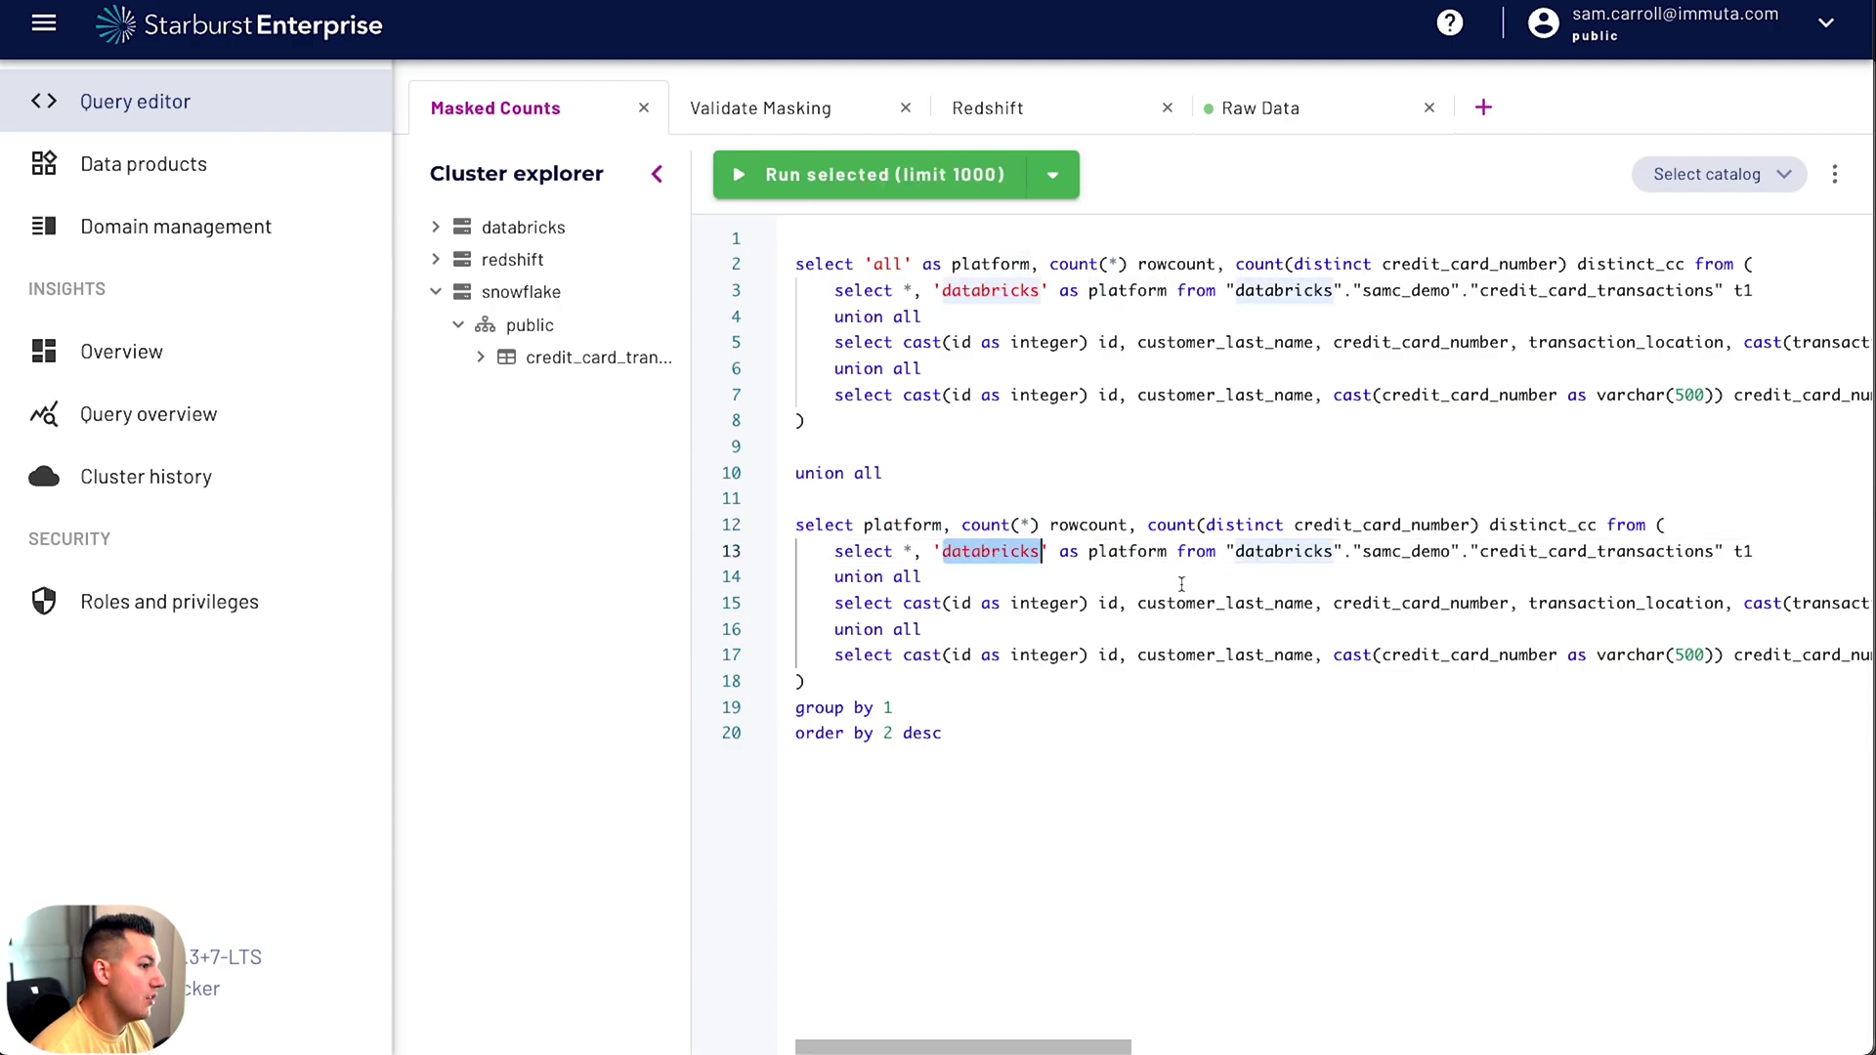
left_click(921, 603)
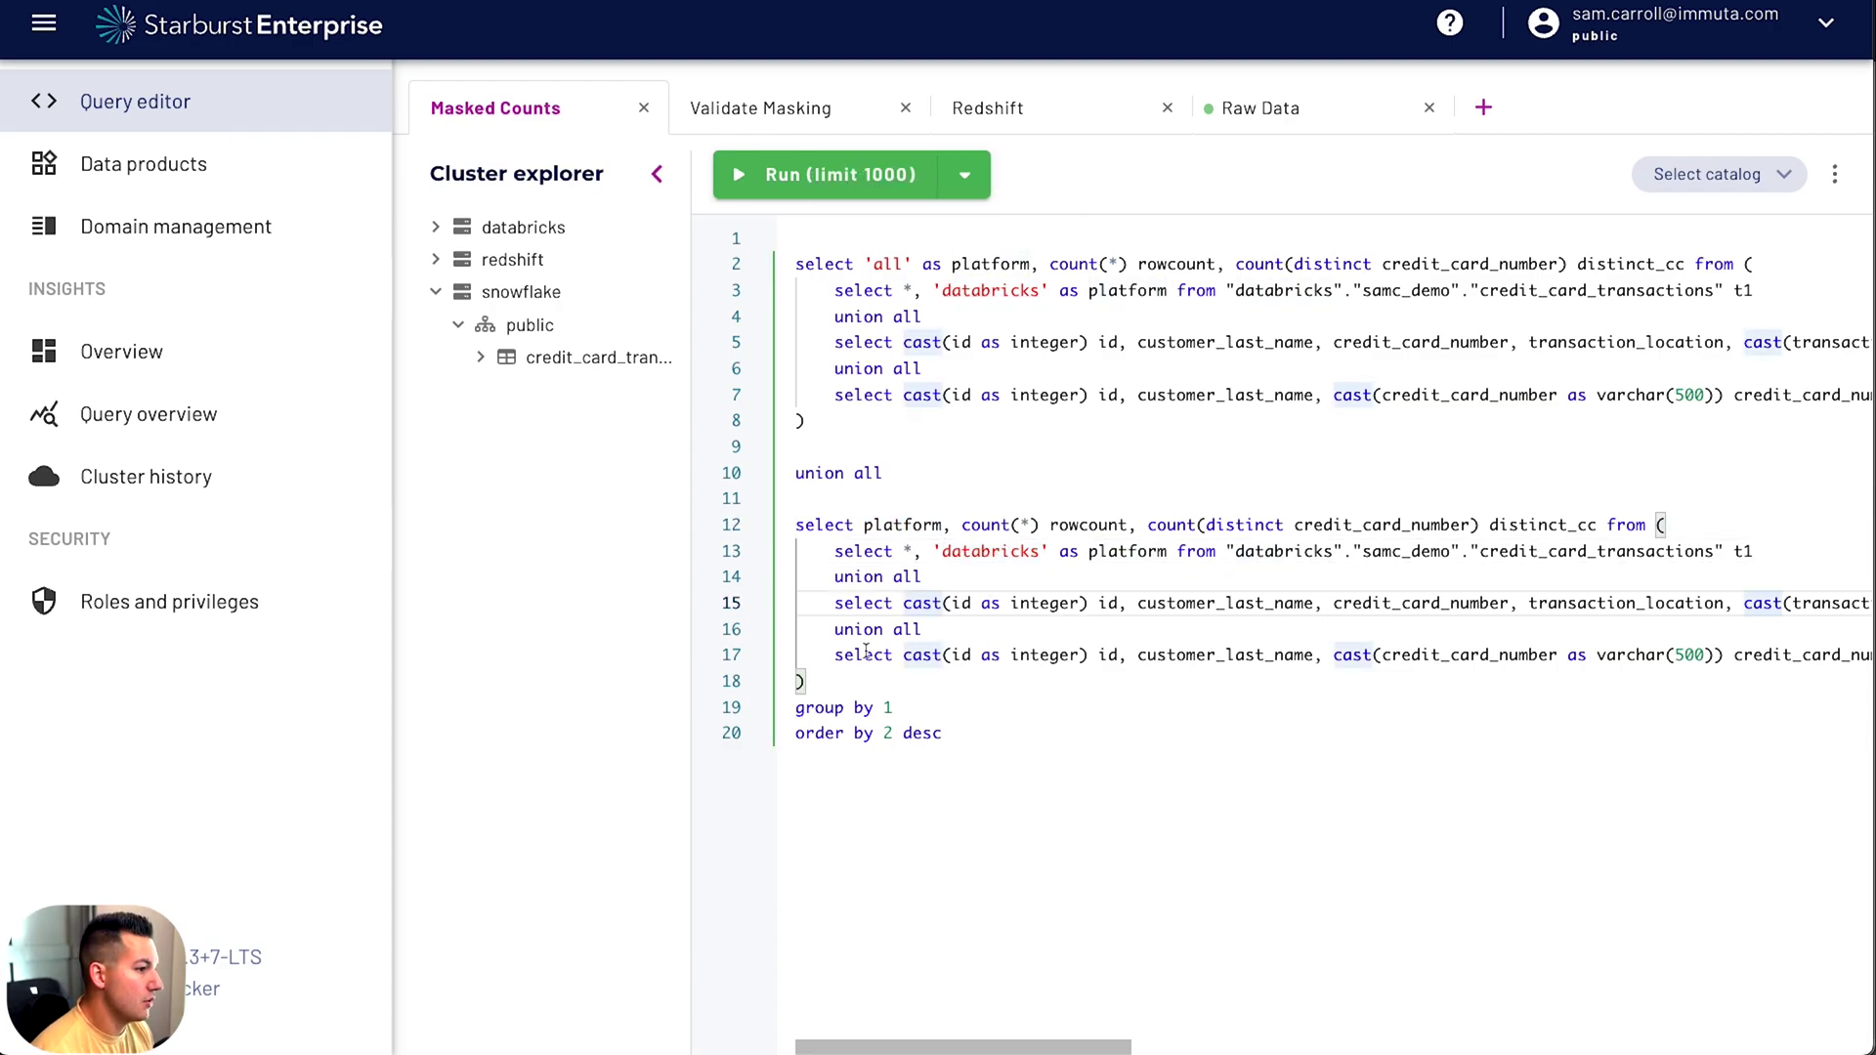
left_click(1062, 654)
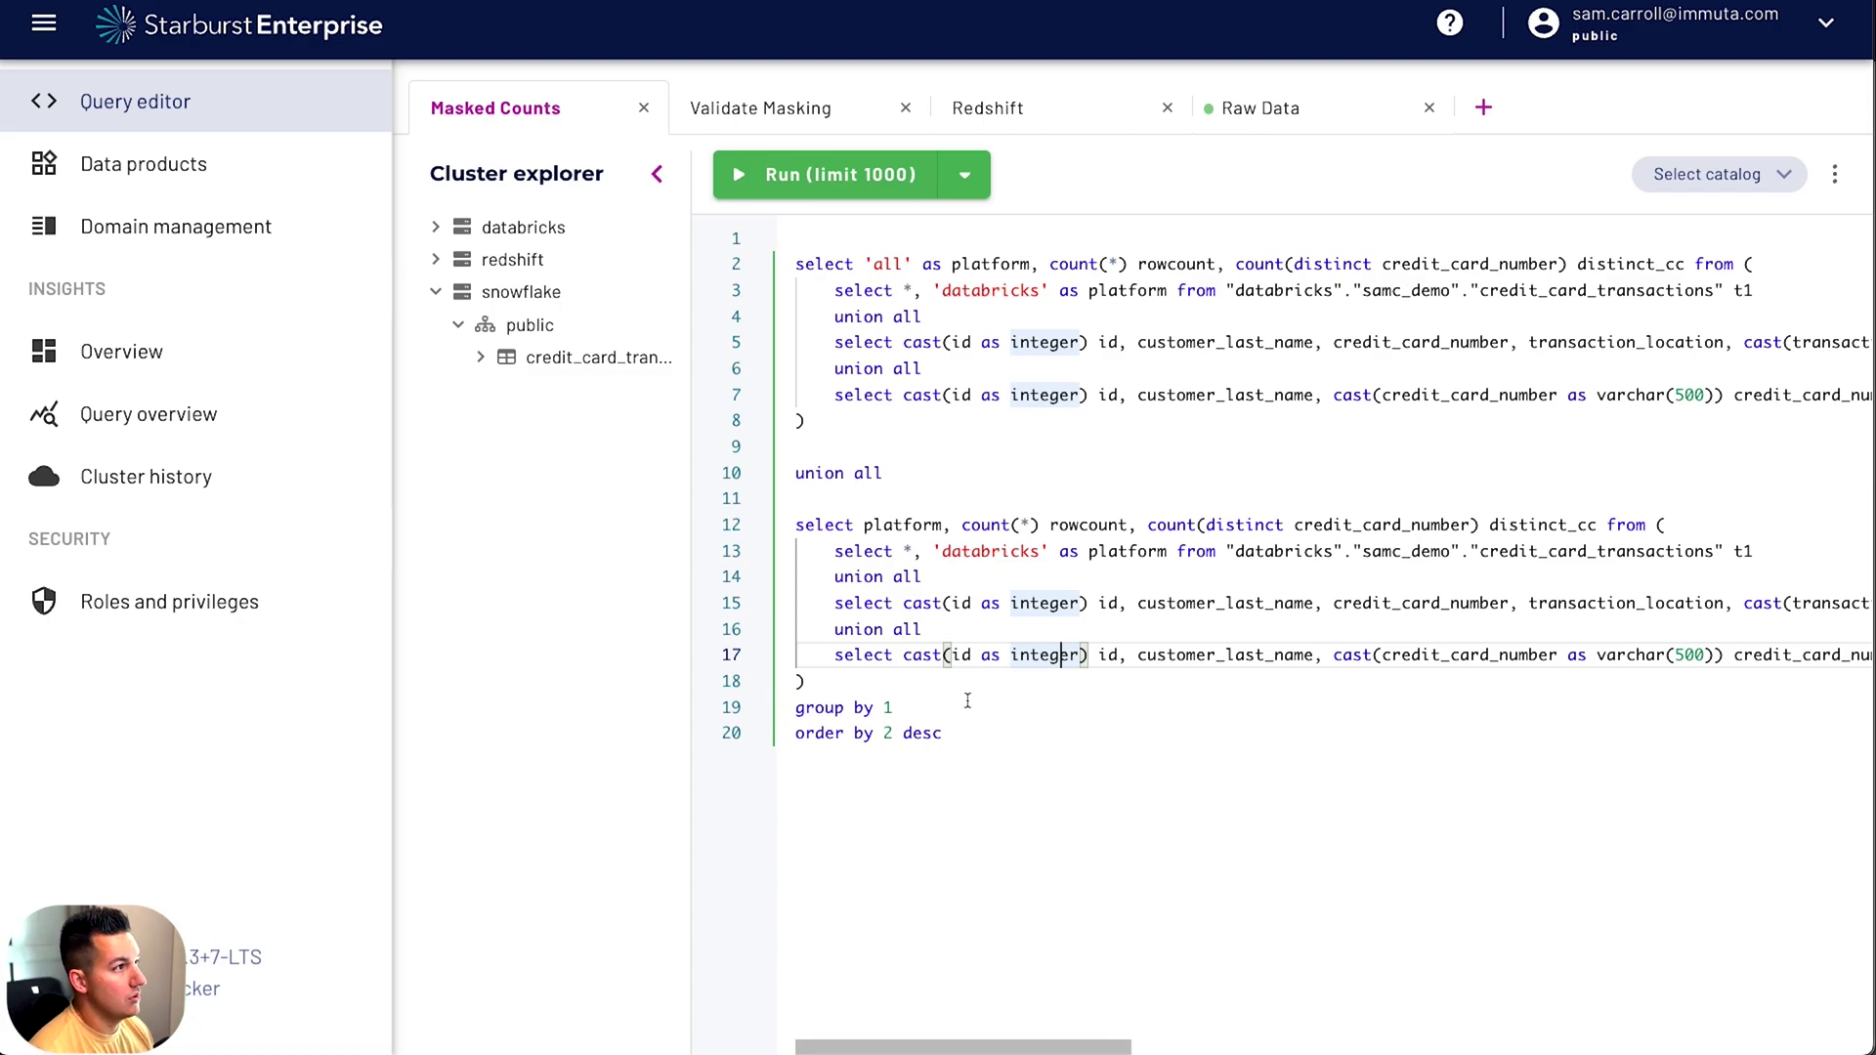
left_click_drag(902, 426, 796, 239)
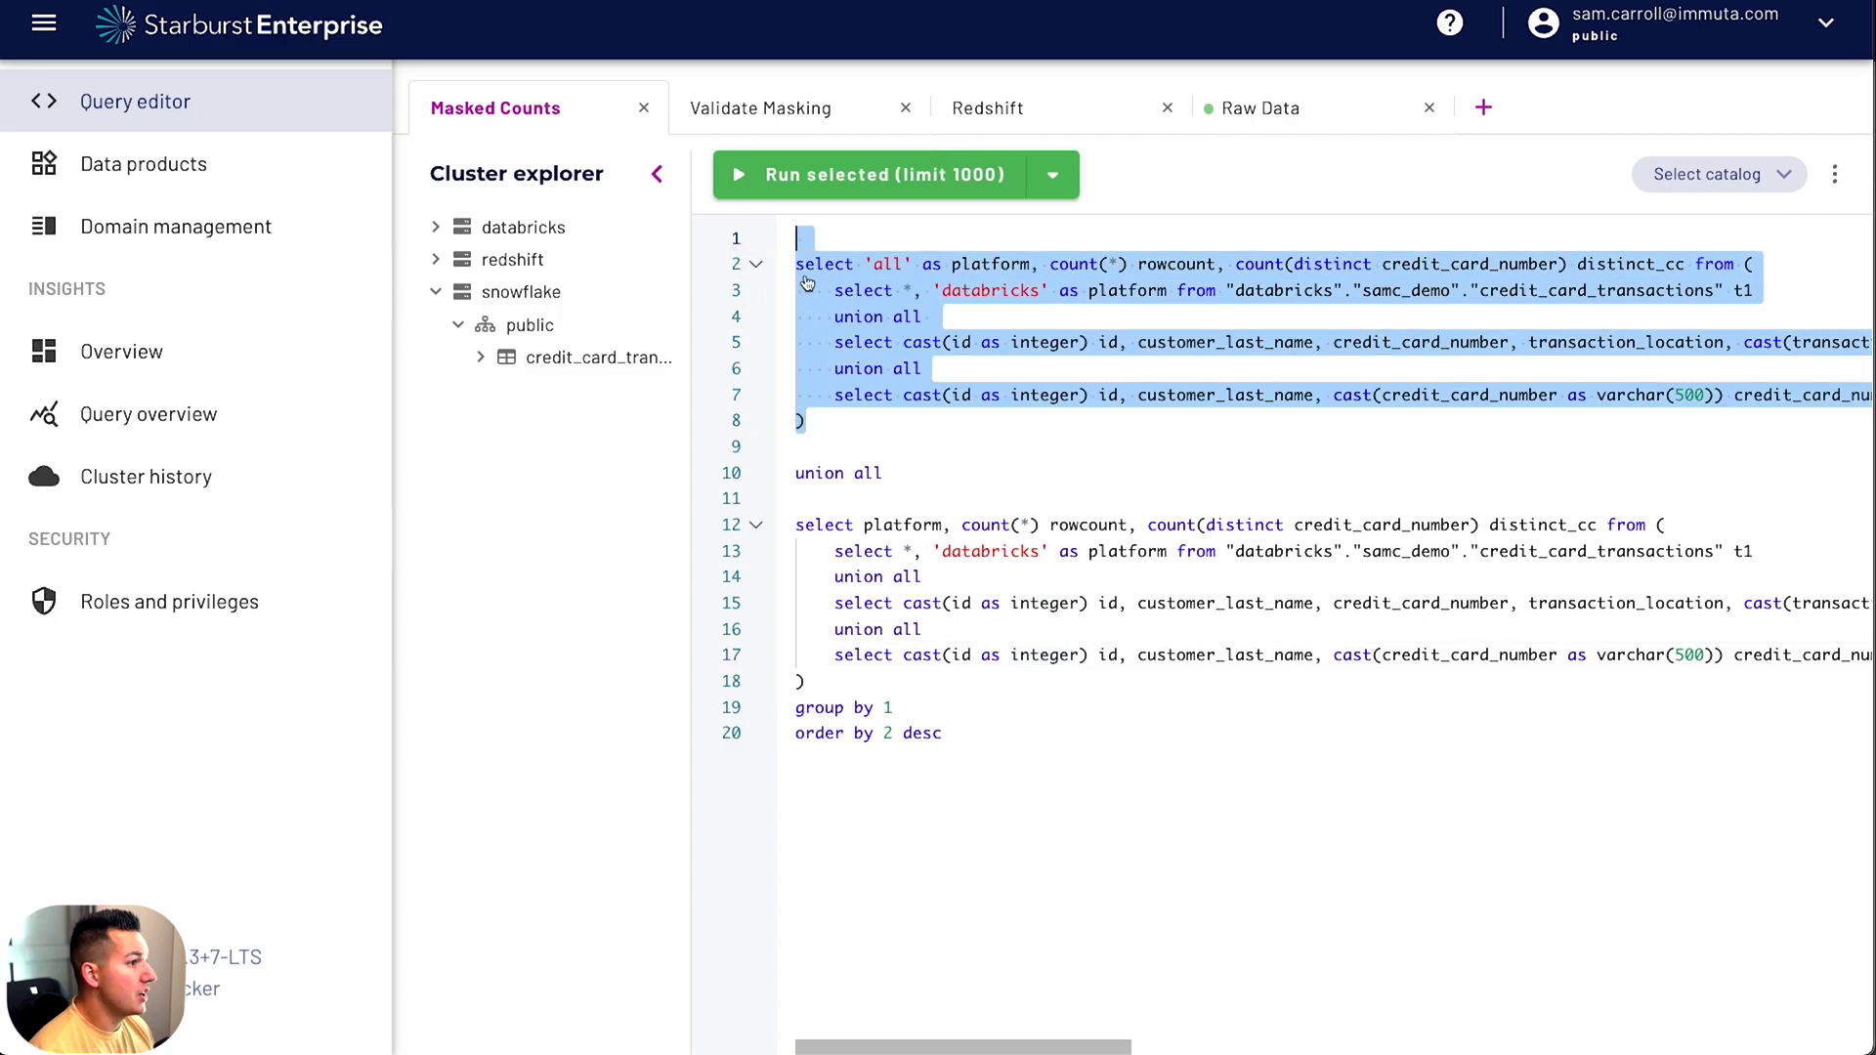
double_click(888, 265)
left_click(914, 323)
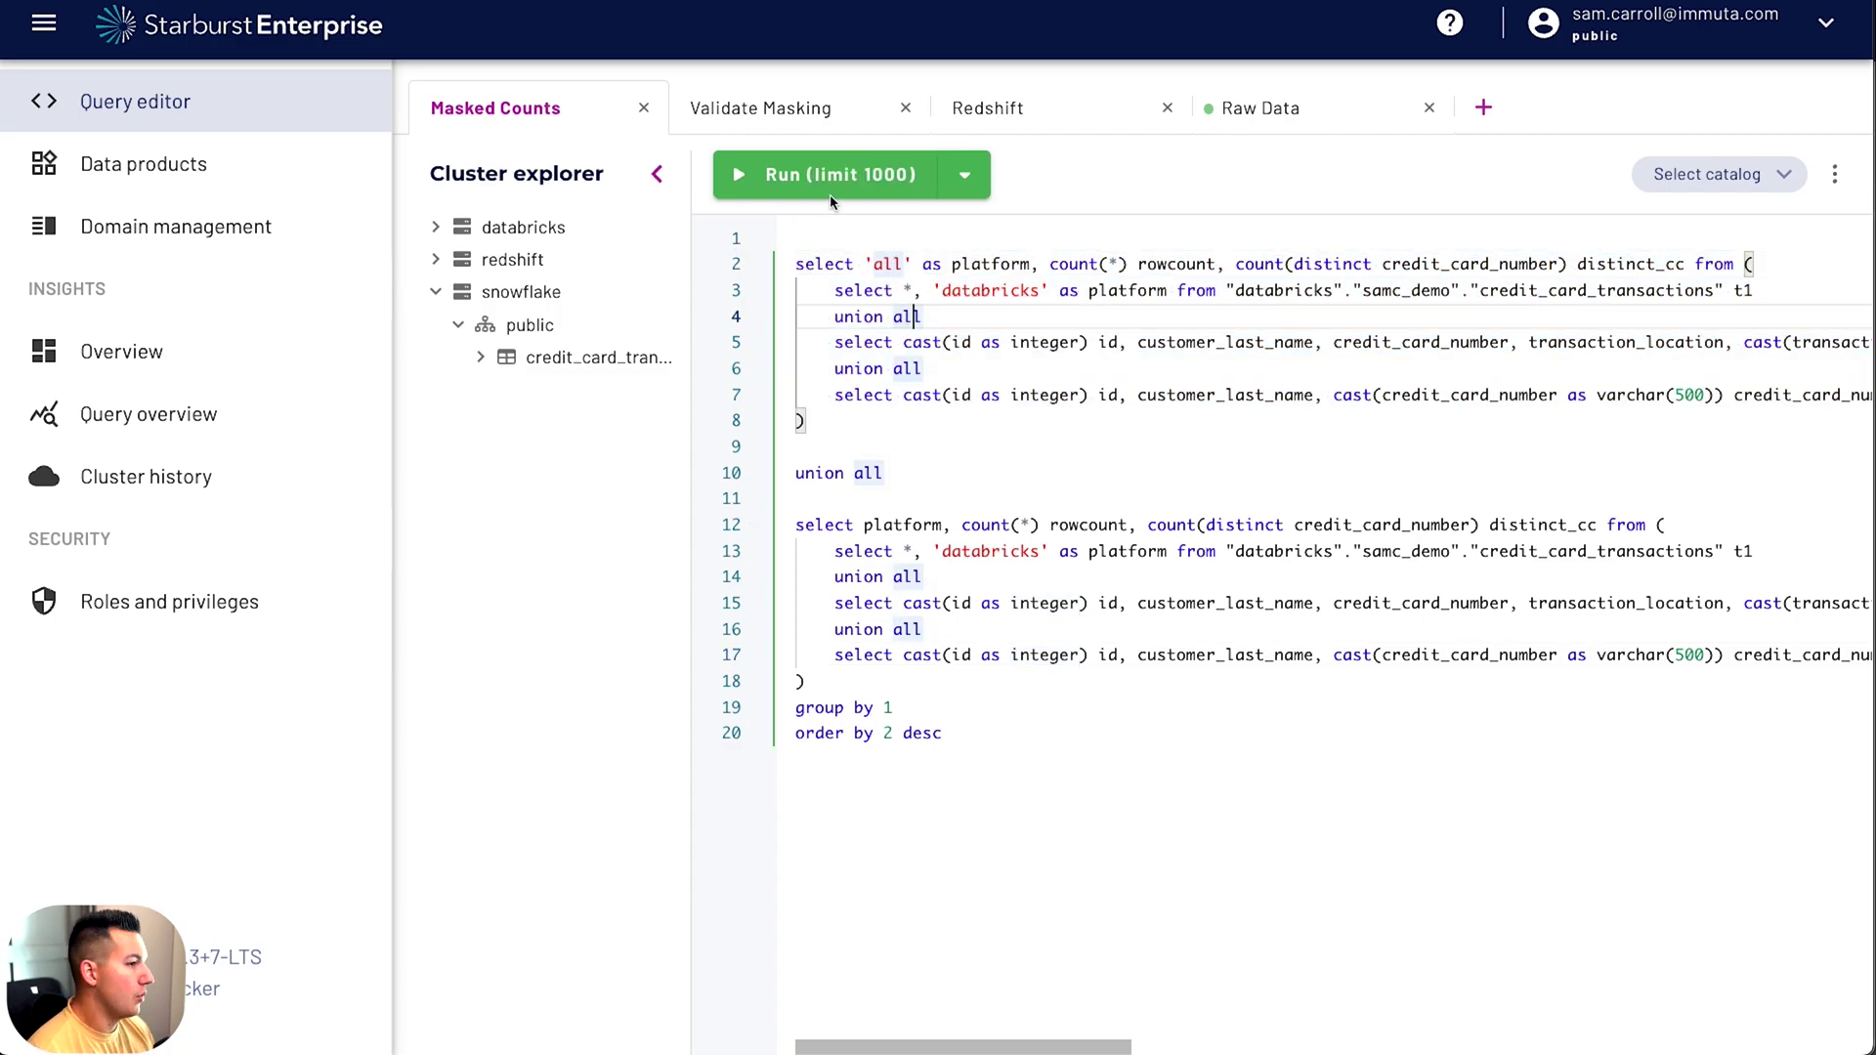
Run the entire Masked Counts query and compare the distinct_cc values for all, redshift, snowflake and databricks
key("super+a")
left_click(841, 187)
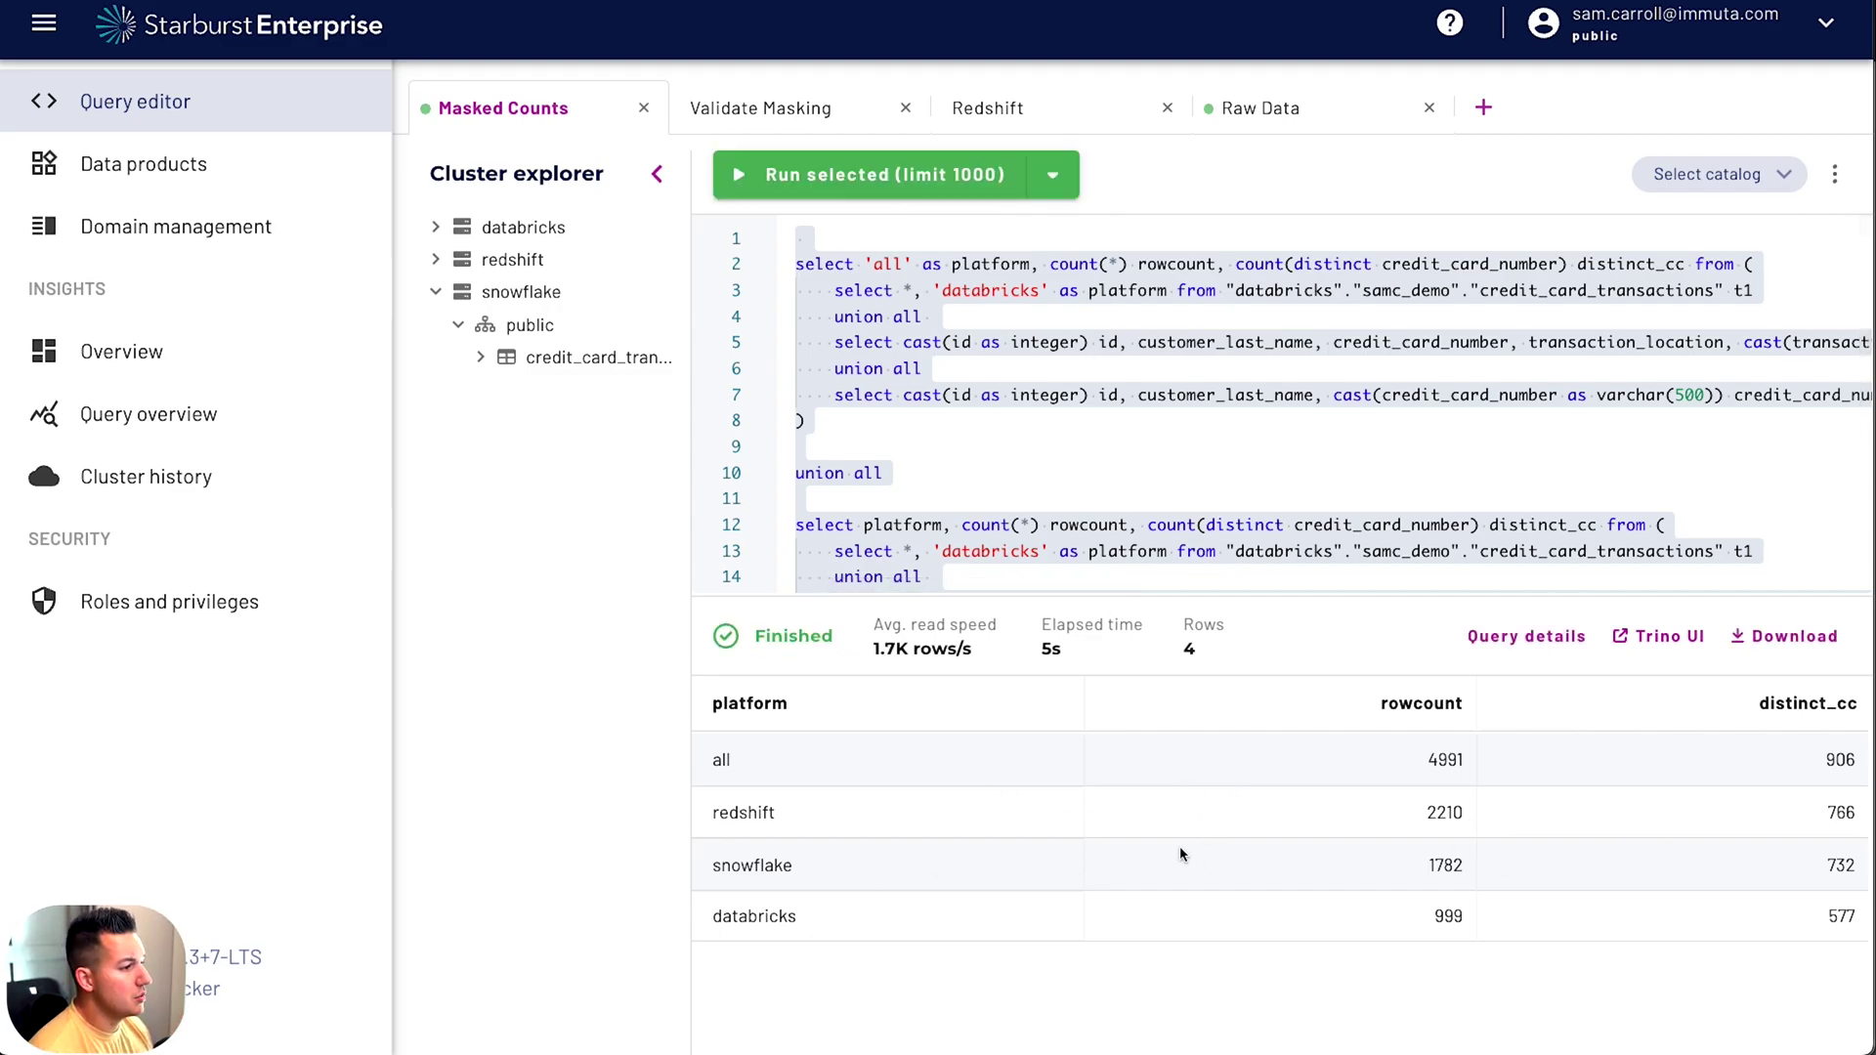
double_click(1834, 767)
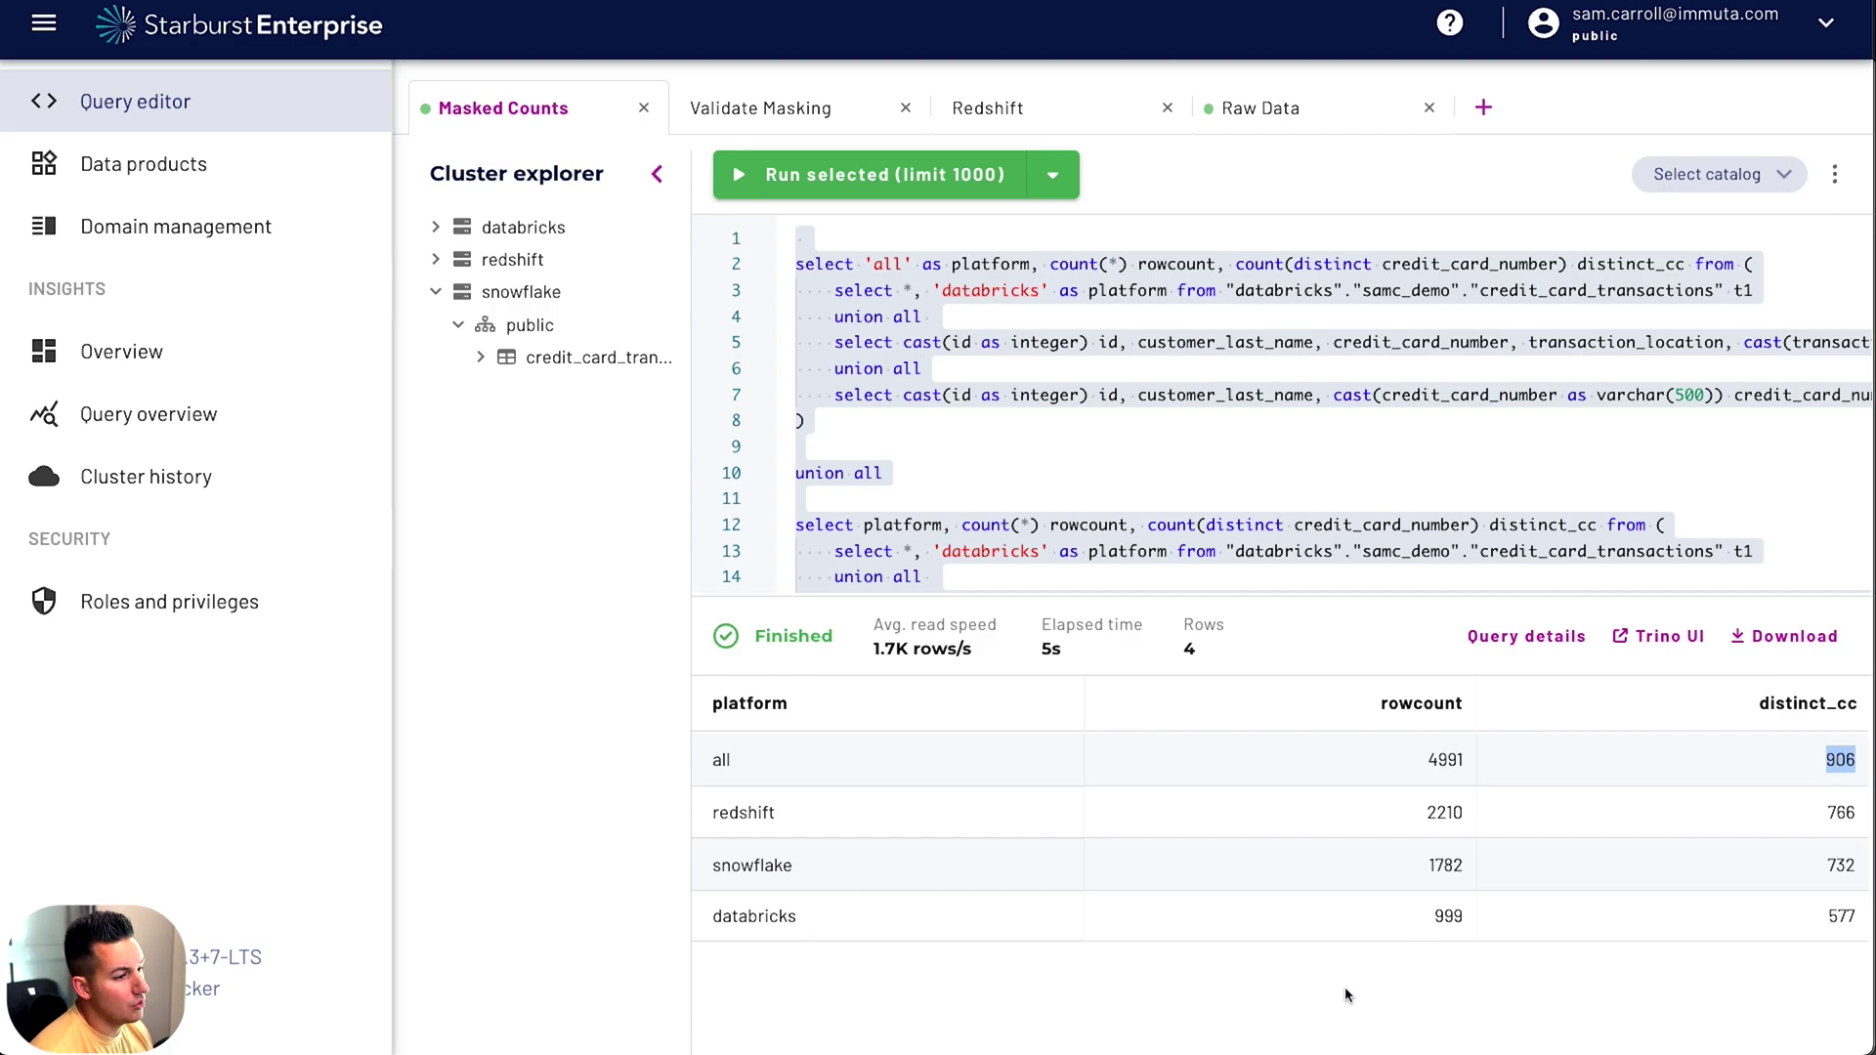
left_click(1849, 811)
double_click(1839, 864)
left_click(1856, 913)
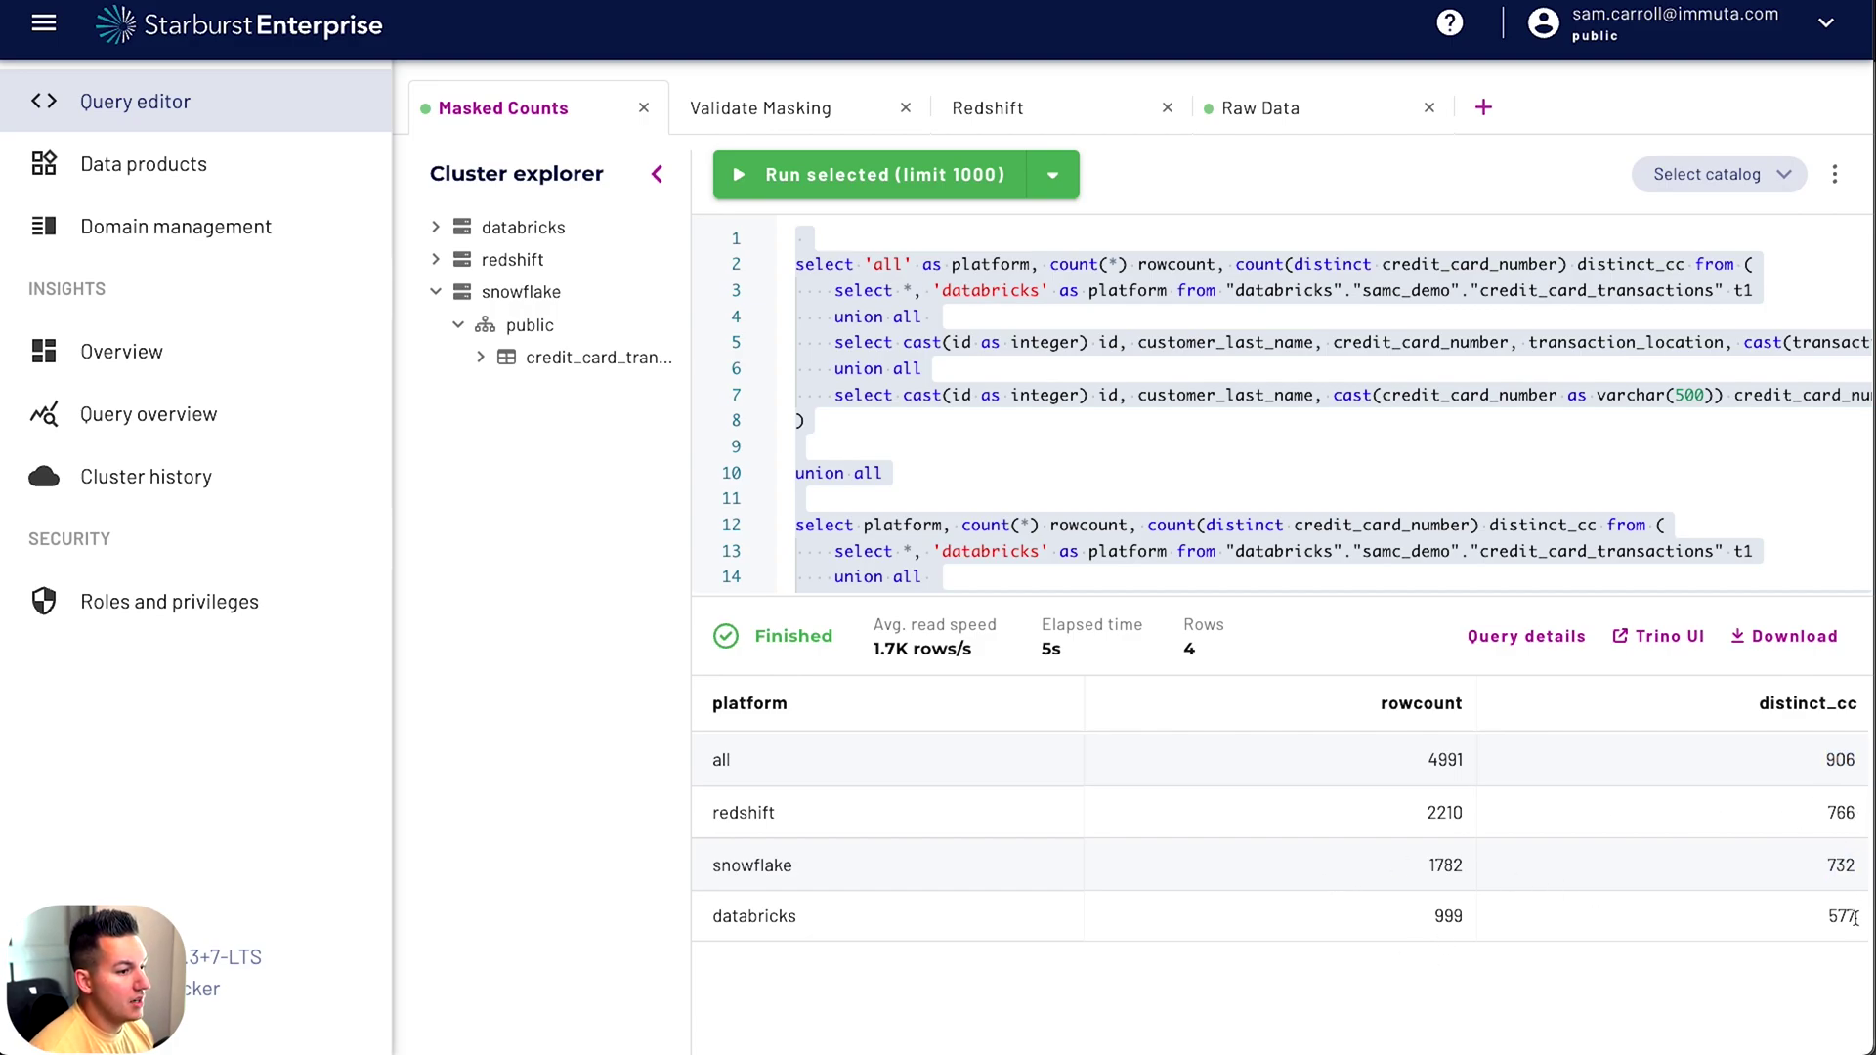
double_click(1841, 816)
double_click(1840, 865)
double_click(1842, 915)
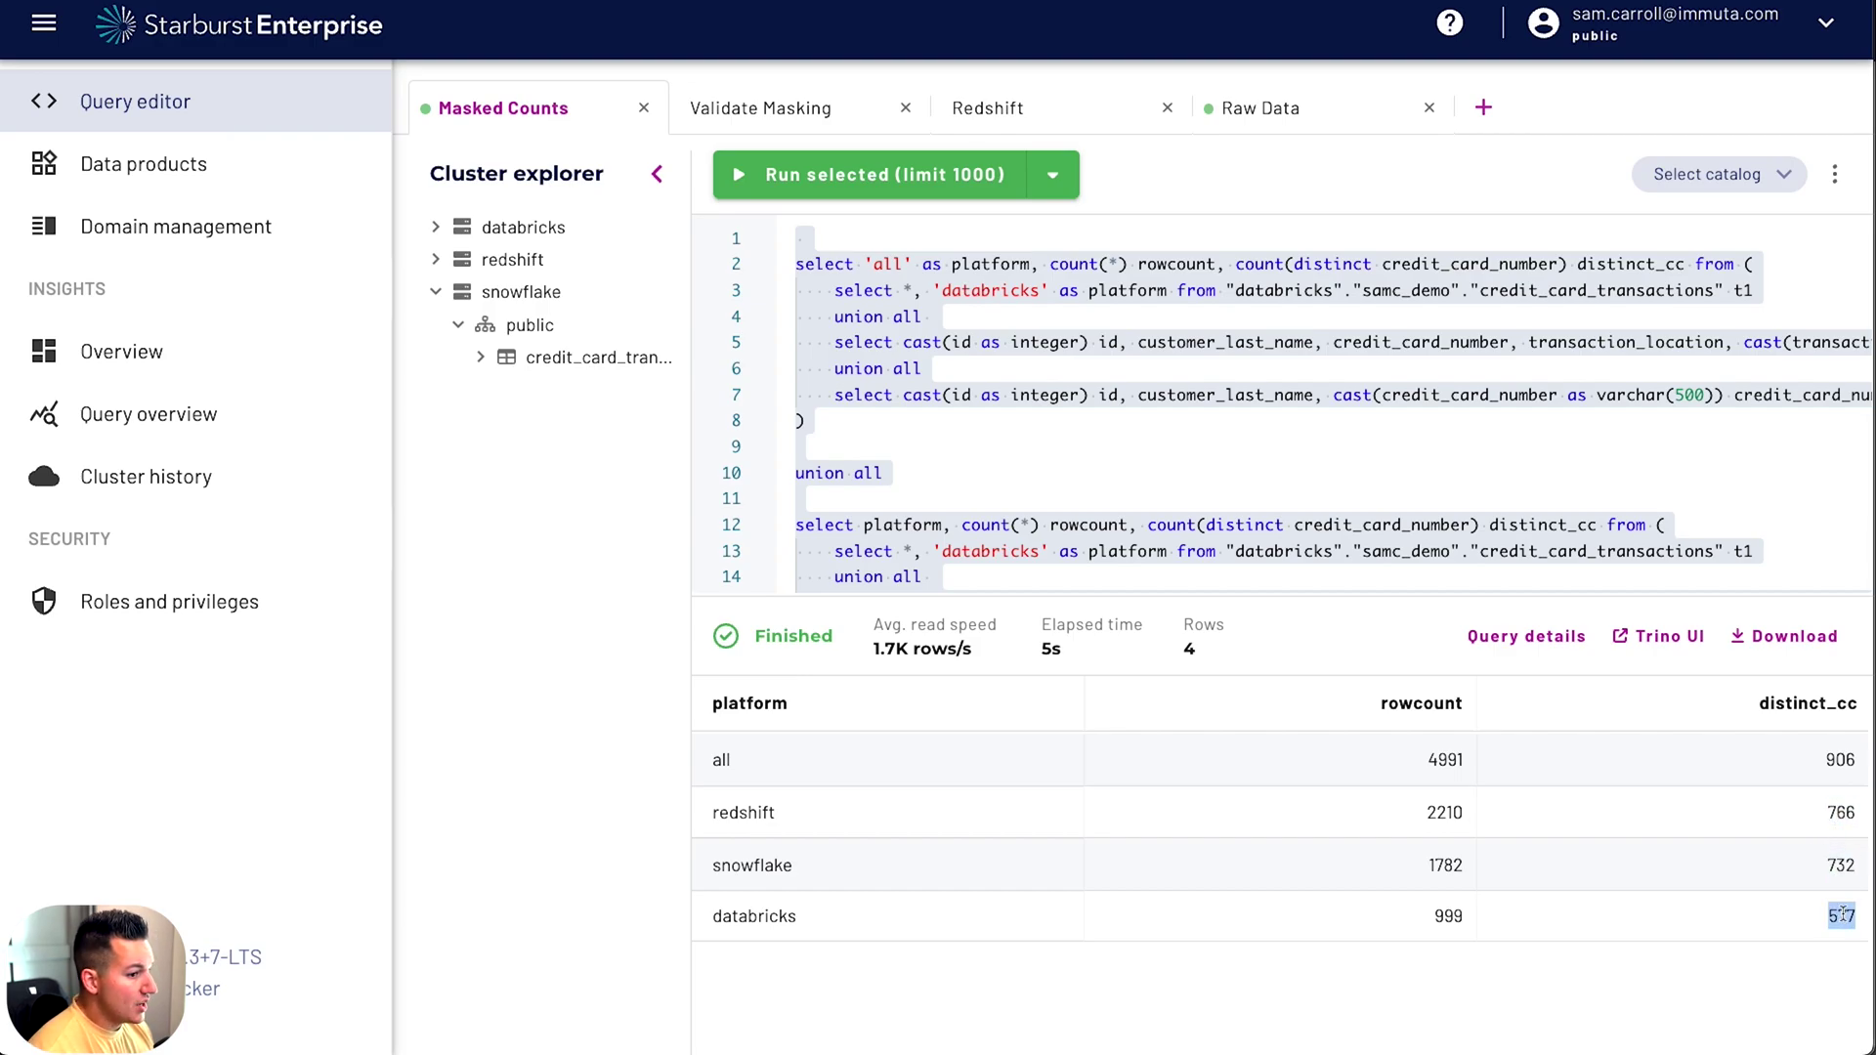
double_click(1839, 759)
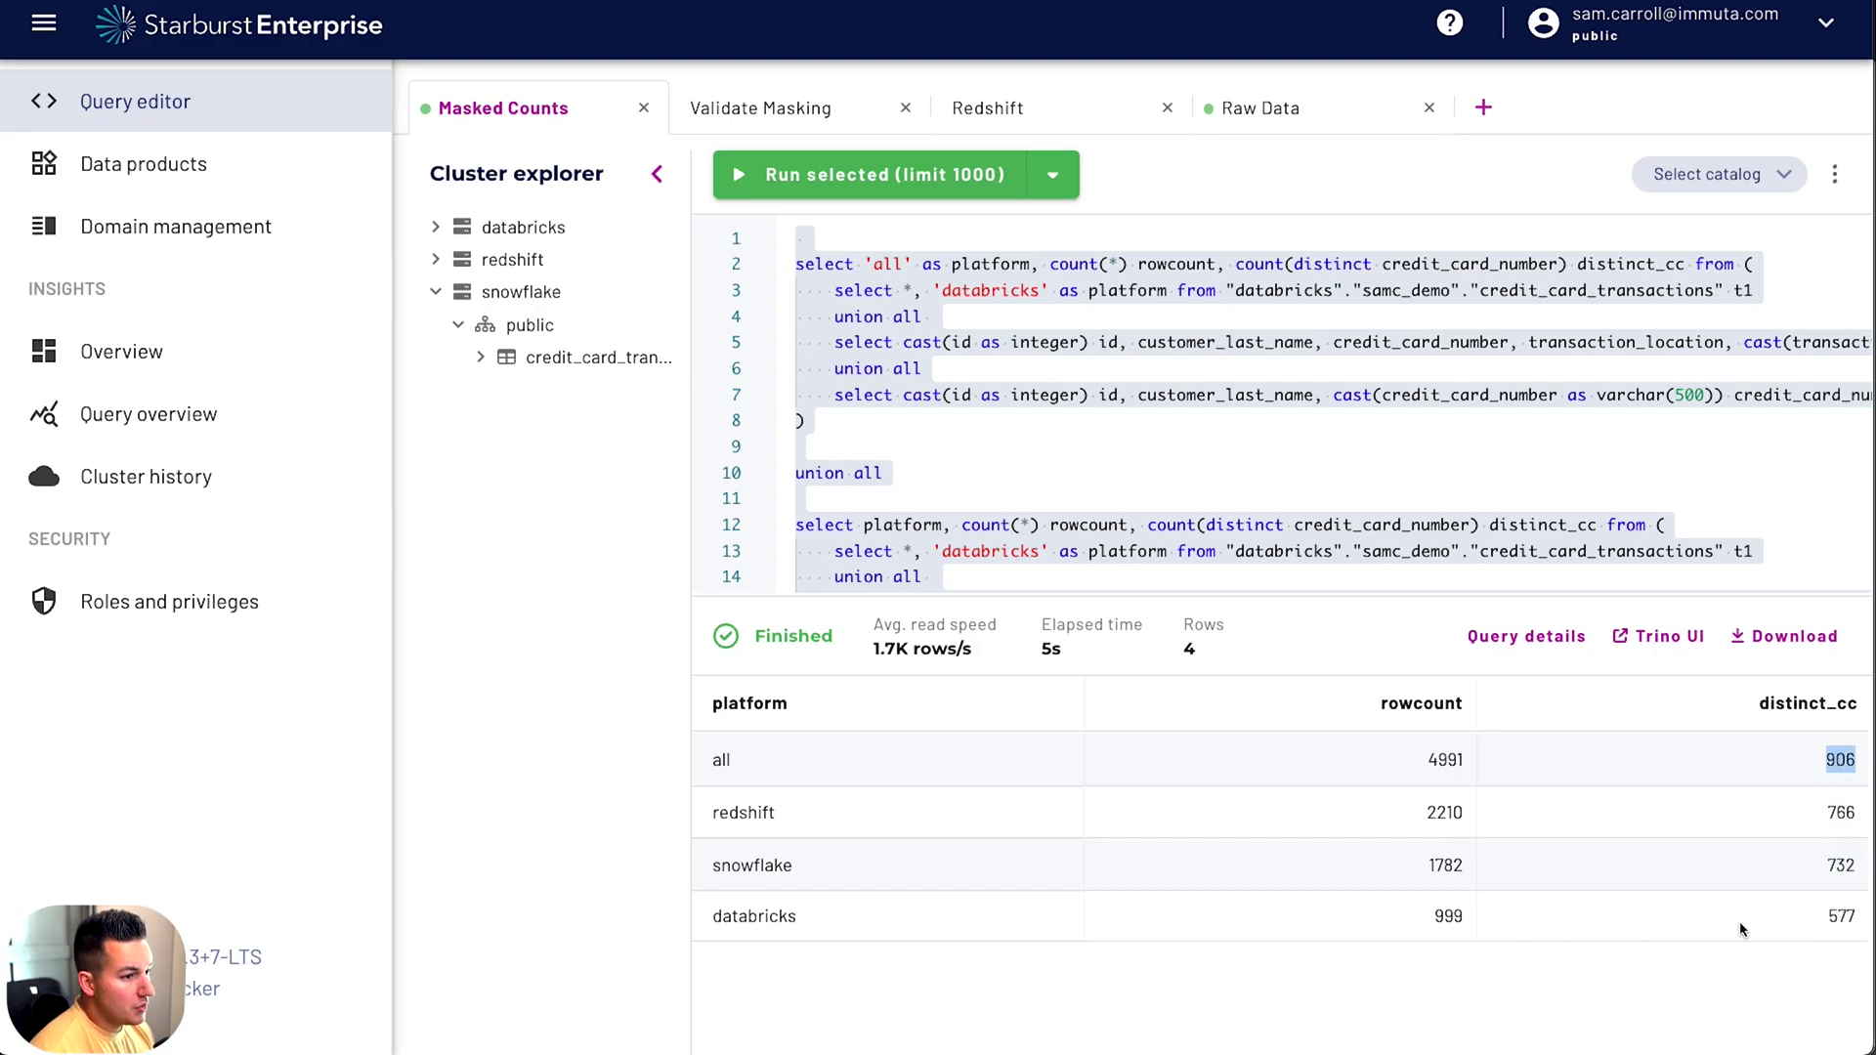
double_click(1841, 812)
double_click(1839, 865)
double_click(1842, 915)
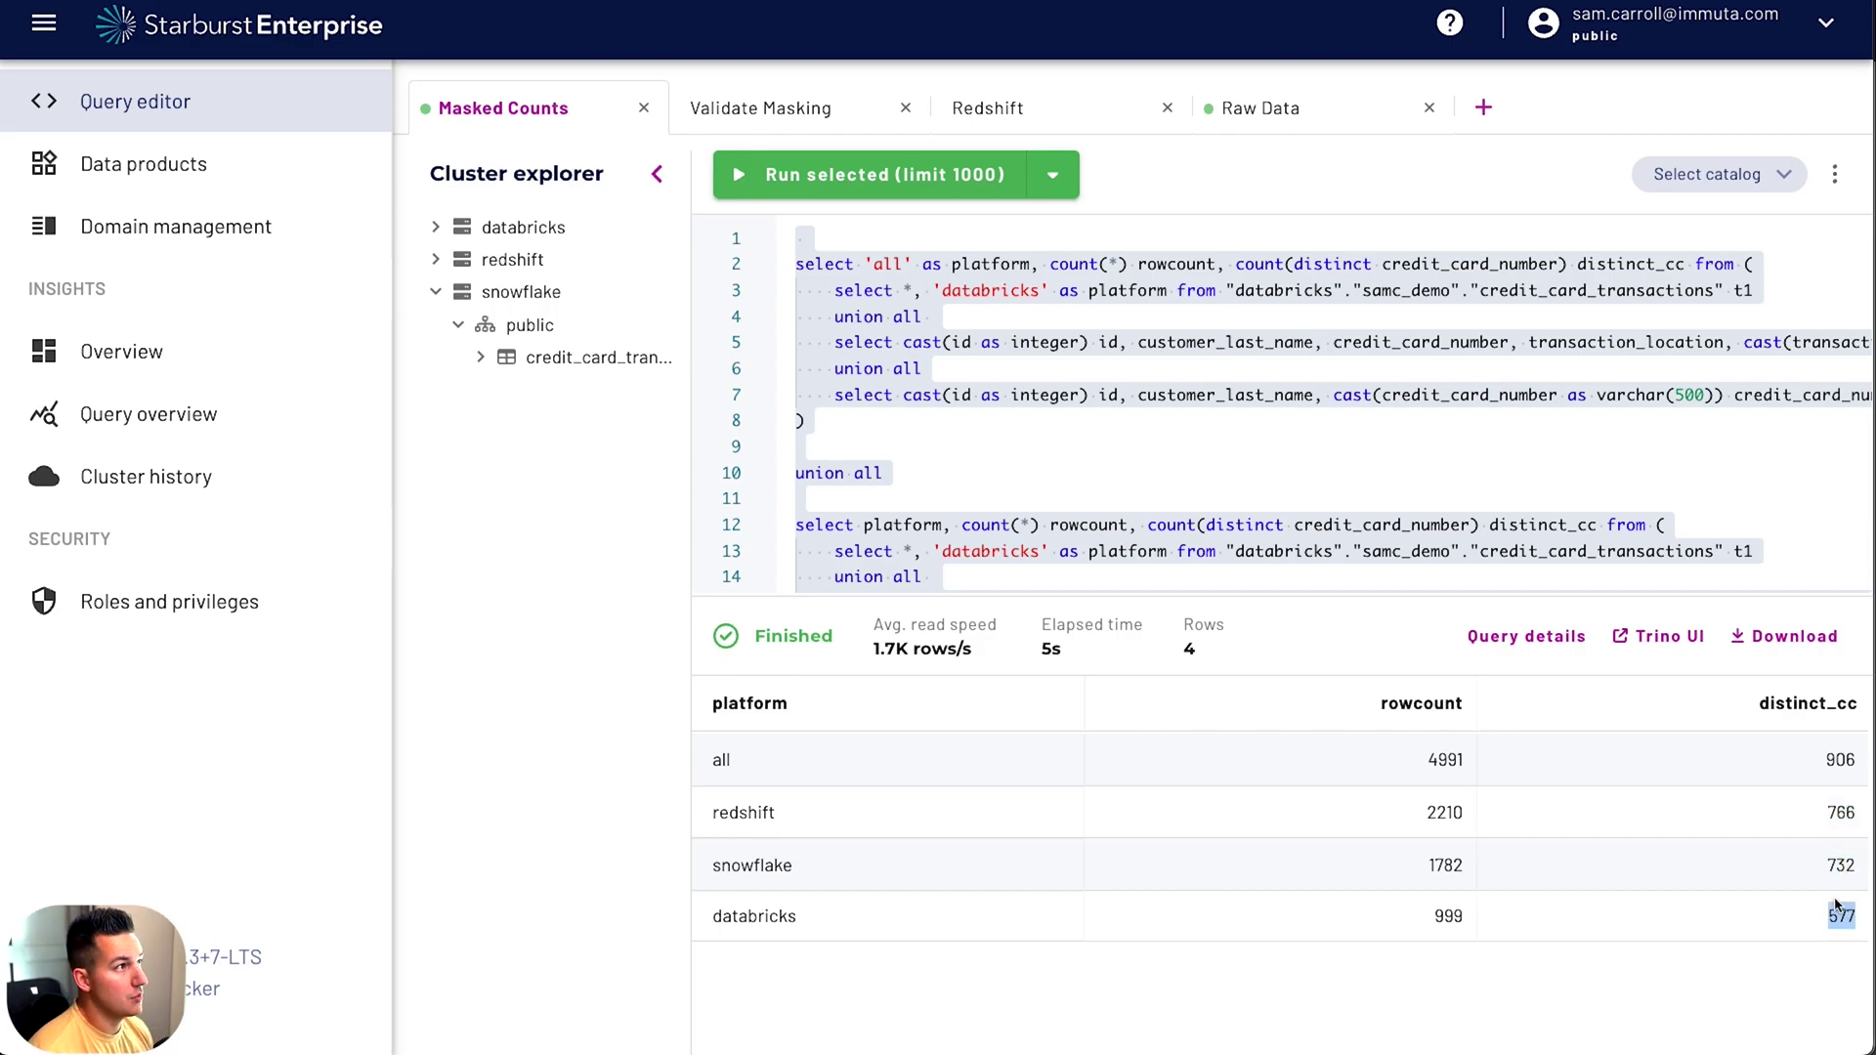
double_click(1836, 758)
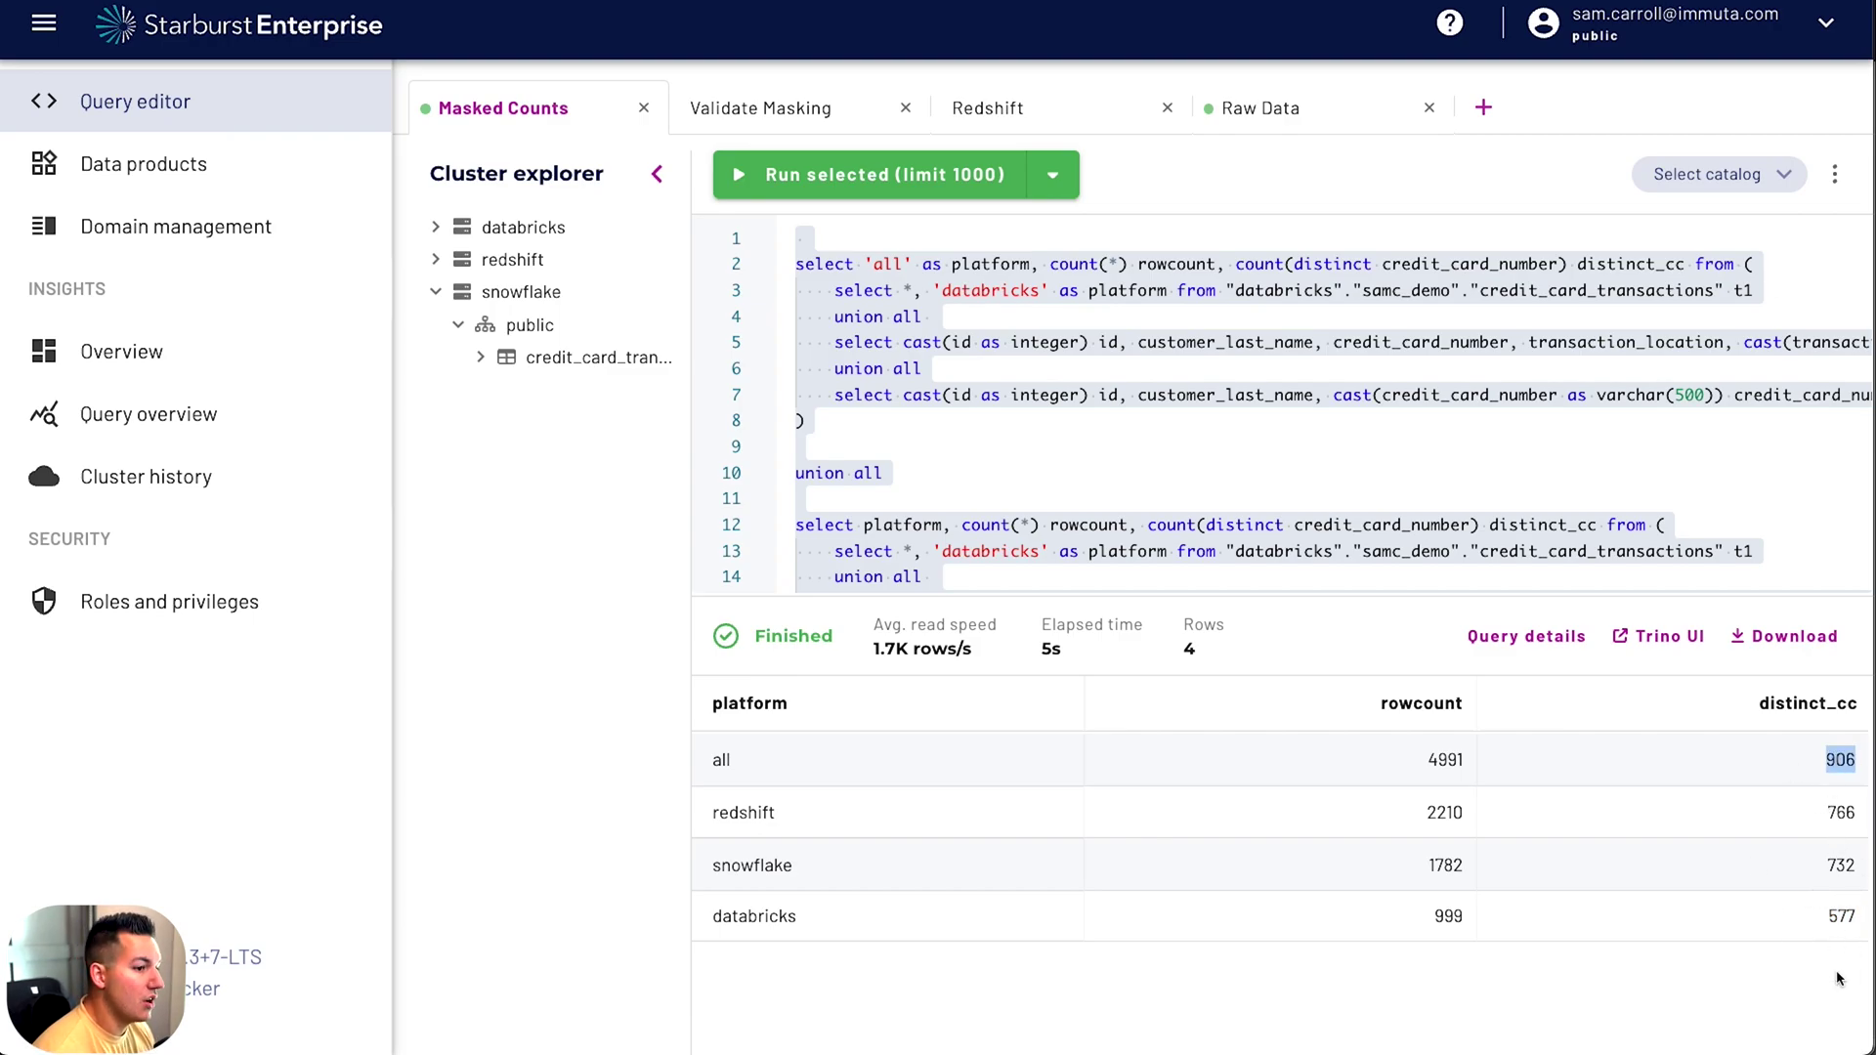
Compare the rowcount values for all, redshift, snowflake and databricks in the Masked Counts results
left_click(1444, 754)
double_click(1442, 810)
double_click(1440, 865)
double_click(1450, 918)
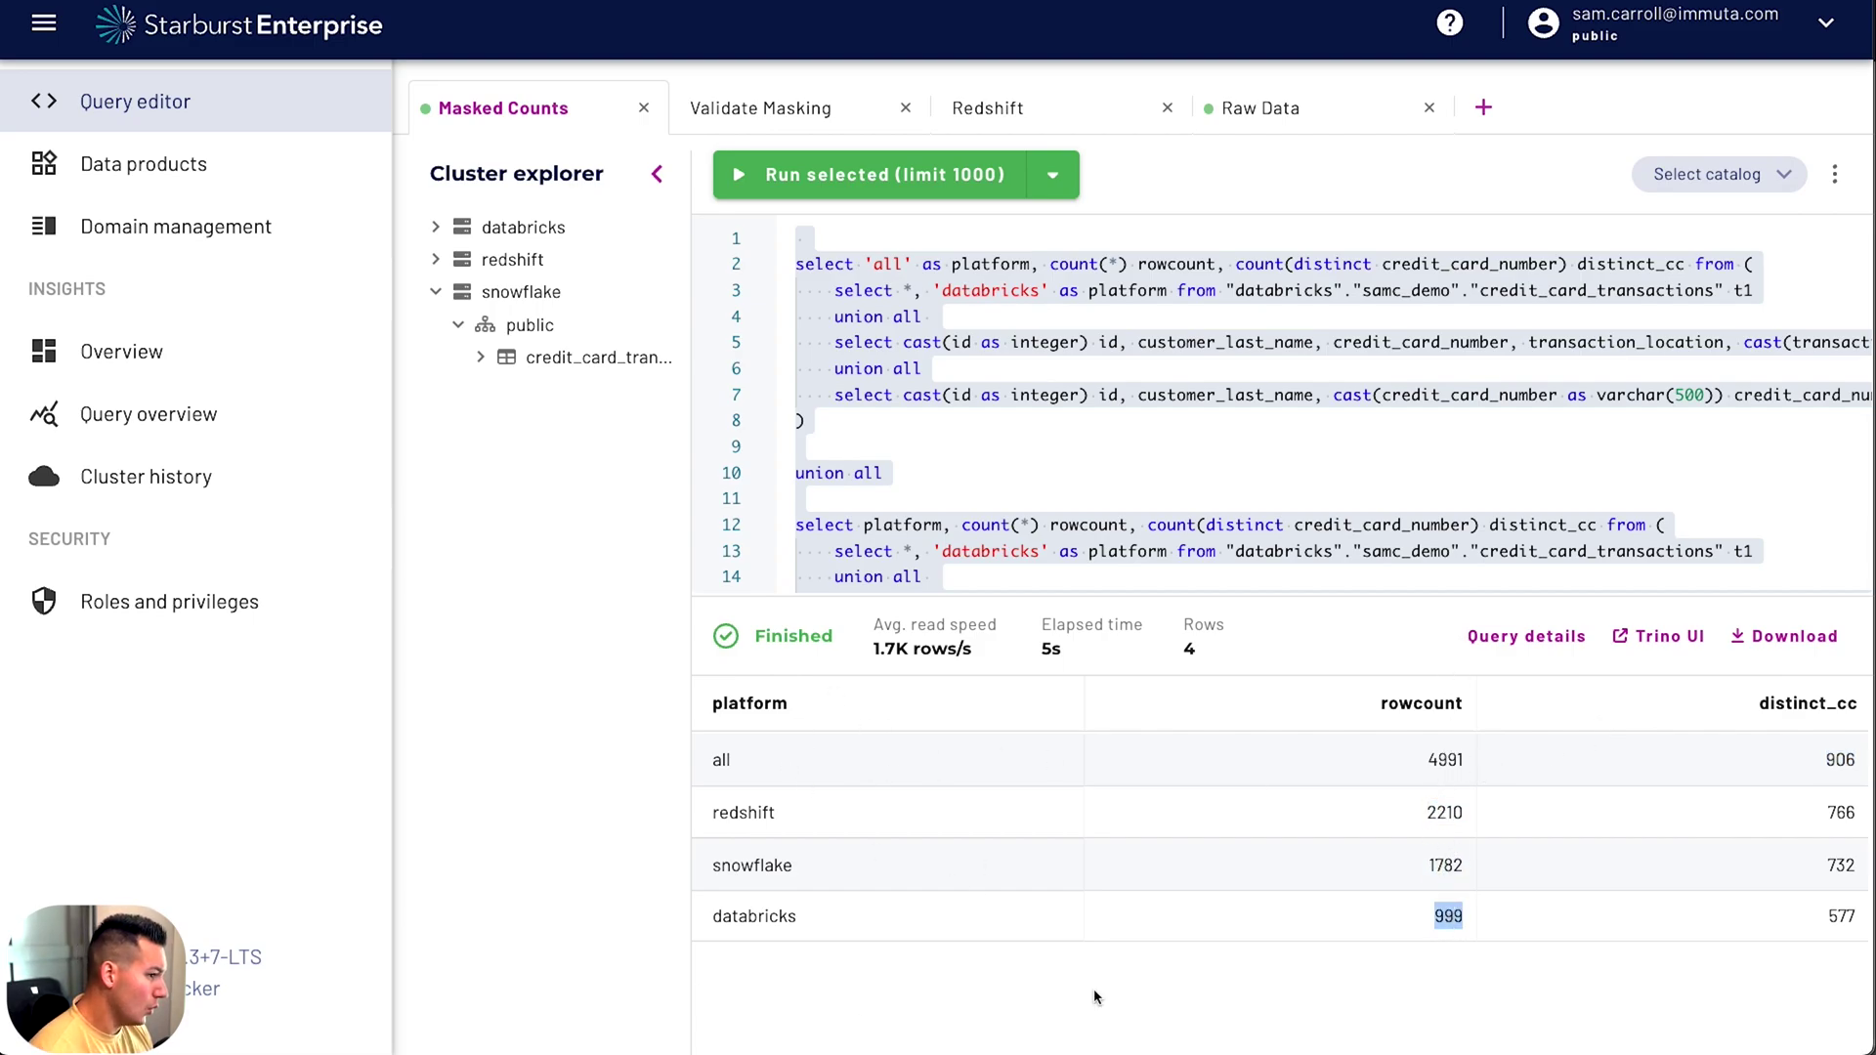
left_click(731, 852)
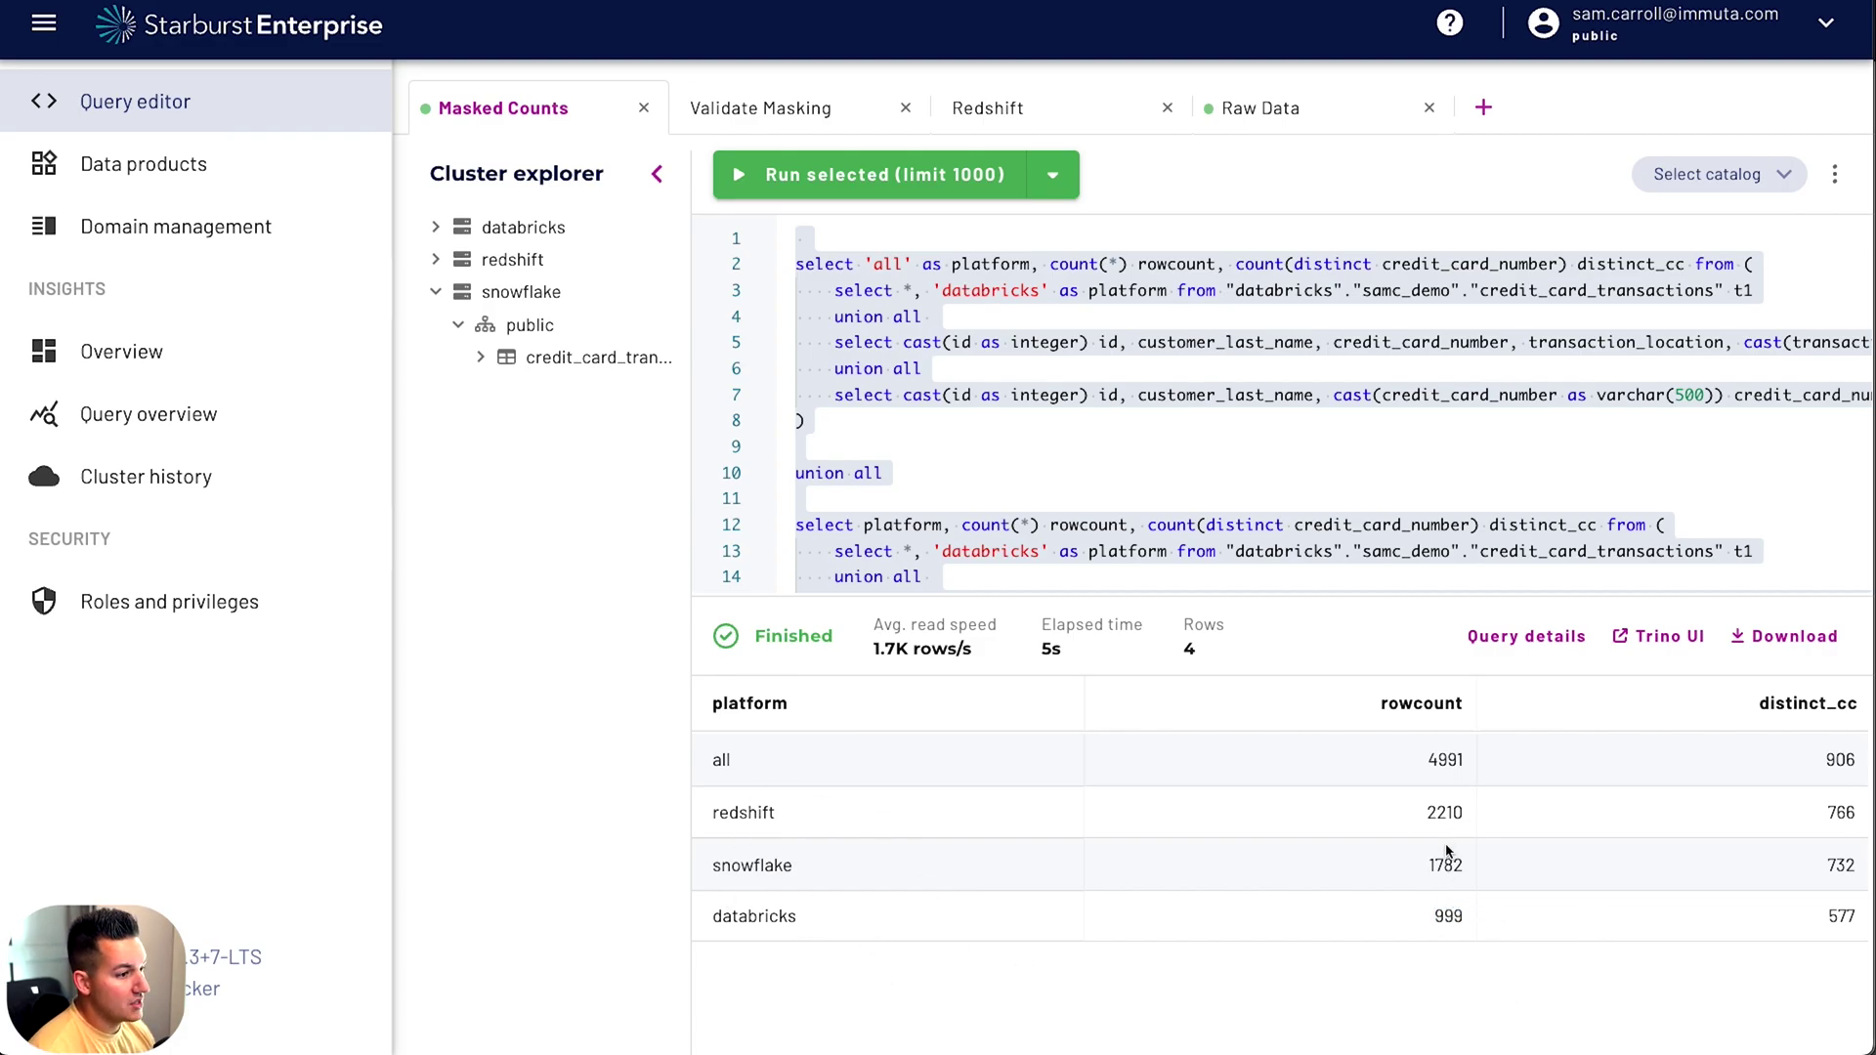
double_click(1439, 764)
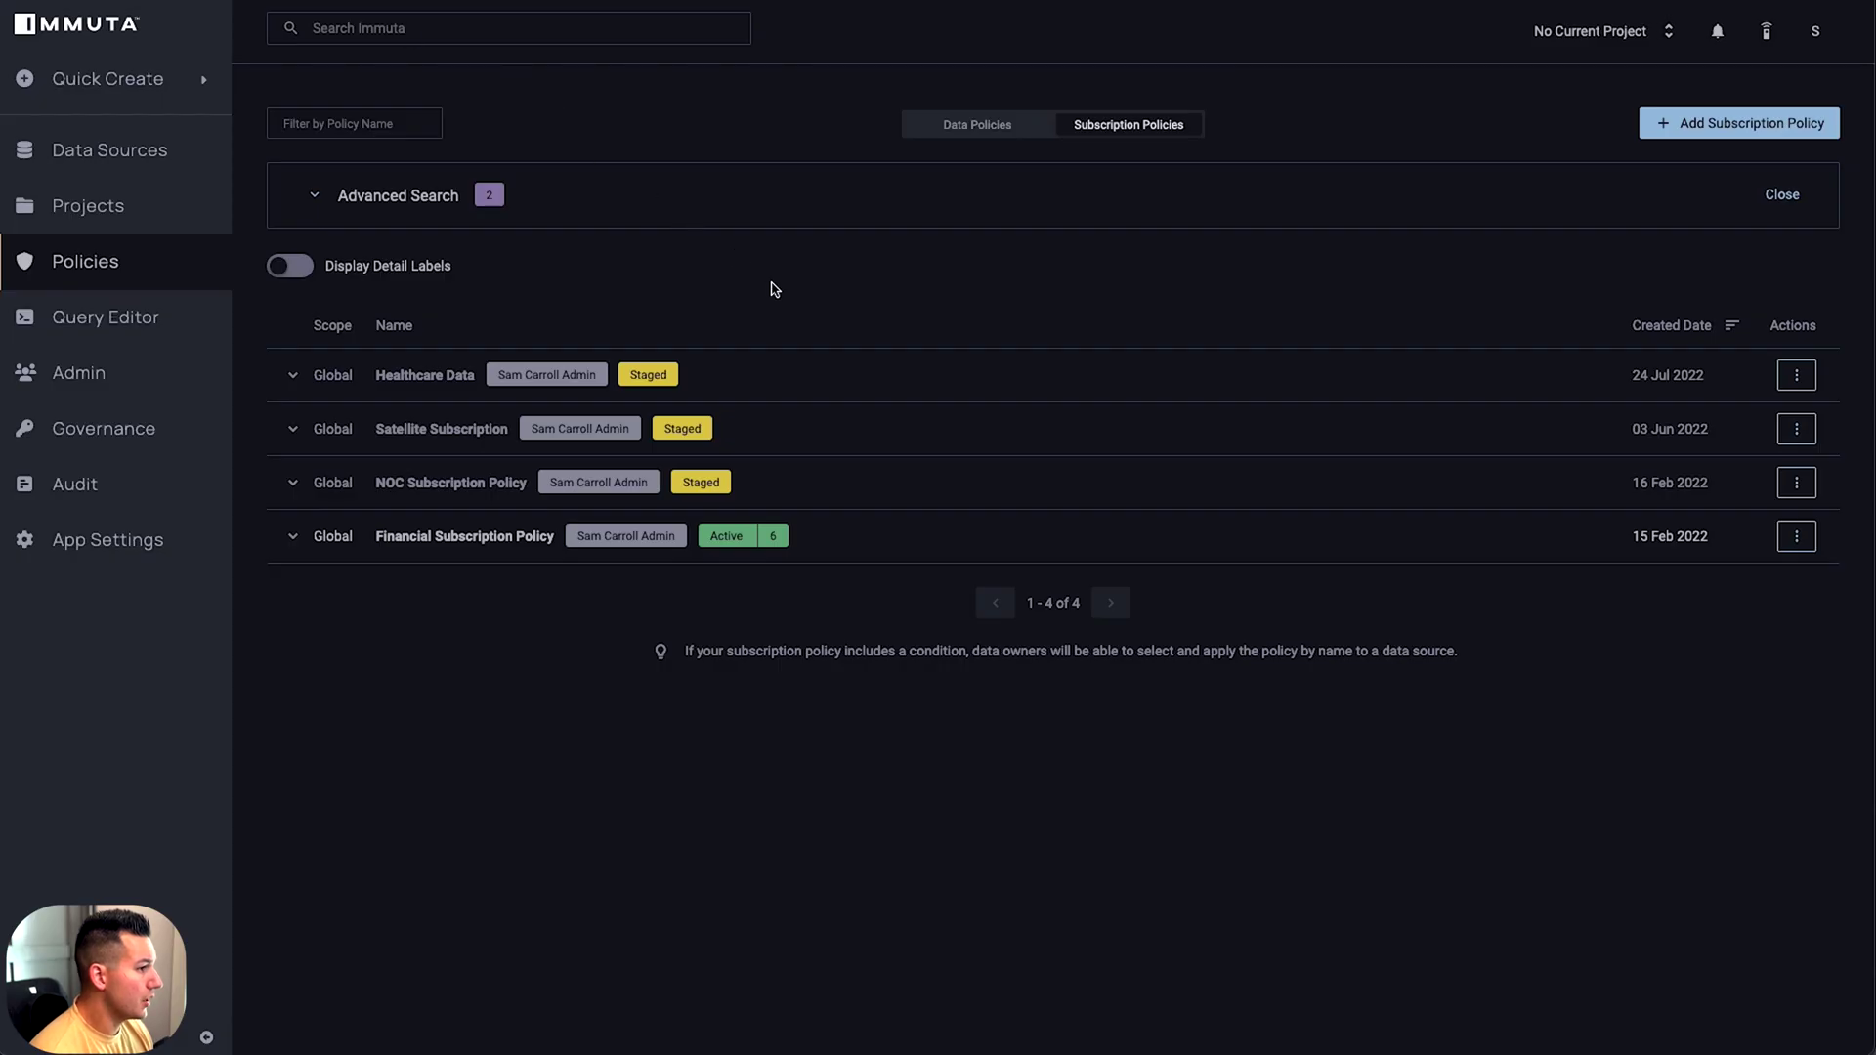
Switch to Immuta's data policies and start a new global data policy named "Mask Credit Cards"
left_click(138, 266)
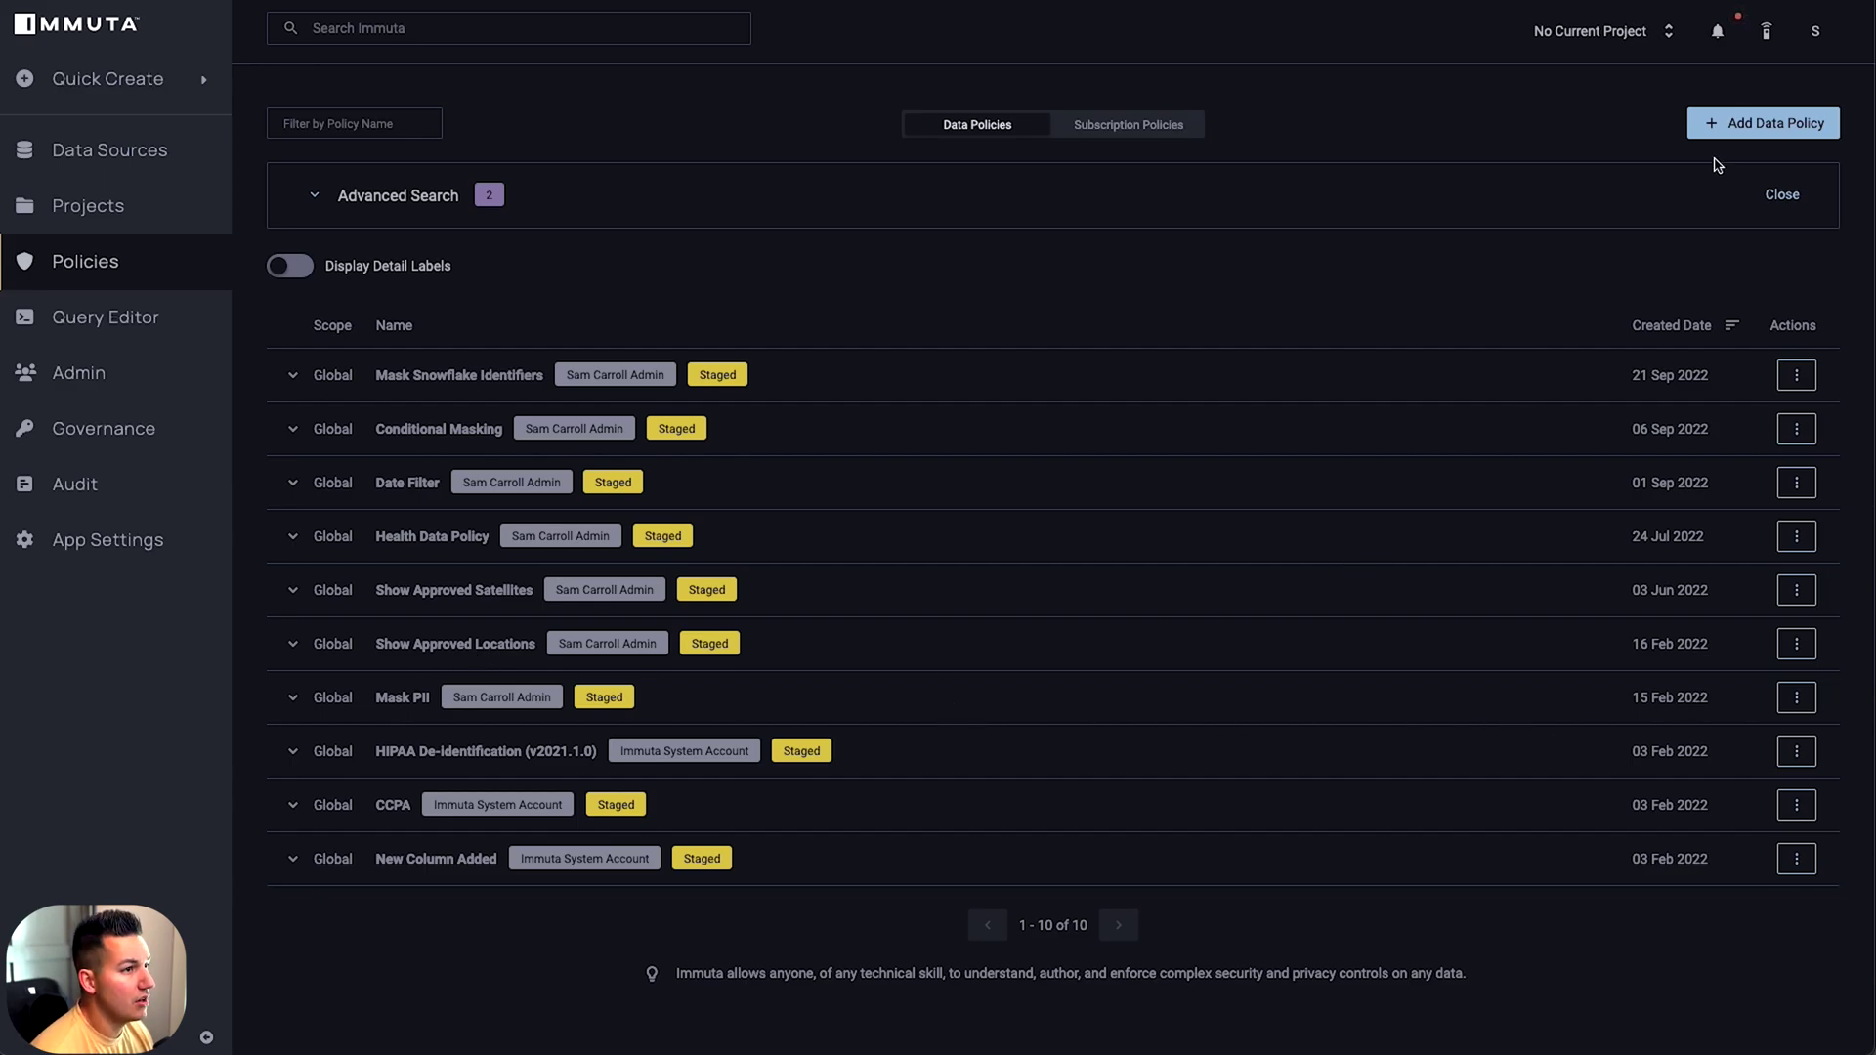
left_click(1776, 127)
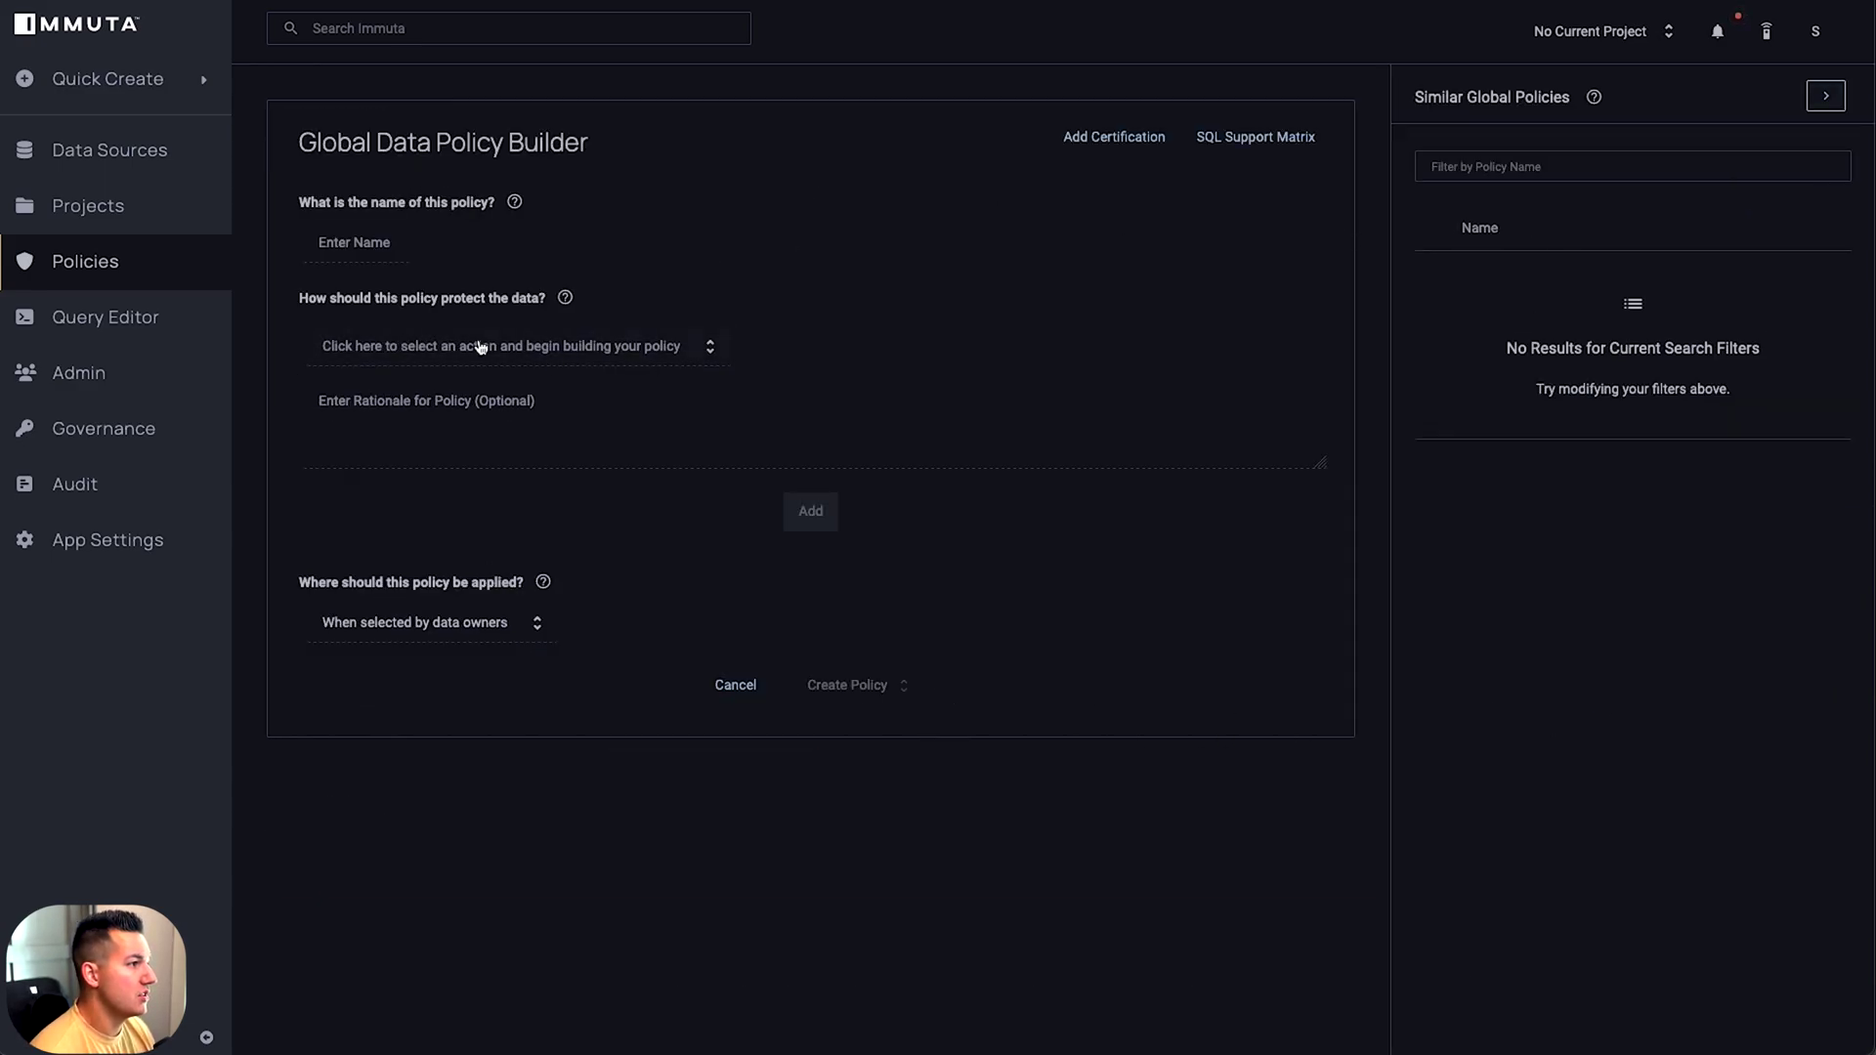
left_click(354, 243)
type("Mask Credit Cards")
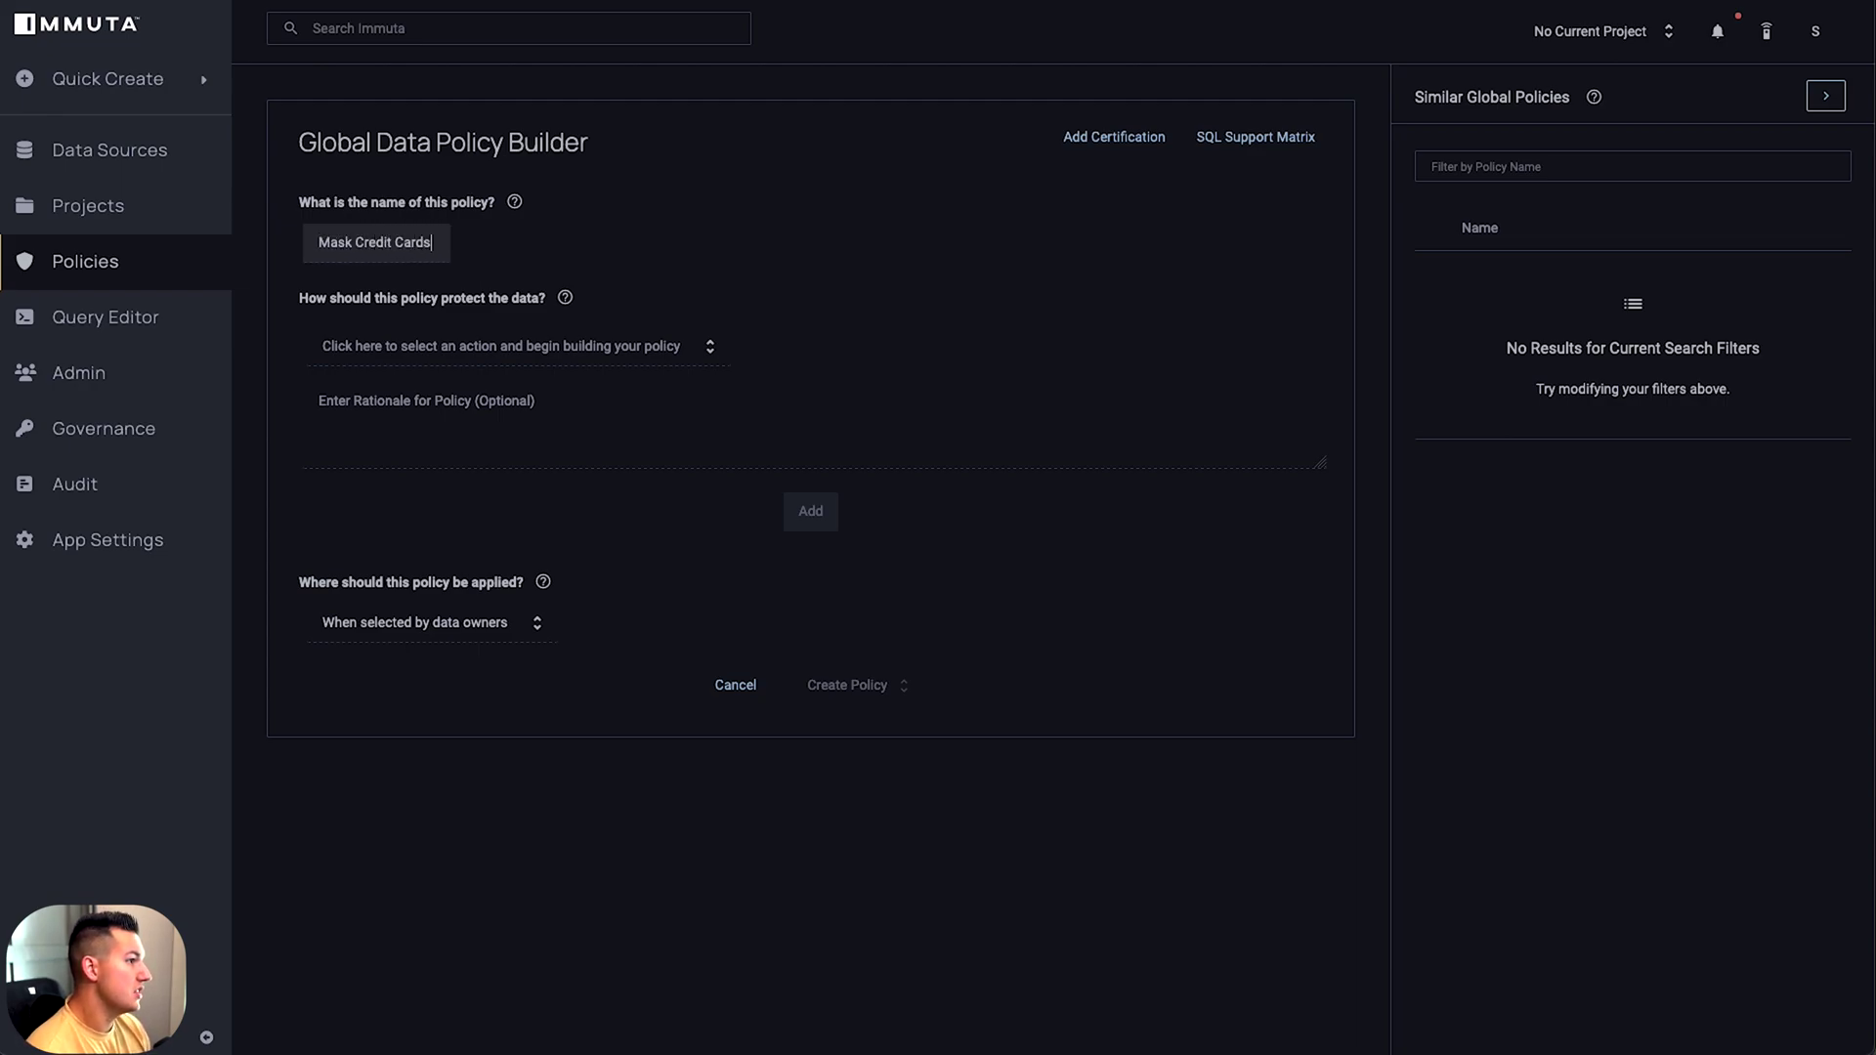
key("Tab")
Set the policy action to mask columns tagged Discovered > Entity > Credit Card Number using hashing
left_click(459, 362)
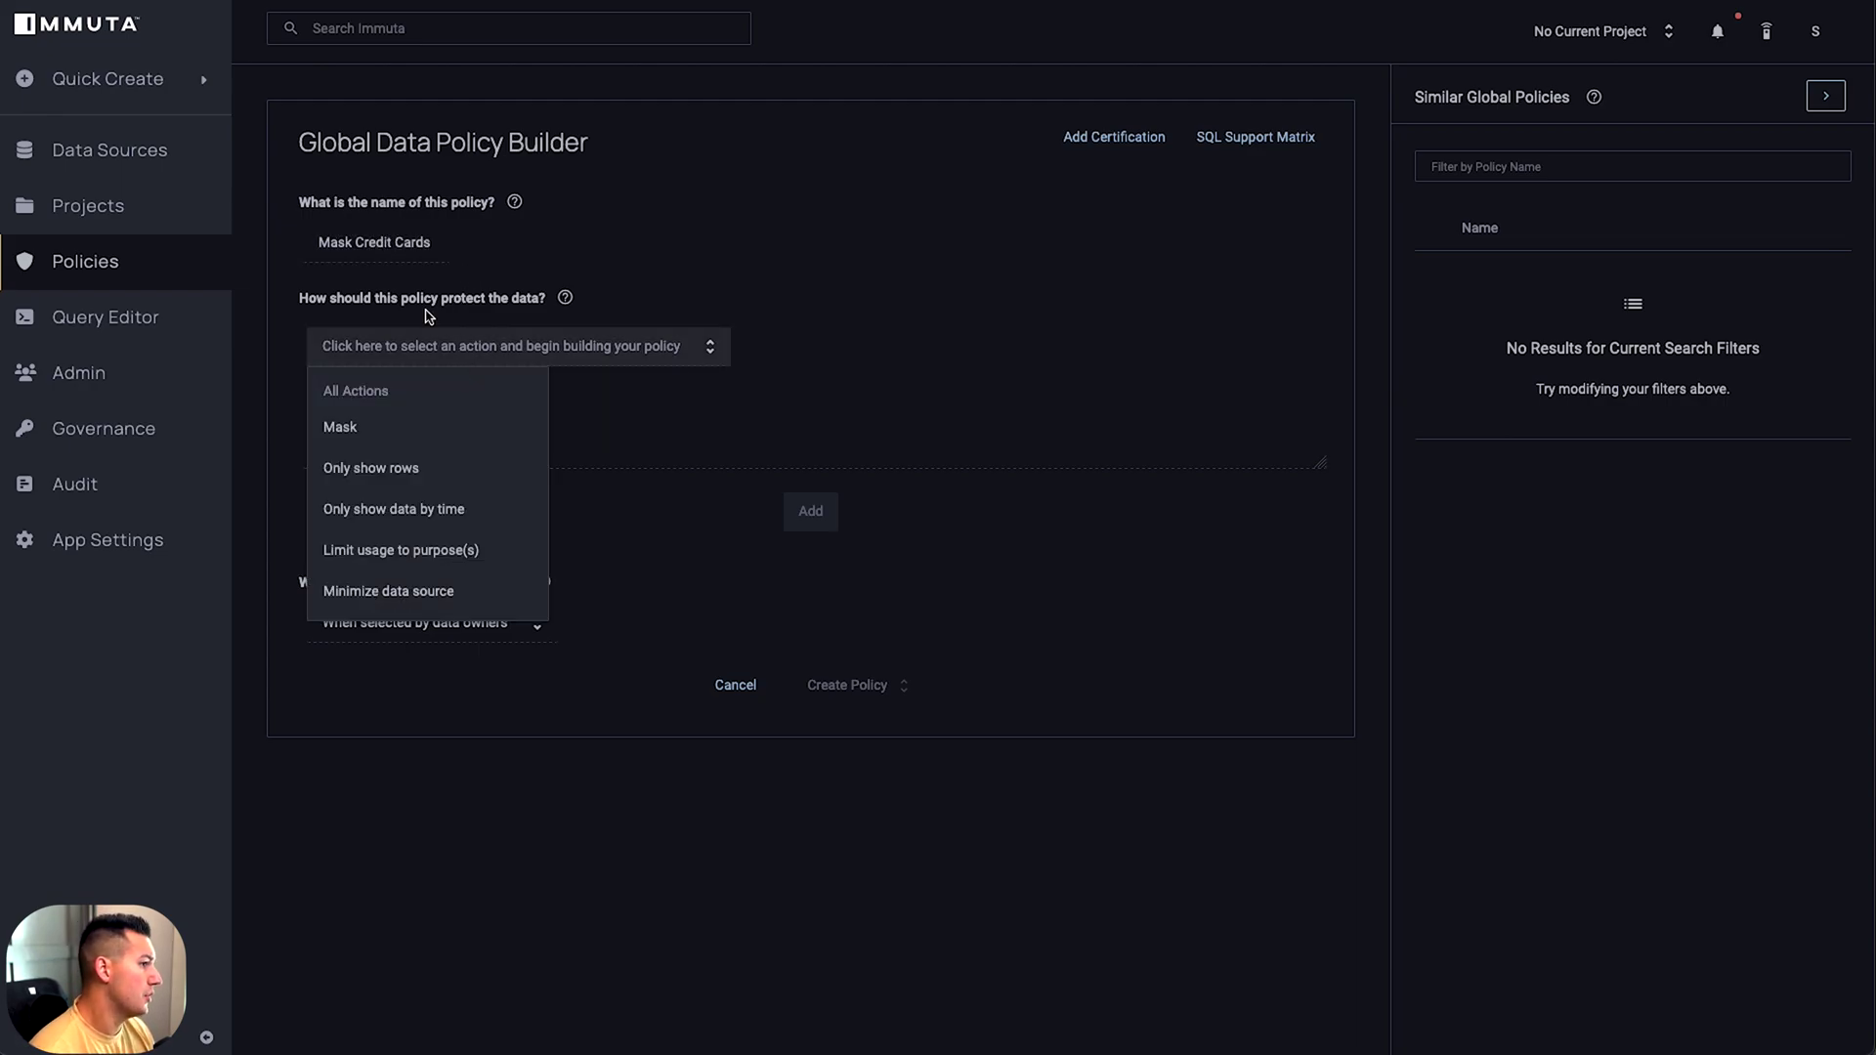
left_click(435, 427)
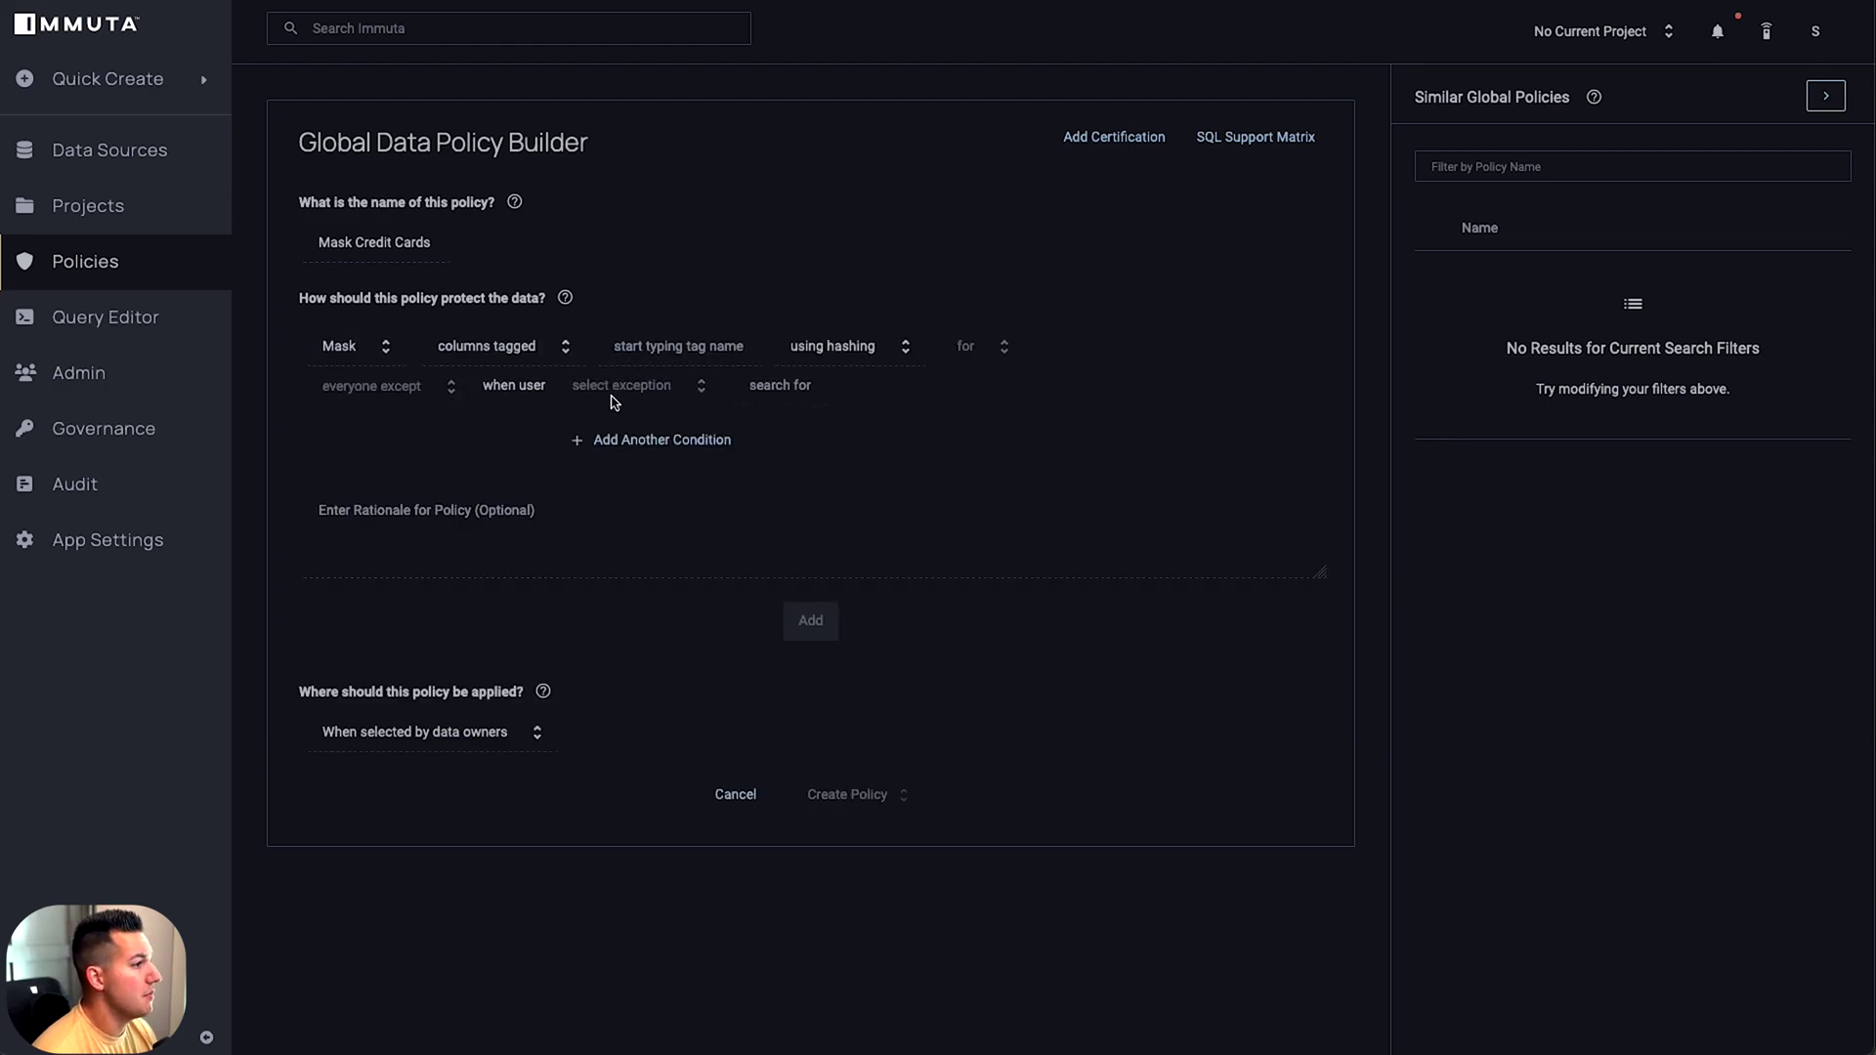
left_click(684, 346)
type("credit card")
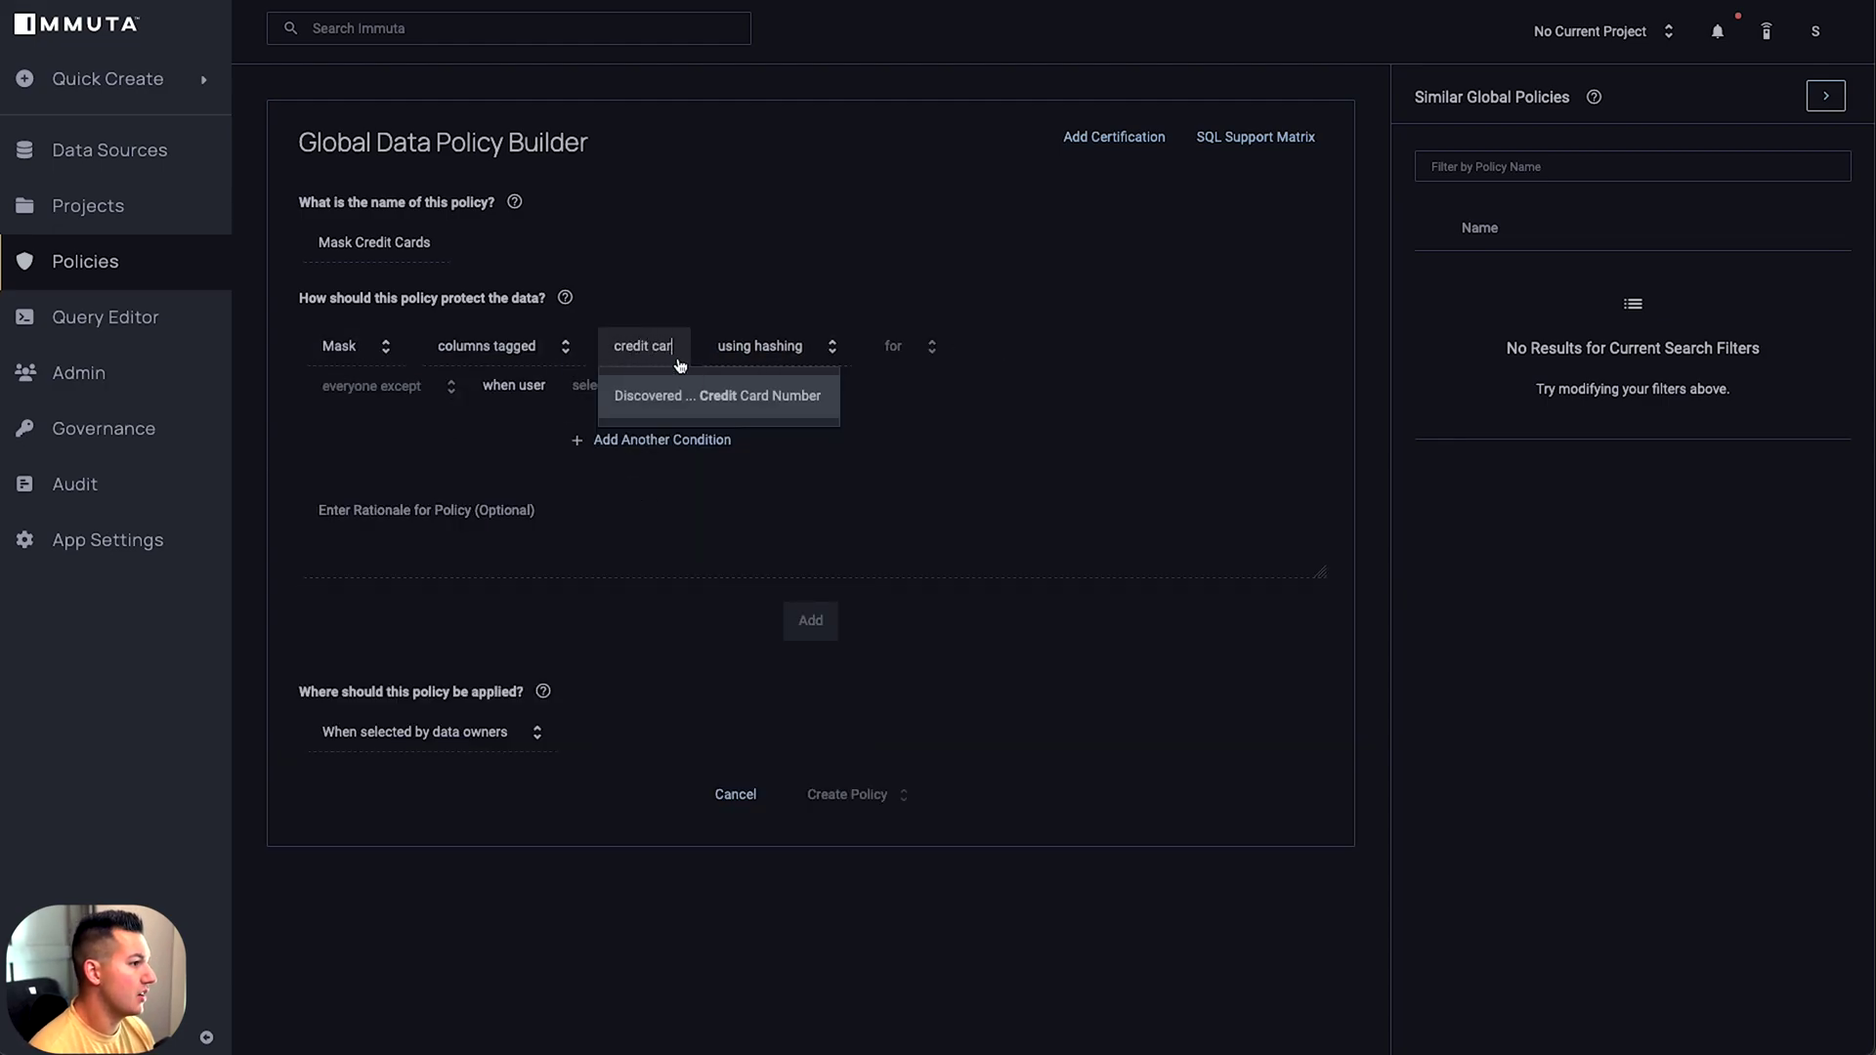
left_click(712, 390)
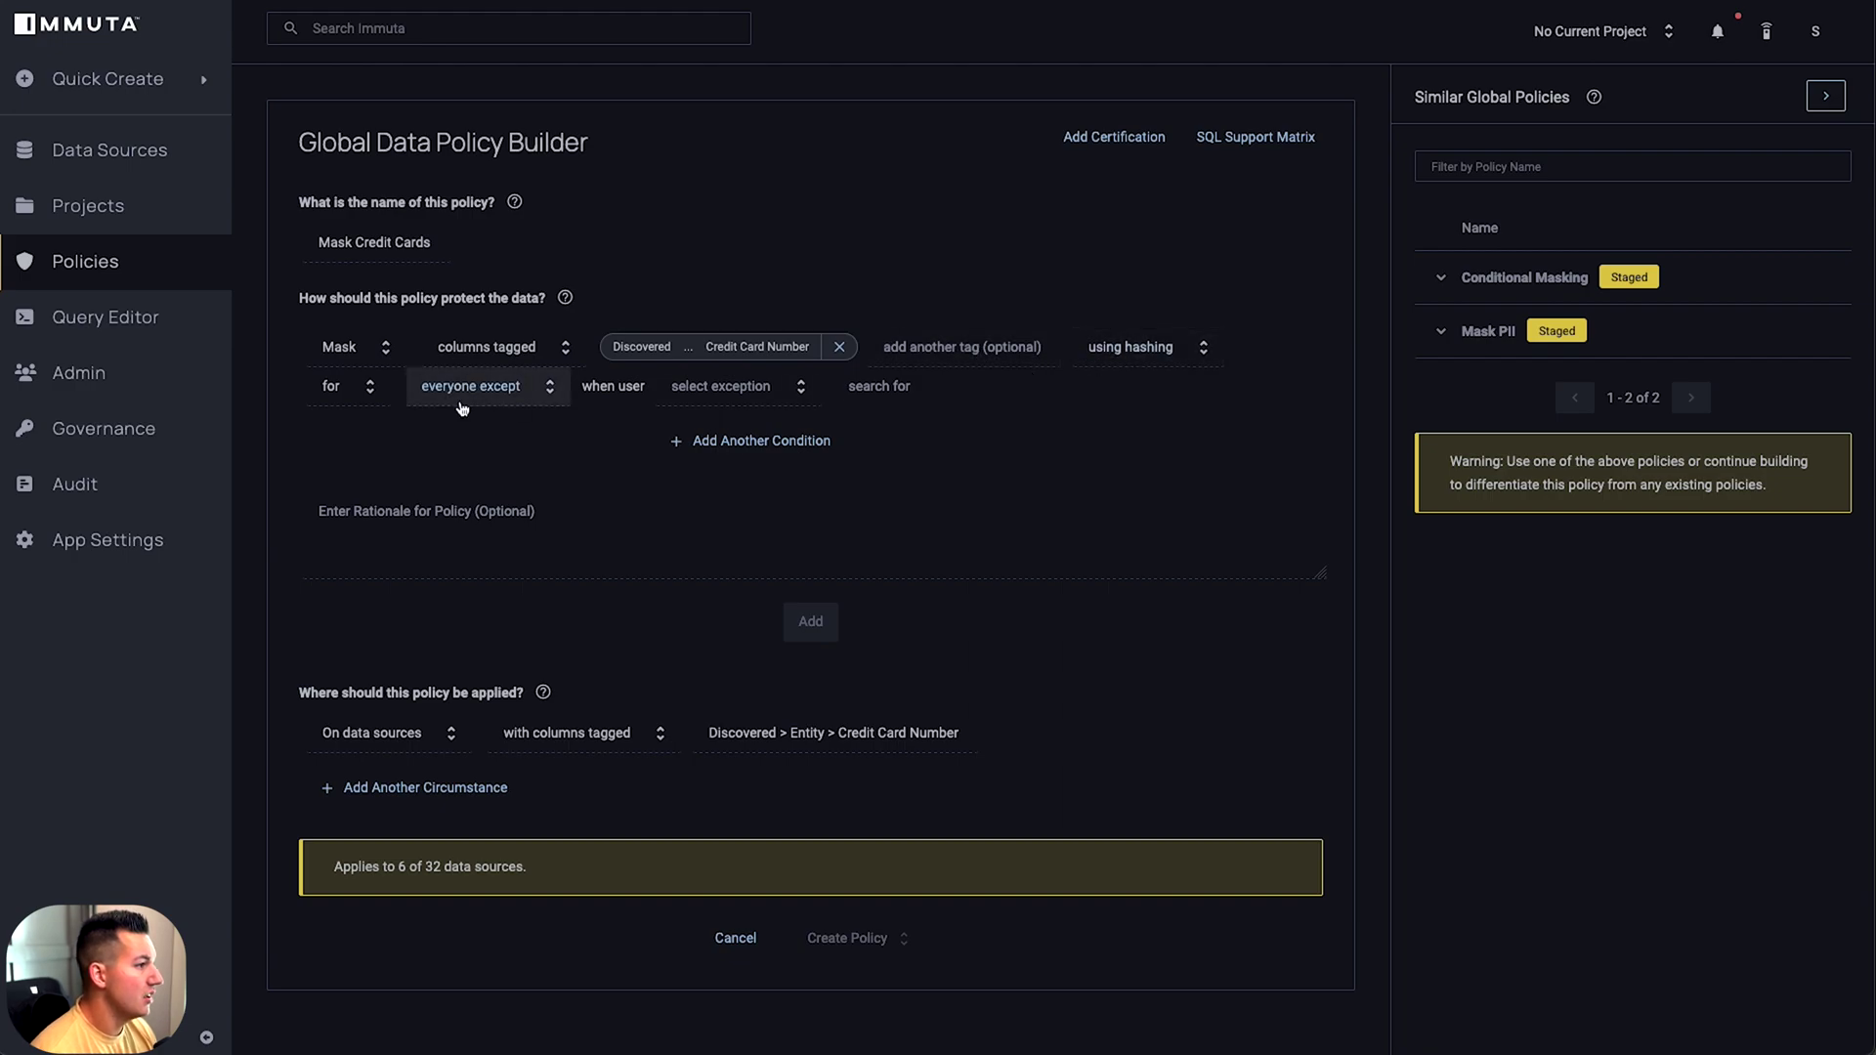
Exempt users acting under the purpose Fraud Detection from the masking rule
left_click(699, 389)
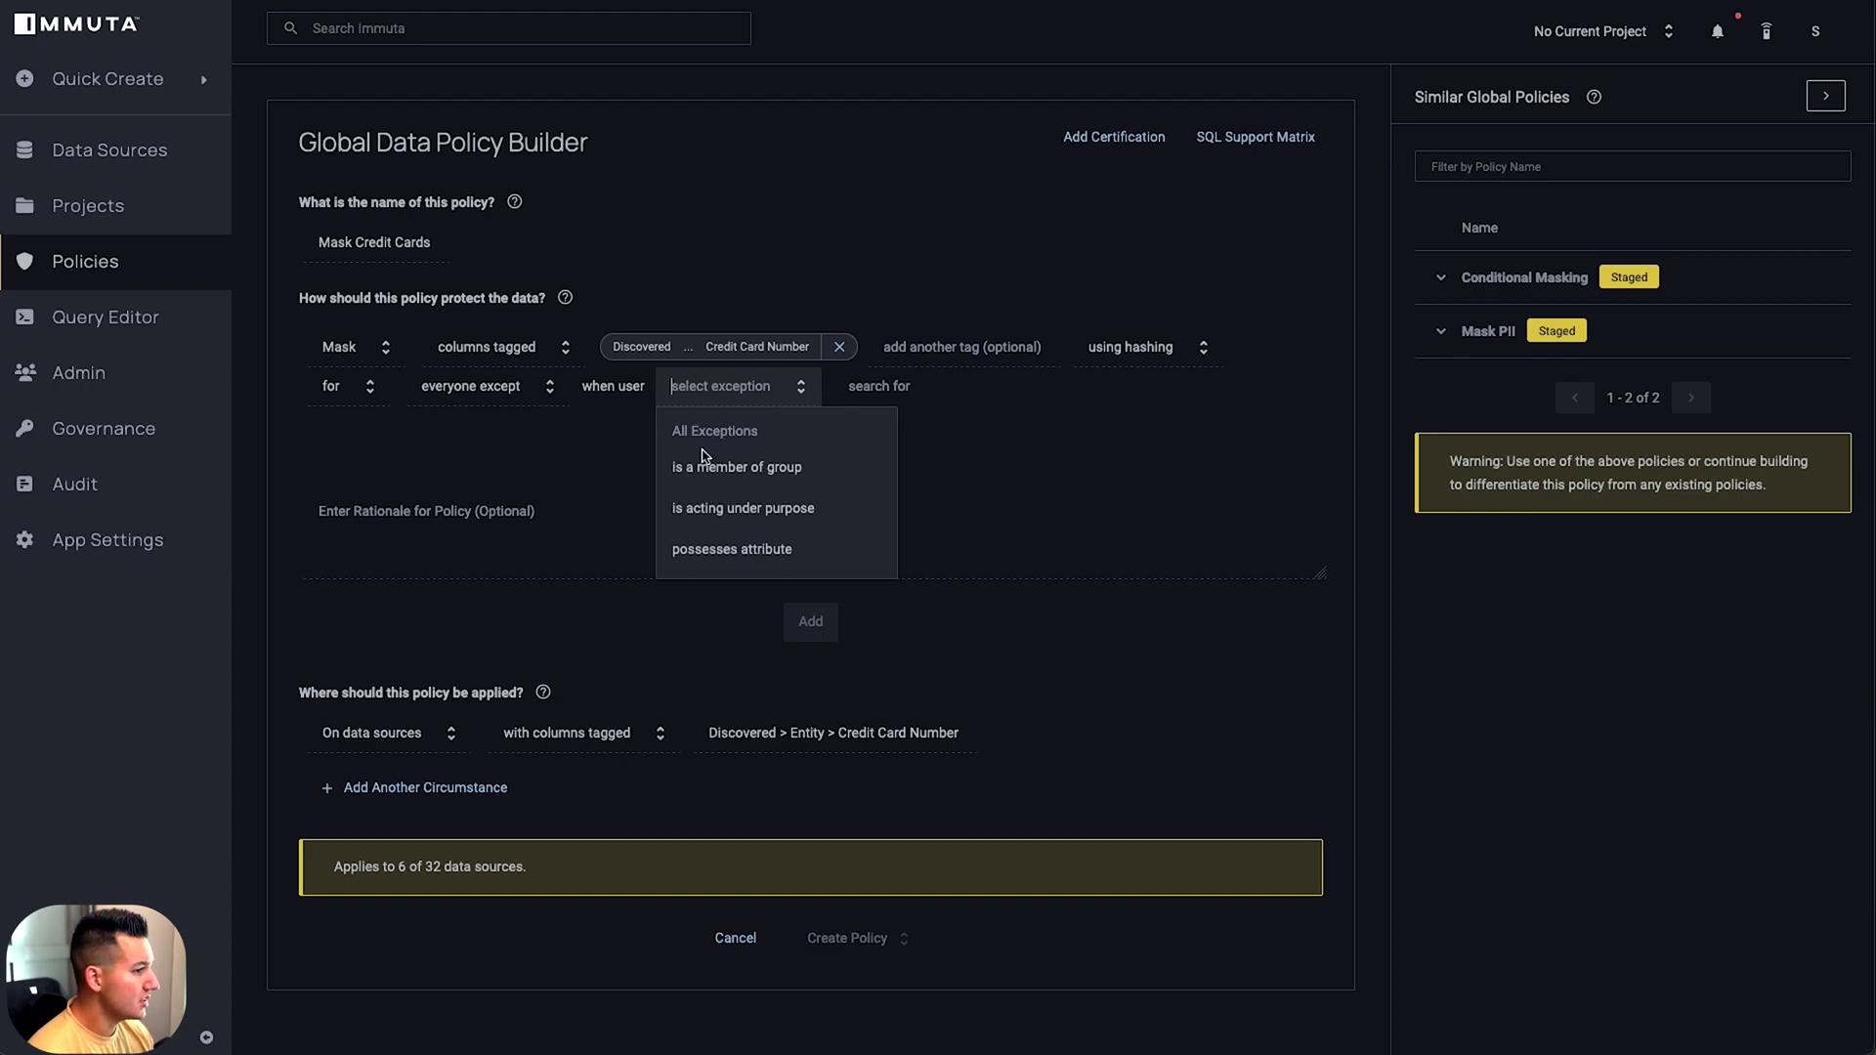
left_click(745, 508)
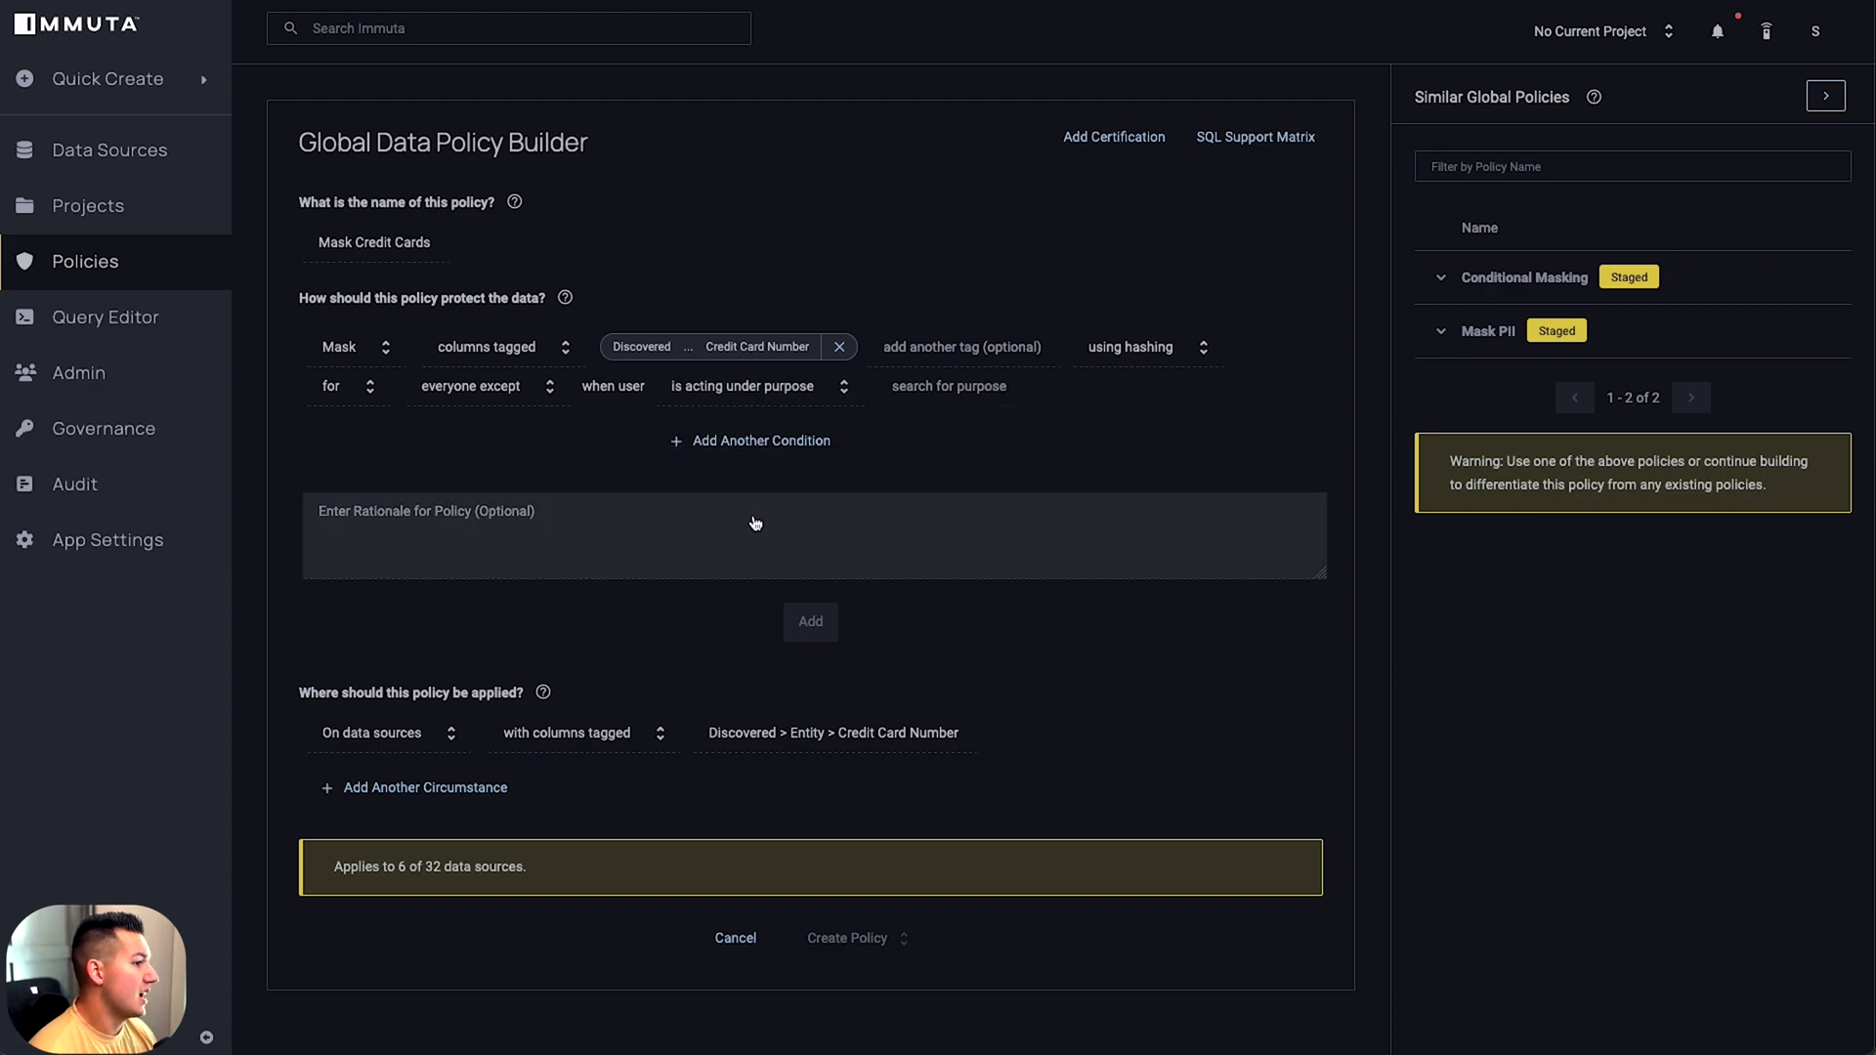
left_click(957, 398)
left_click(979, 532)
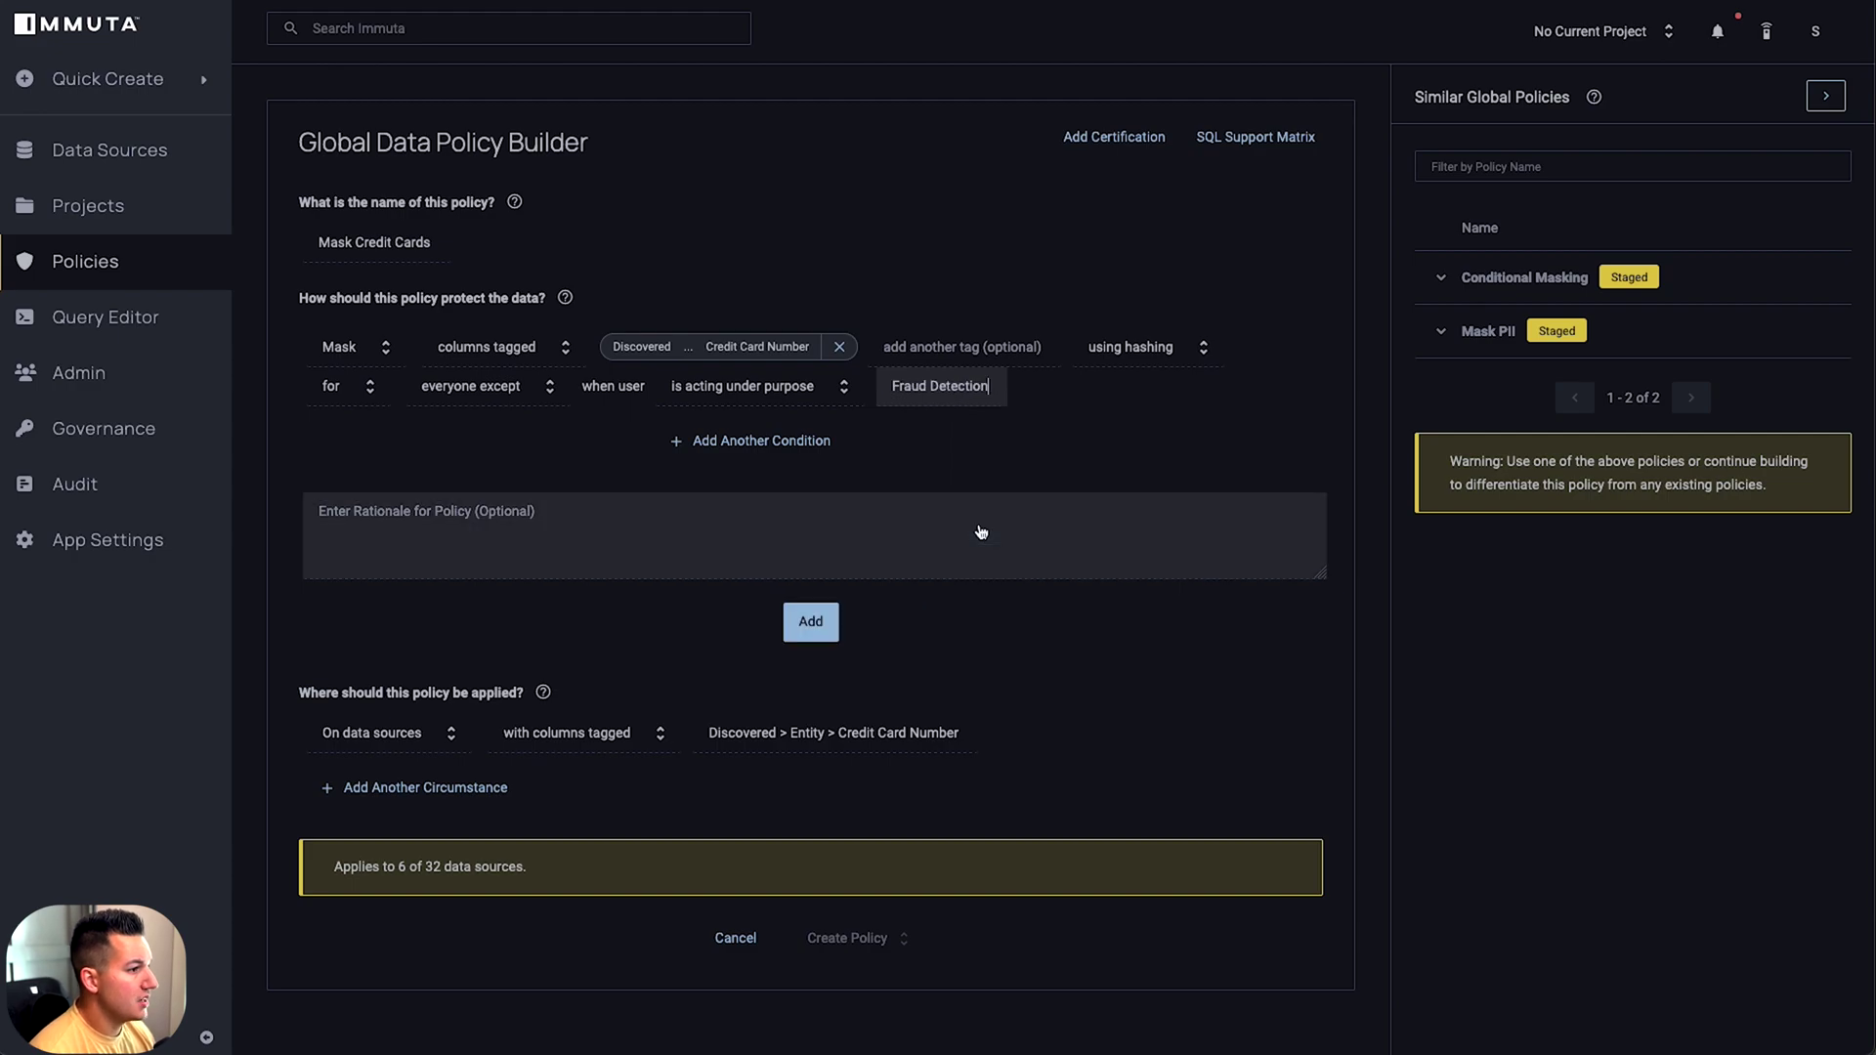
Add an 'and' exception condition requiring the attribute Department with value Finance, and add the completed masking rule to the policy
left_click(746, 441)
left_click(745, 434)
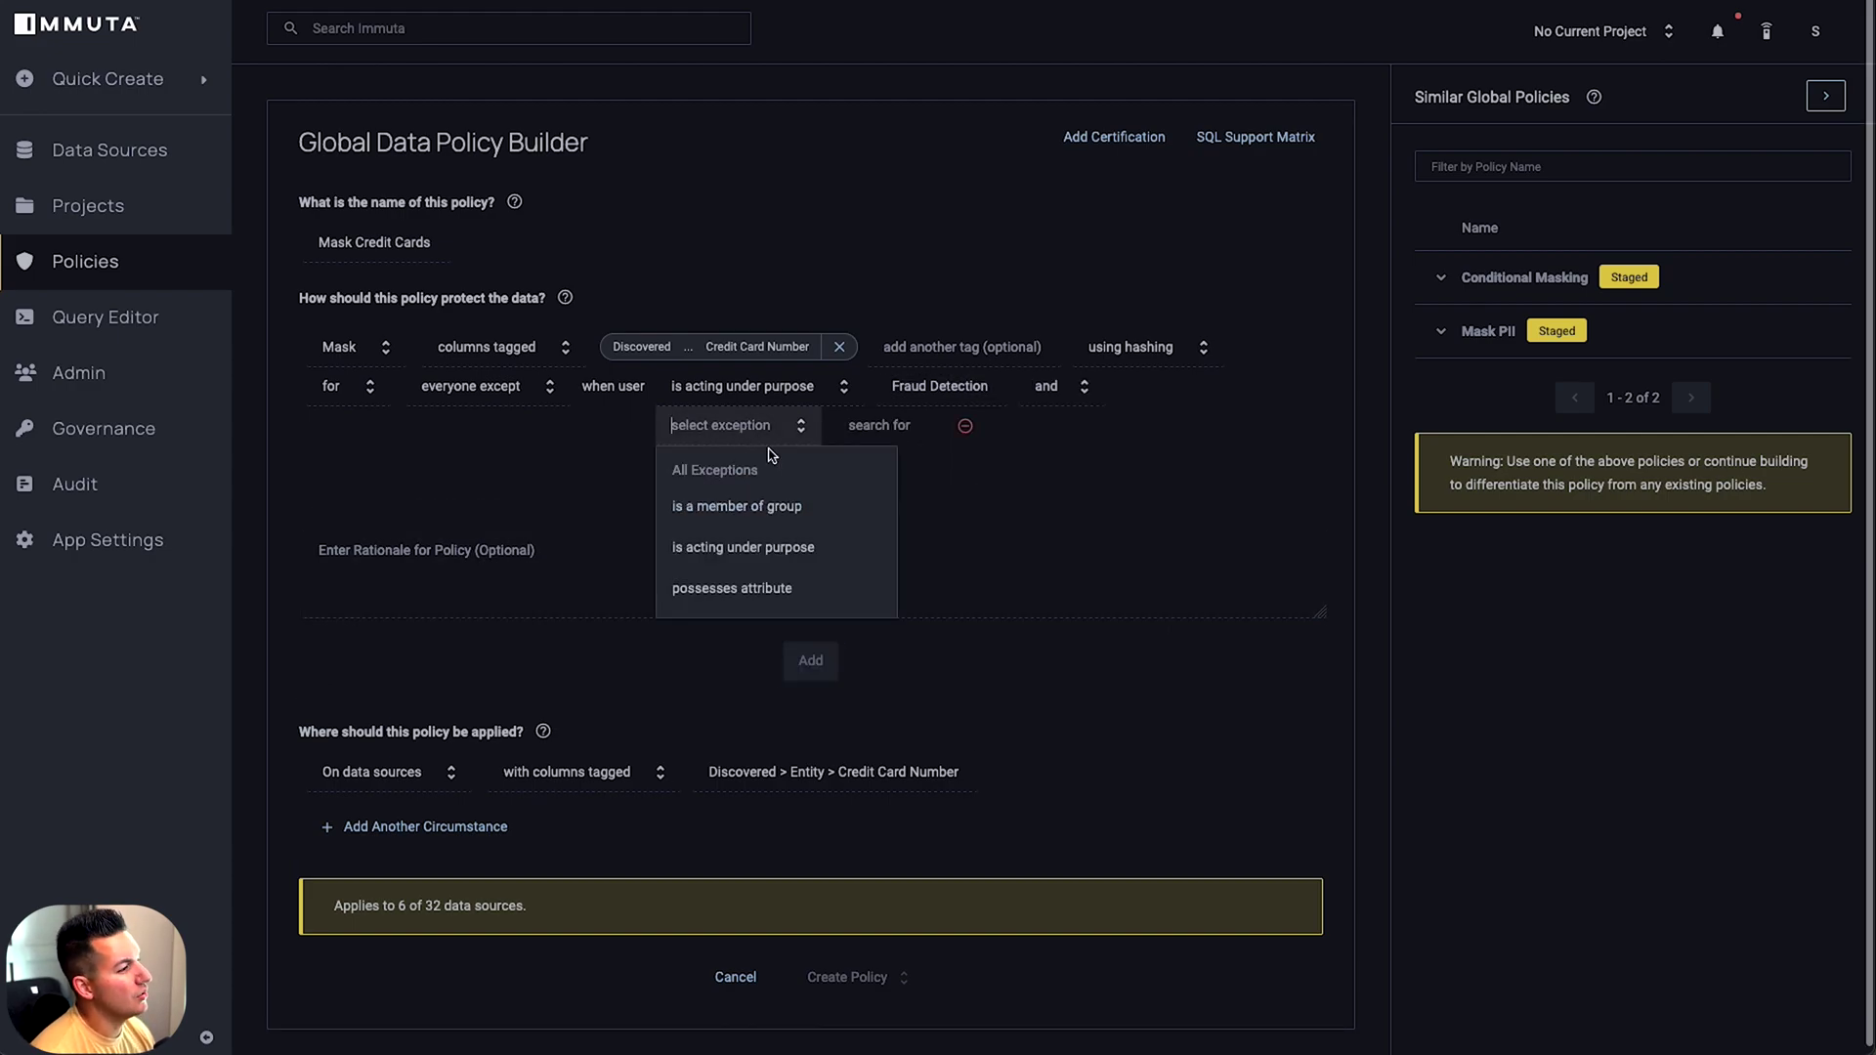
left_click(775, 588)
left_click(959, 436)
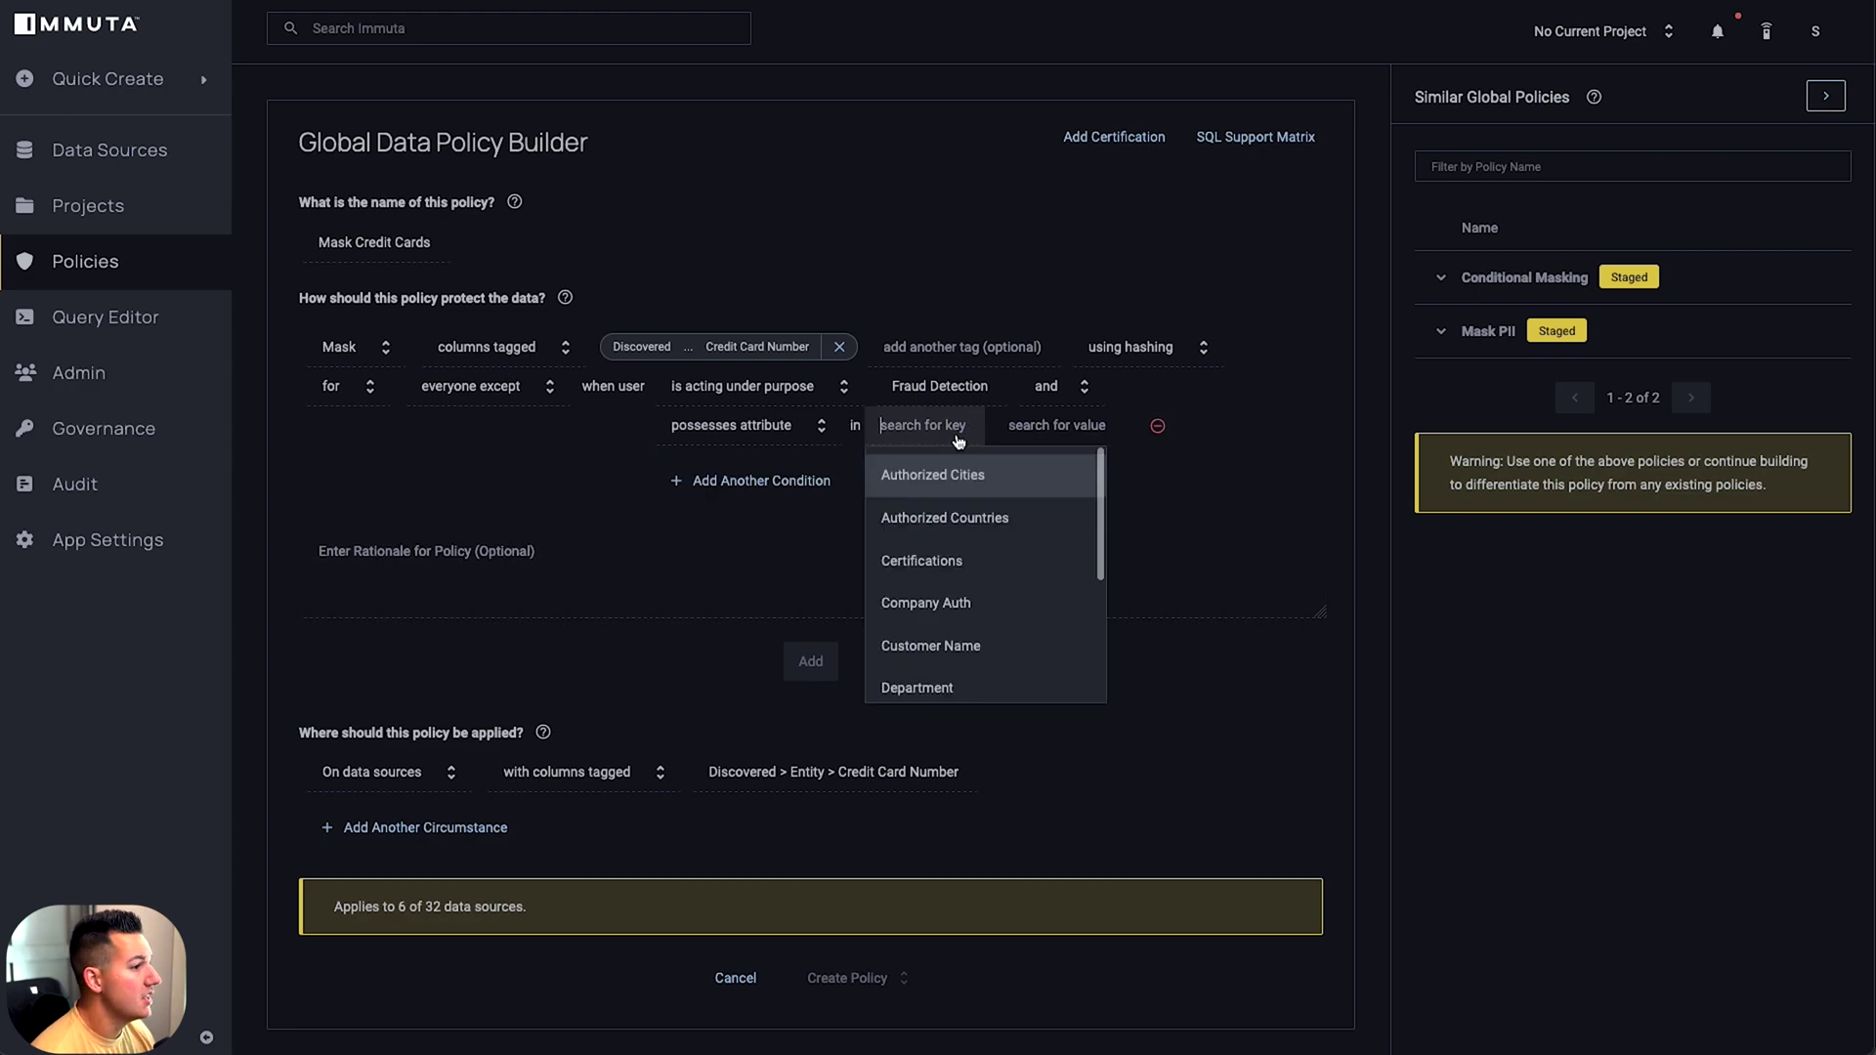
left_click(963, 688)
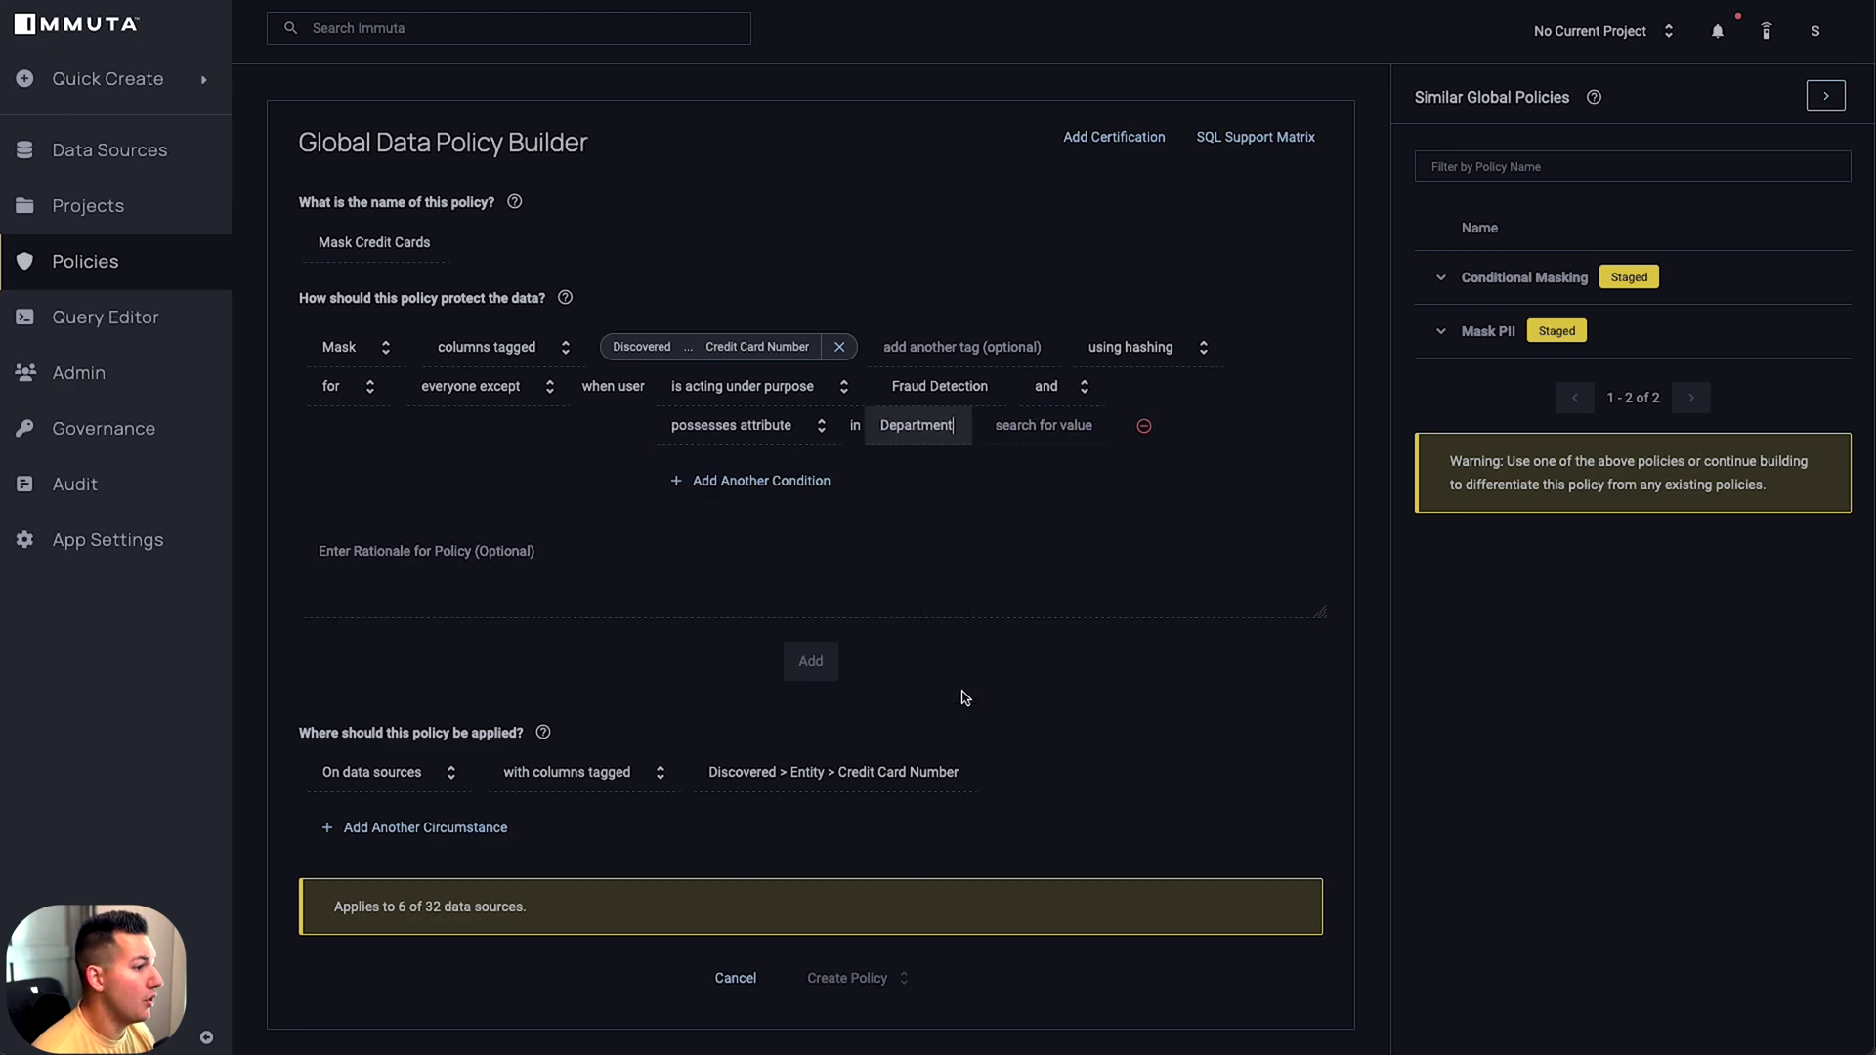
left_click(1049, 426)
type("Fin")
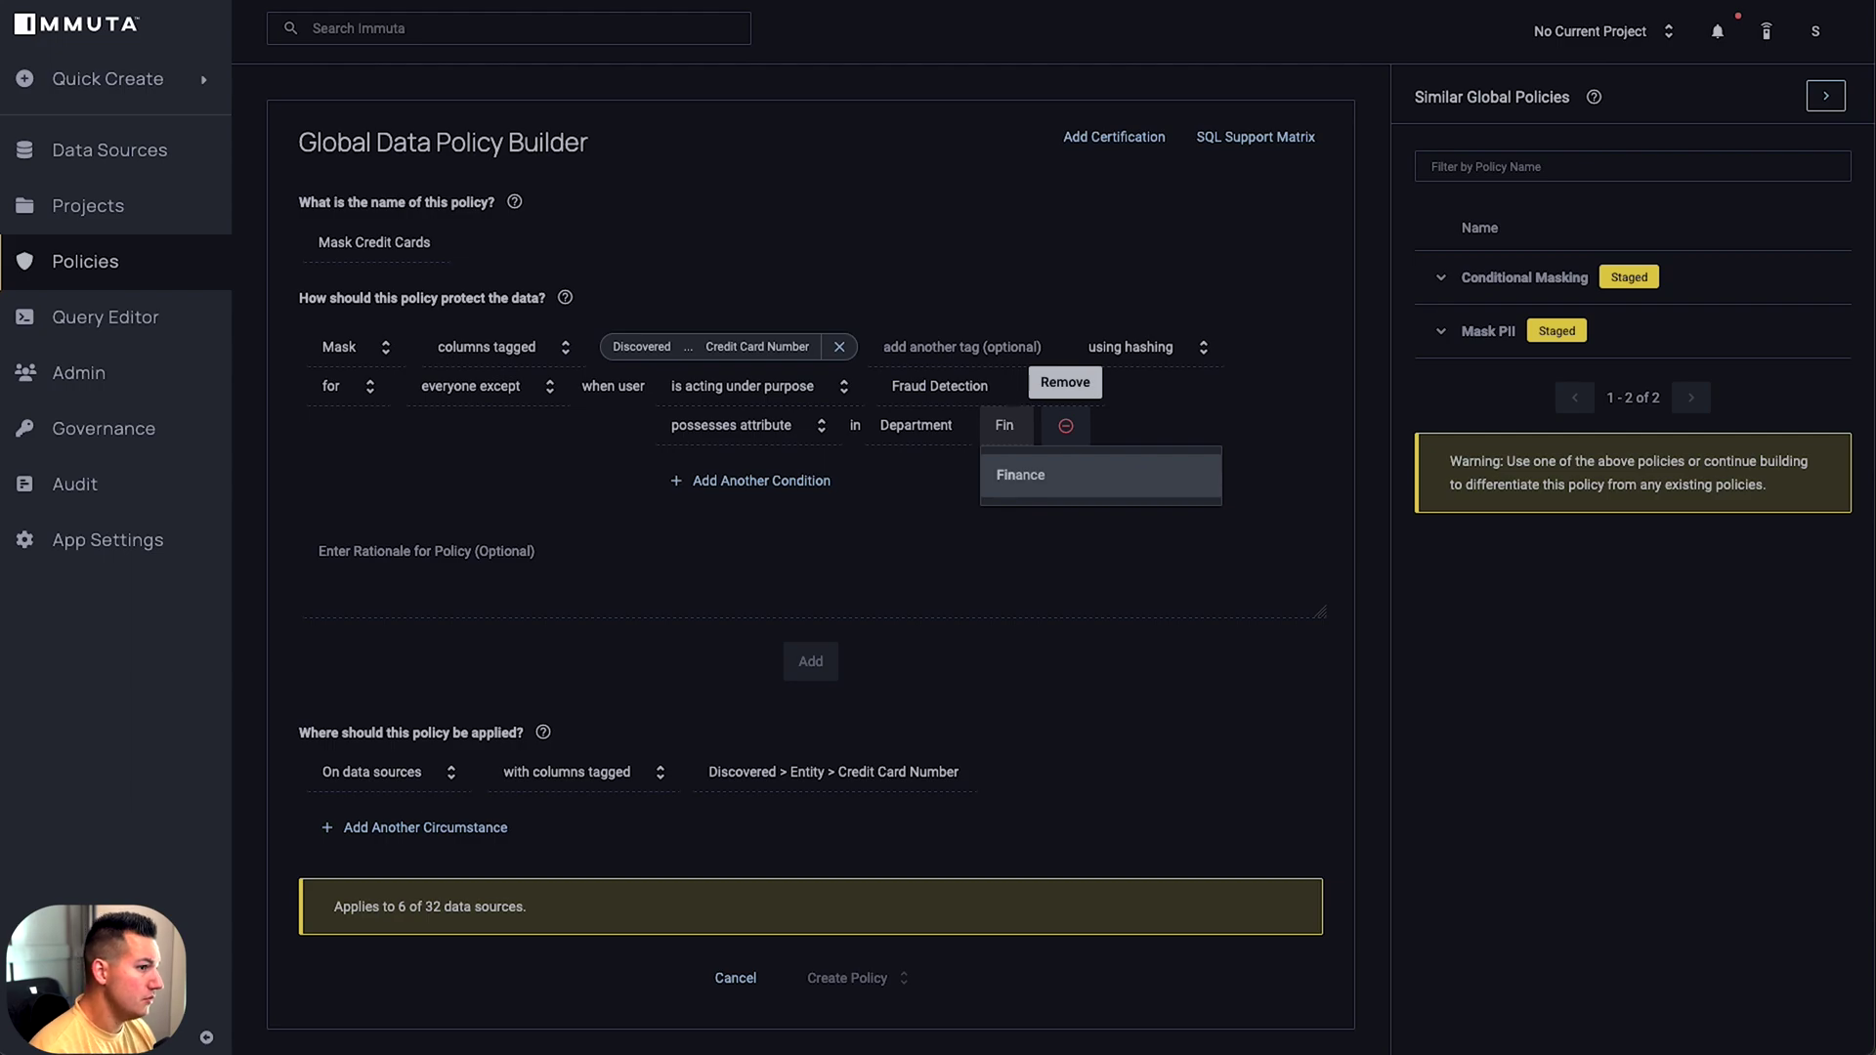
left_click(1059, 481)
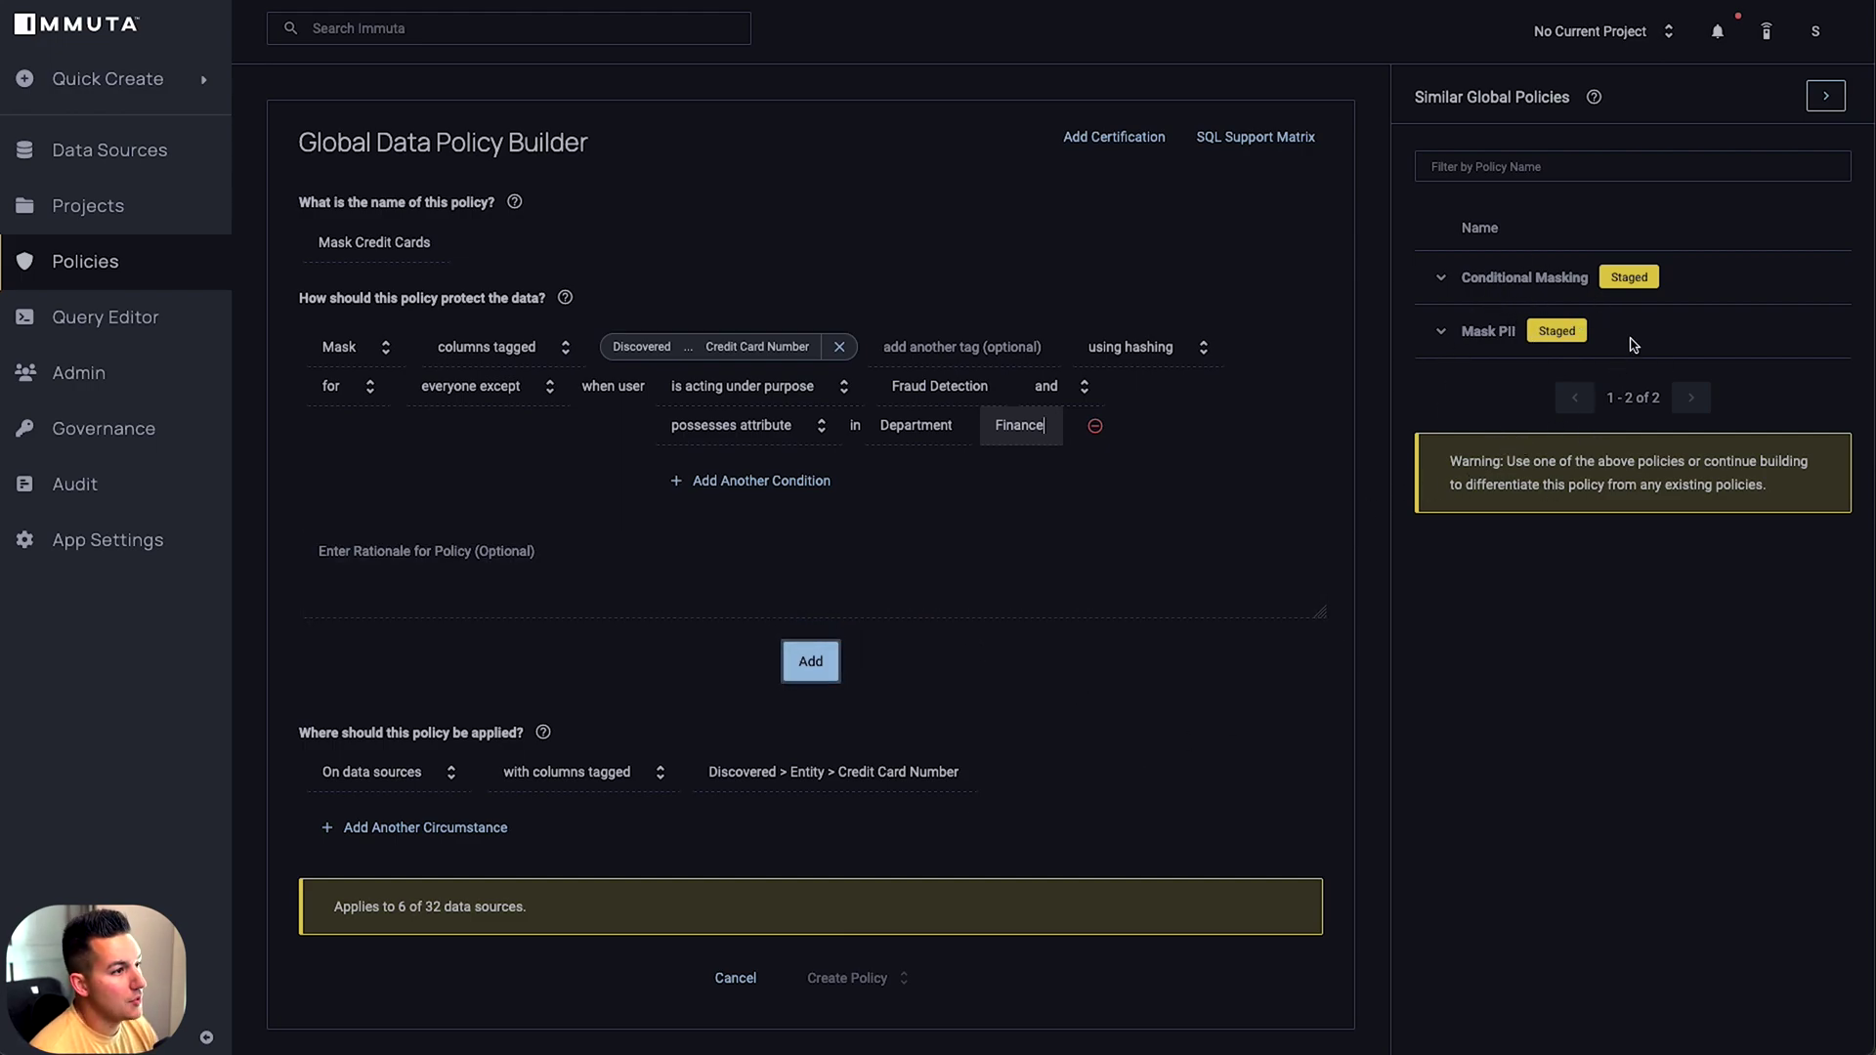
left_click(811, 661)
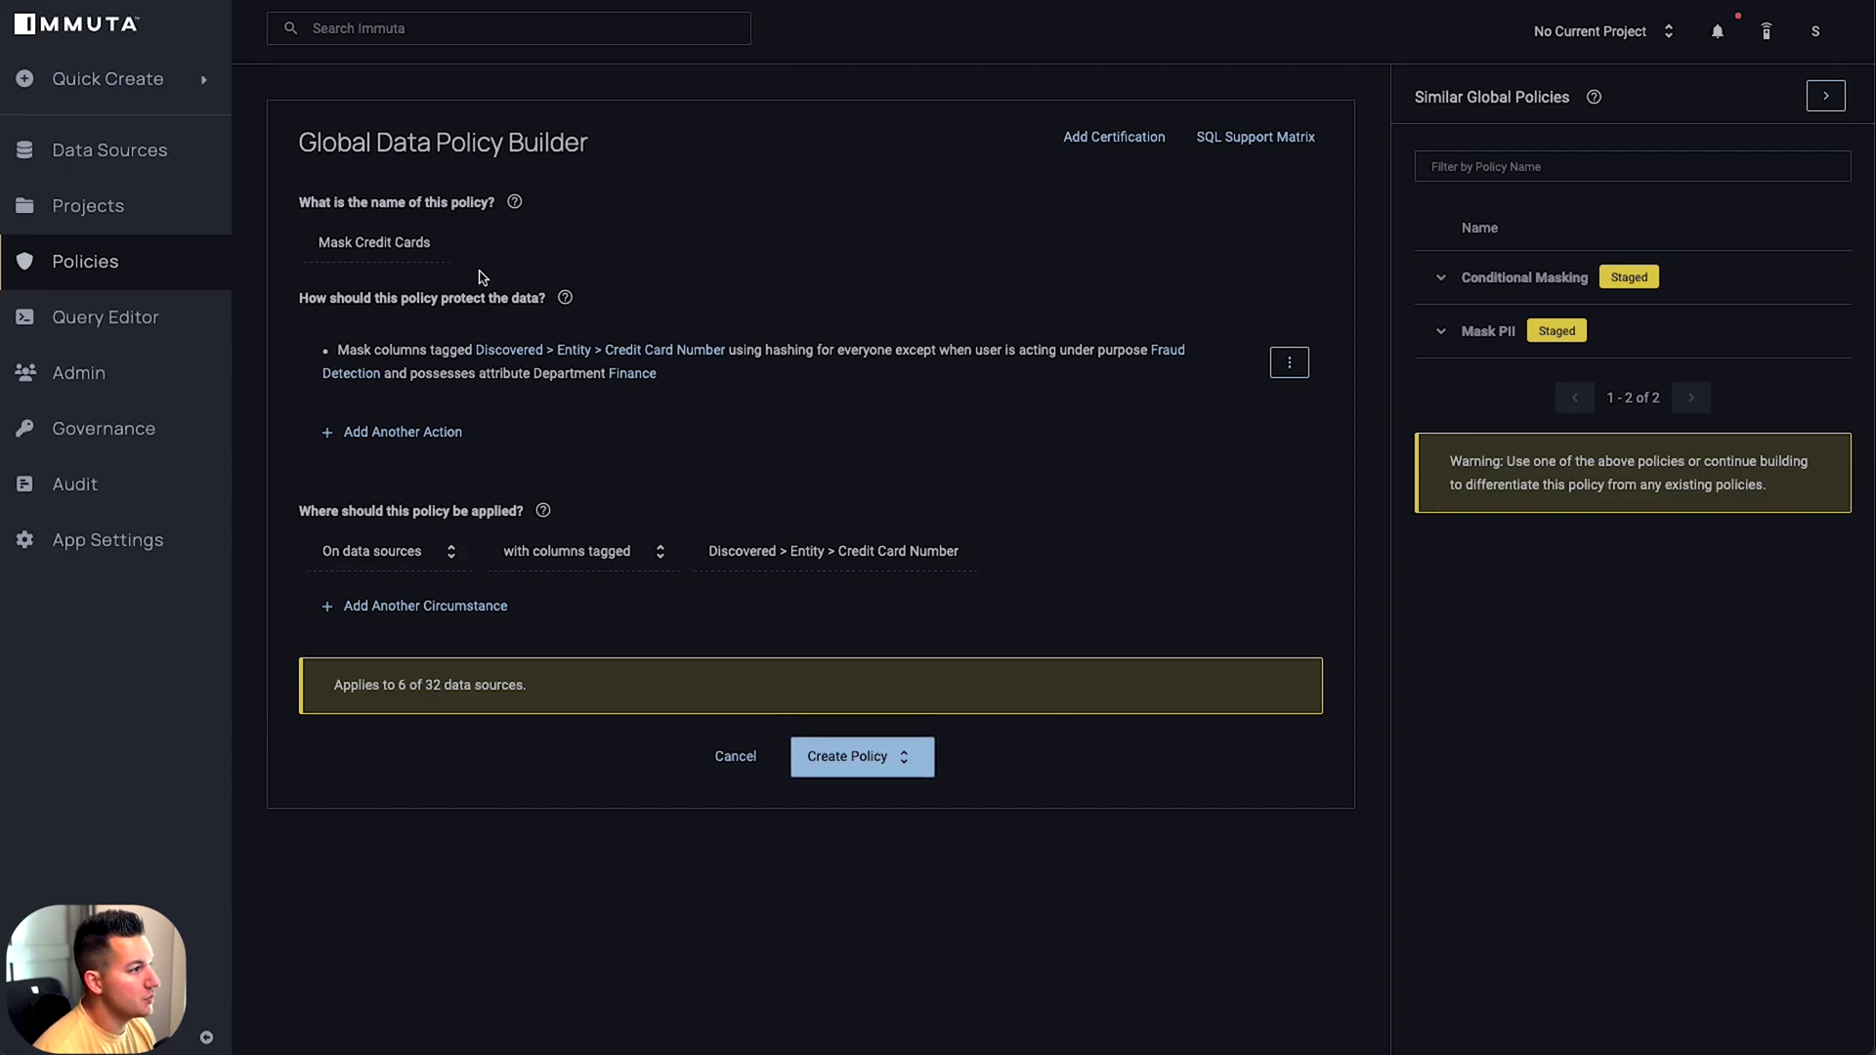
Create and activate the Mask Credit Cards policy, accepting the overlap with existing policies
left_click(816, 767)
left_click(948, 825)
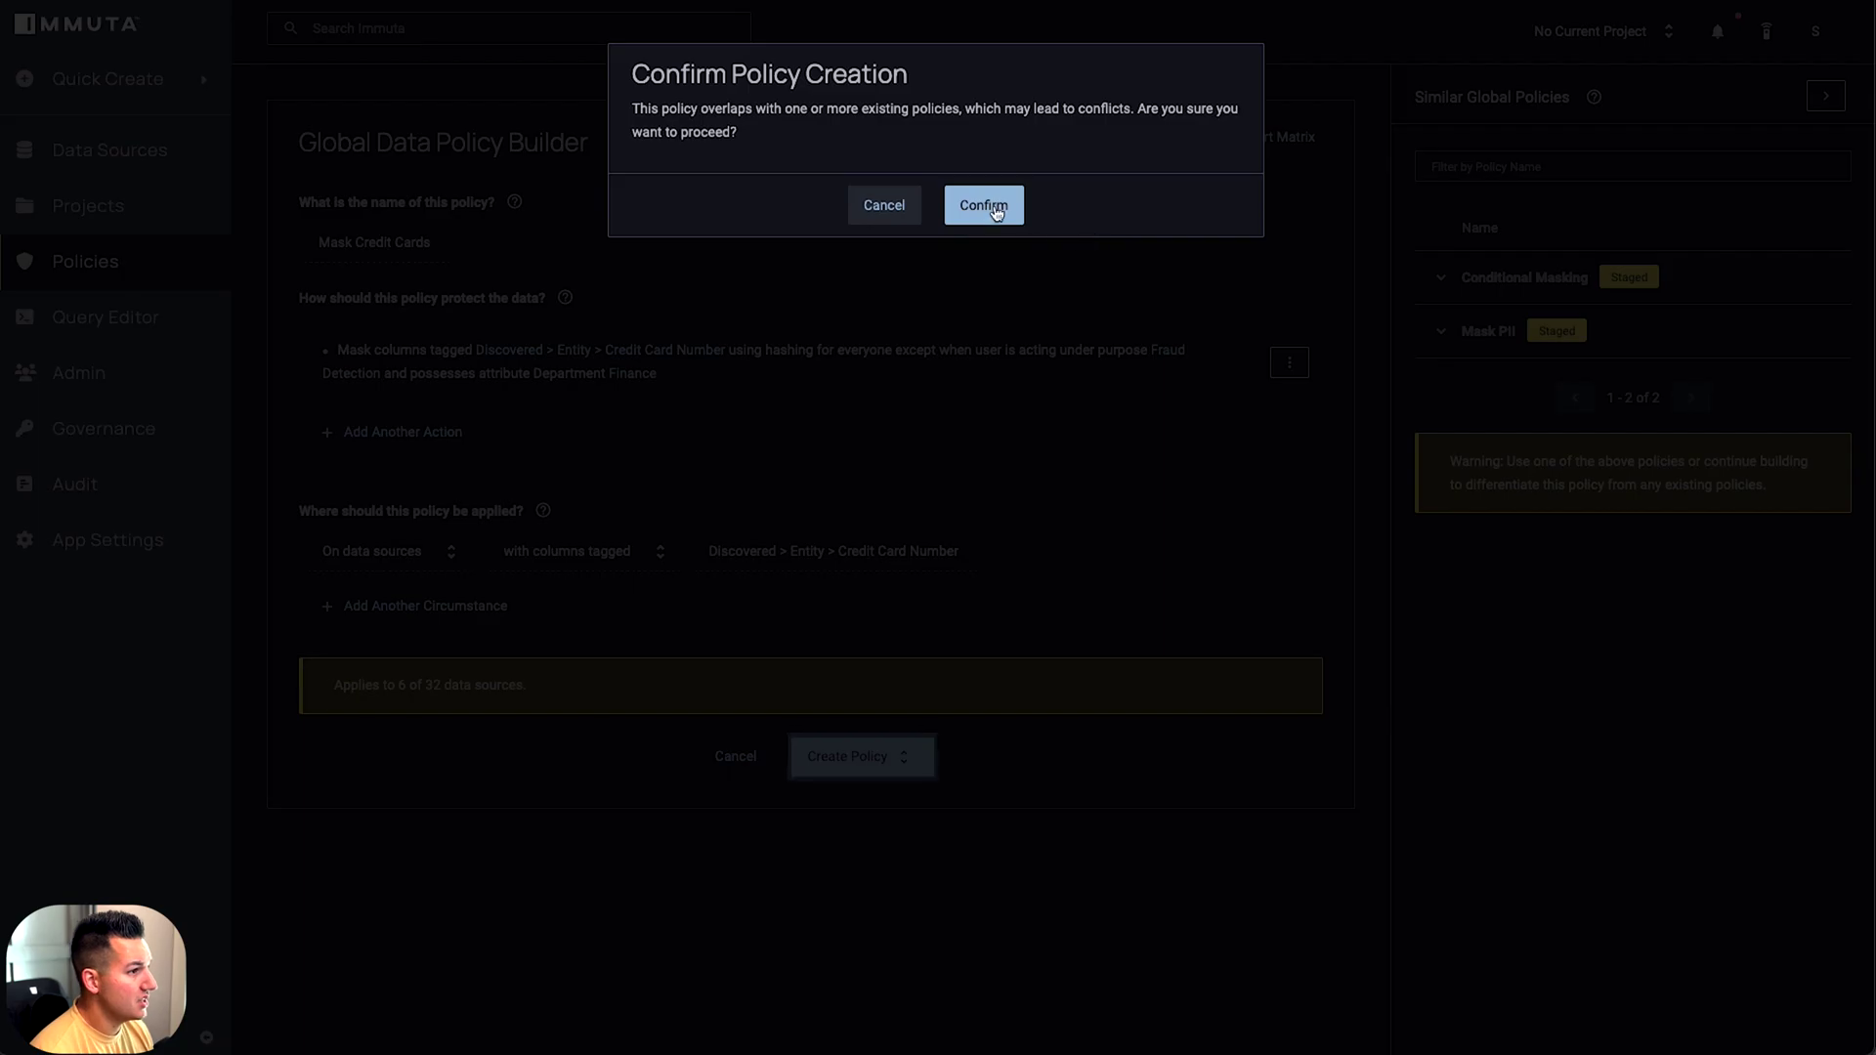
left_click(995, 212)
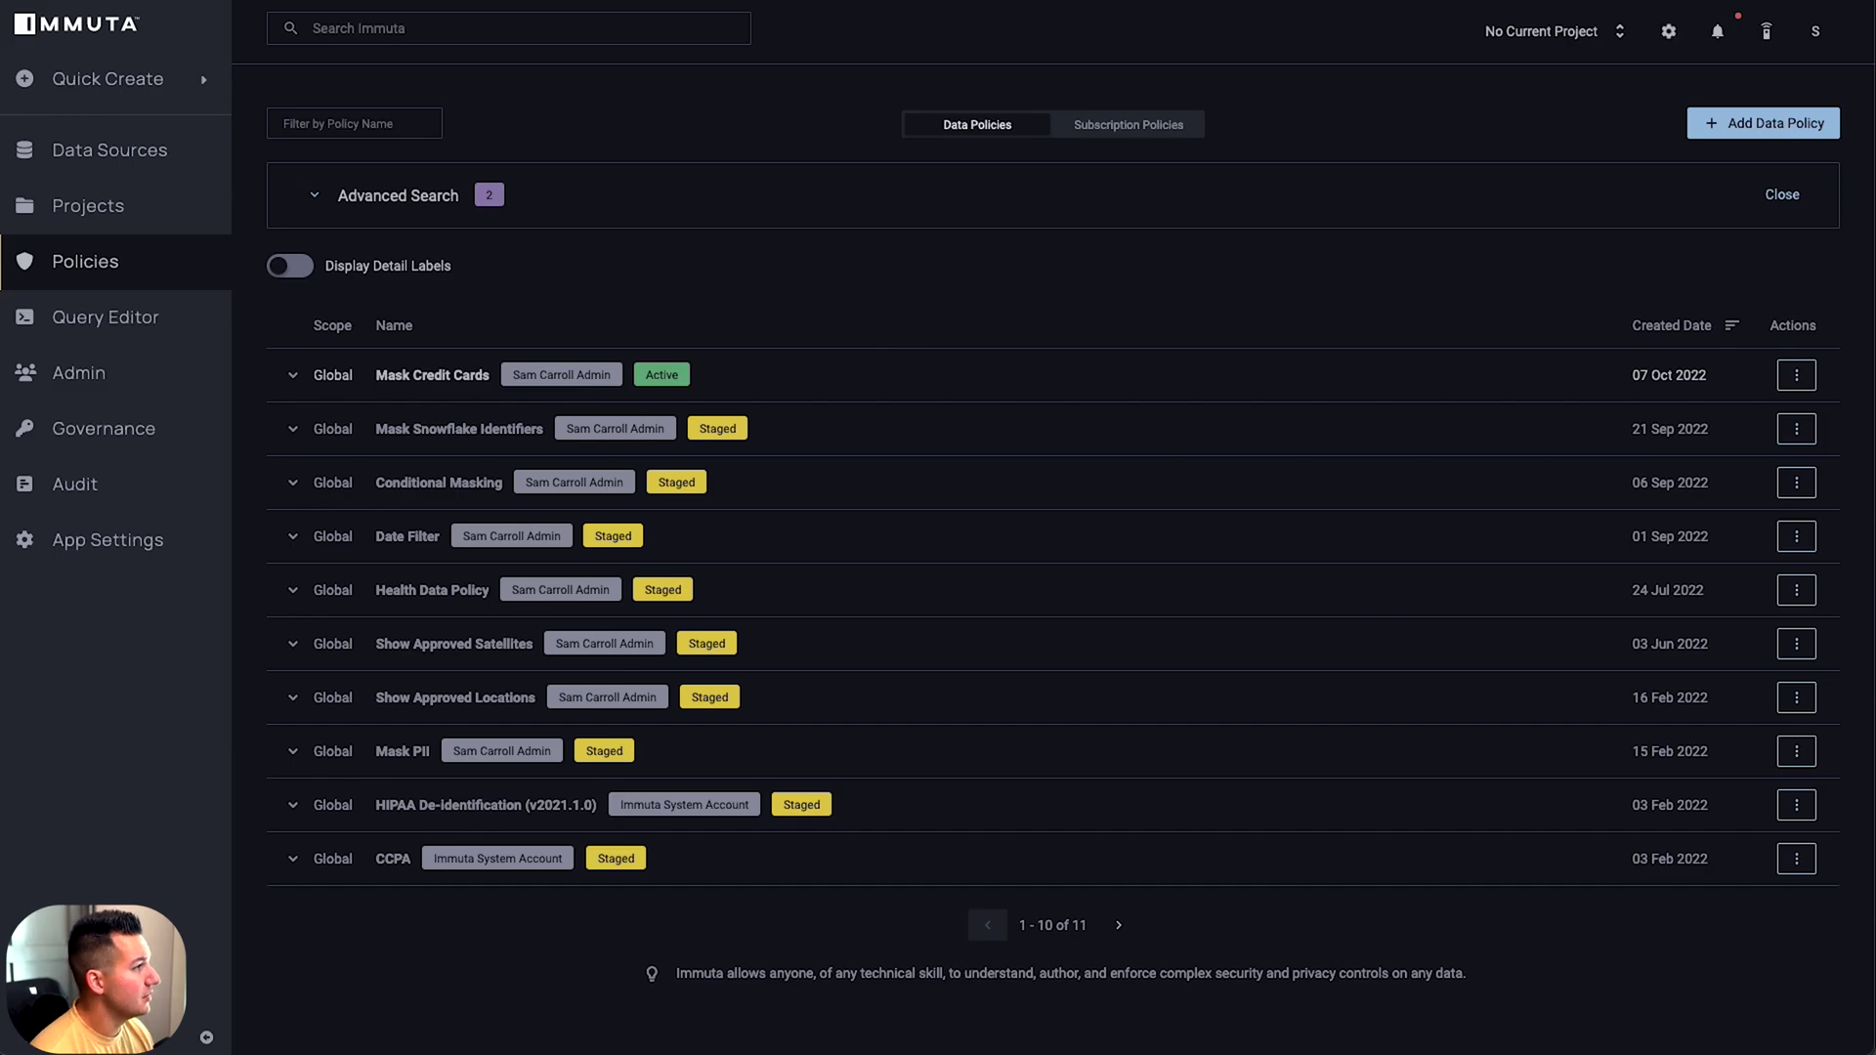
Refresh the data policies and review the data sources the Mask Credit Cards policy applies to, ending on the full data source list
key("F5")
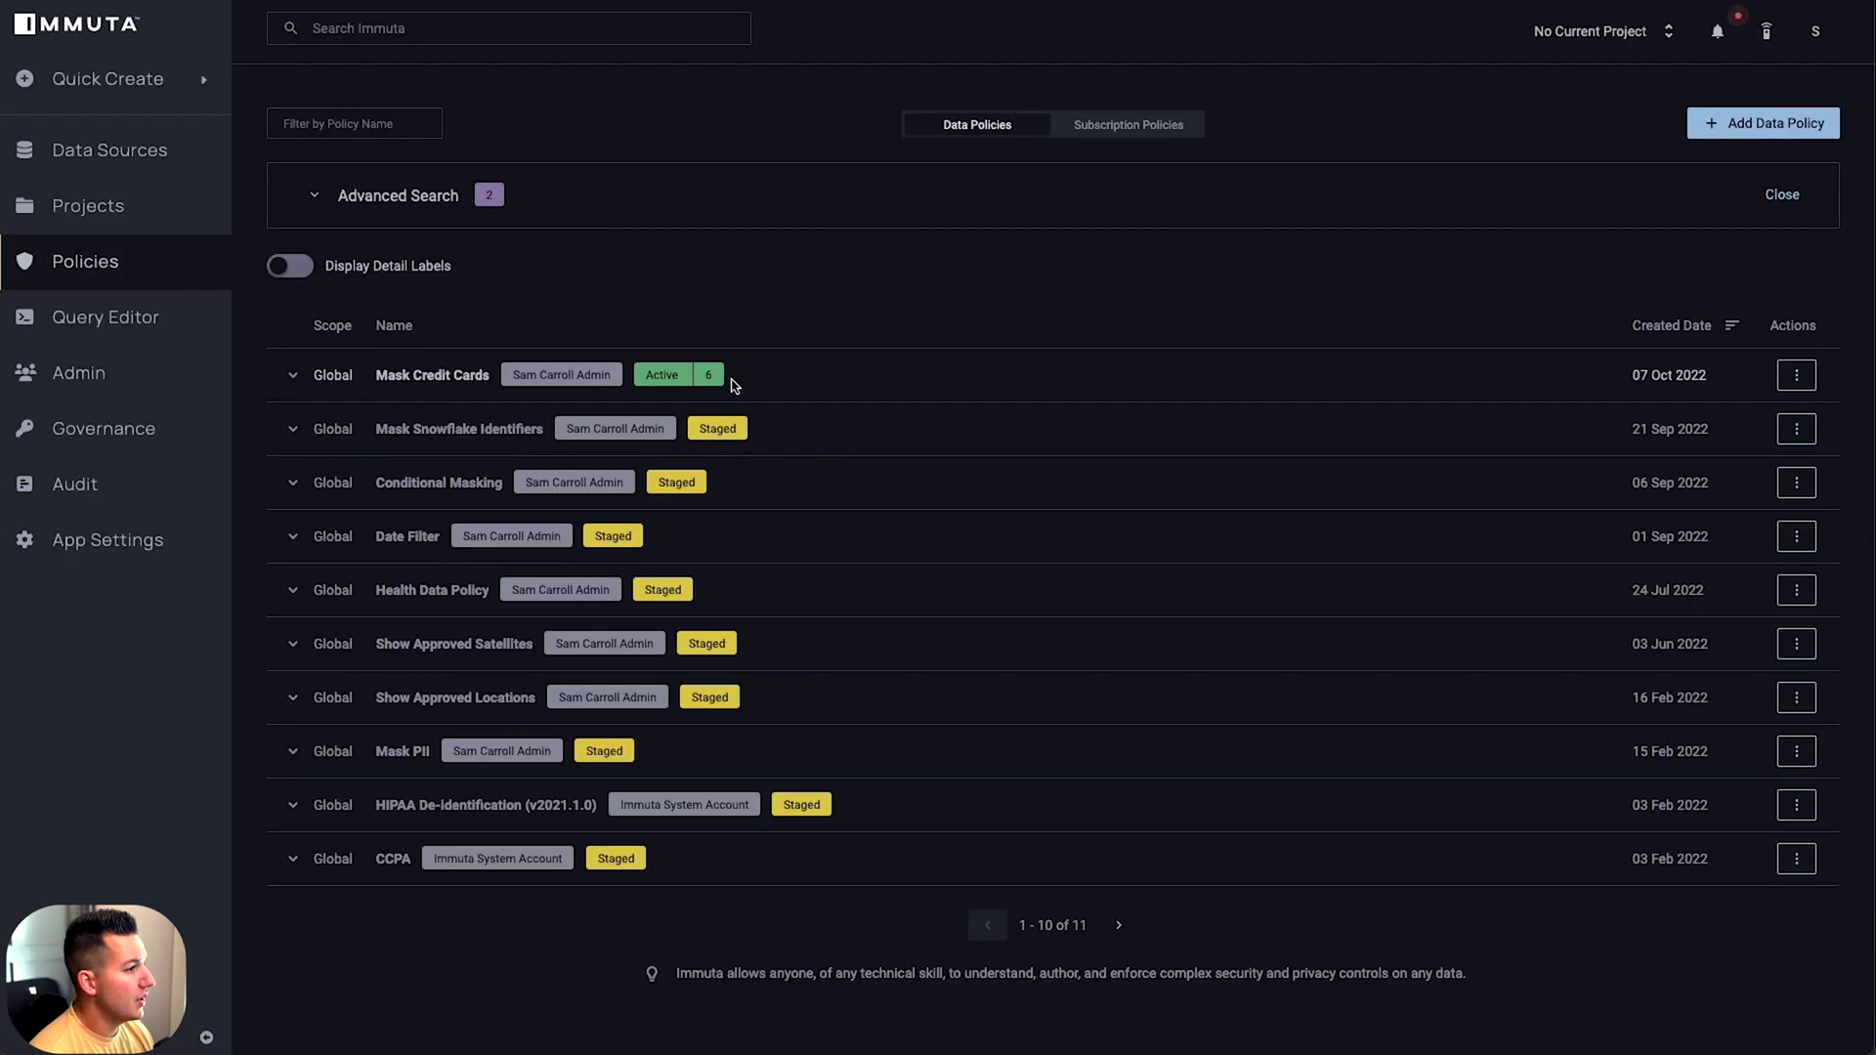
left_click(711, 376)
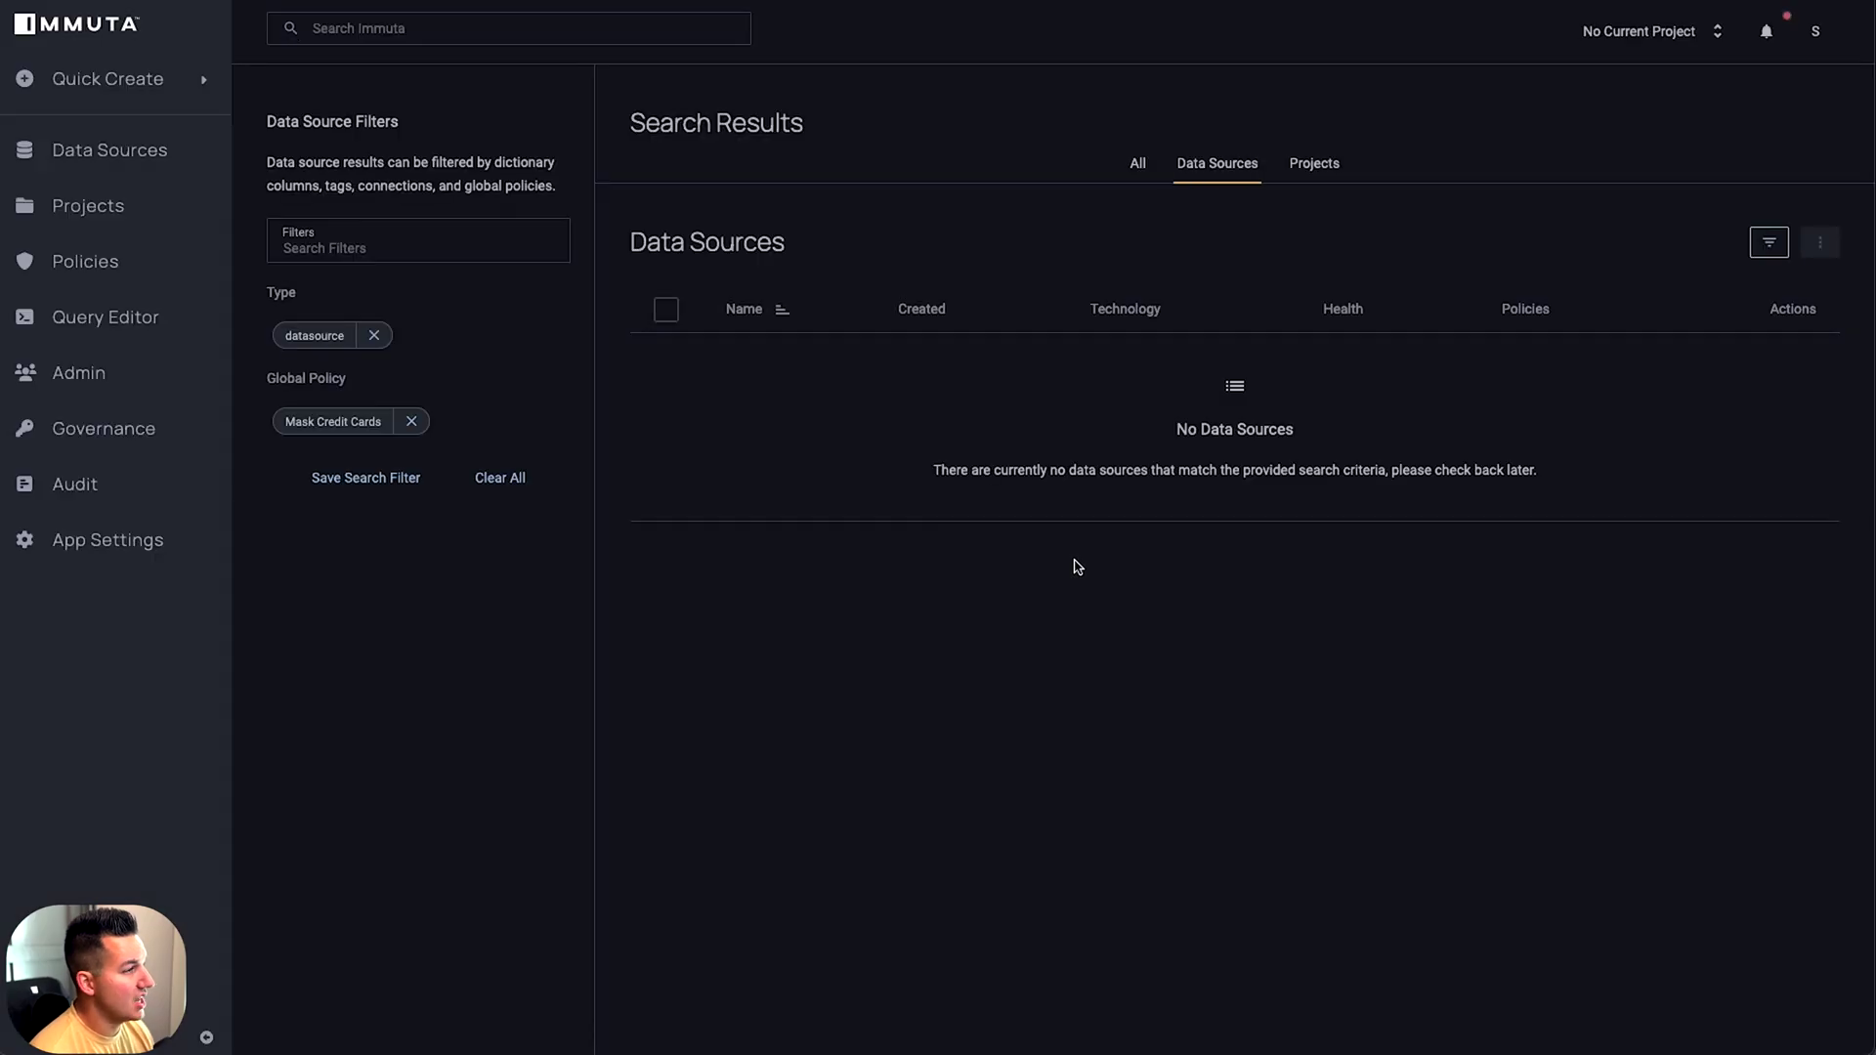
scroll(1041, 752, "down", 1)
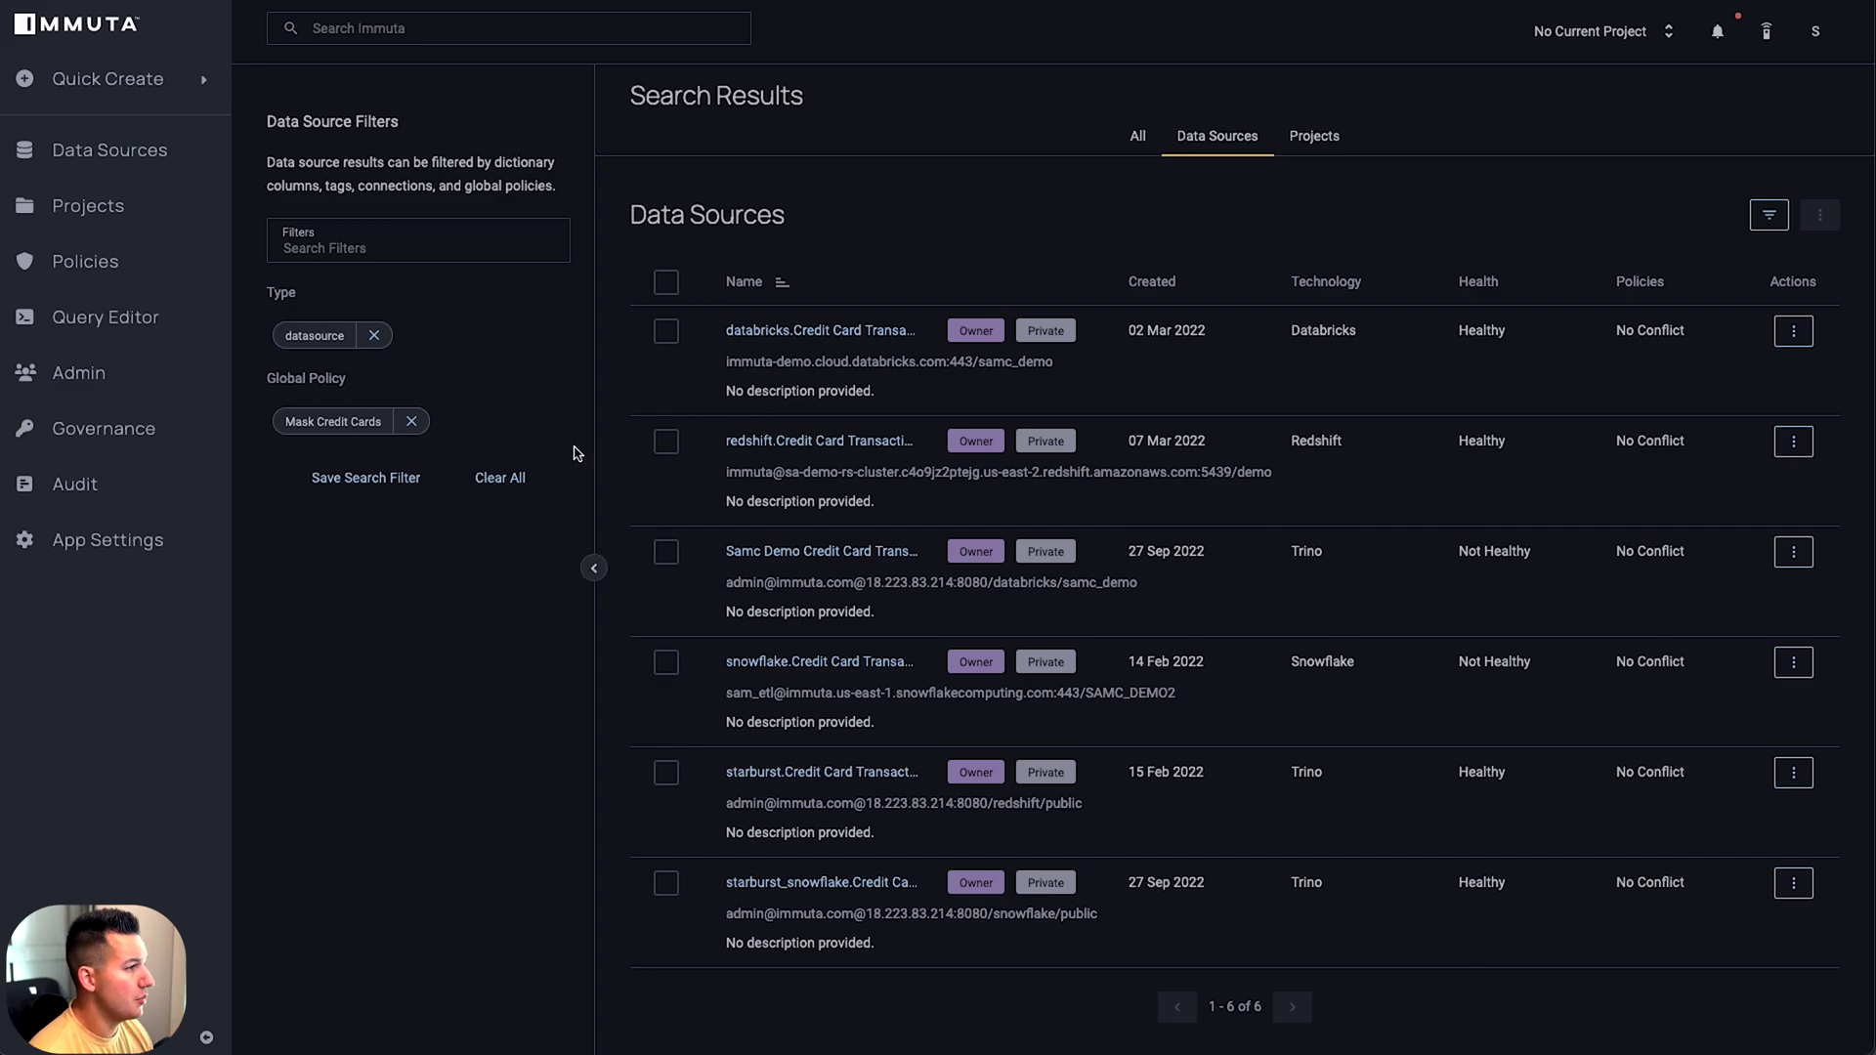
left_click(77, 143)
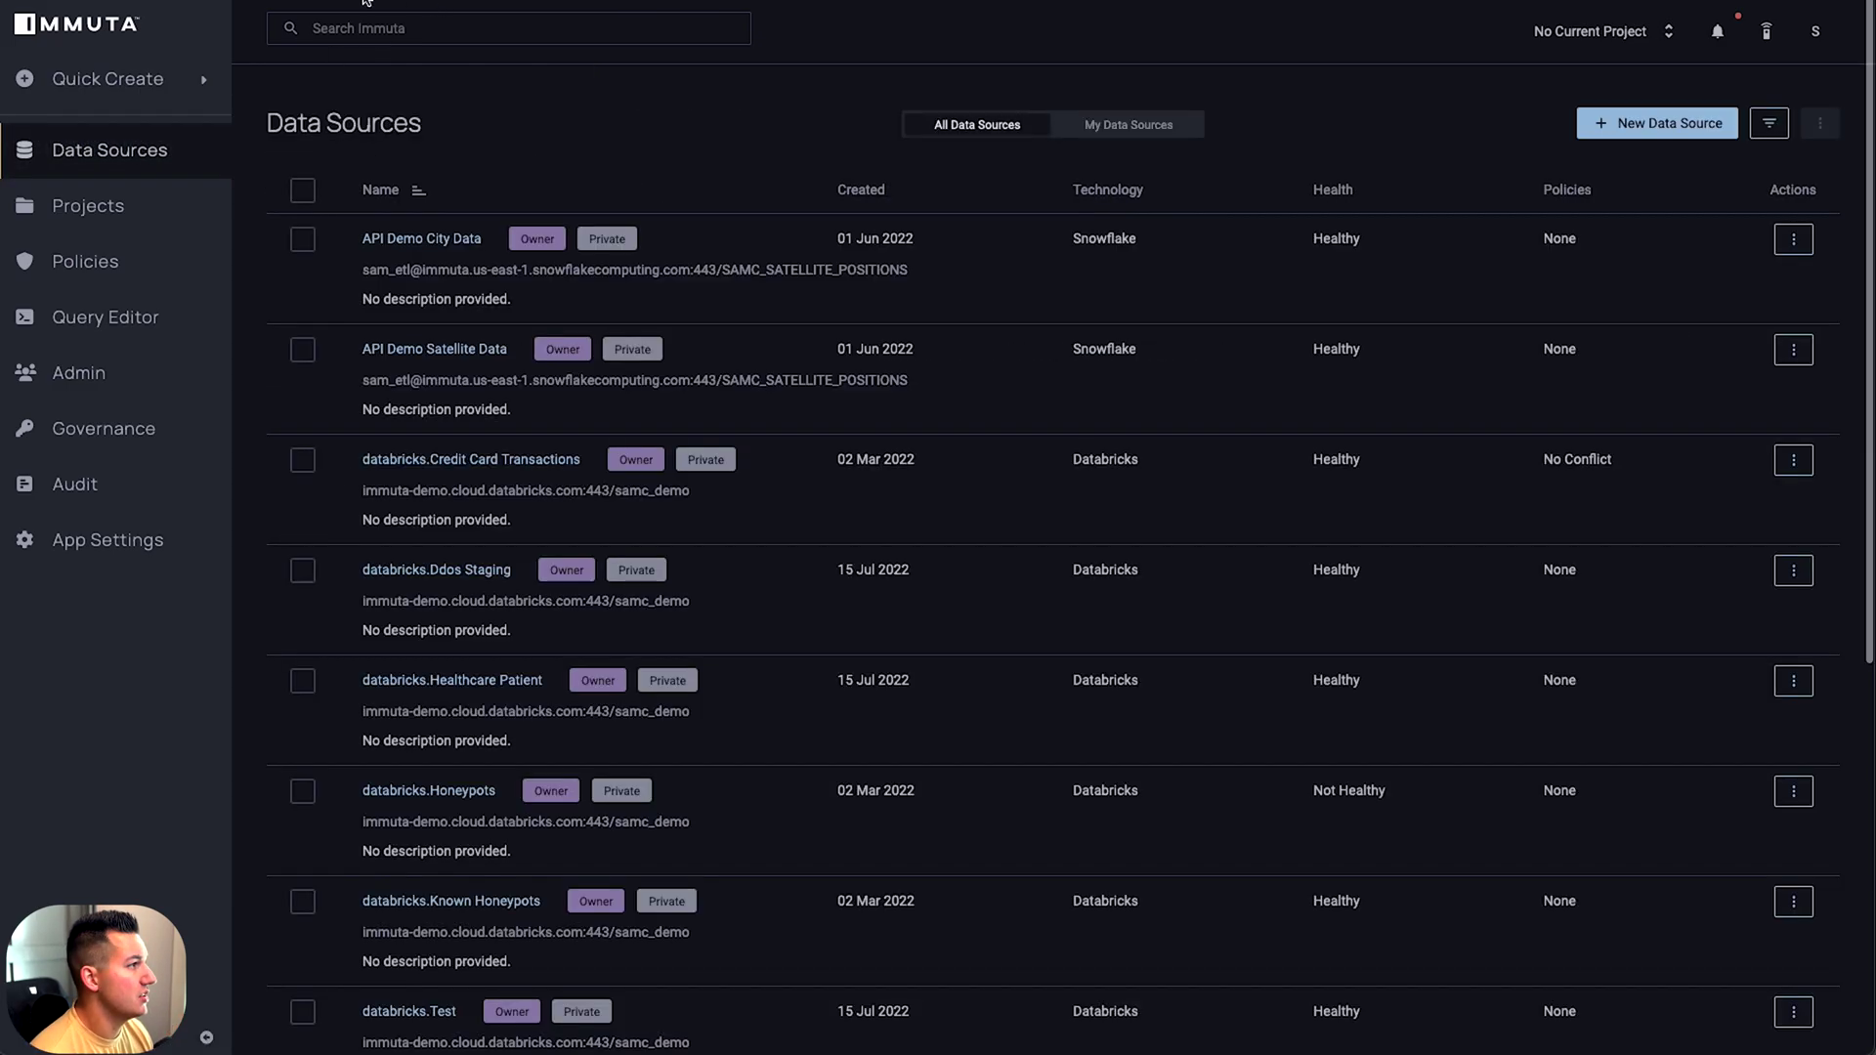
Switch to Starburst, rerun the Raw Data query and widen the credit_card_number column to inspect the masked values
key("super+Tab")
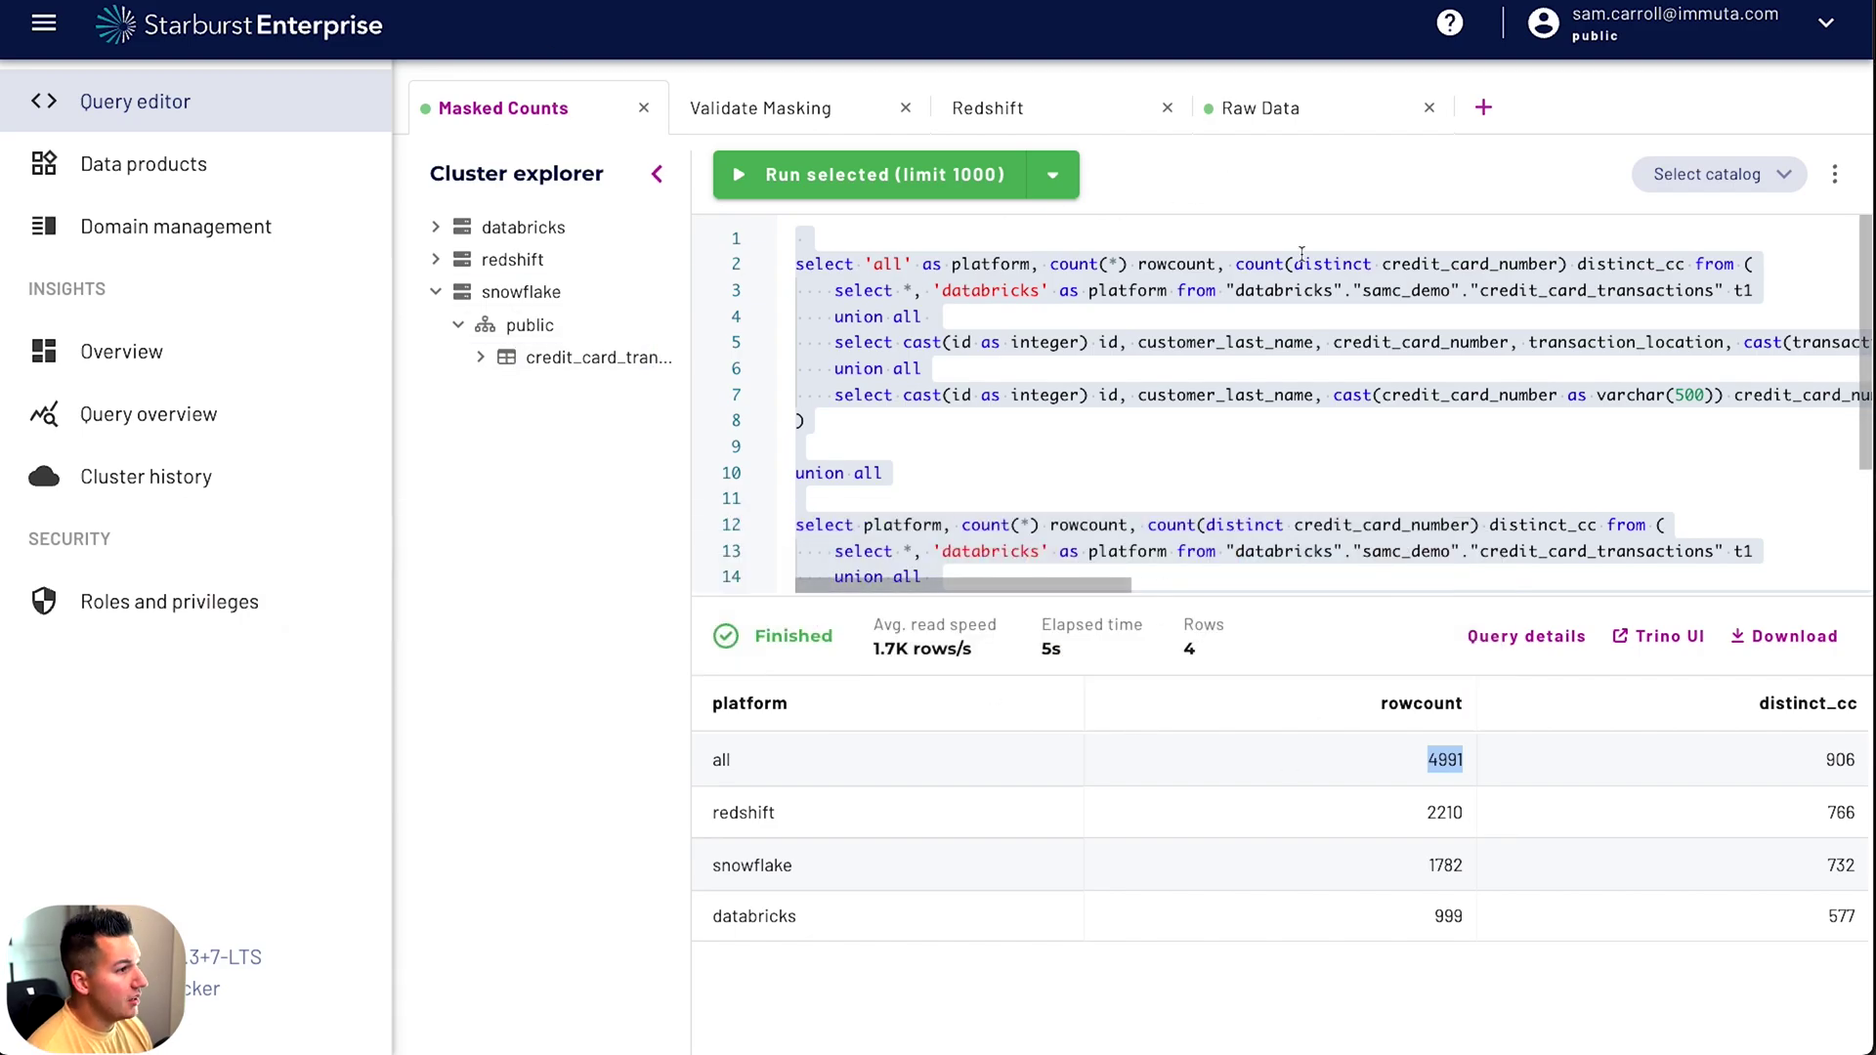
left_click(1261, 108)
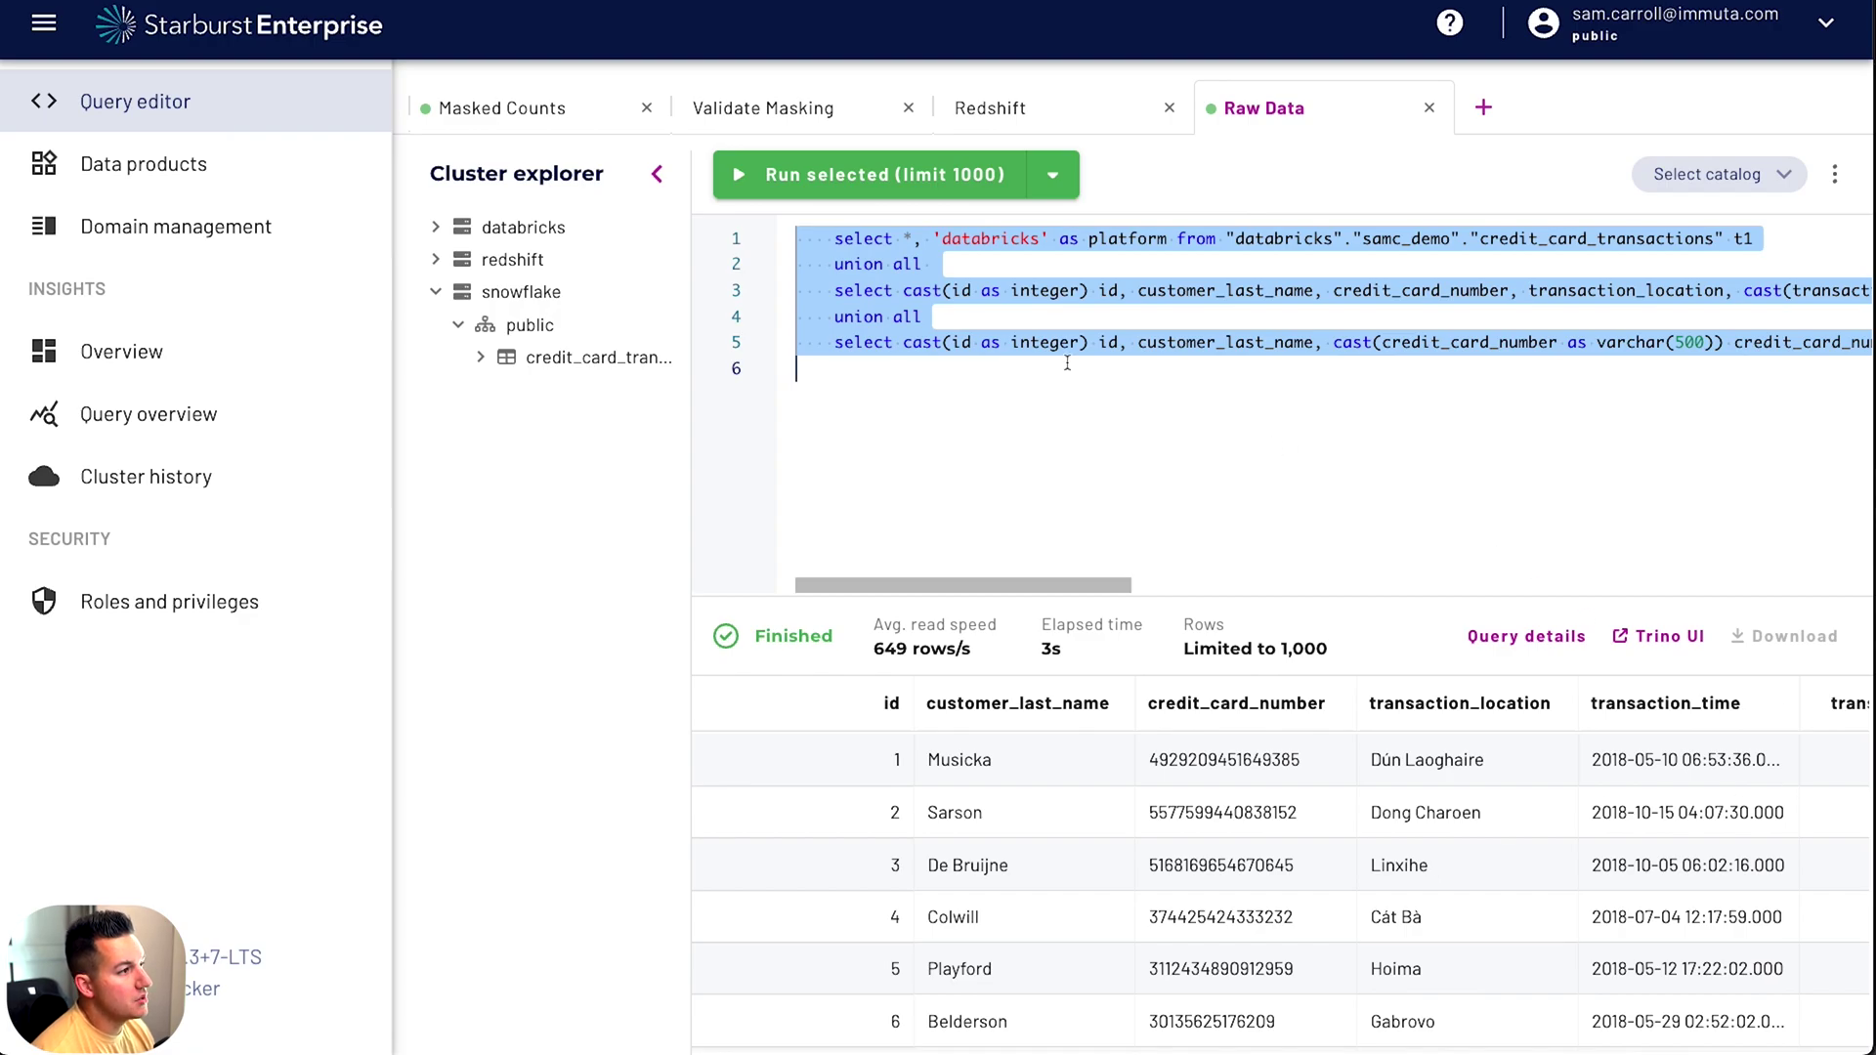
left_click(745, 174)
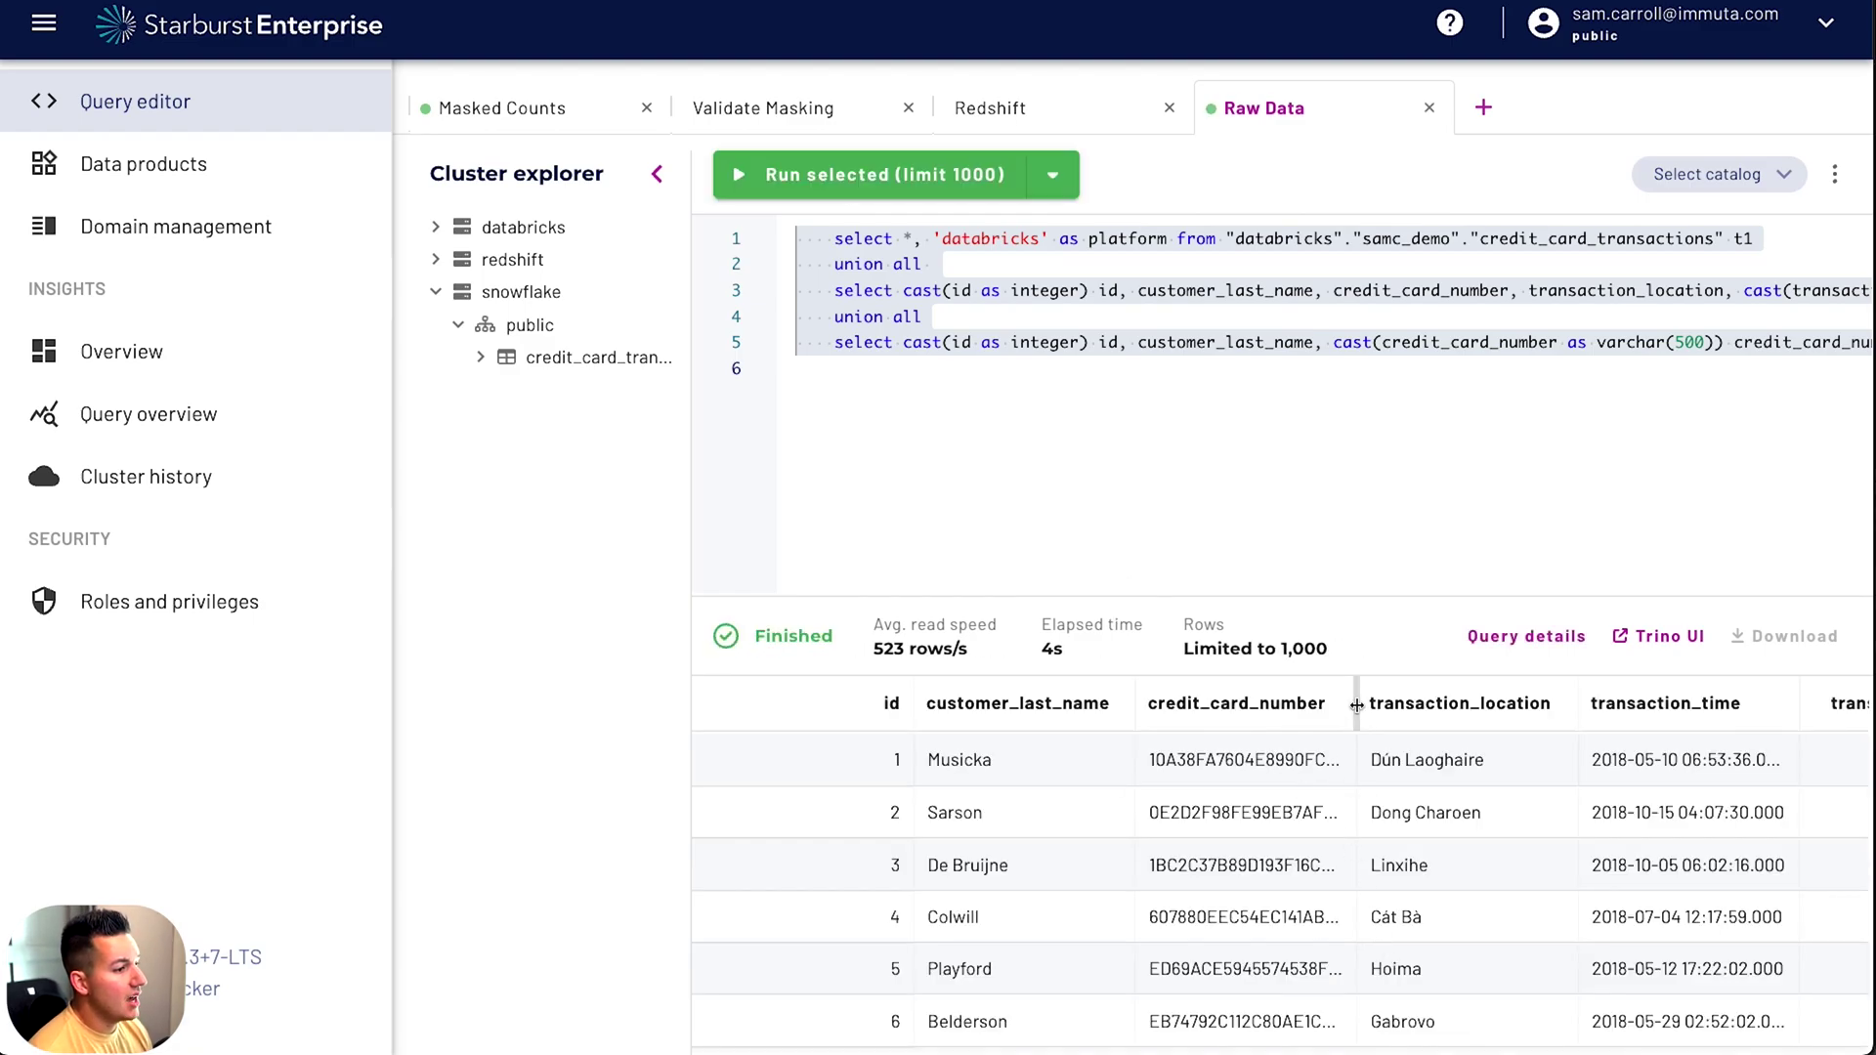
left_click_drag(1356, 701, 1501, 697)
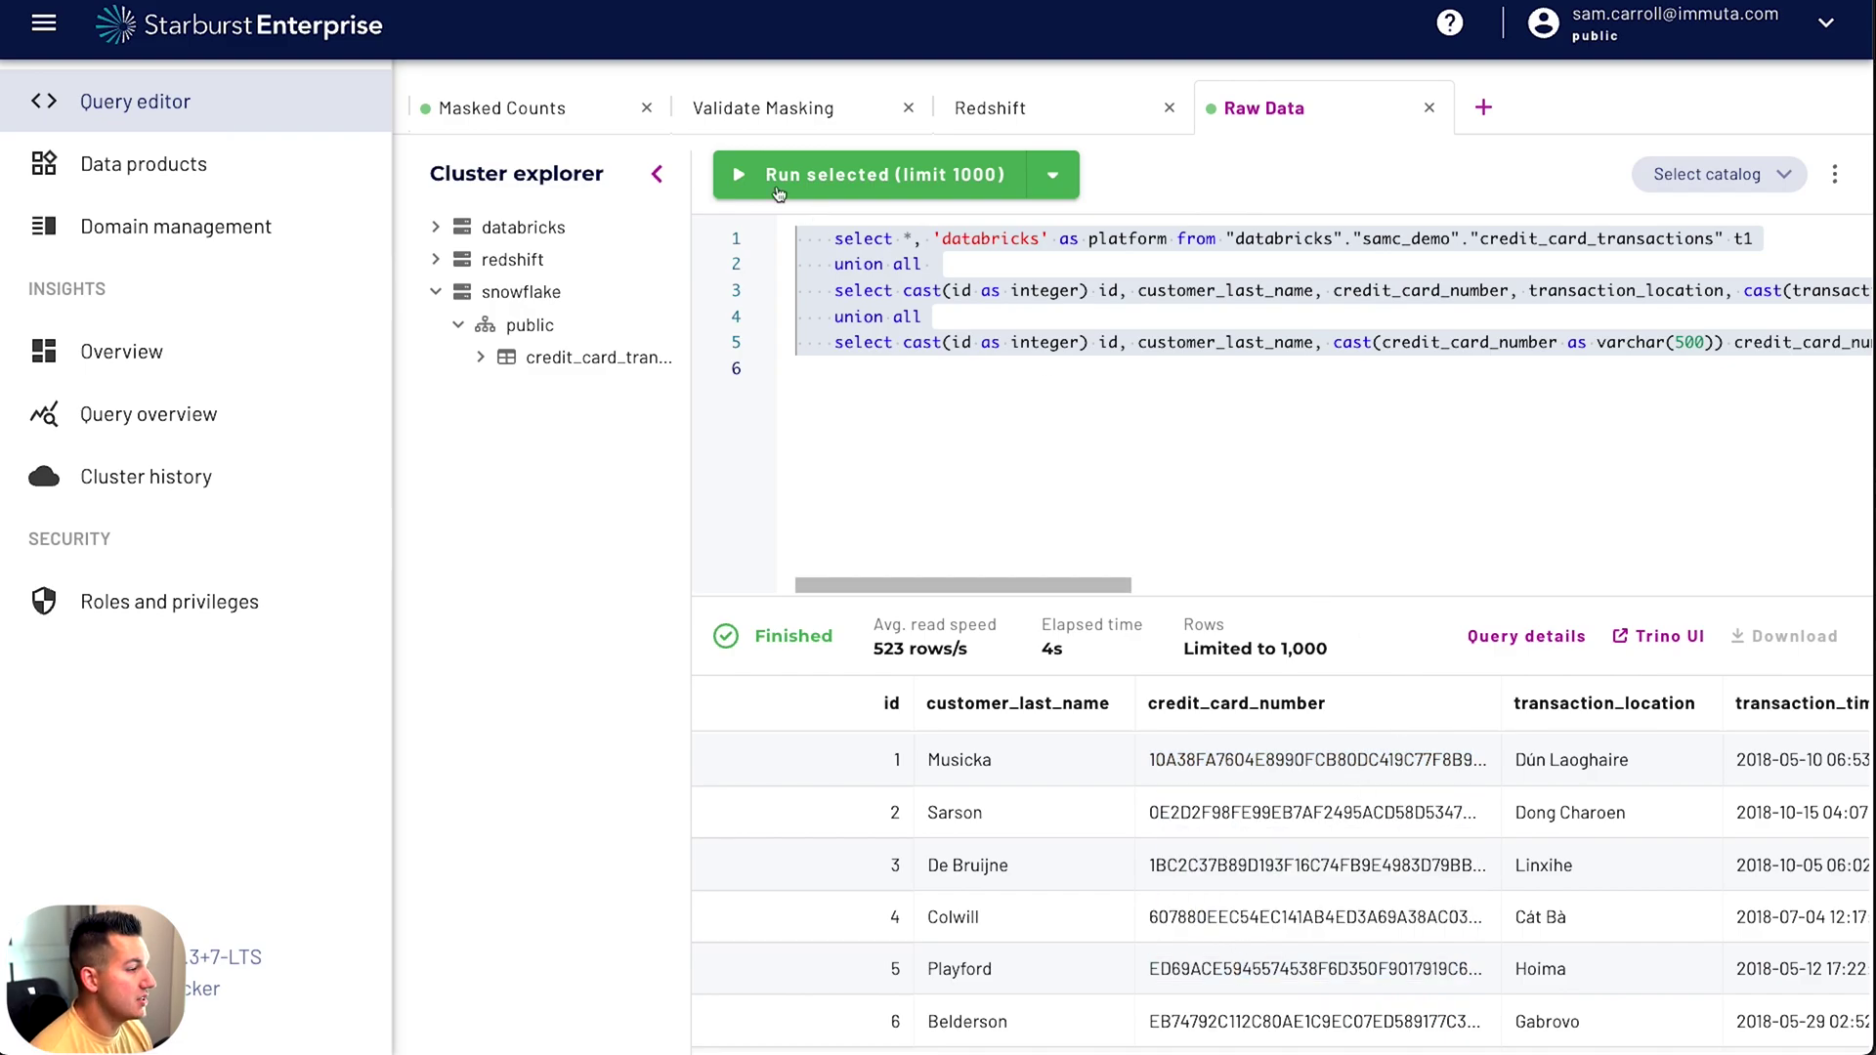
Rerun the Masked Counts query and check the distinct_cc value for all platforms combined
left_click(474, 110)
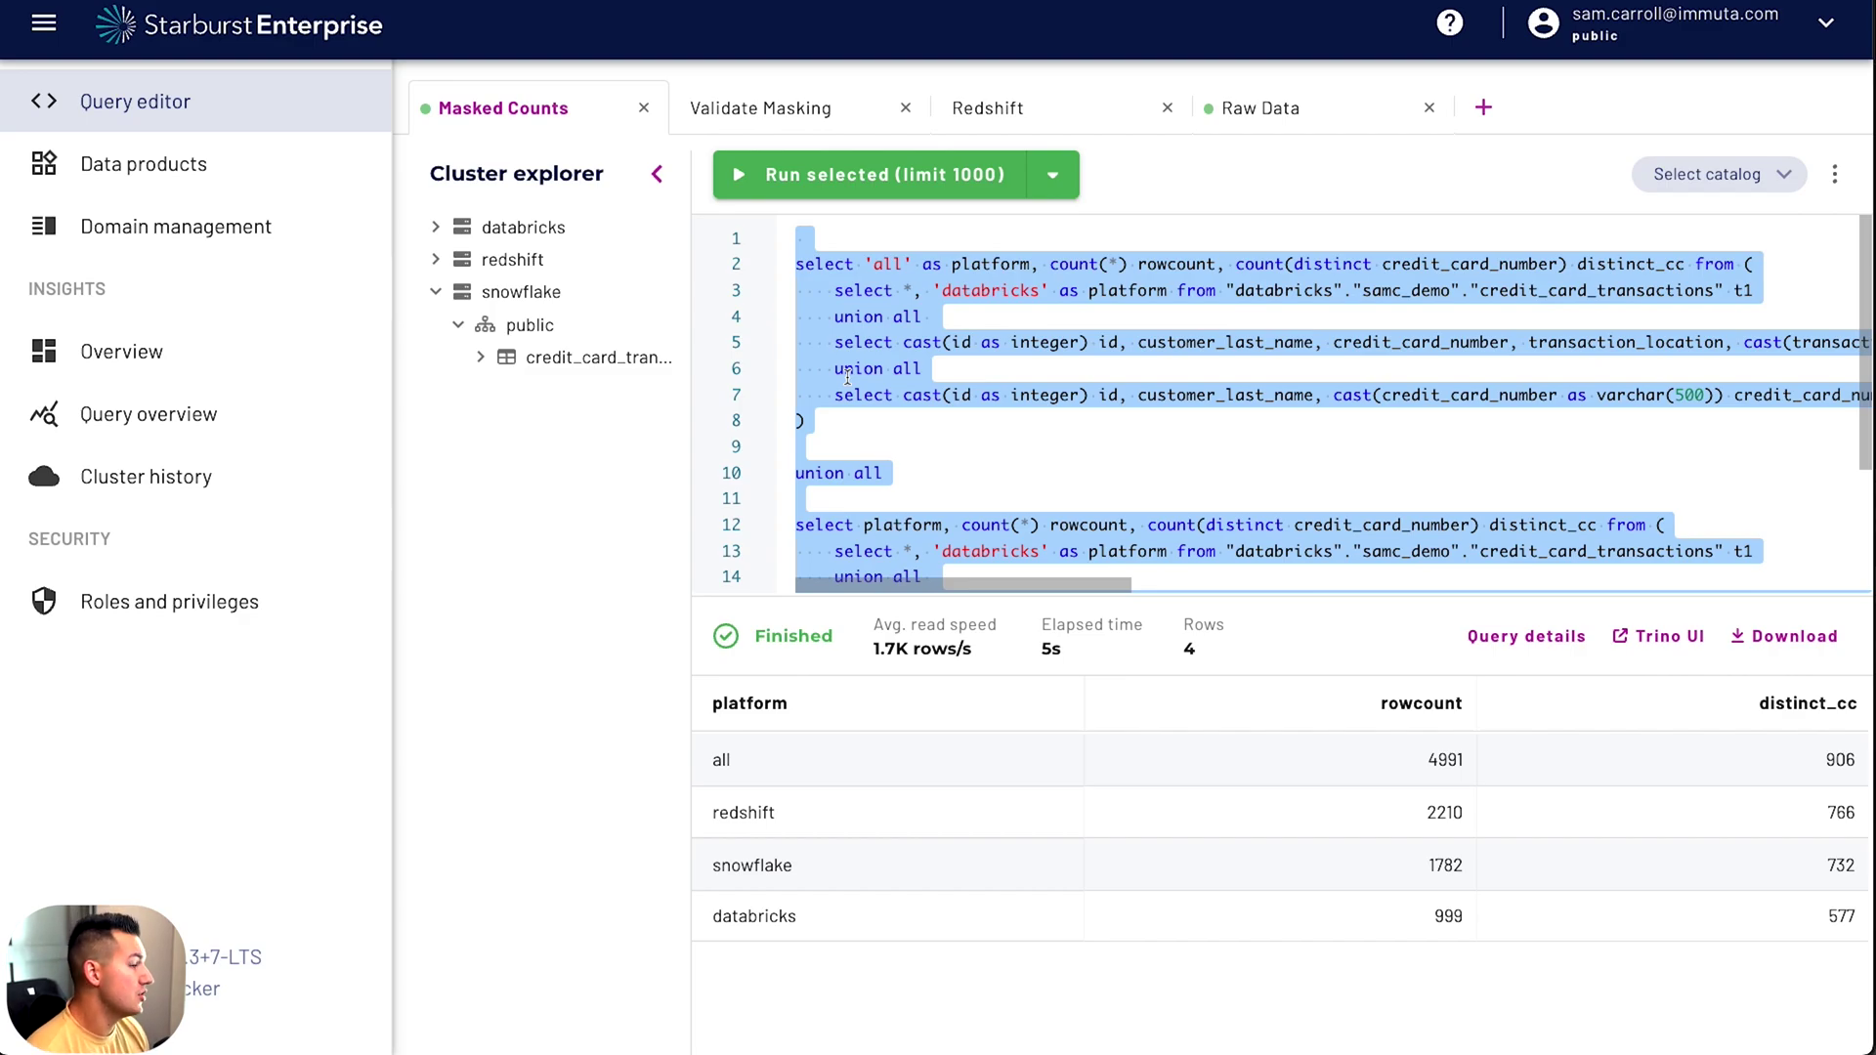
left_click(859, 177)
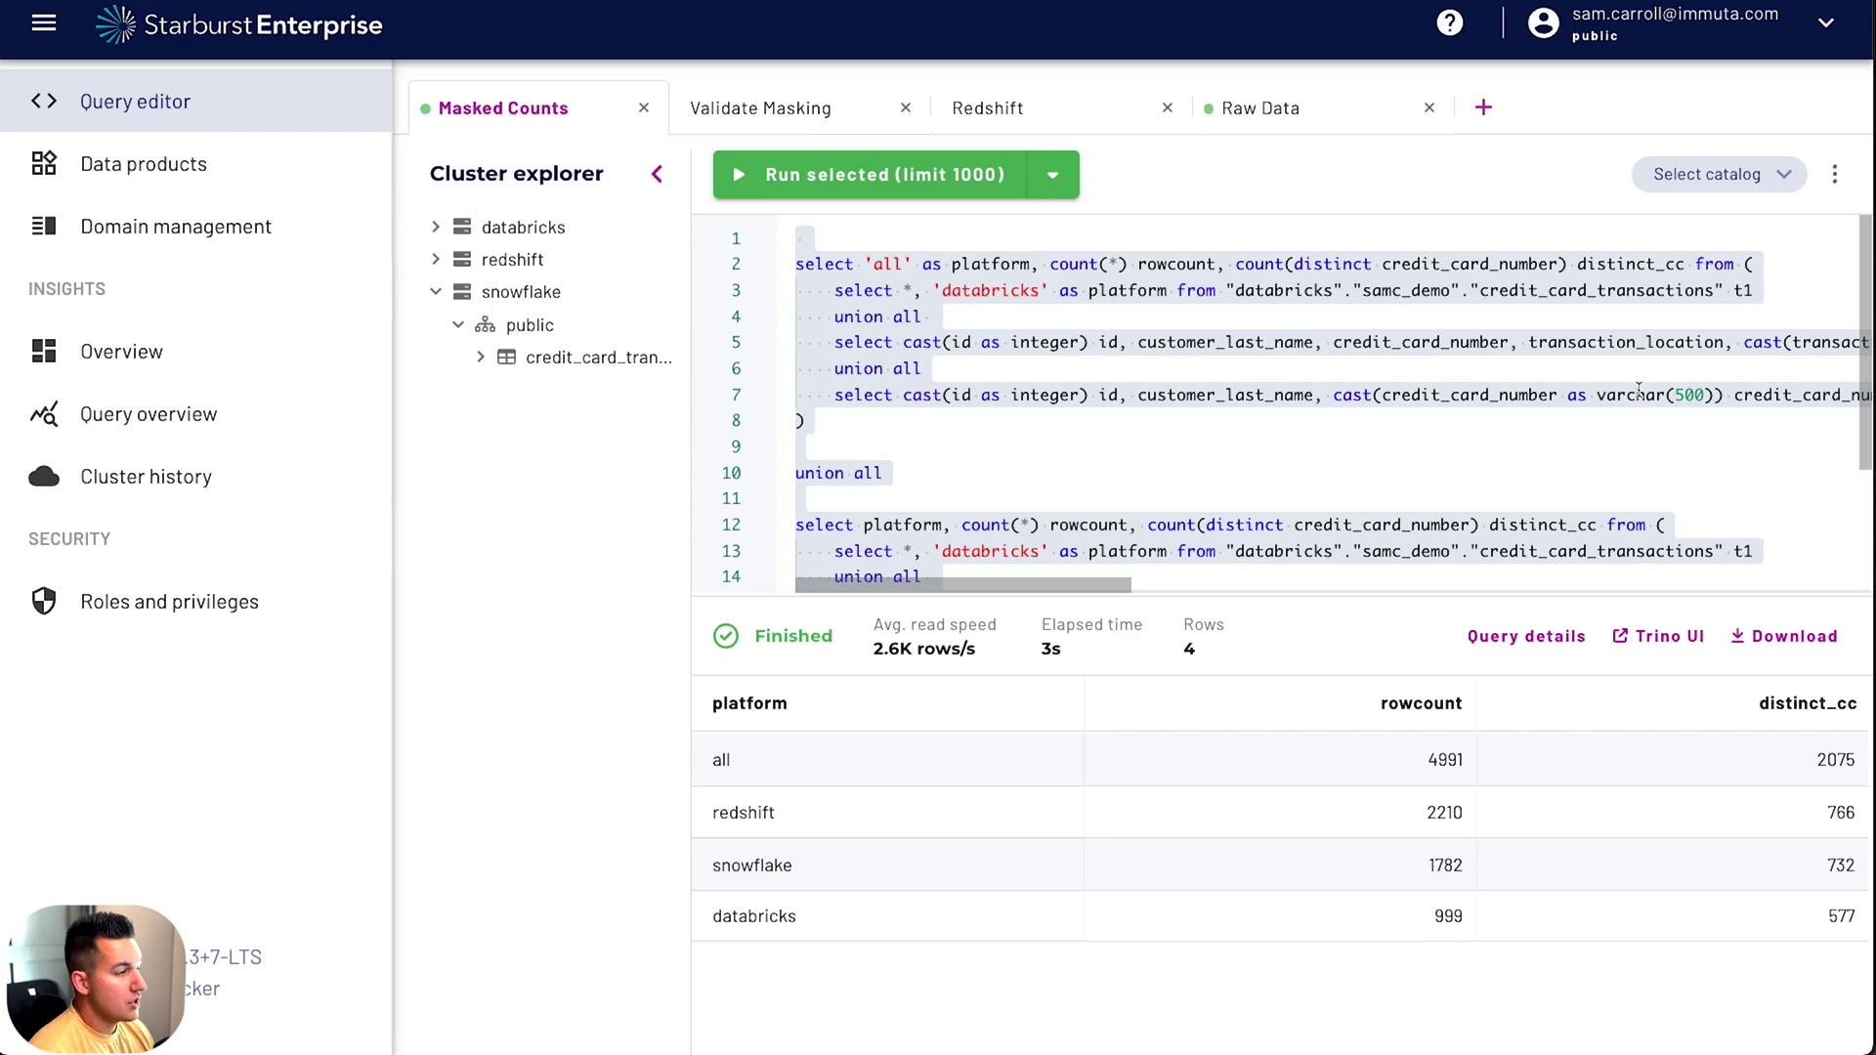
double_click(1829, 761)
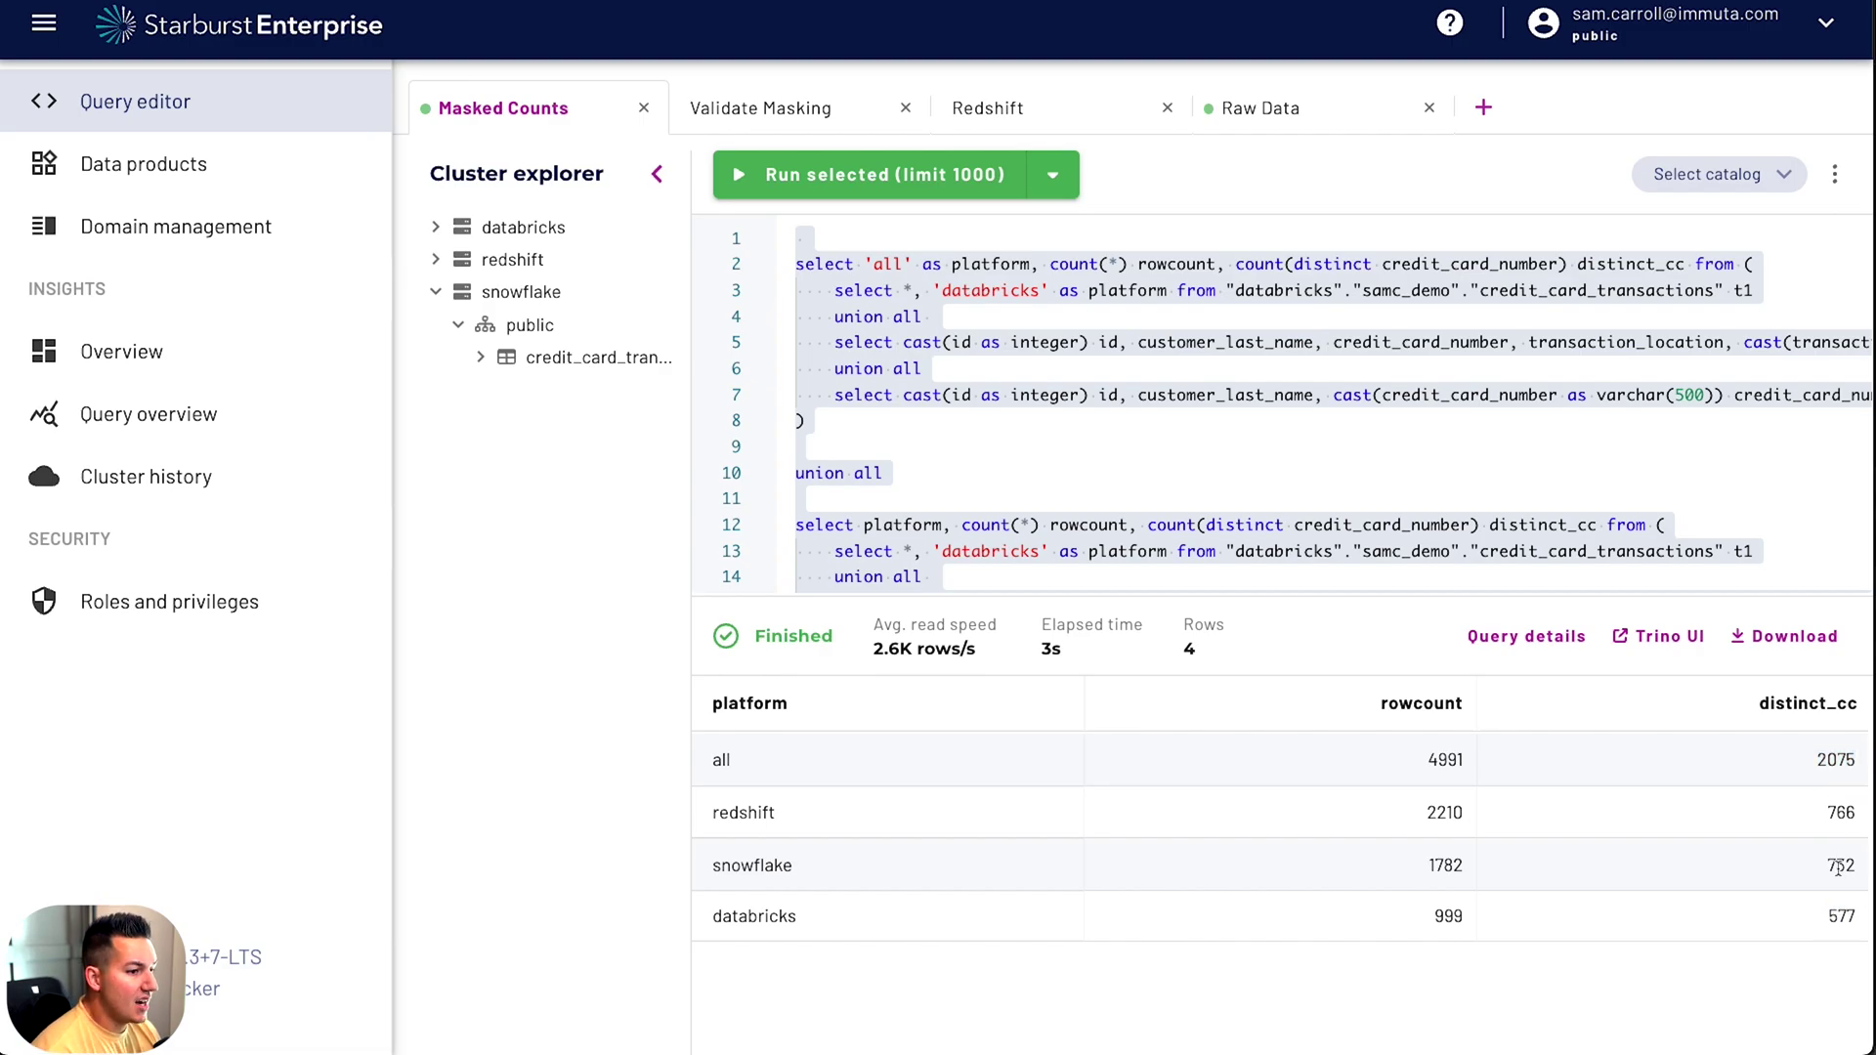
Compare the distinct_cc values of redshift, snowflake and databricks with the combined total in the Masked Counts results
double_click(1841, 813)
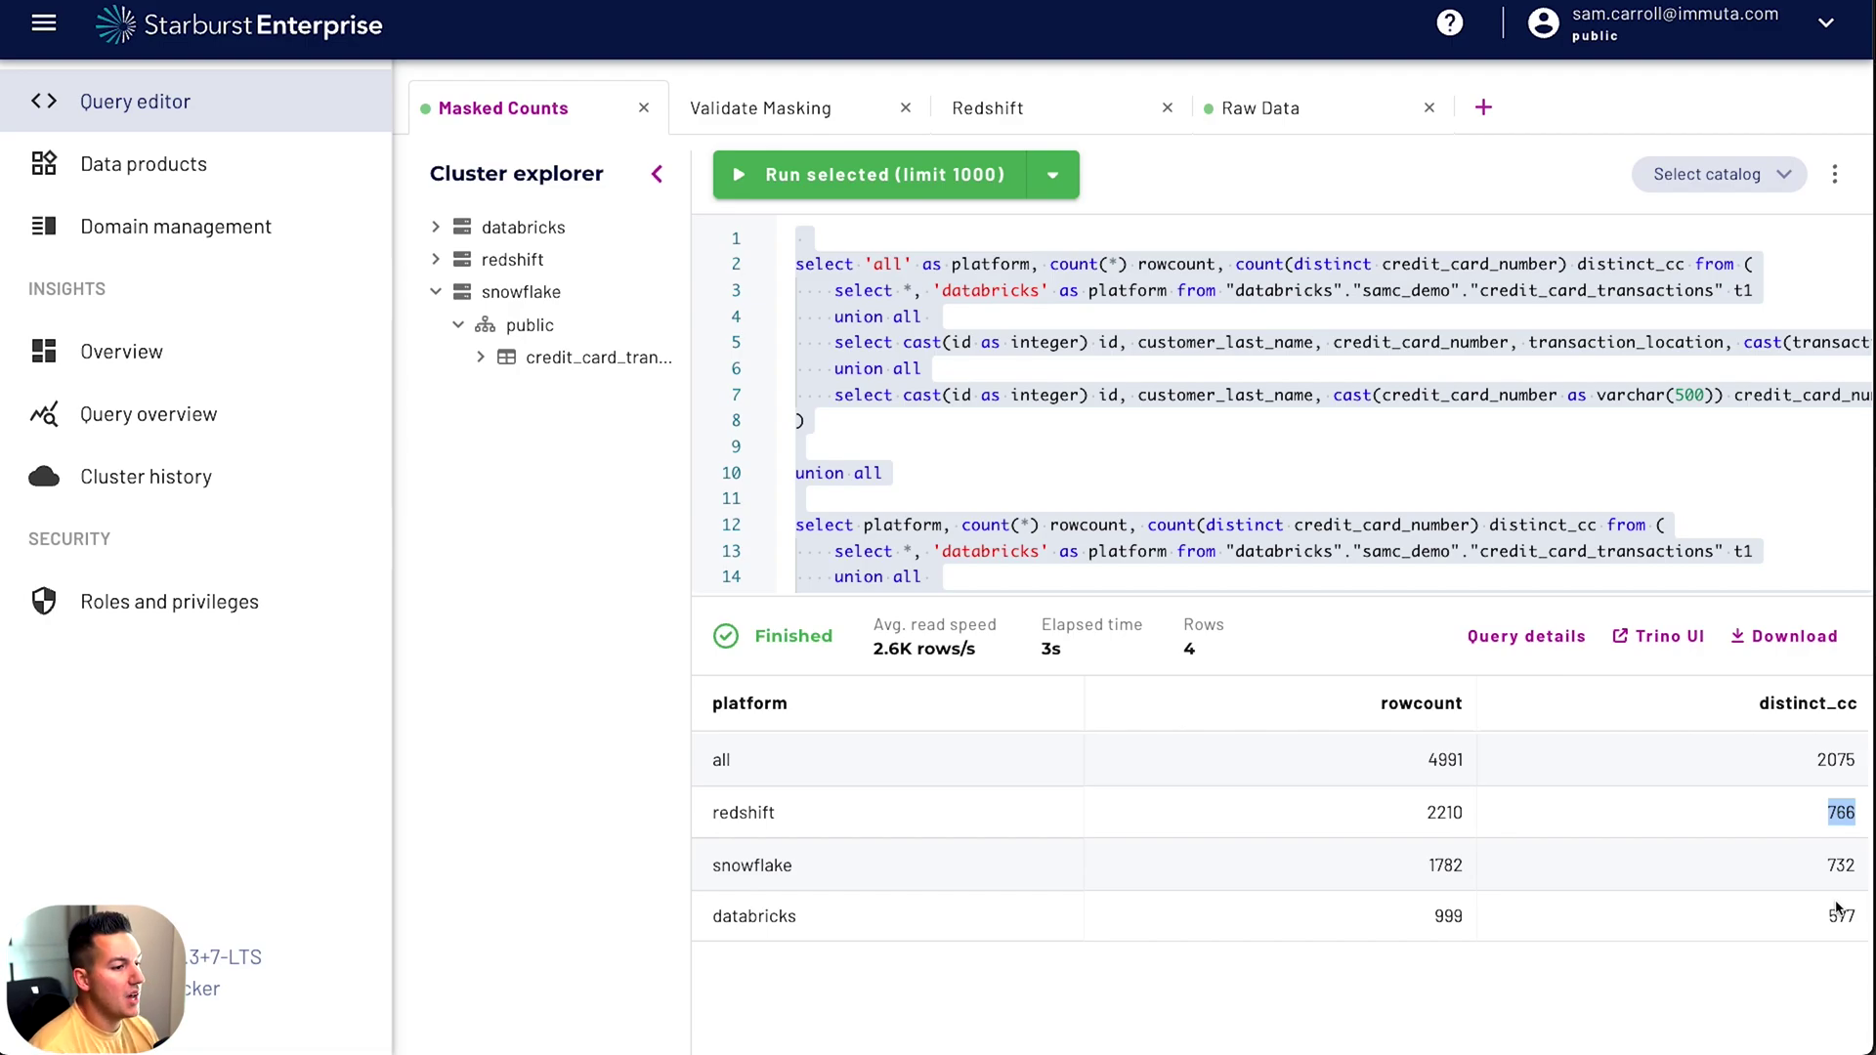
left_click(1820, 767)
double_click(1841, 812)
double_click(1840, 864)
double_click(1839, 916)
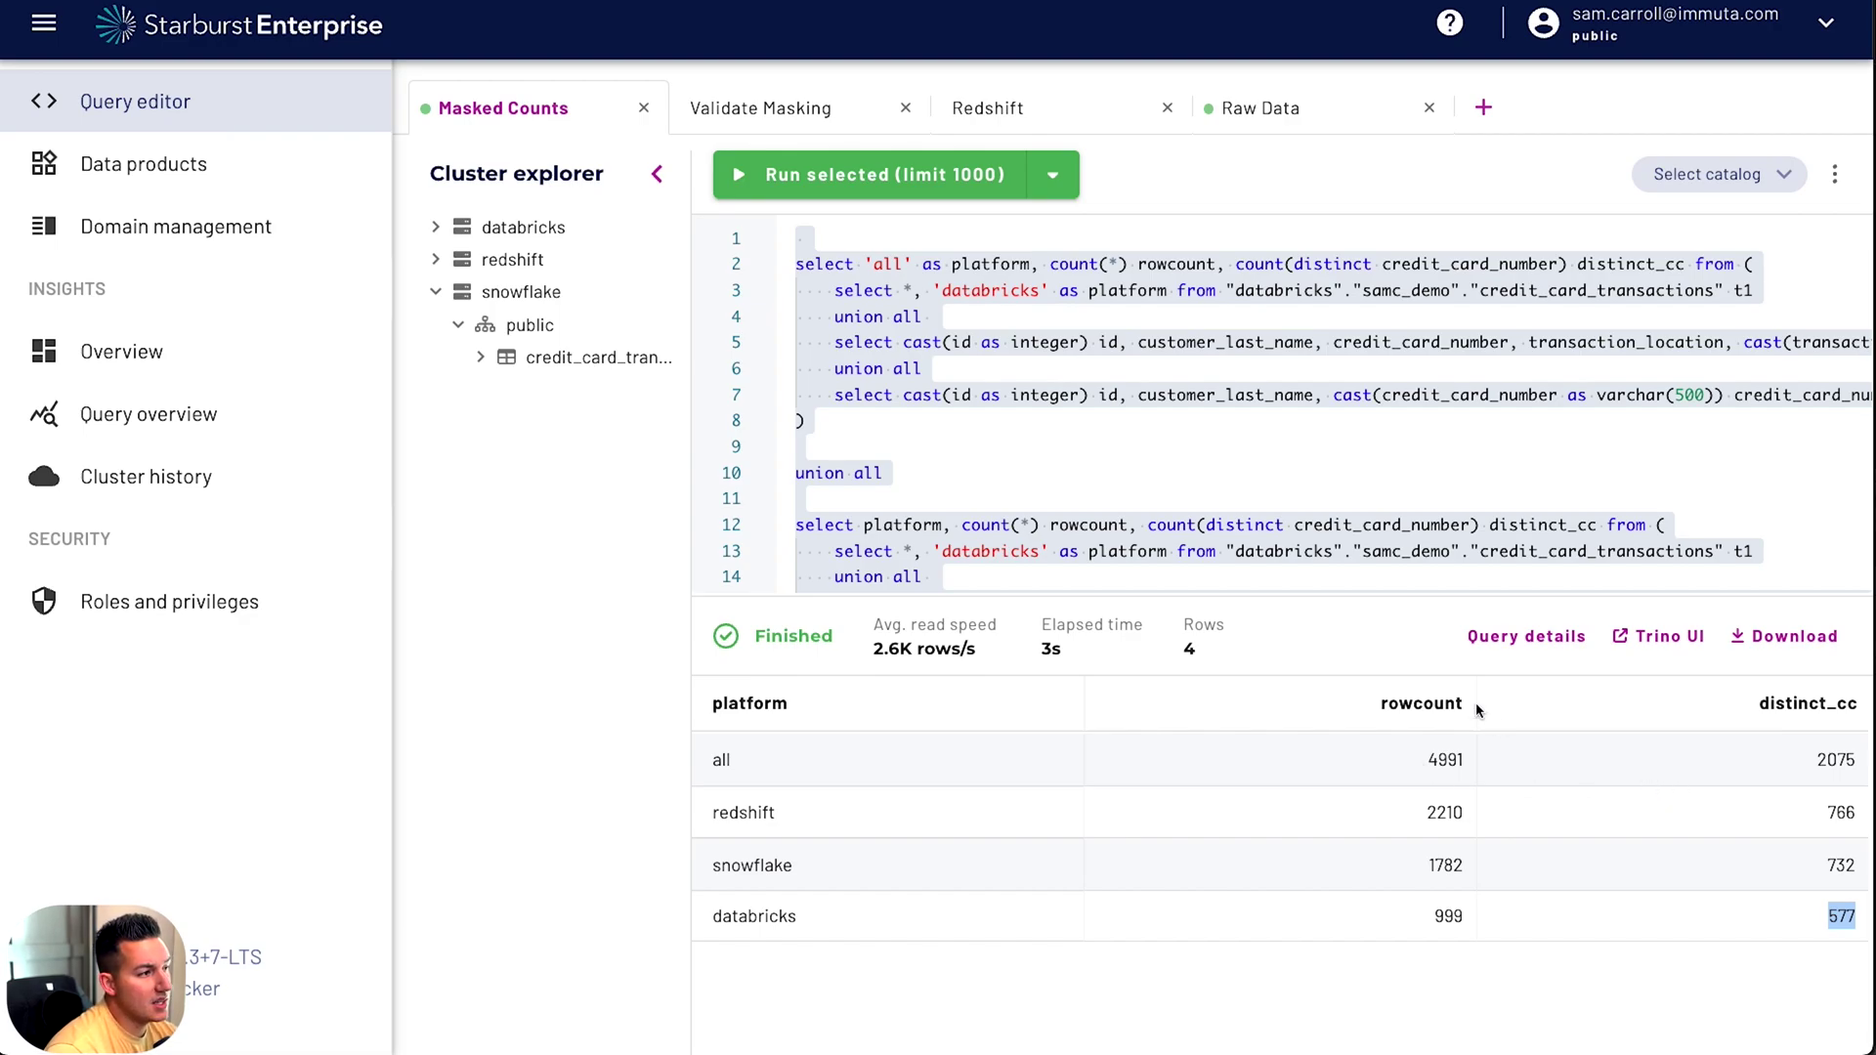
Open the Validate Masking query and examine its where clause filtering on customer_last_name and transaction_country
left_click(764, 107)
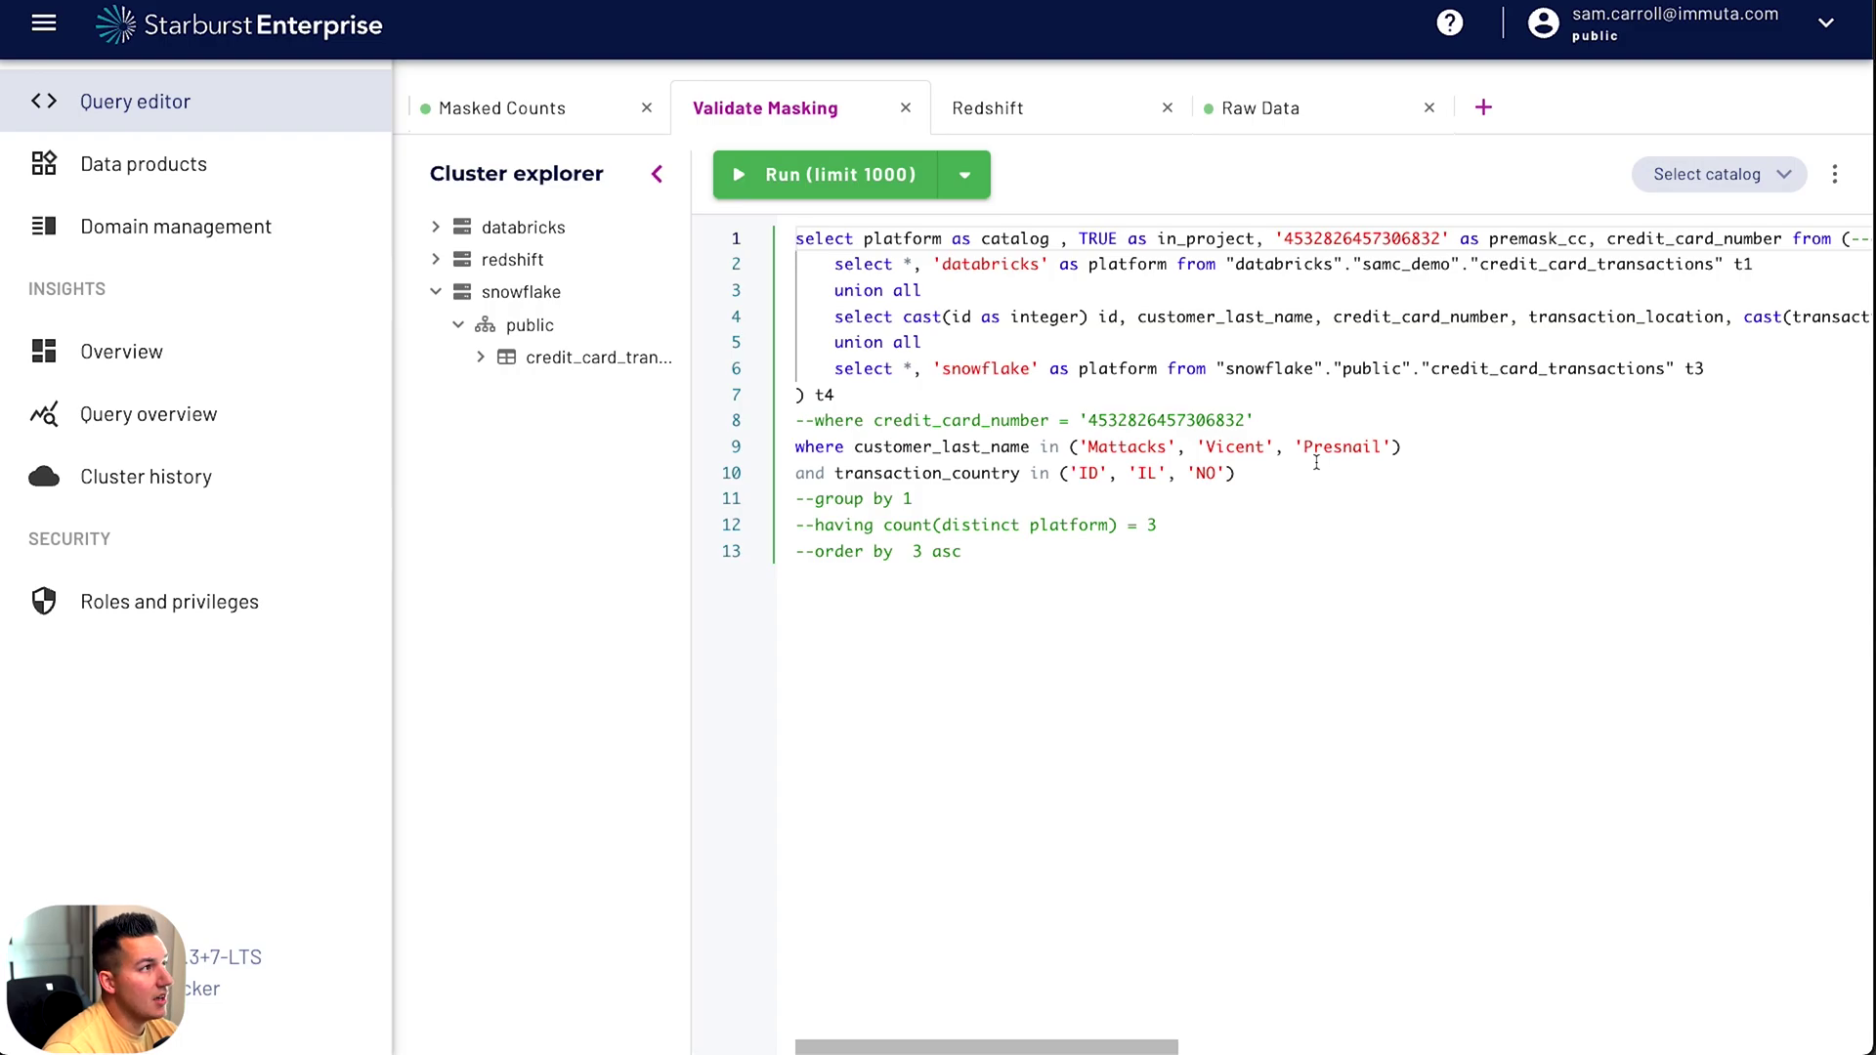
double_click(1190, 419)
left_click(1235, 473)
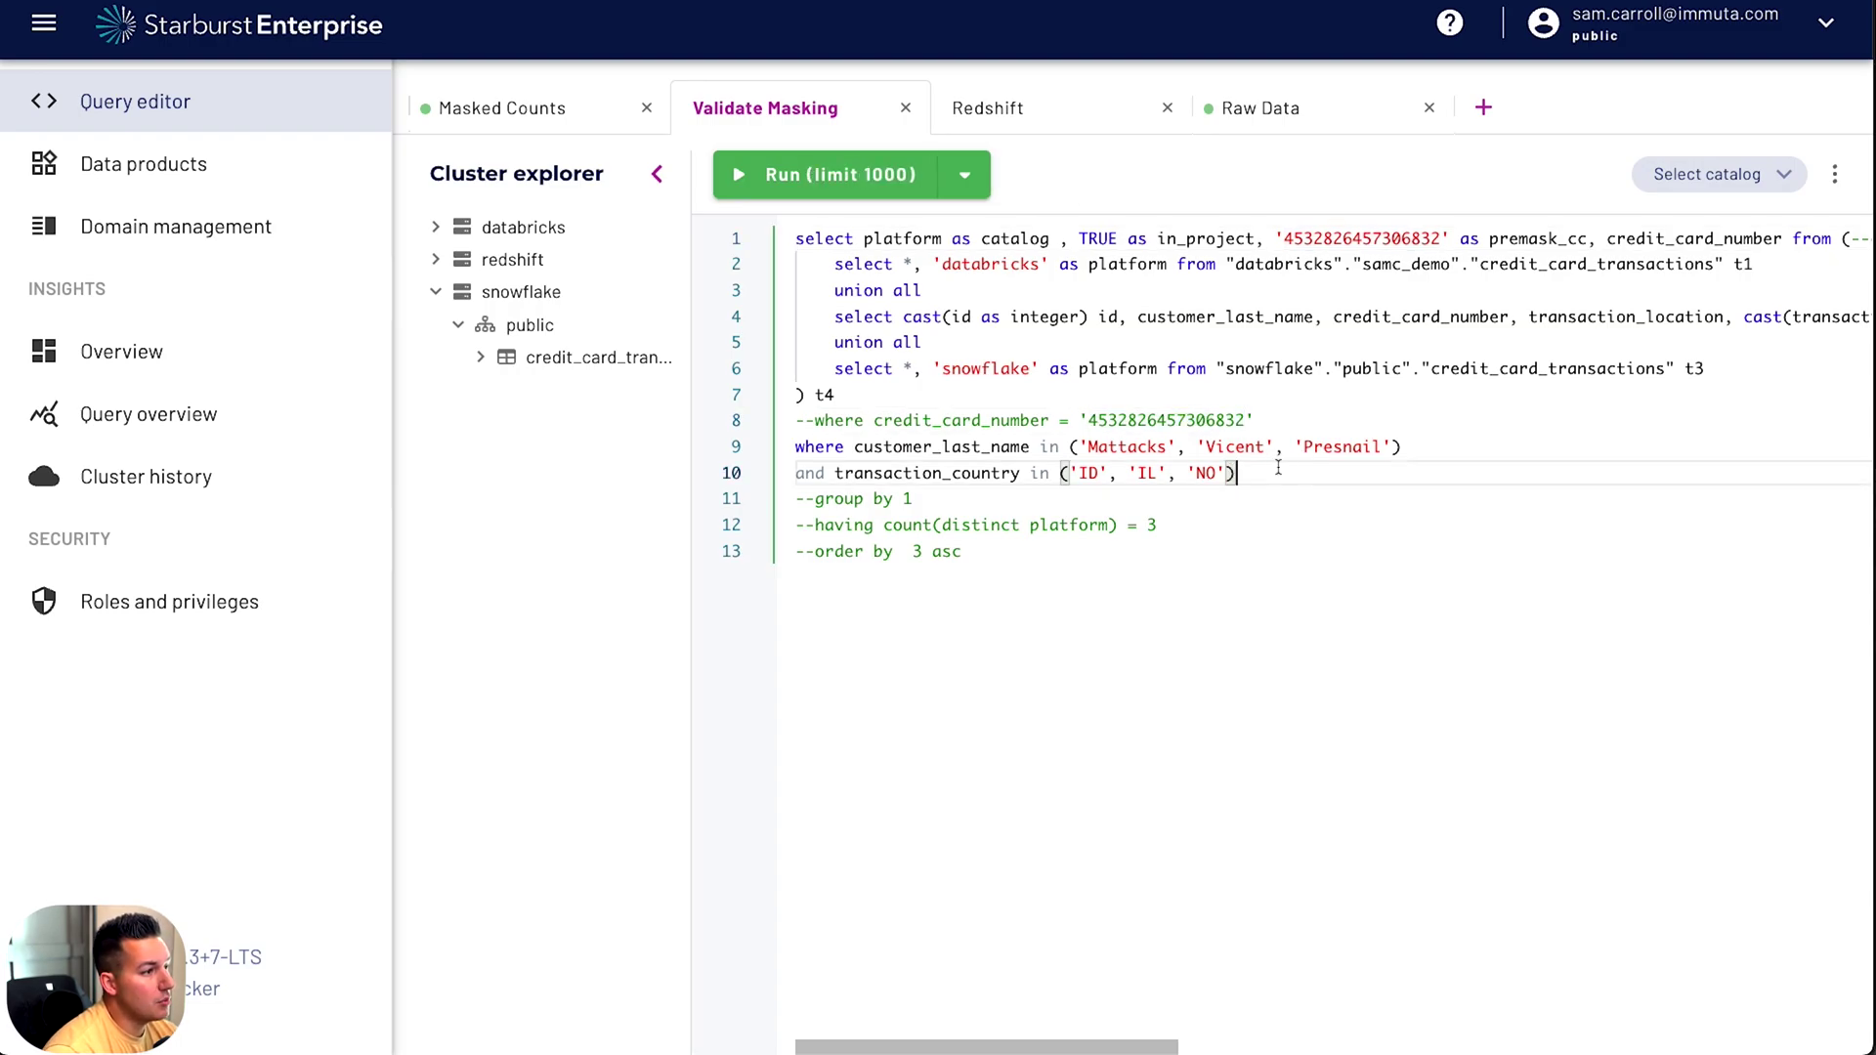
left_click_drag(1234, 473, 795, 449)
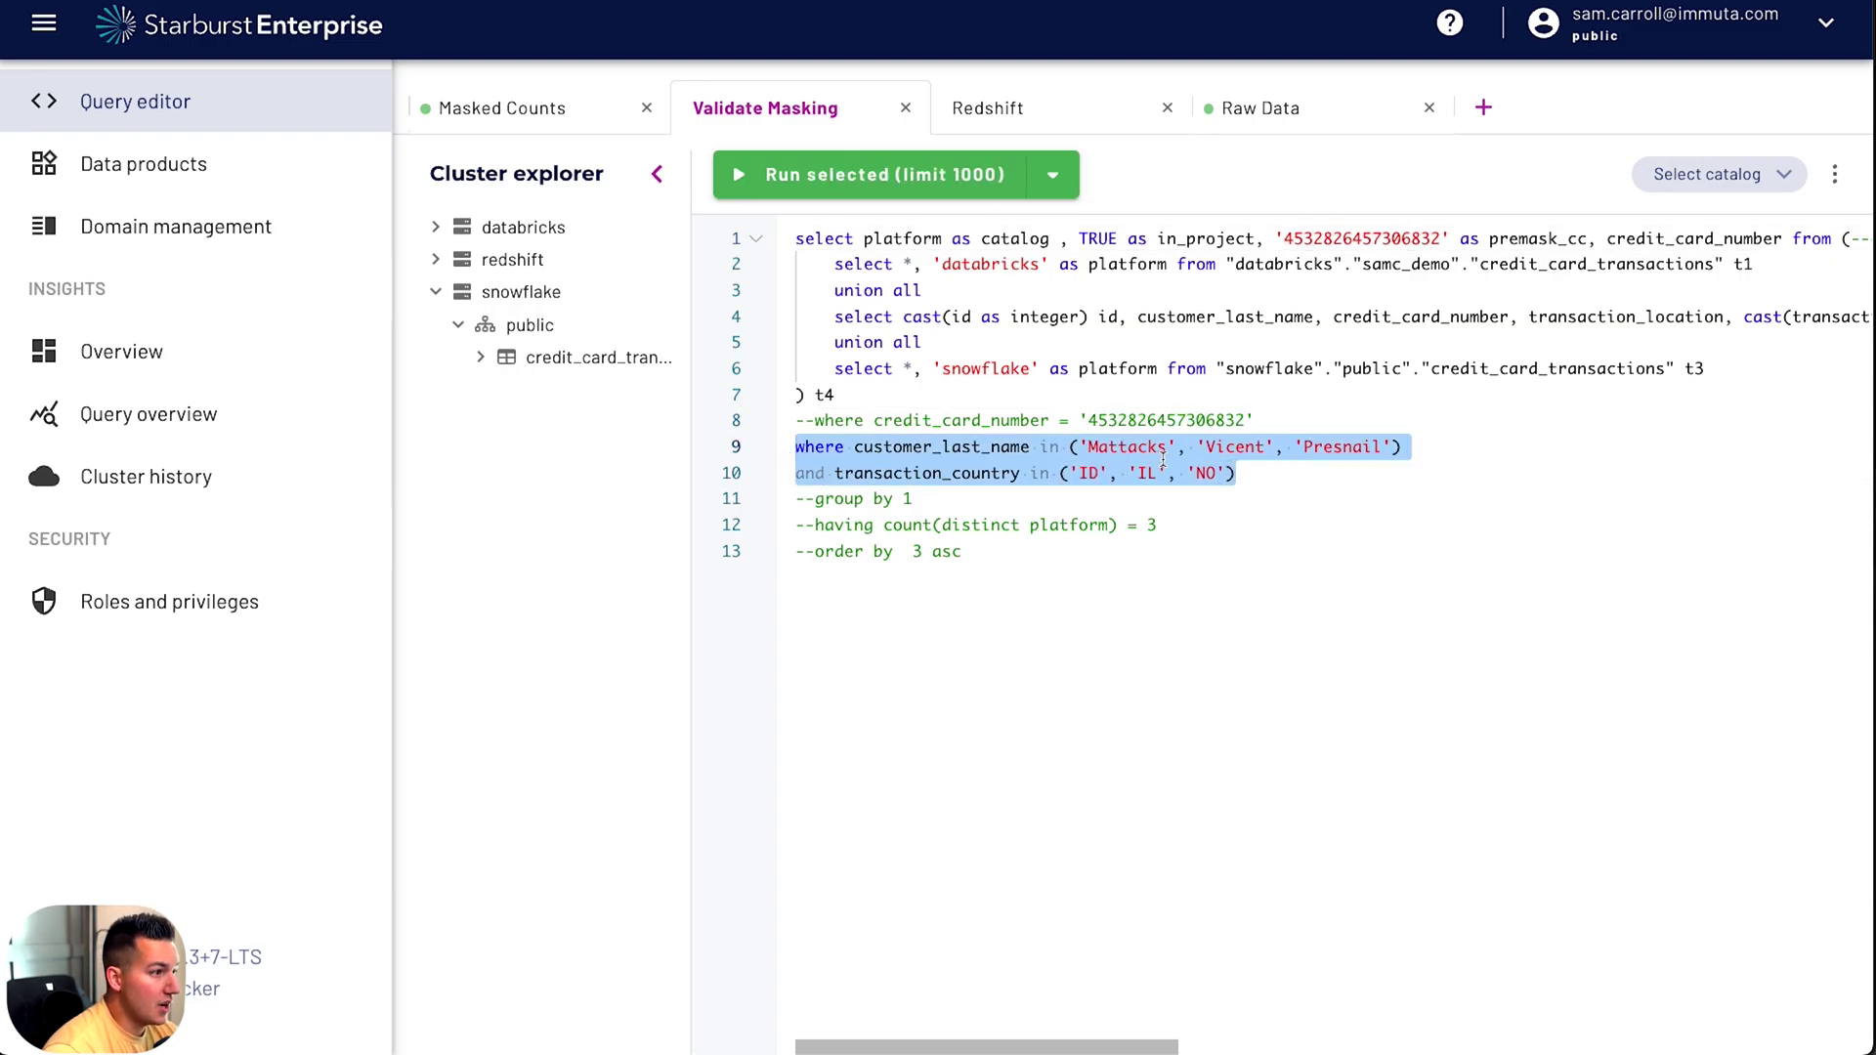
left_click(1224, 501)
left_click_drag(1270, 473, 787, 481)
left_click(993, 473)
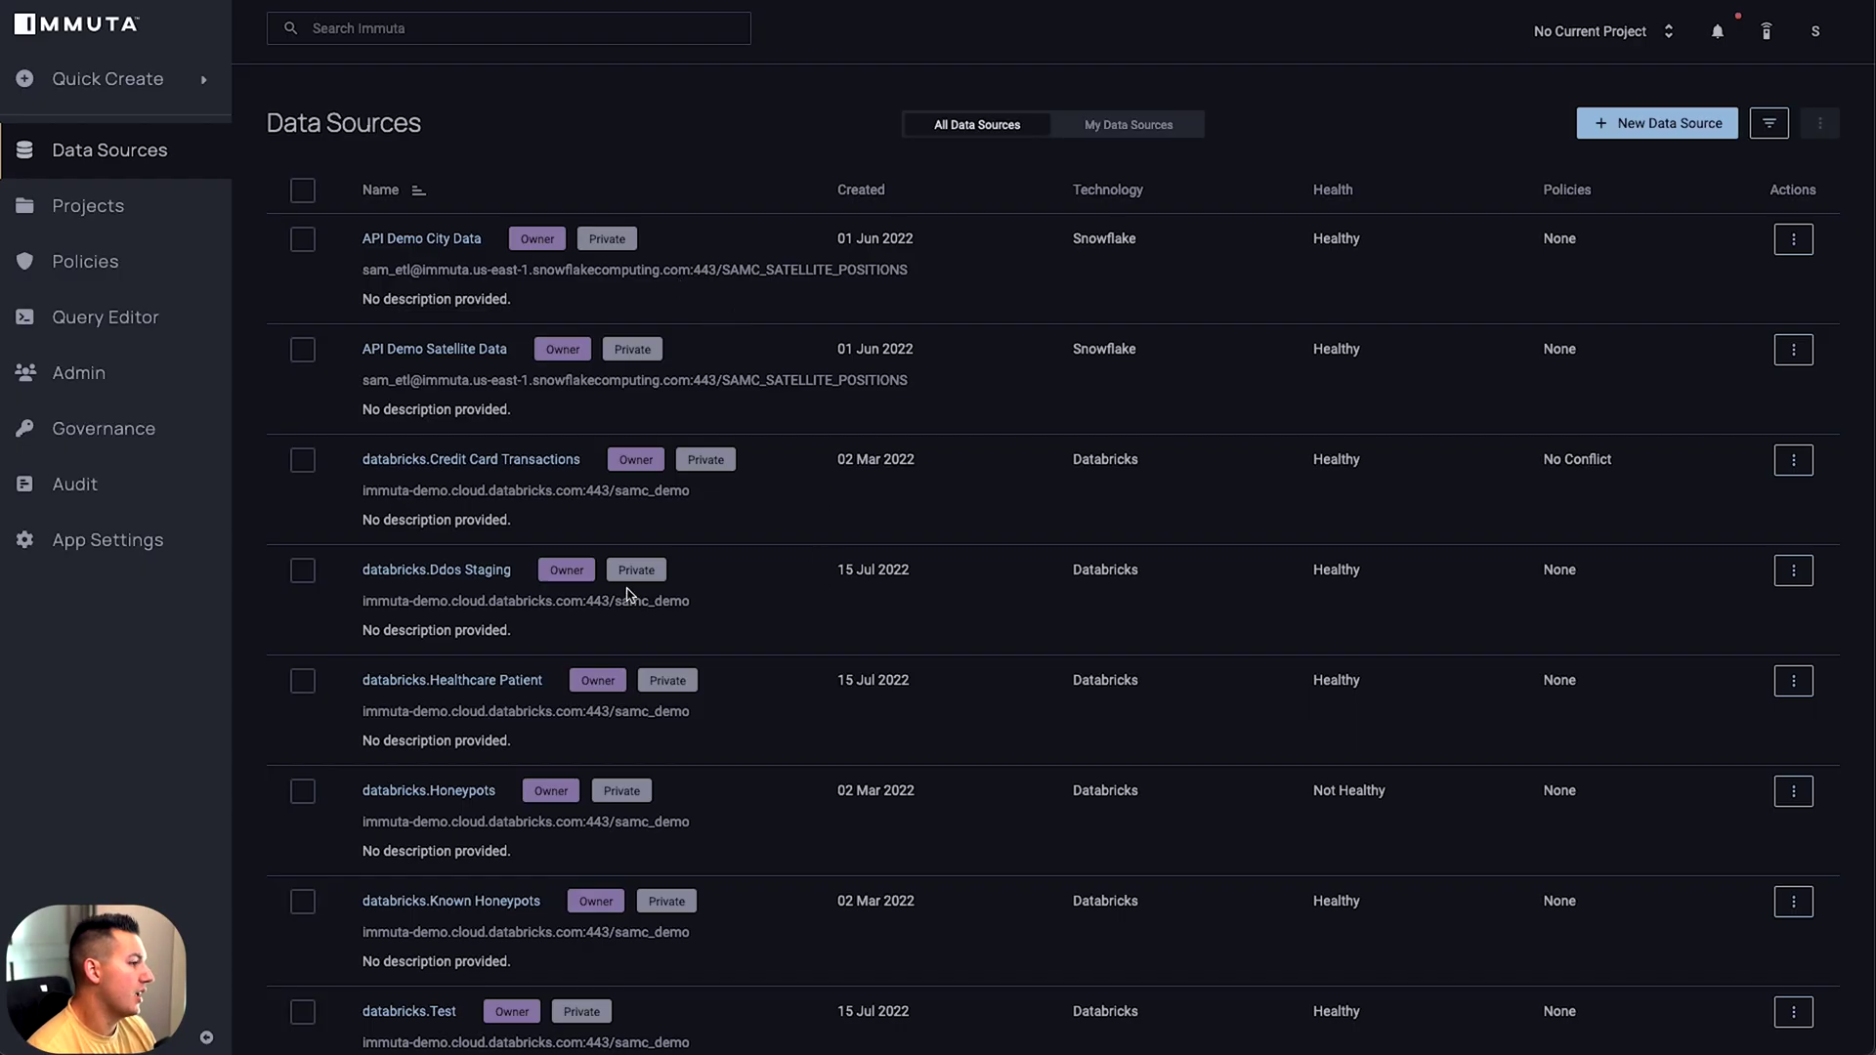
Switch to Immuta and change the global Mask Credit Cards data policy from active to staged
key("super+Tab")
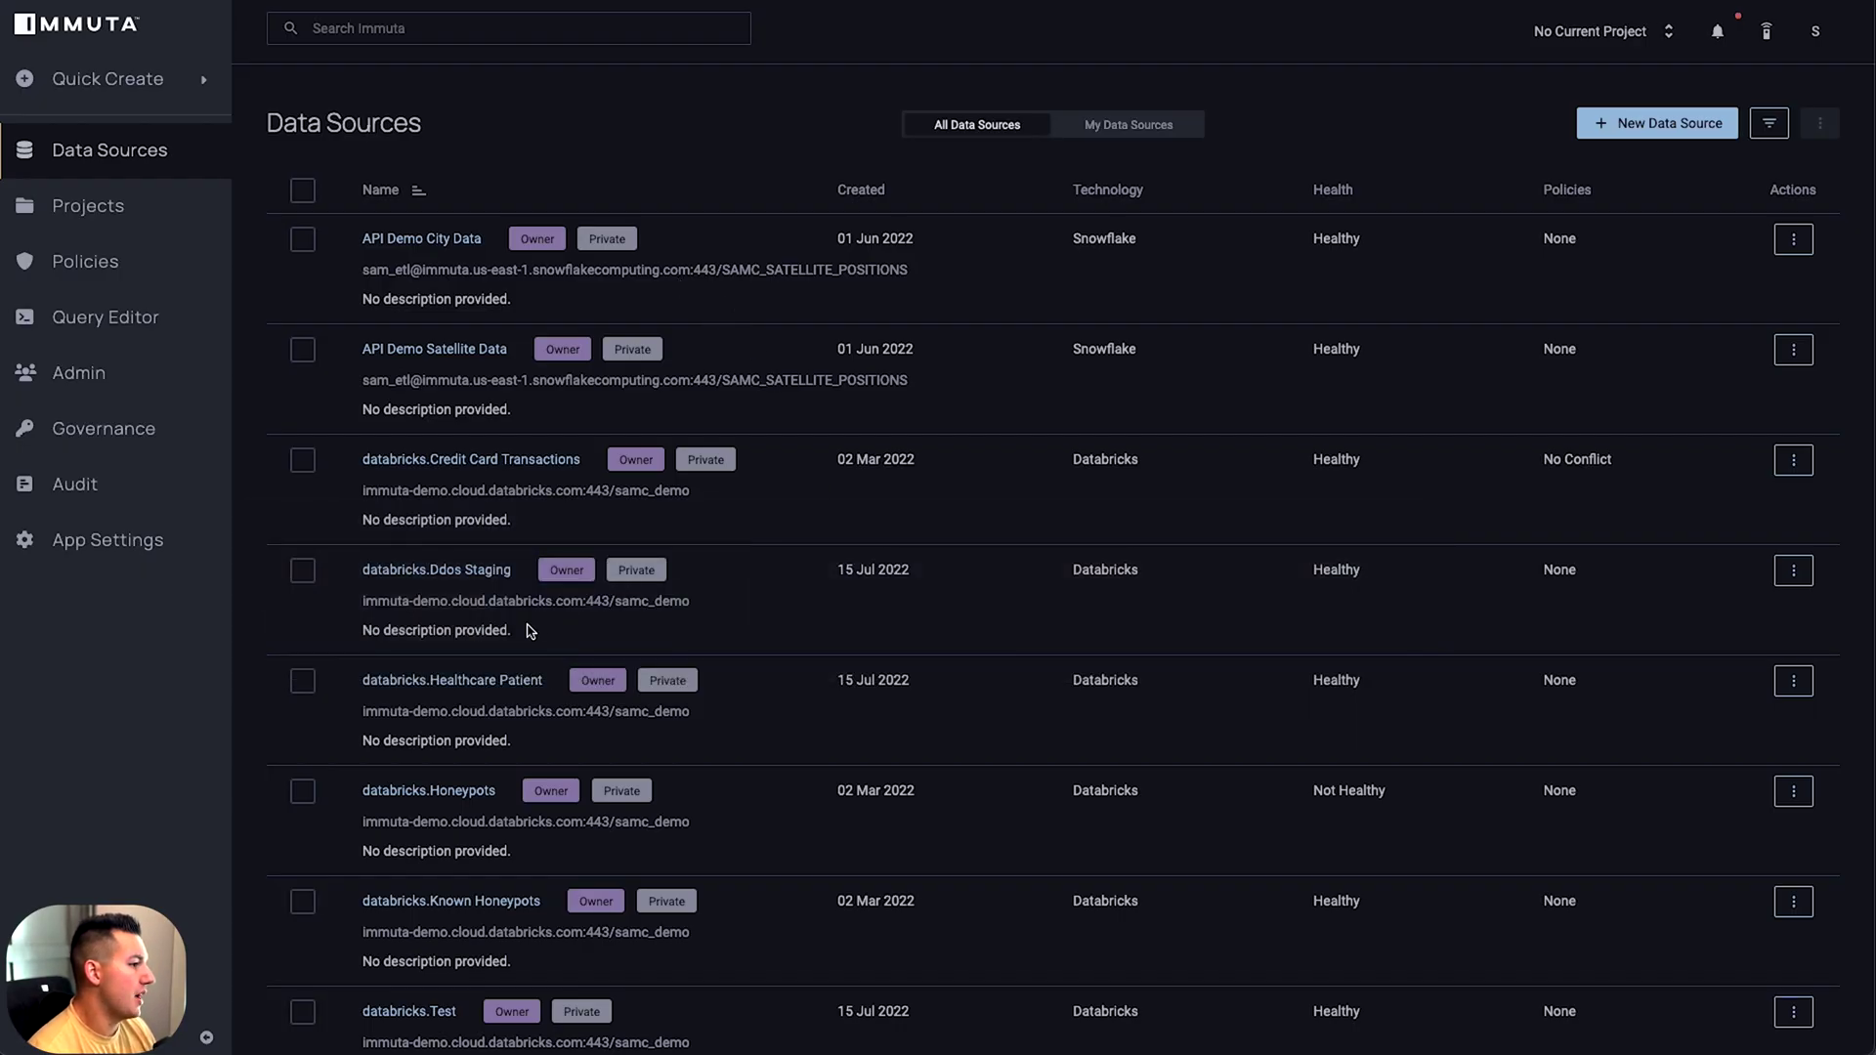
key("super+Tab")
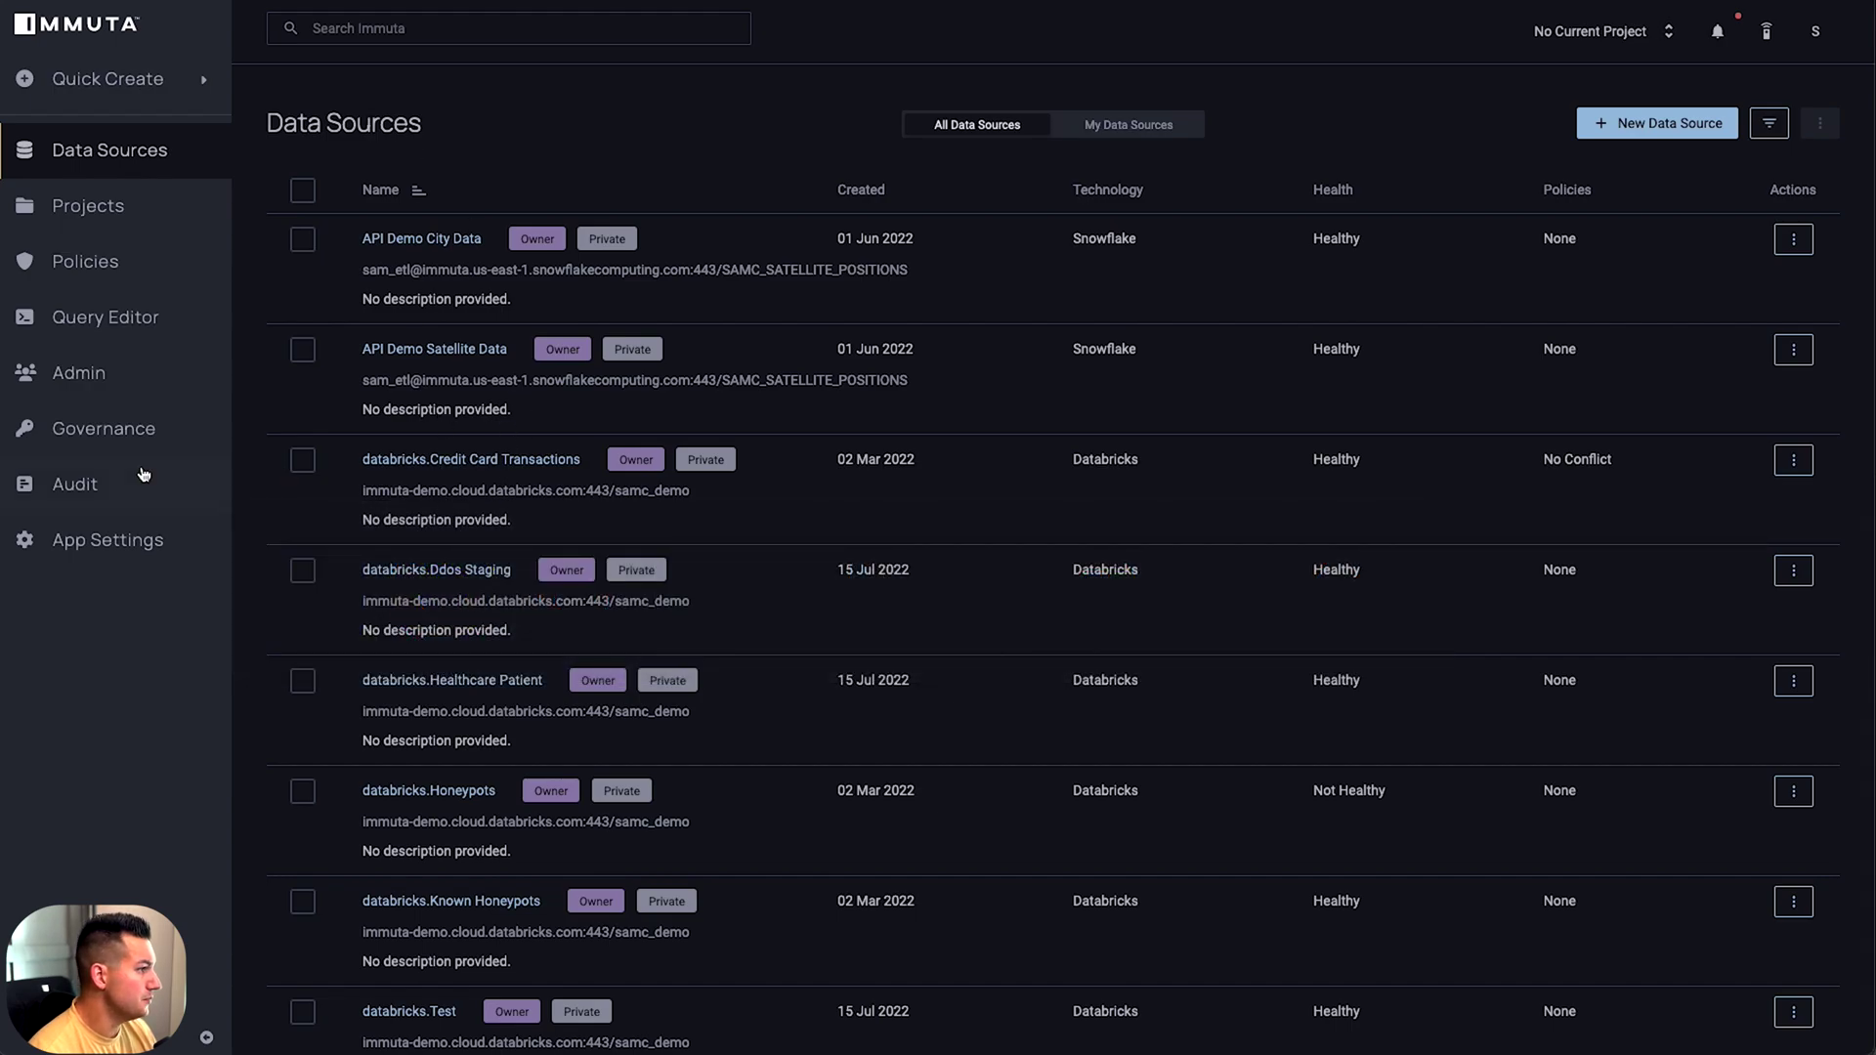
left_click(88, 261)
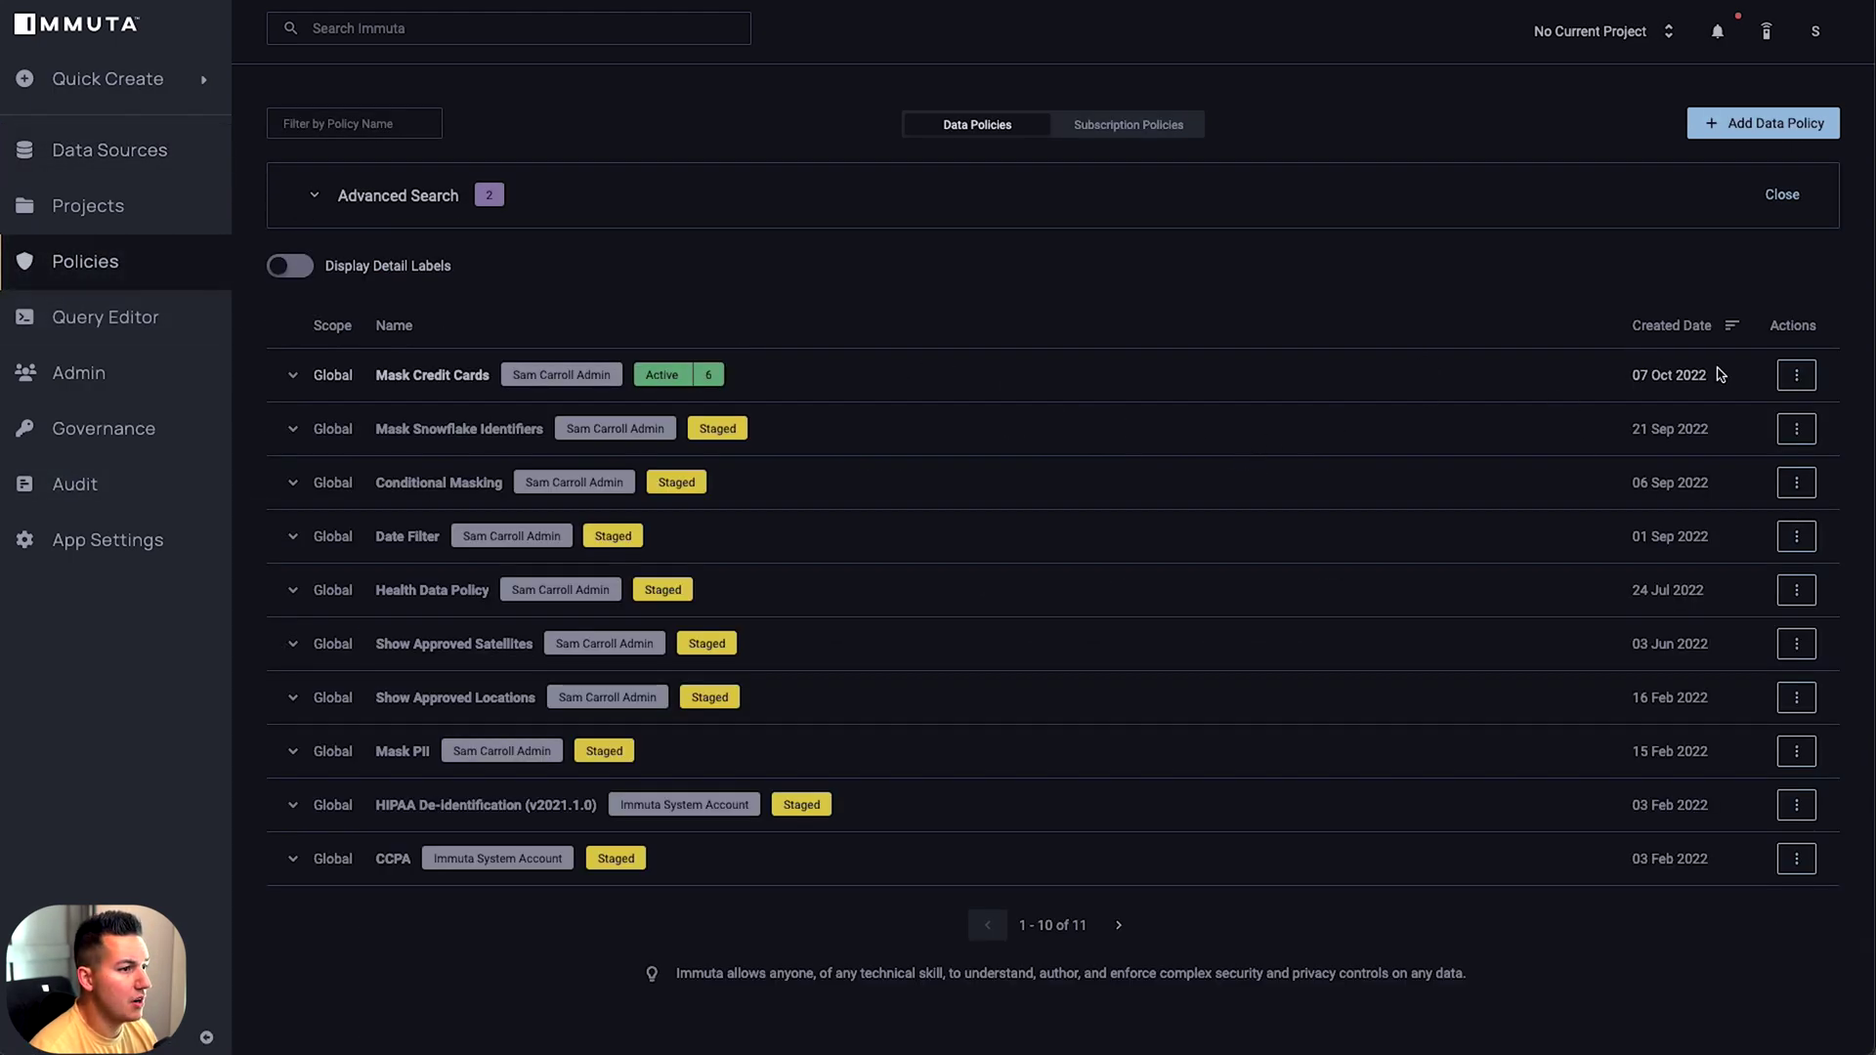
left_click(1796, 374)
left_click(1757, 555)
left_click(983, 215)
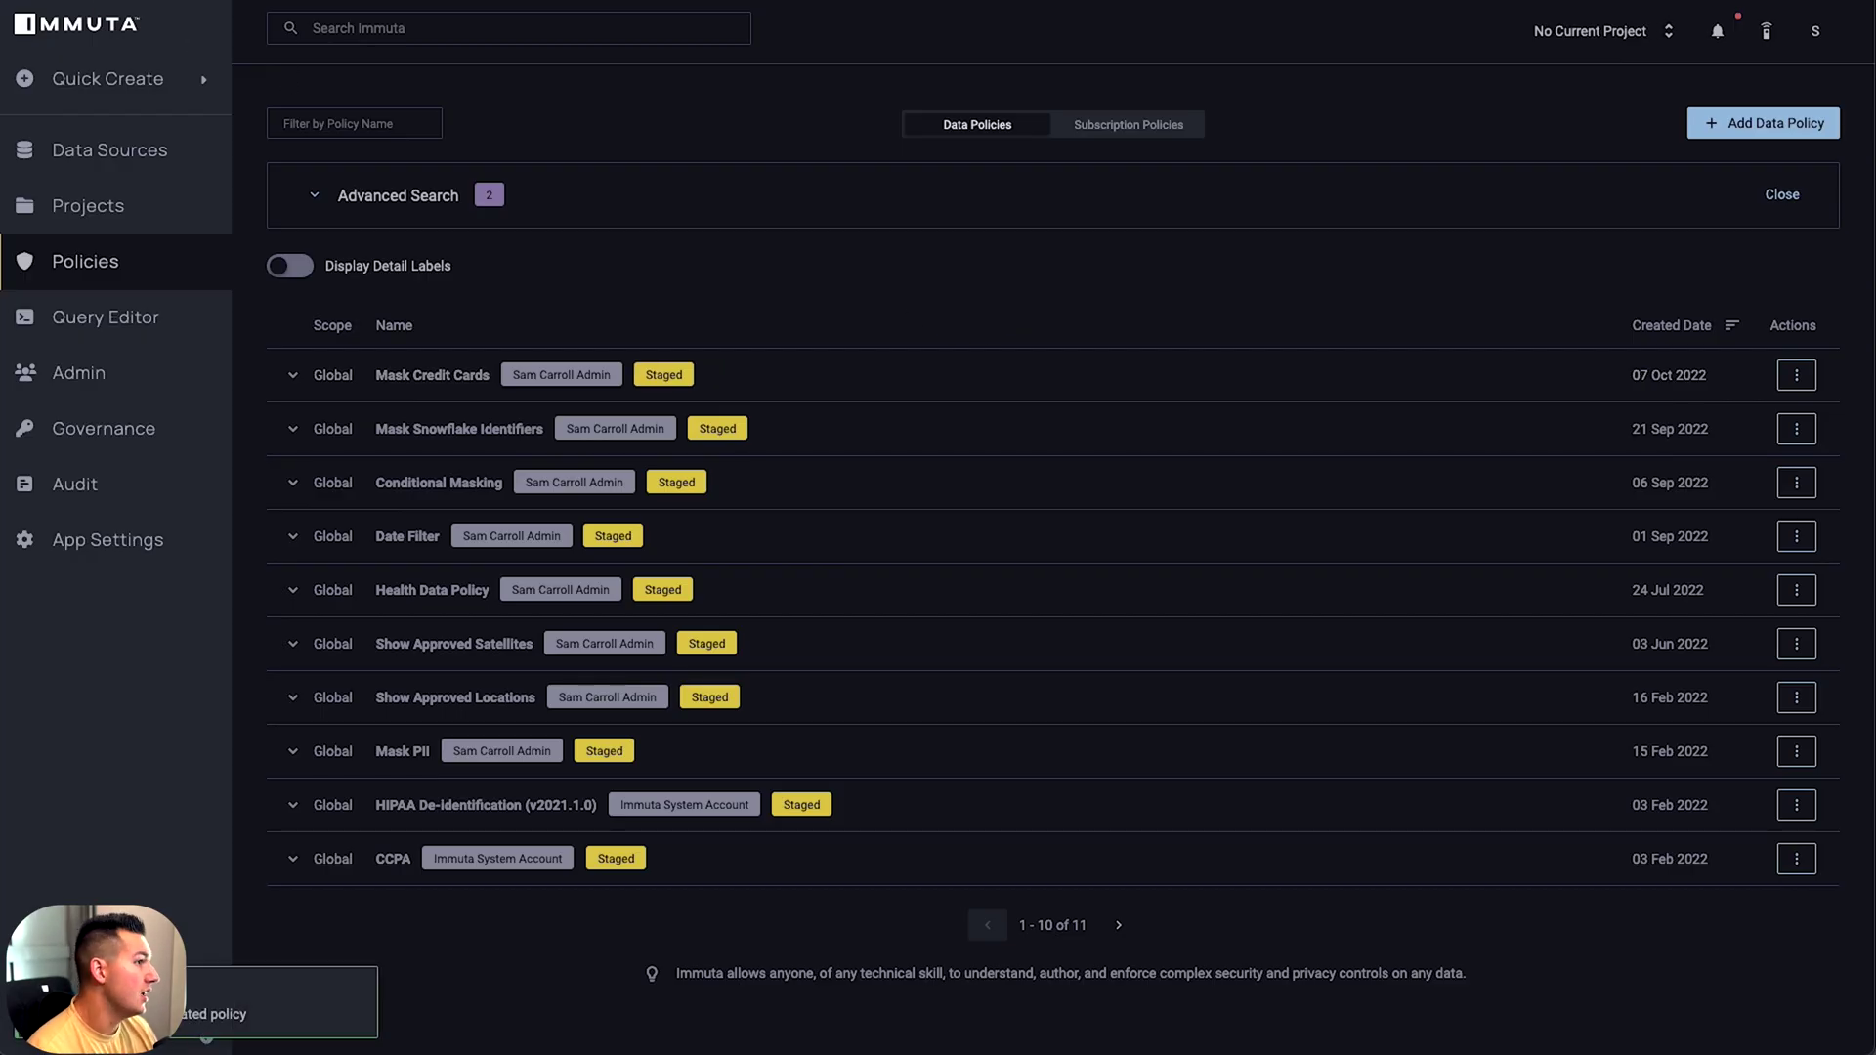
Switch to the Starburst Validate Masking query and run its full text
key("alt+Tab")
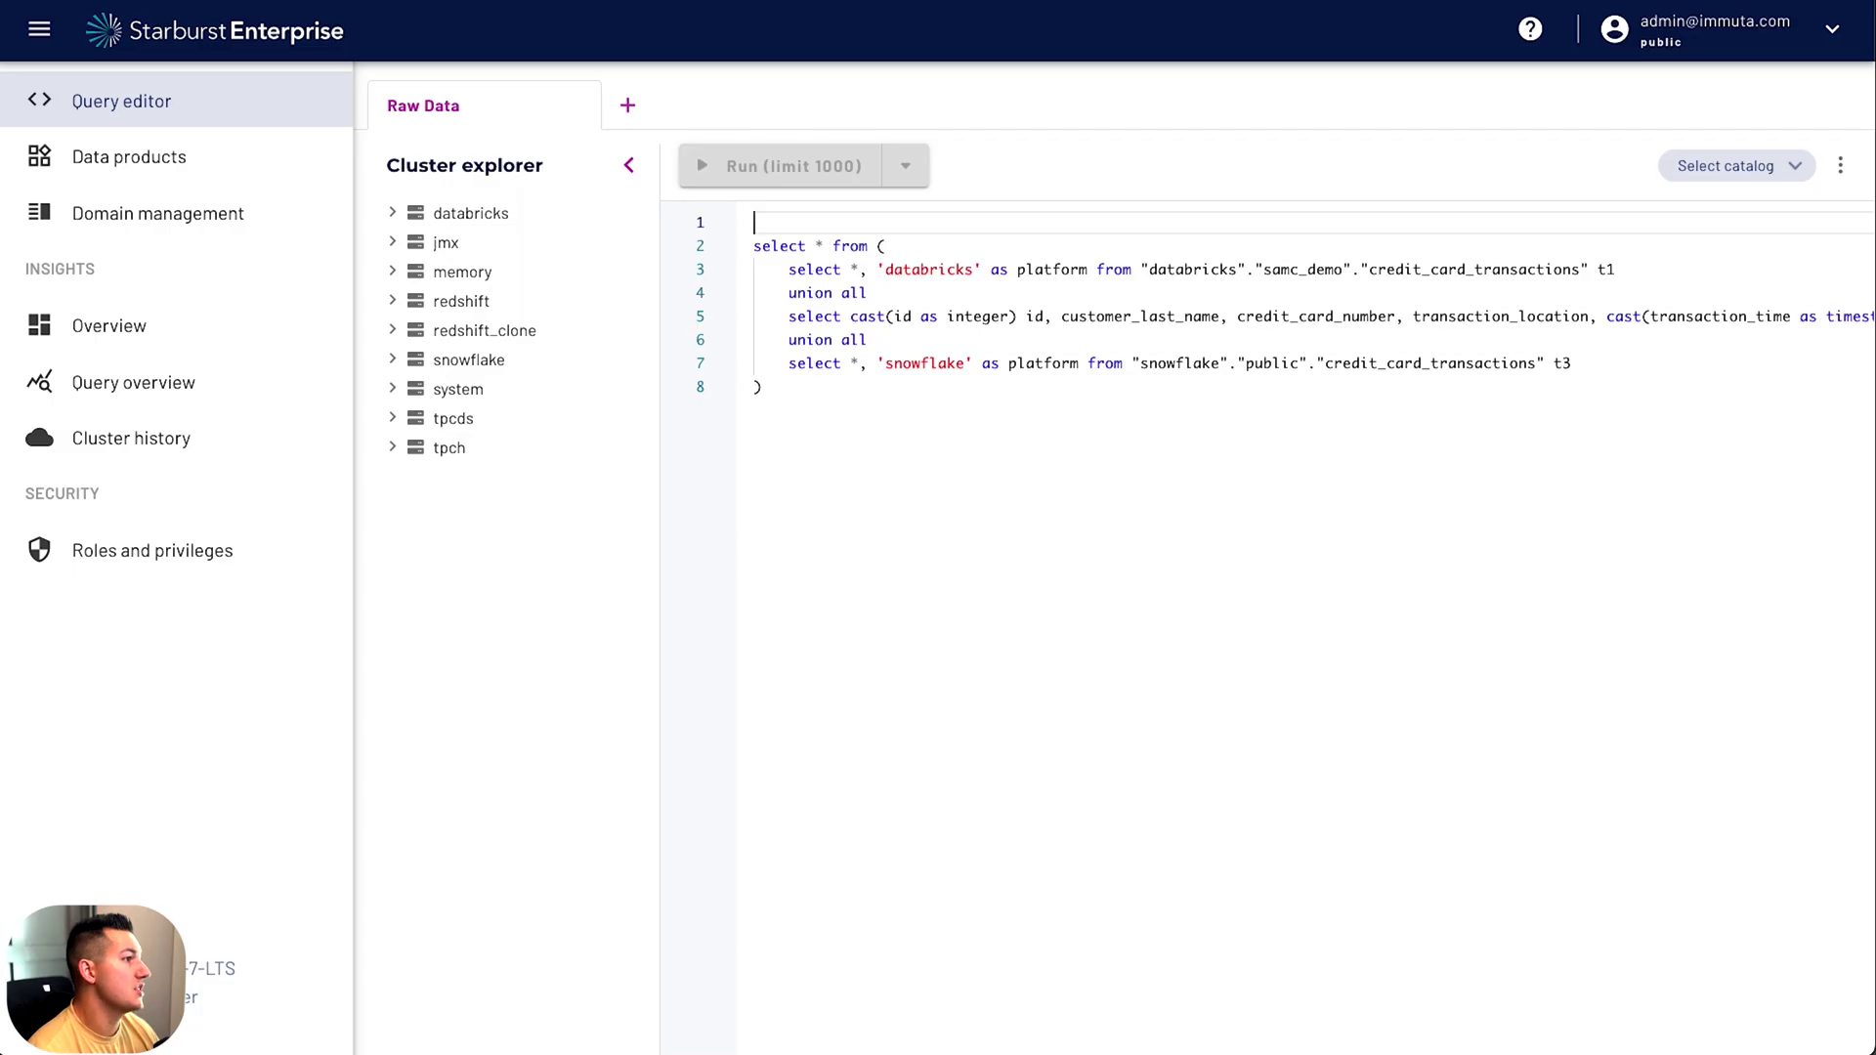
key("super+Tab")
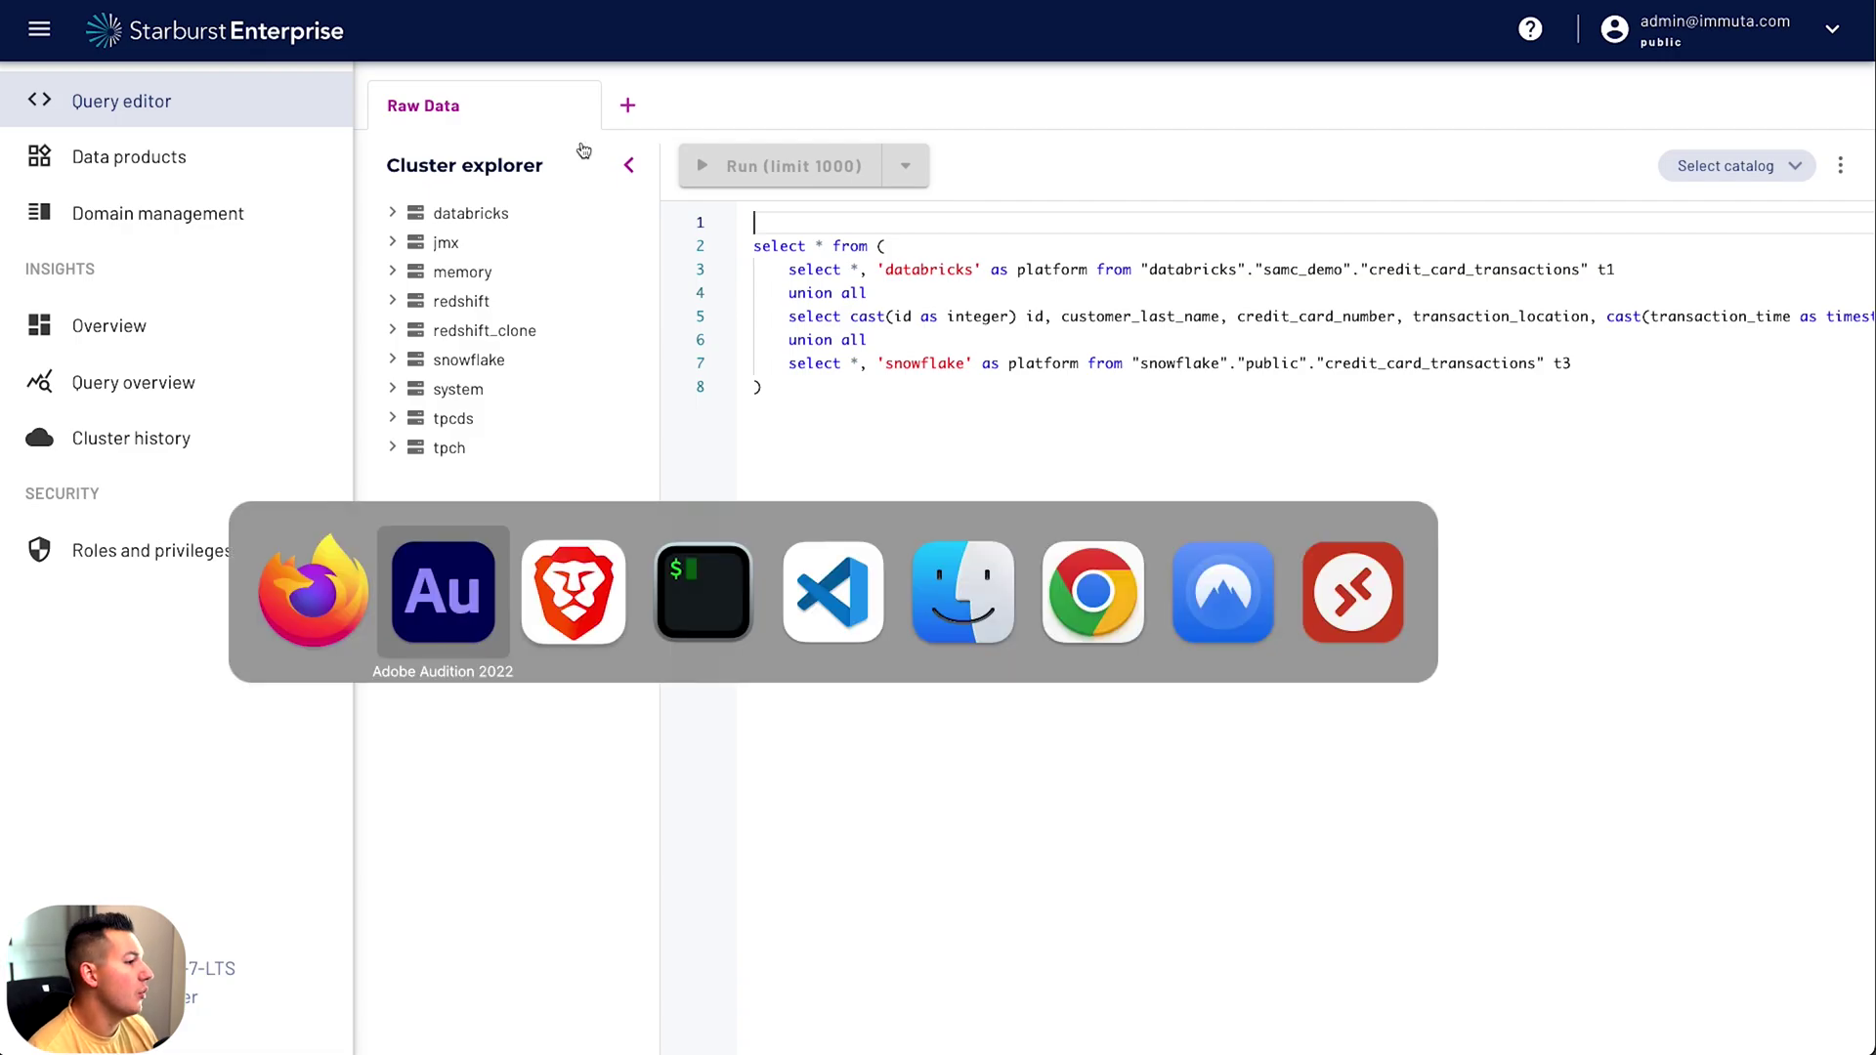
key("super+Tab")
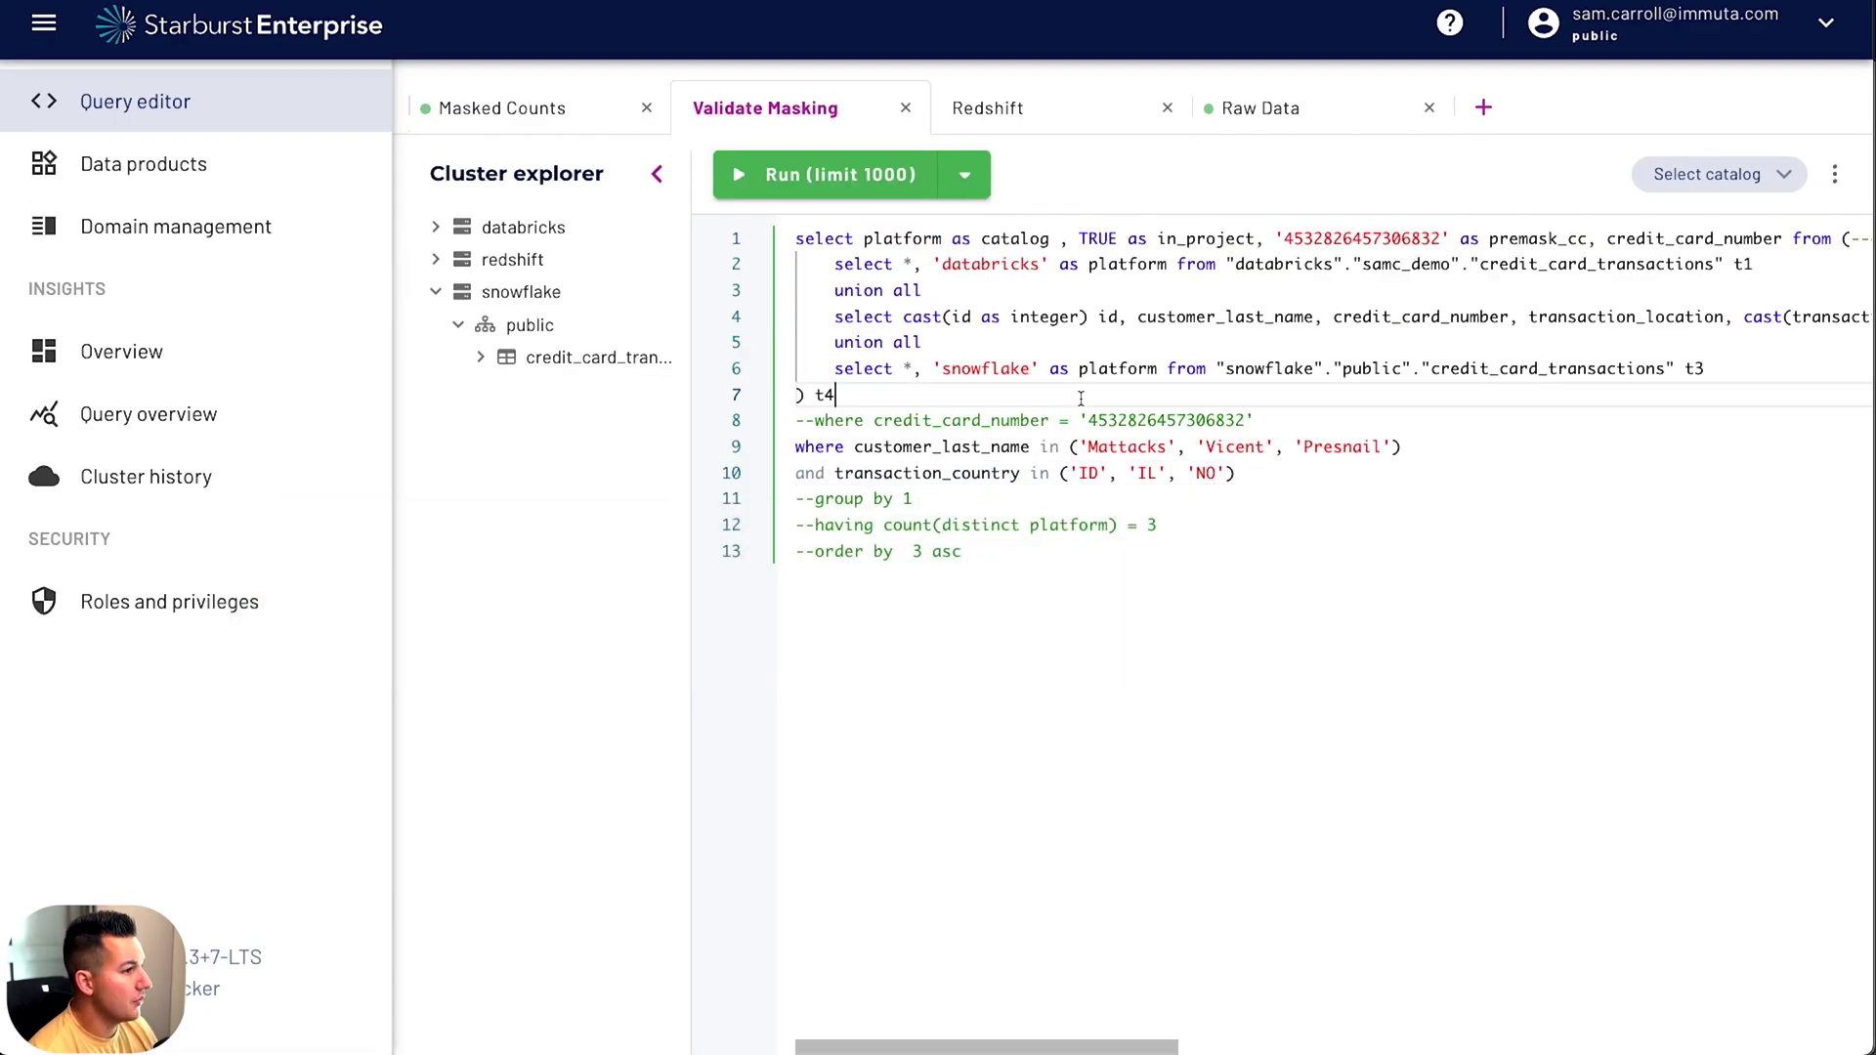
key("super+a")
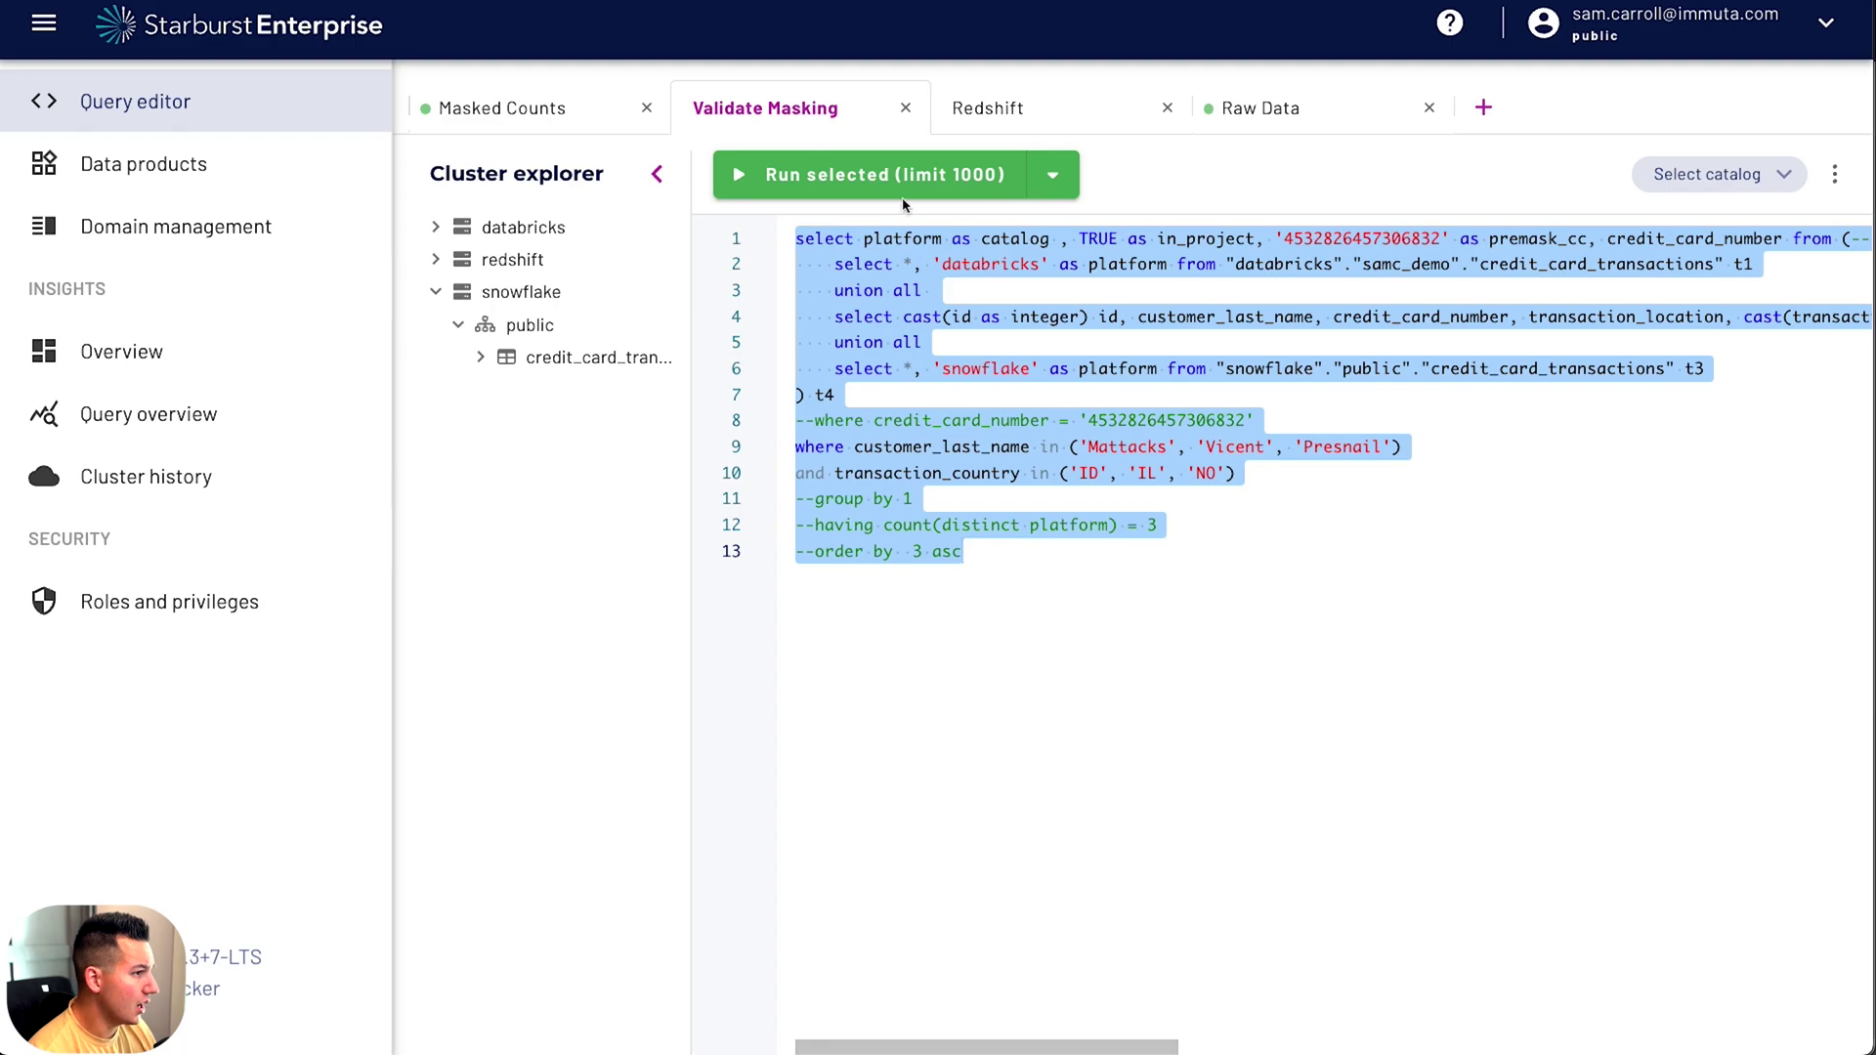
left_click(899, 178)
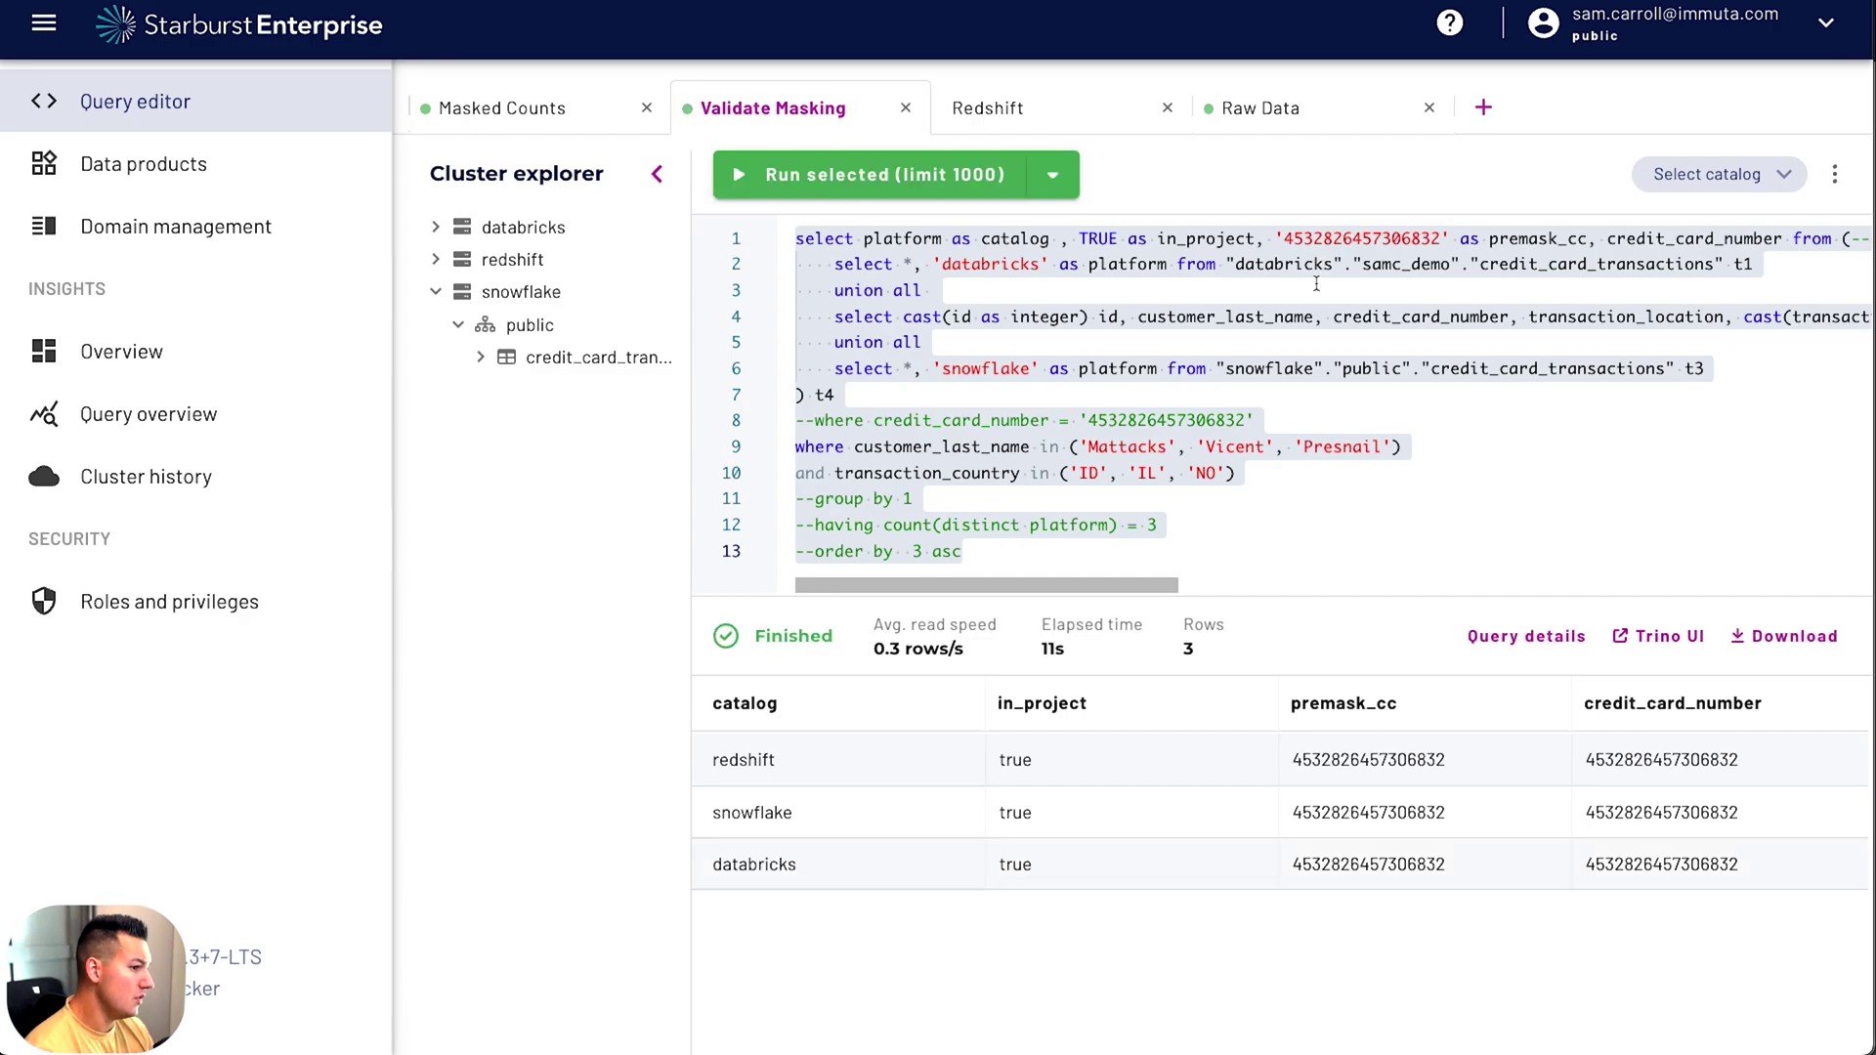
Compare the premask_cc and credit_card_number values across redshift, snowflake and databricks, and check the hard-coded premask_cc literal in the query
double_click(1368, 759)
double_click(1372, 812)
double_click(1366, 864)
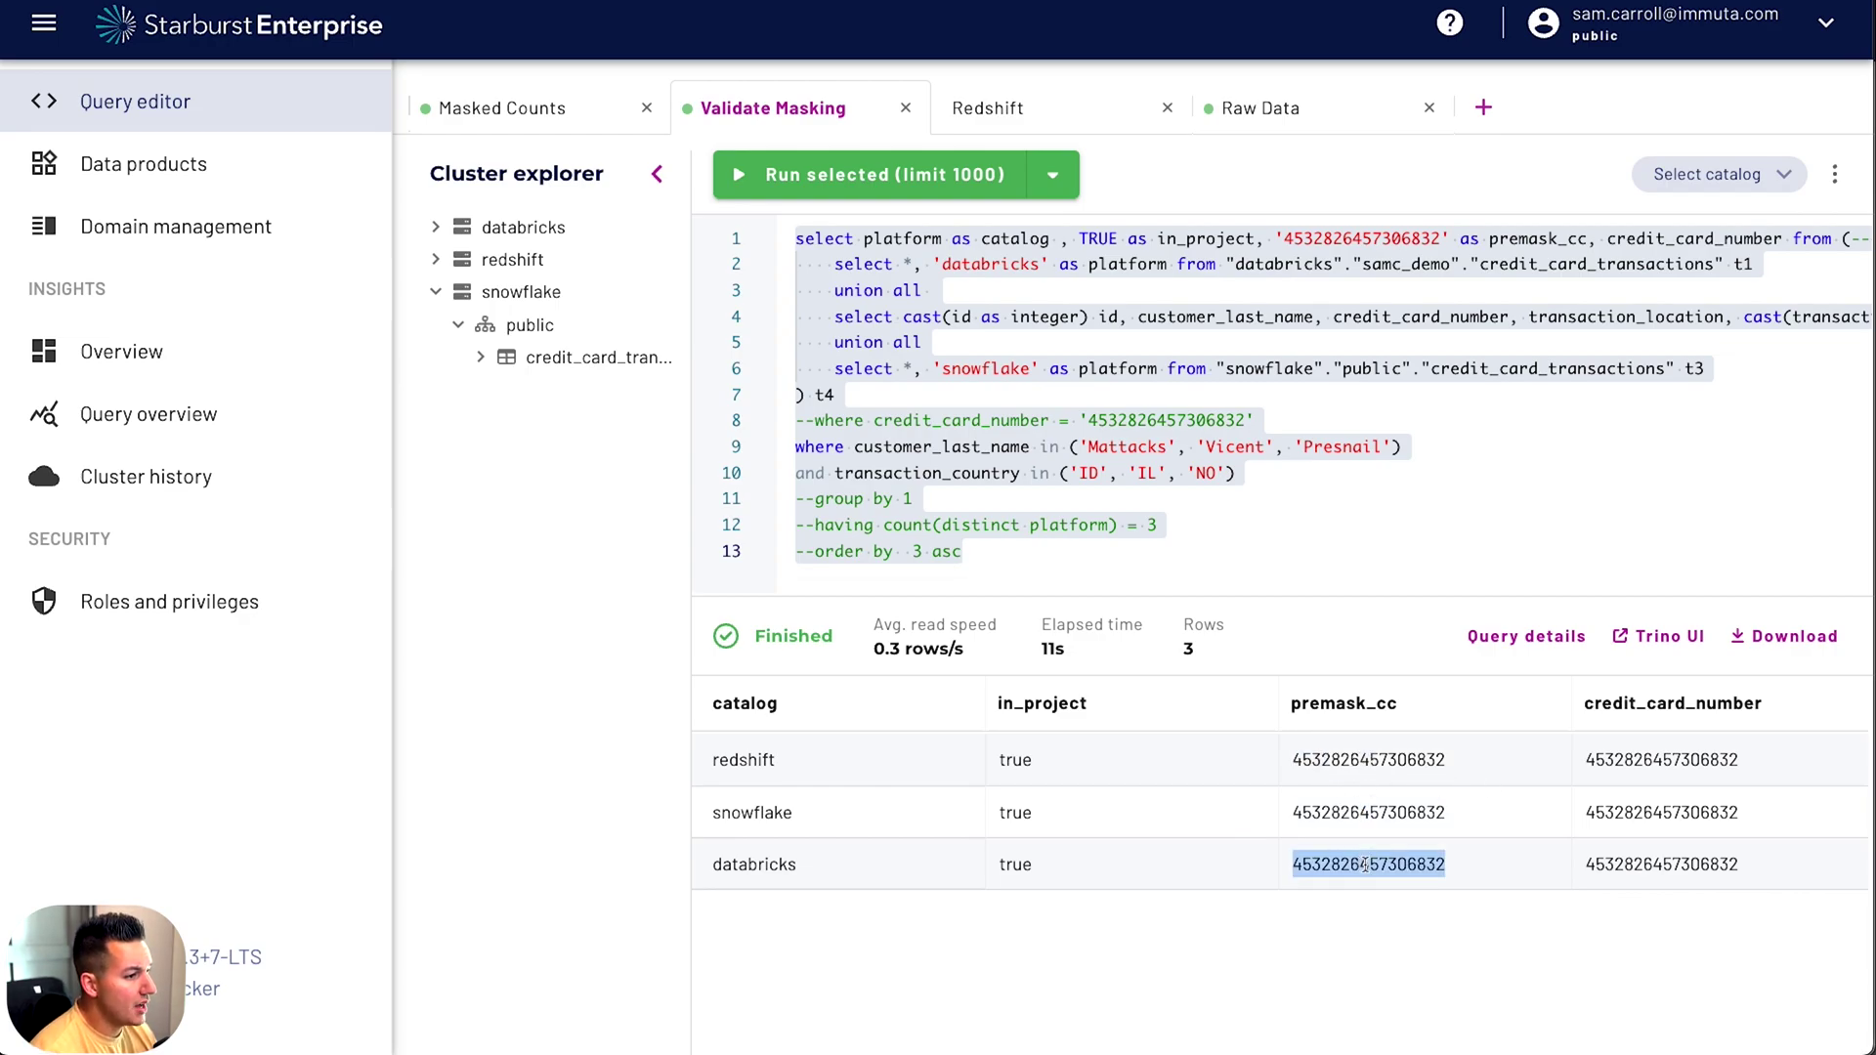
double_click(1638, 759)
double_click(1647, 818)
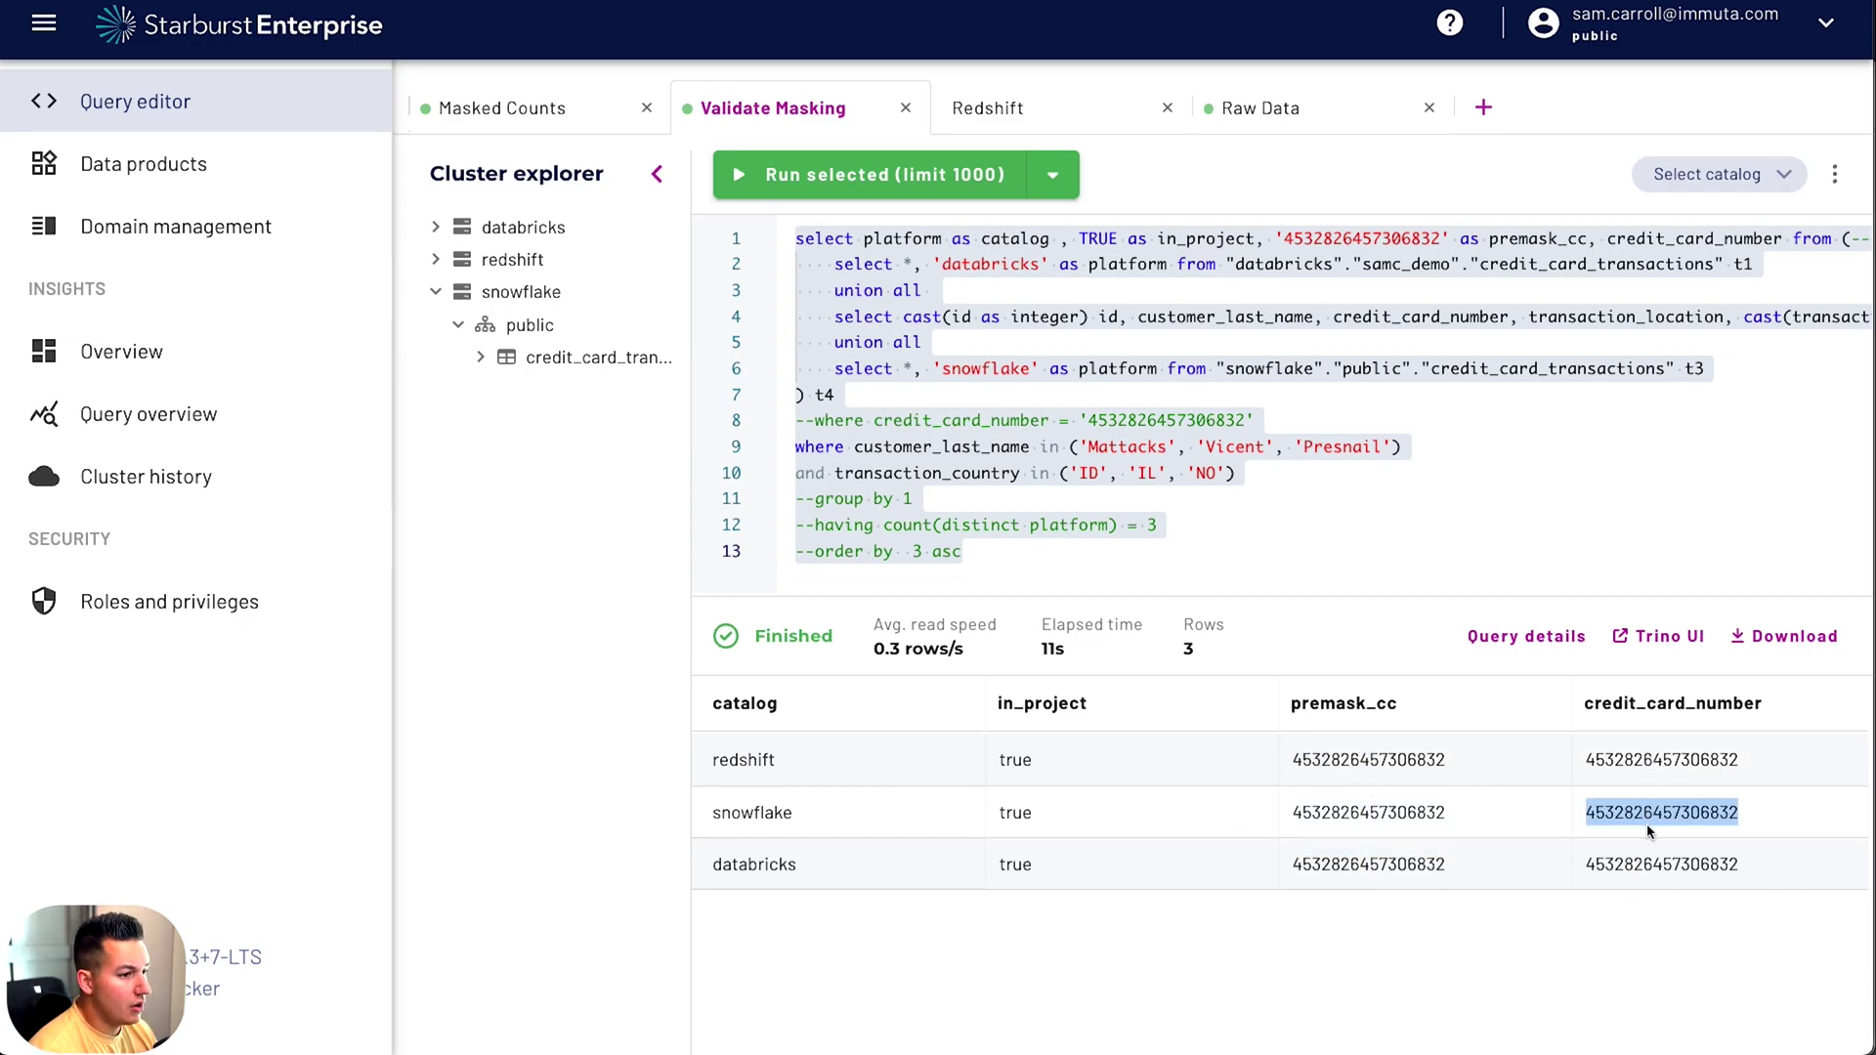
double_click(1651, 864)
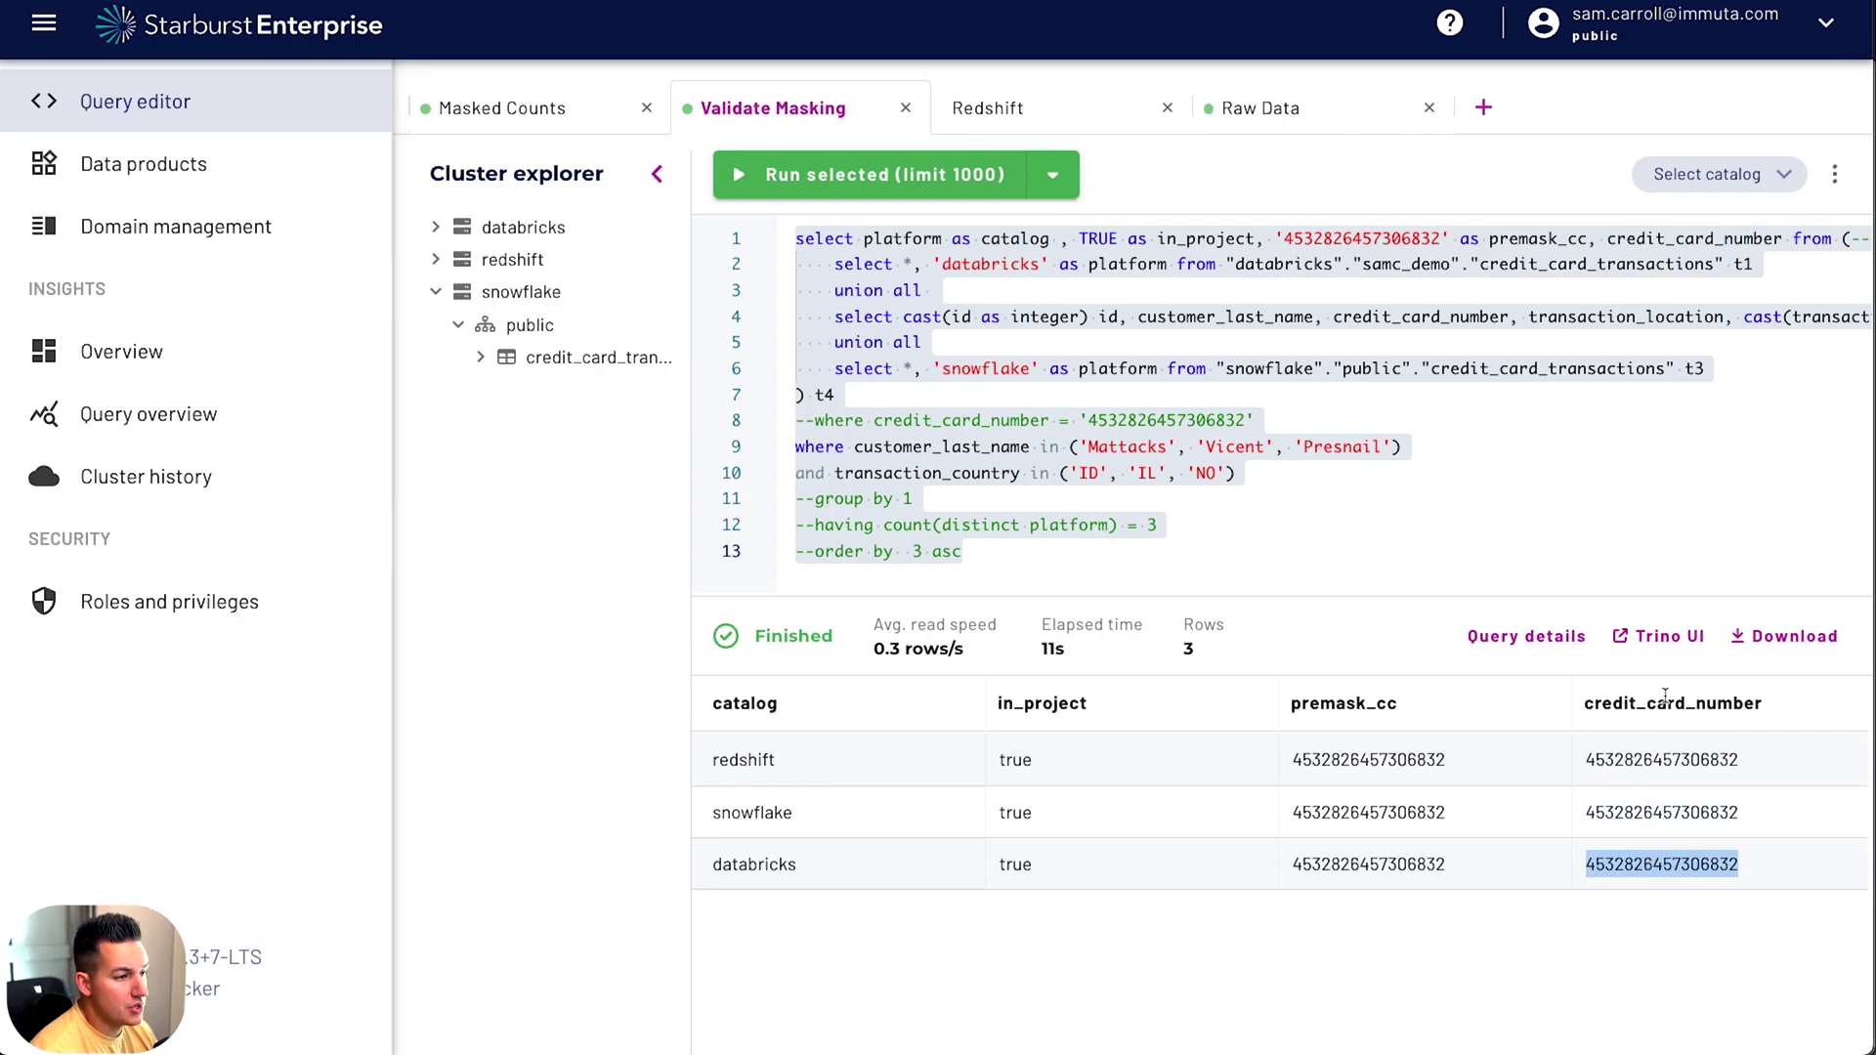
double_click(1312, 757)
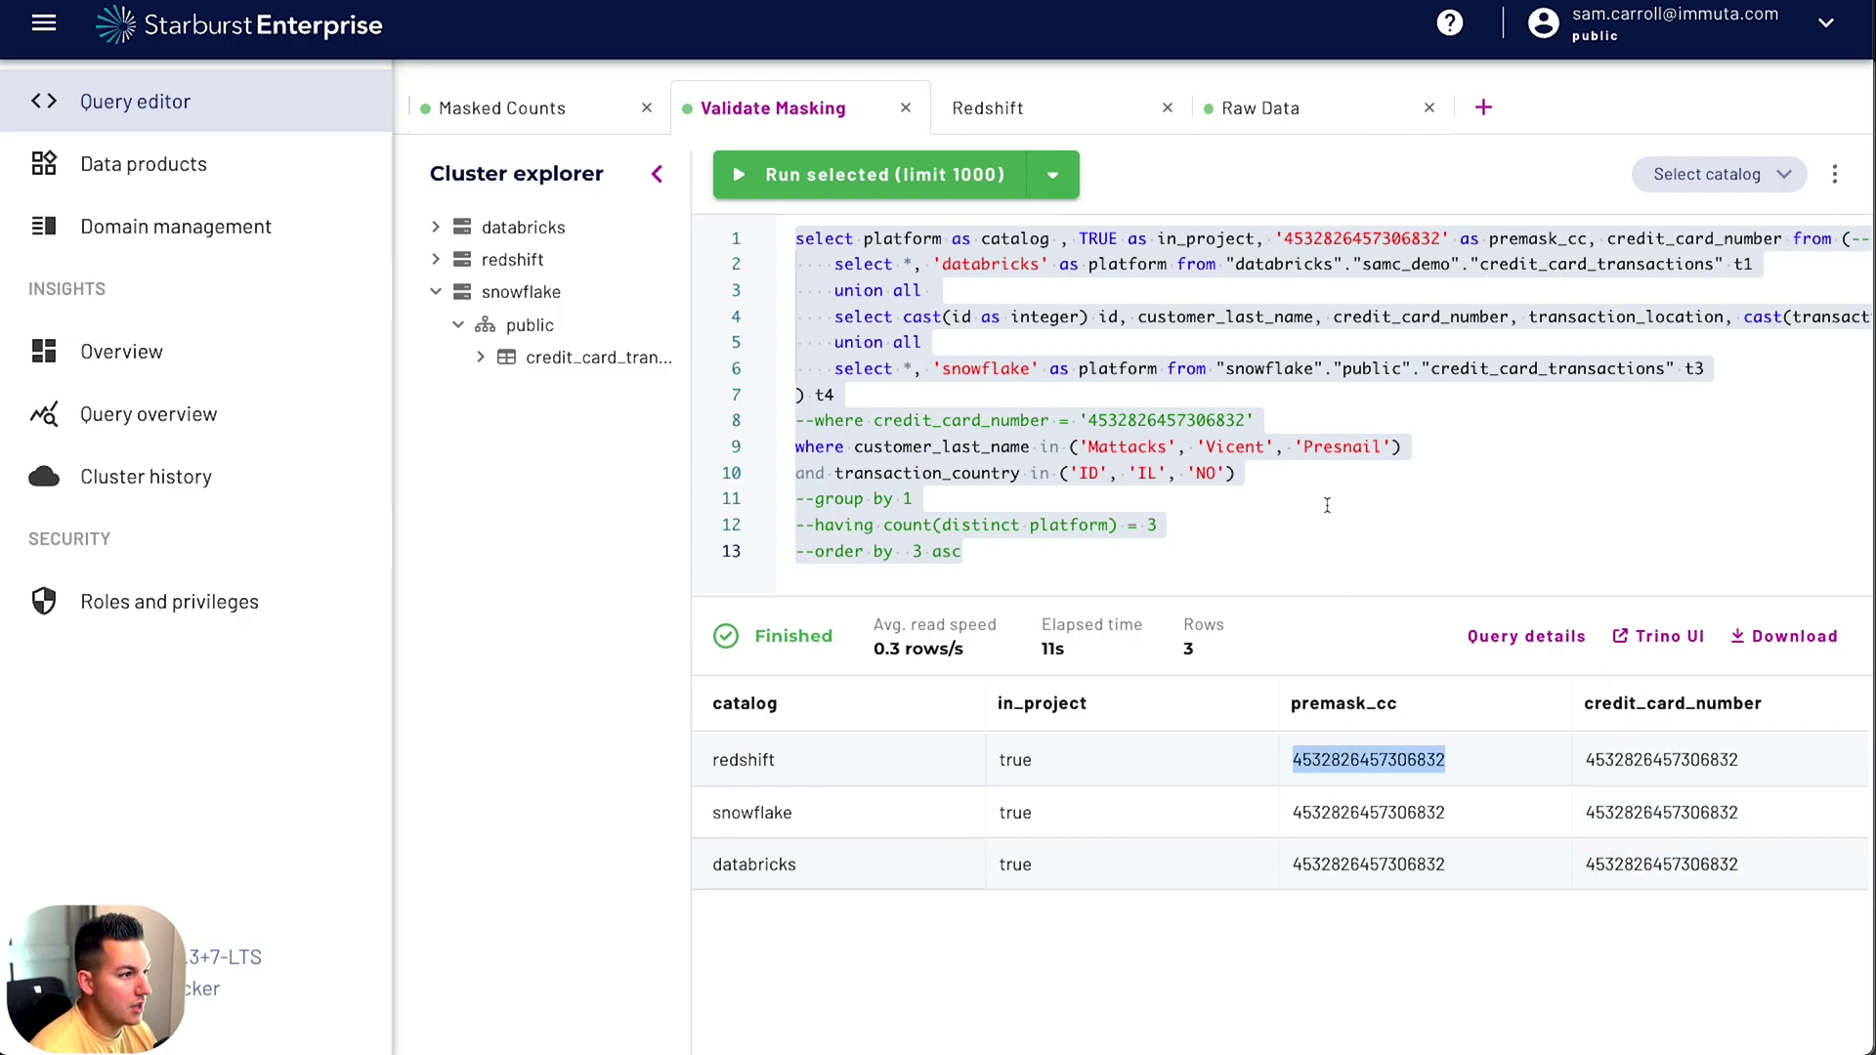
double_click(1323, 237)
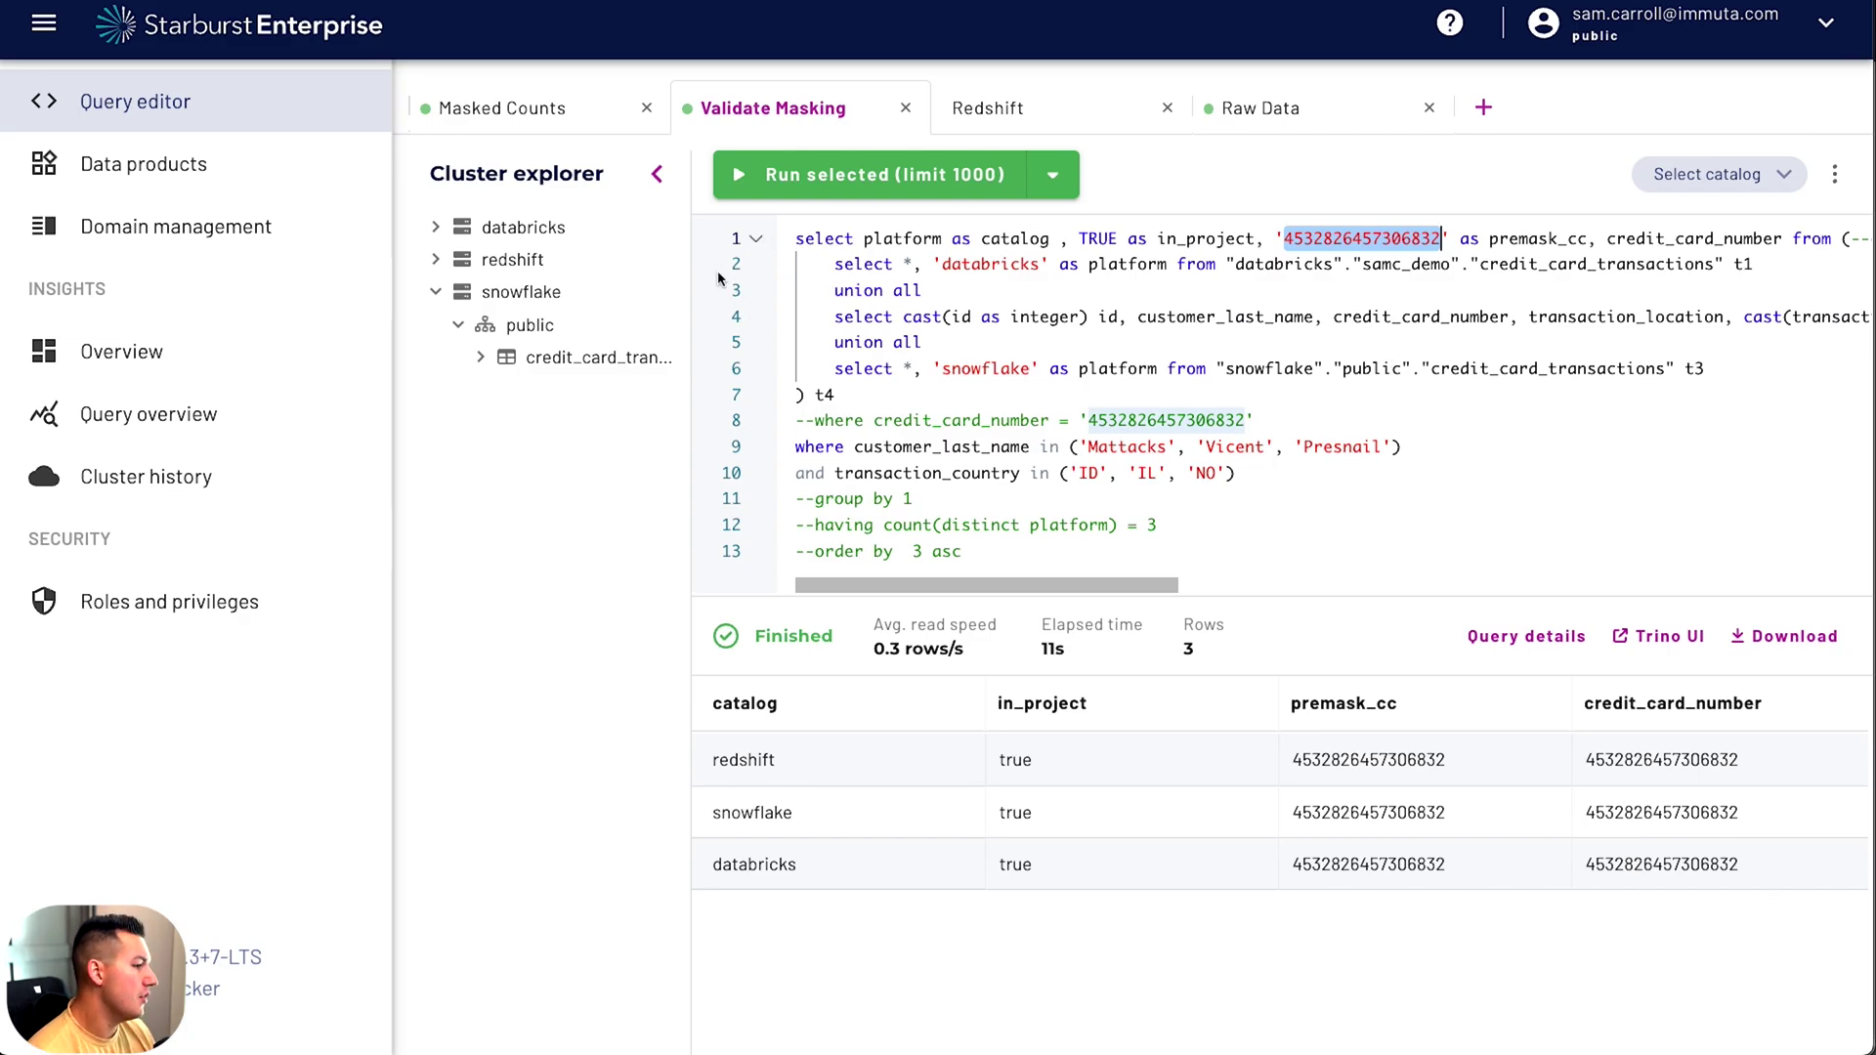
Switch to Immuta and reactivate the Mask Credit Cards data policy
key("super+Tab")
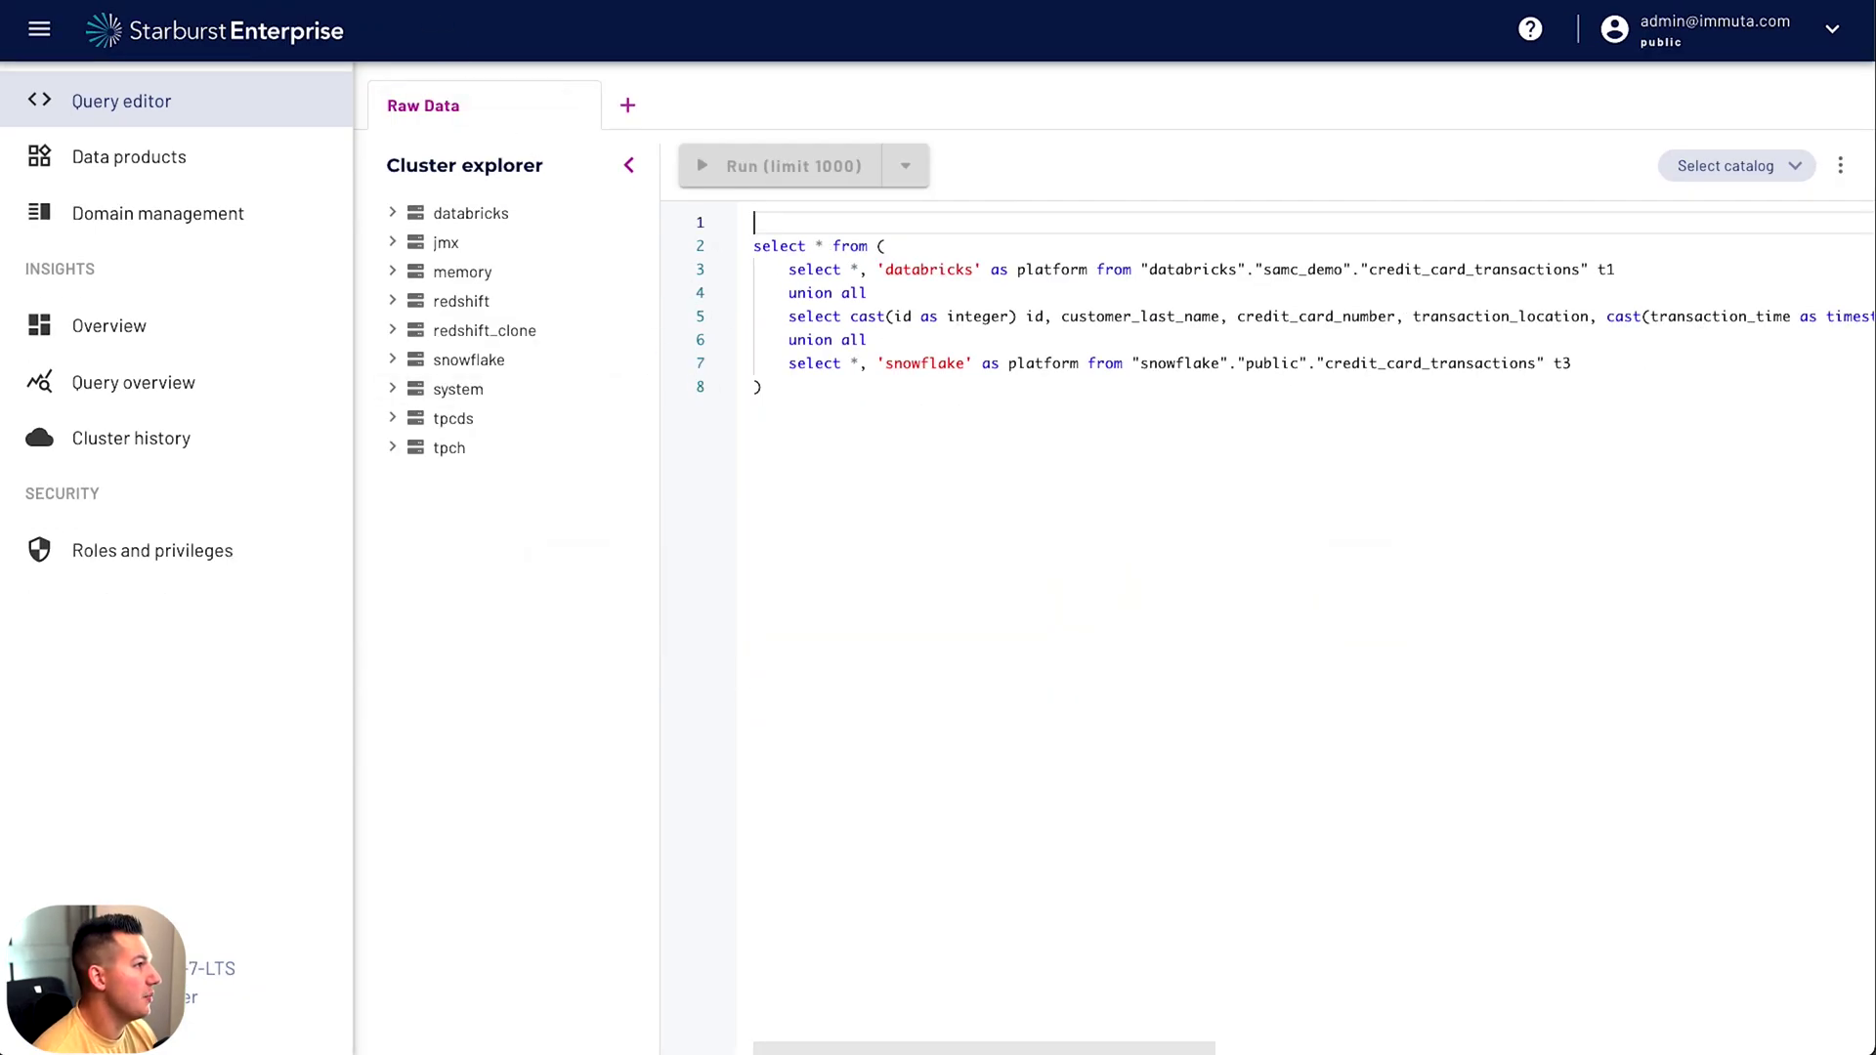
key("super+Tab")
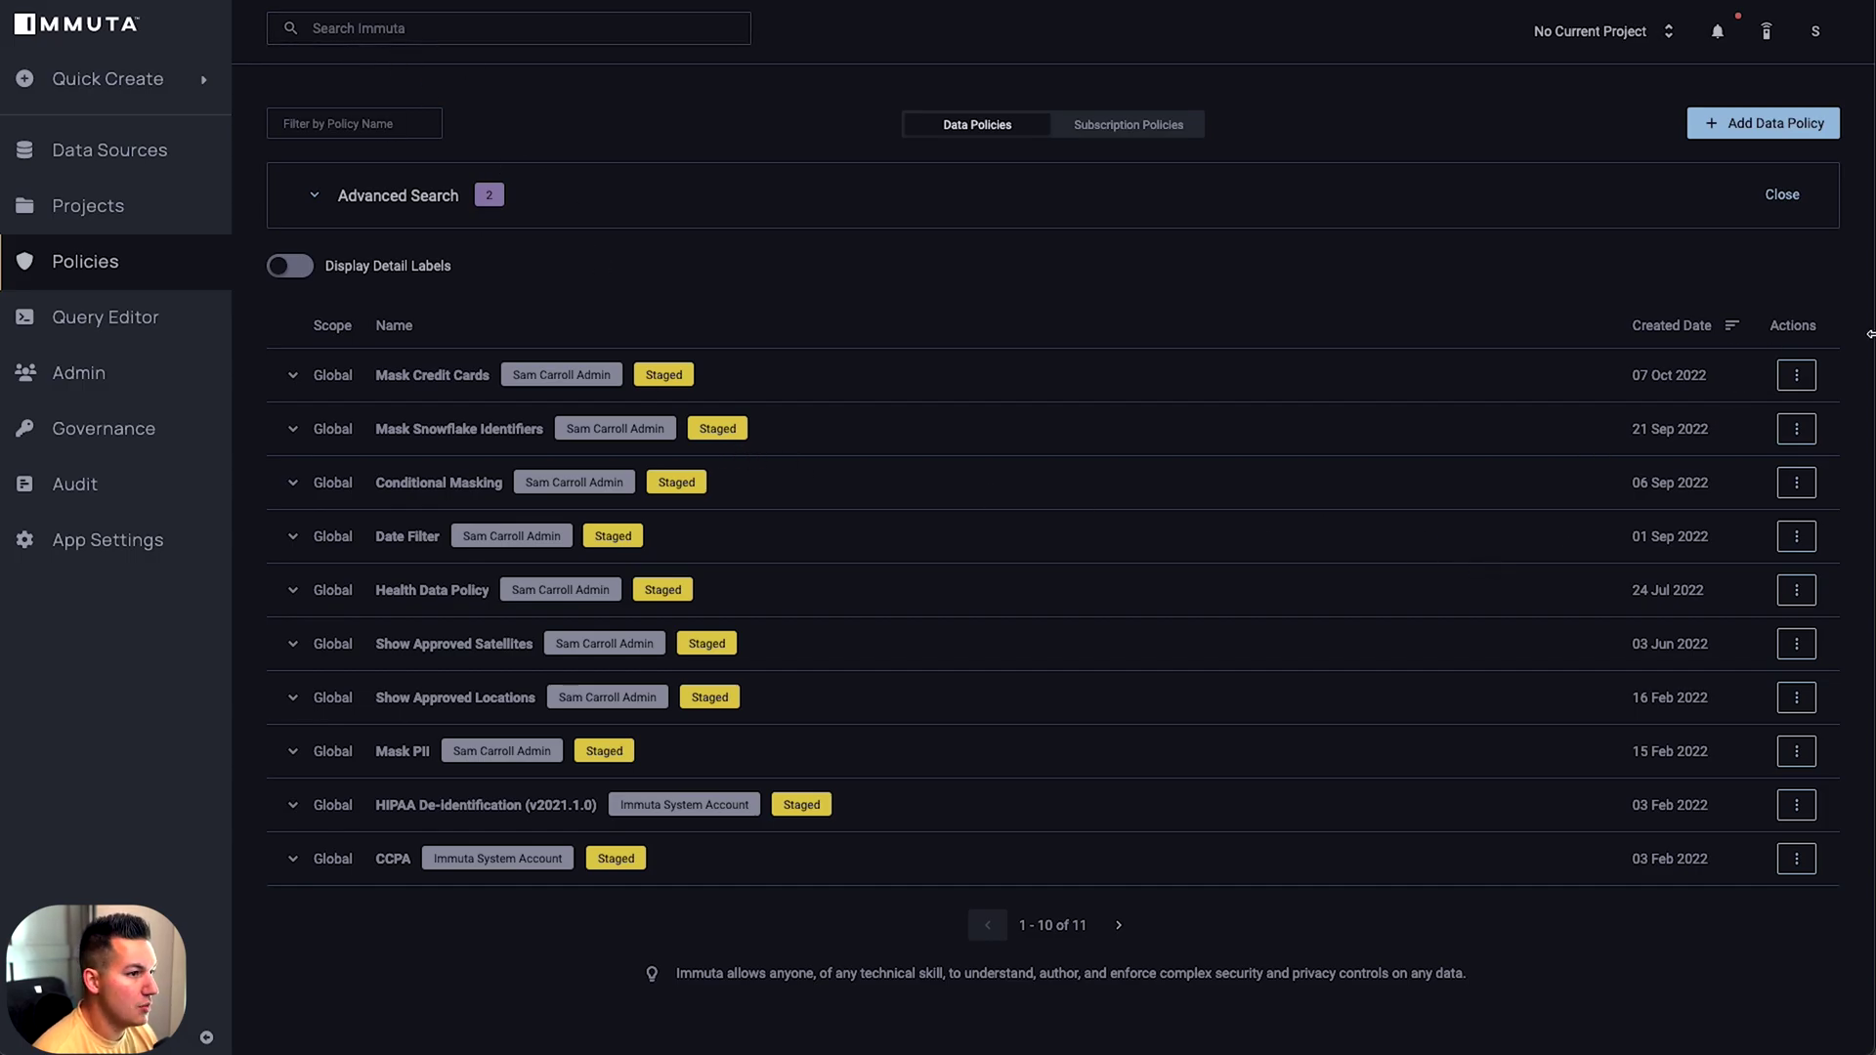
left_click(1796, 375)
left_click(1726, 557)
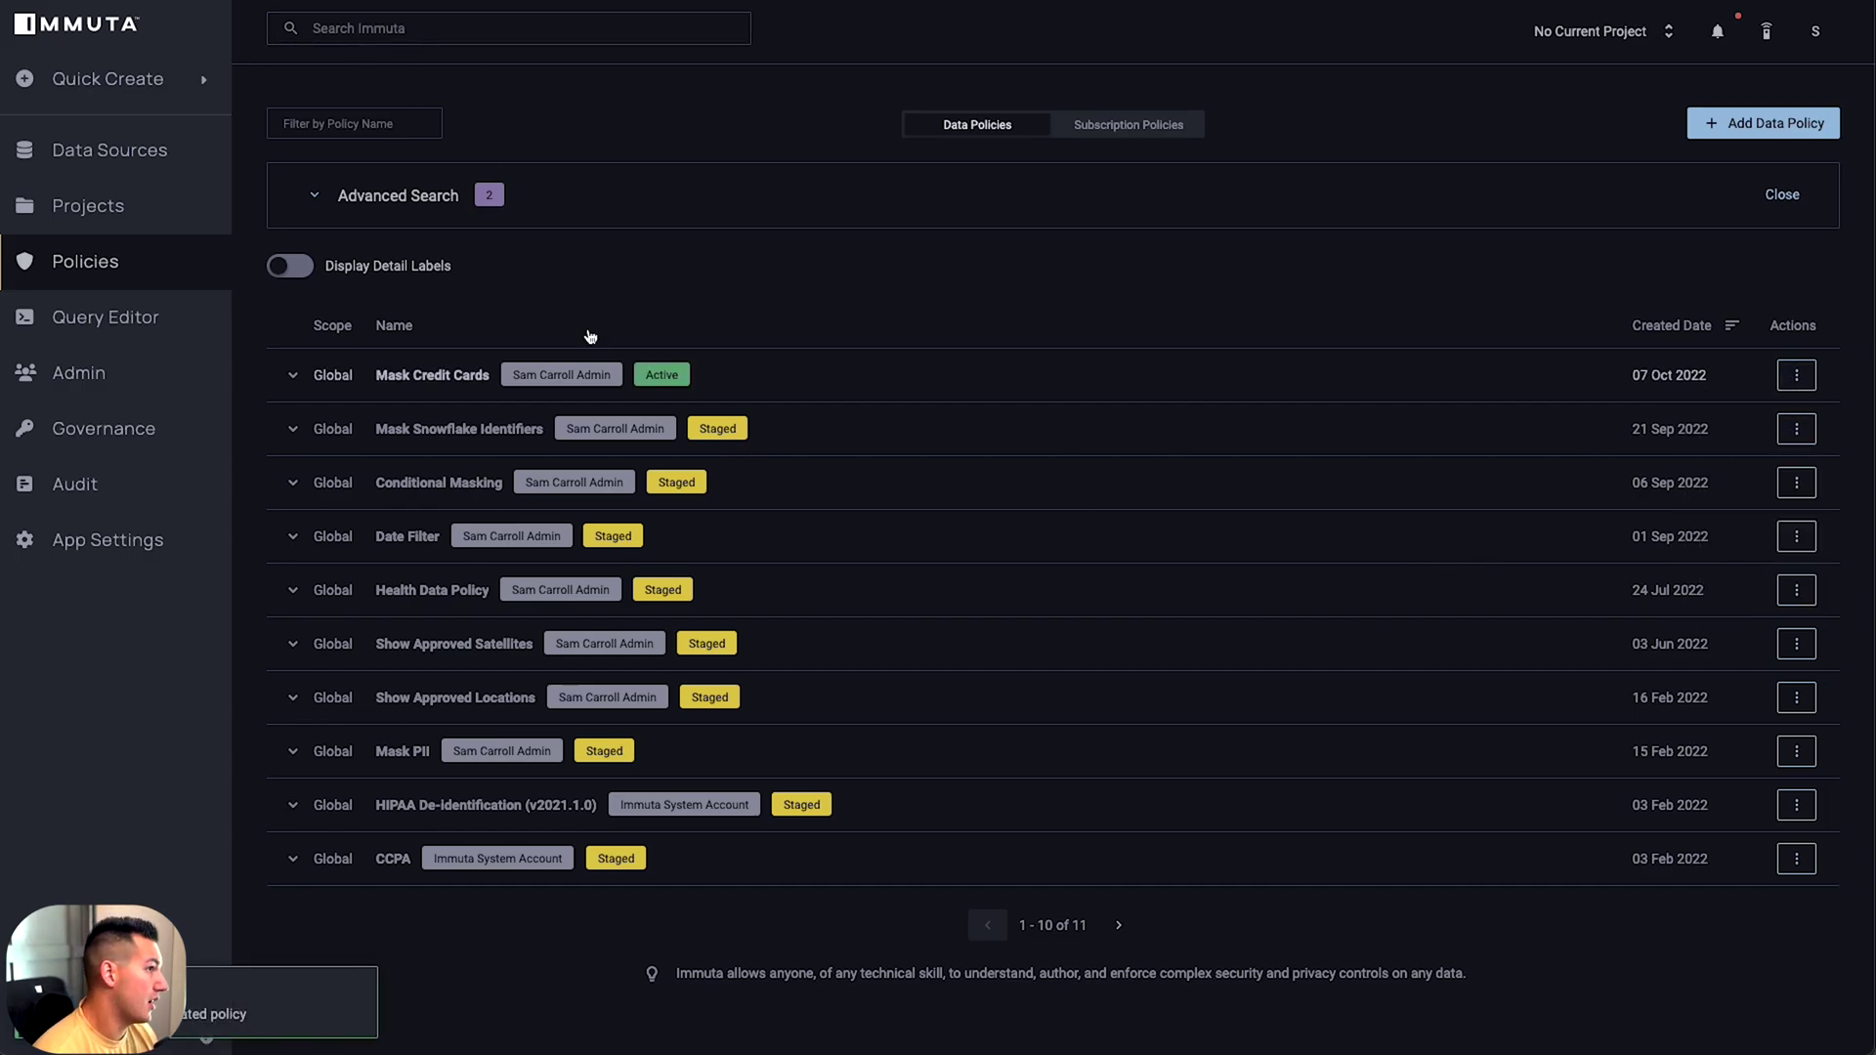
Return to Starburst and rerun the entire Validate Masking query with the policy active
key("super+Tab")
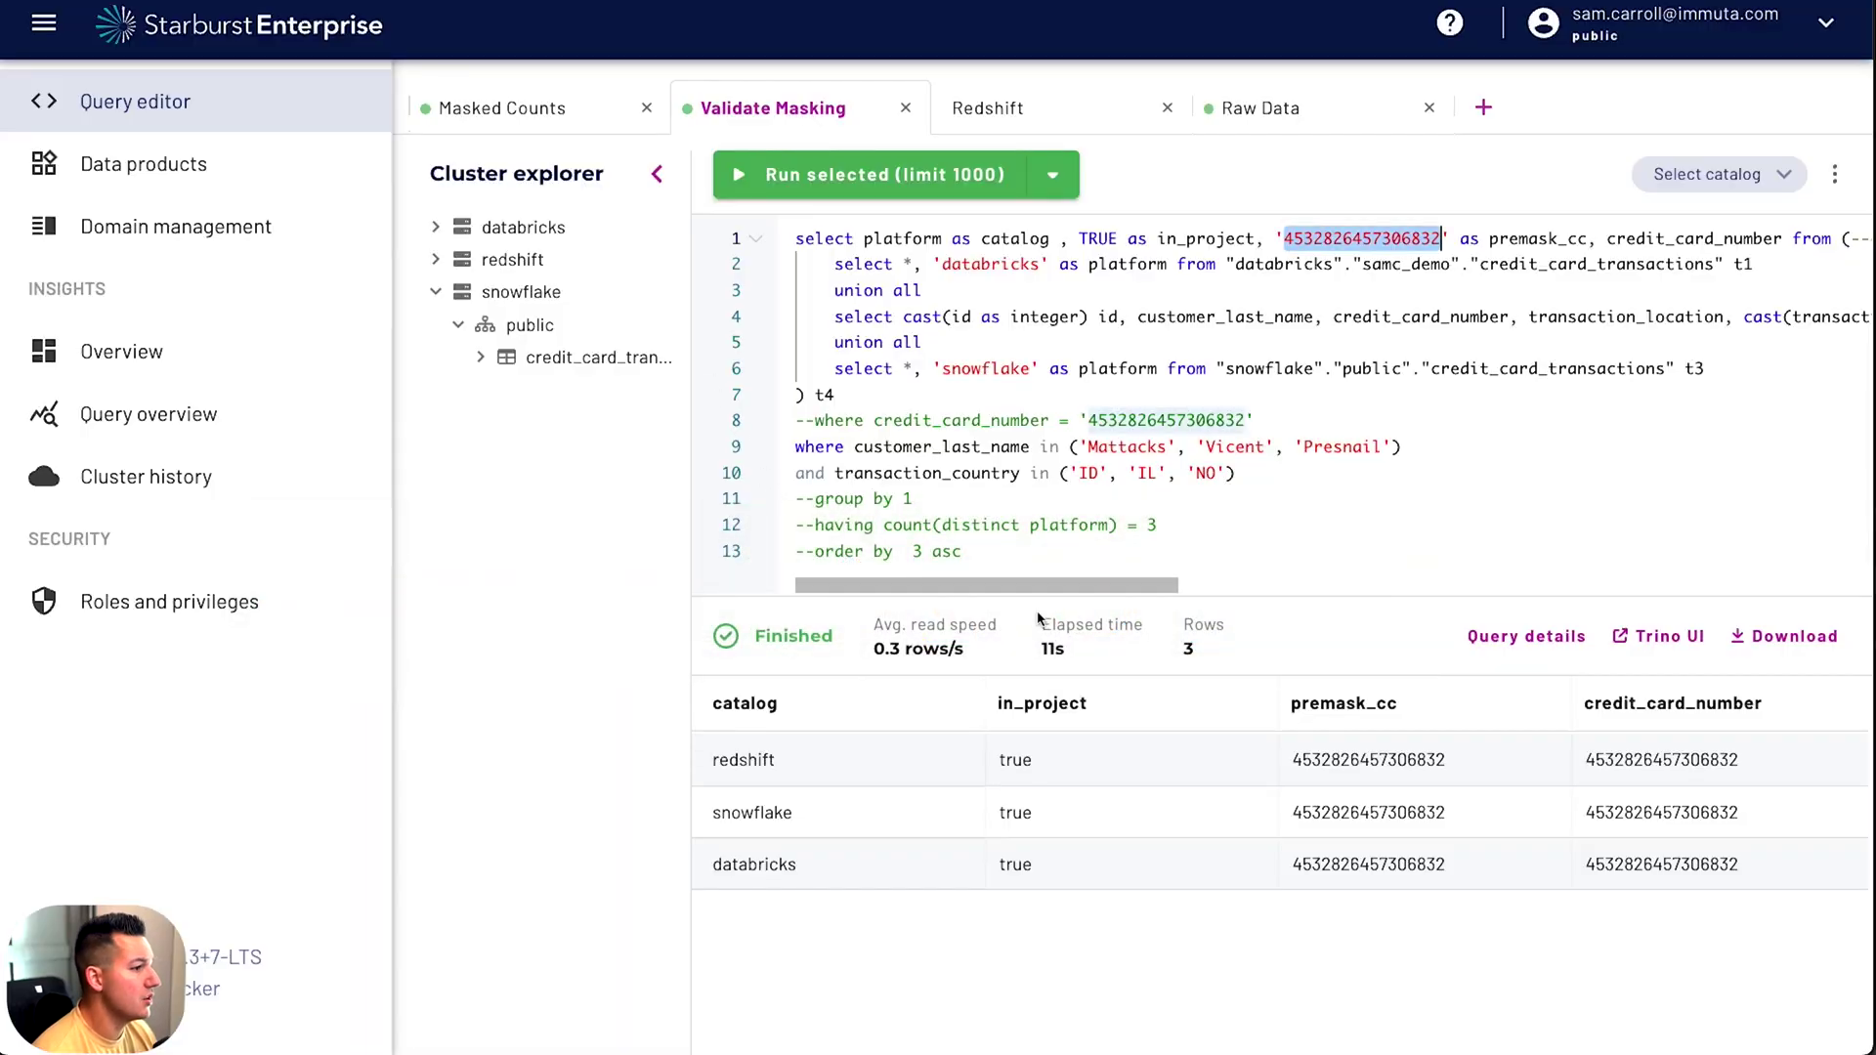
key("super+a")
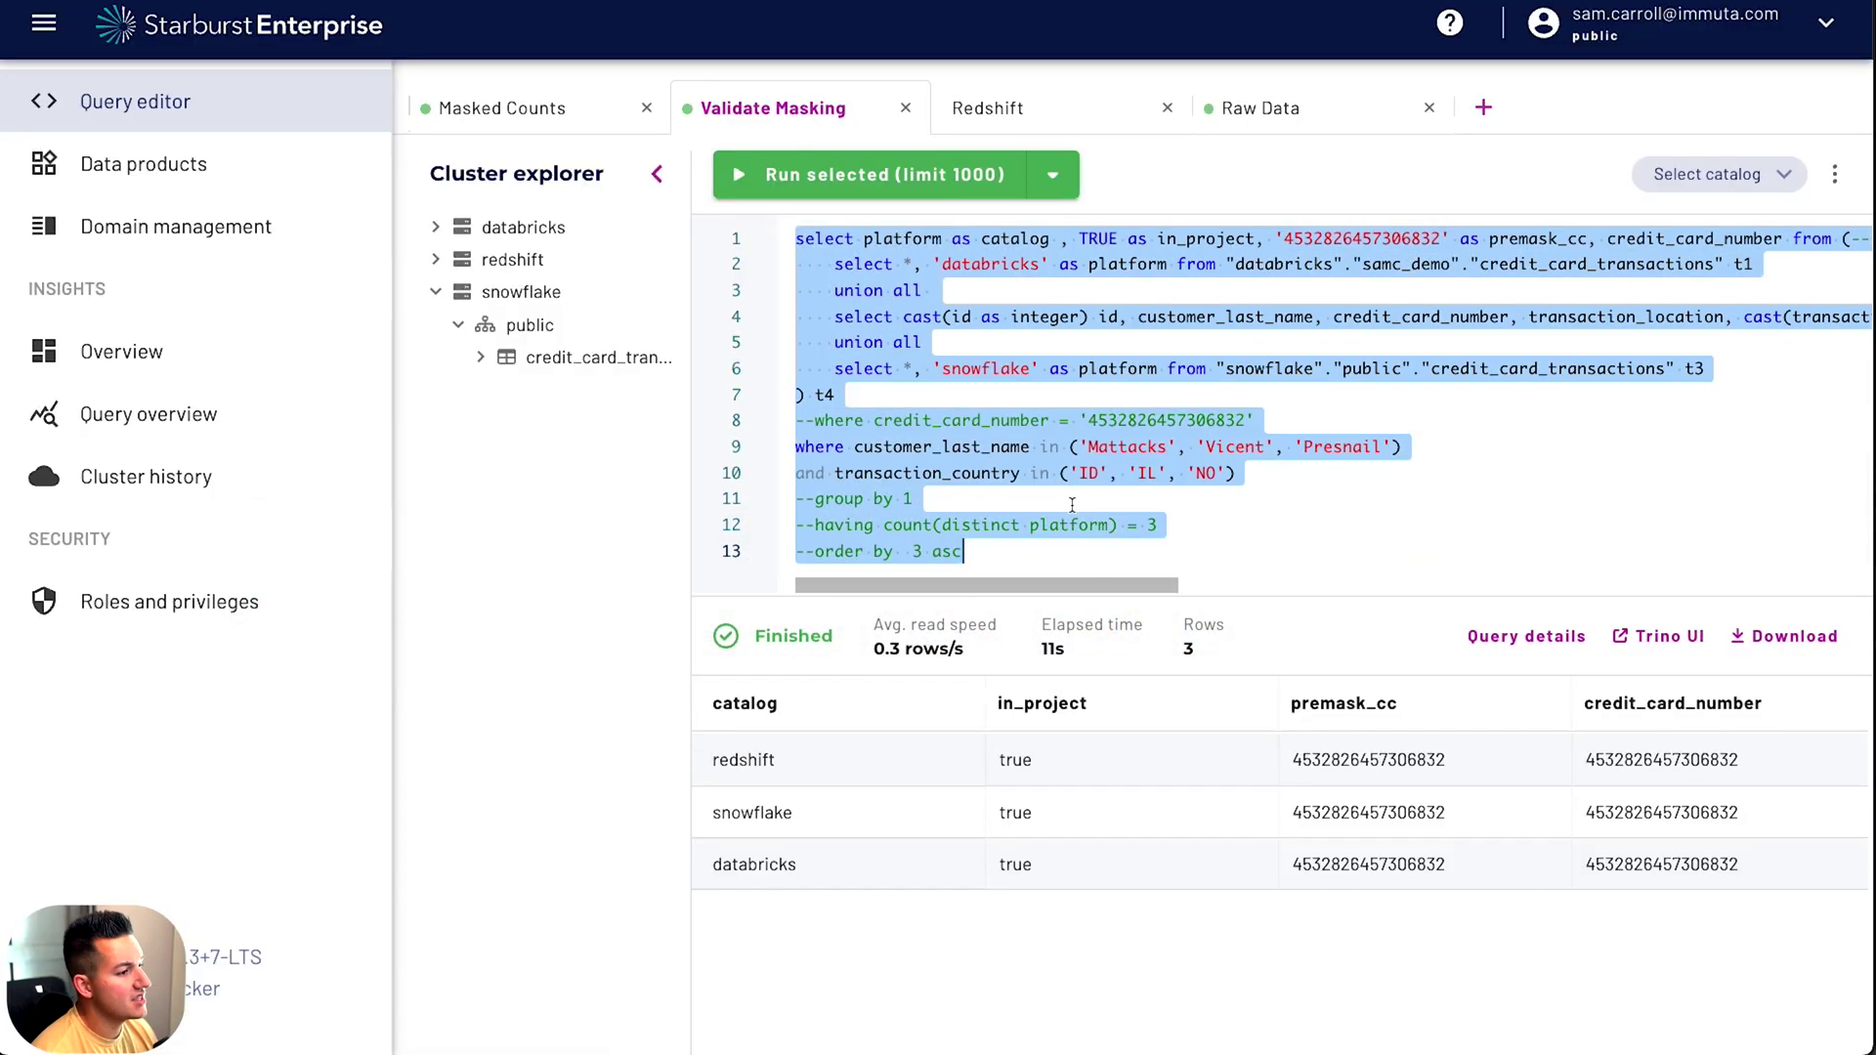
left_click(871, 179)
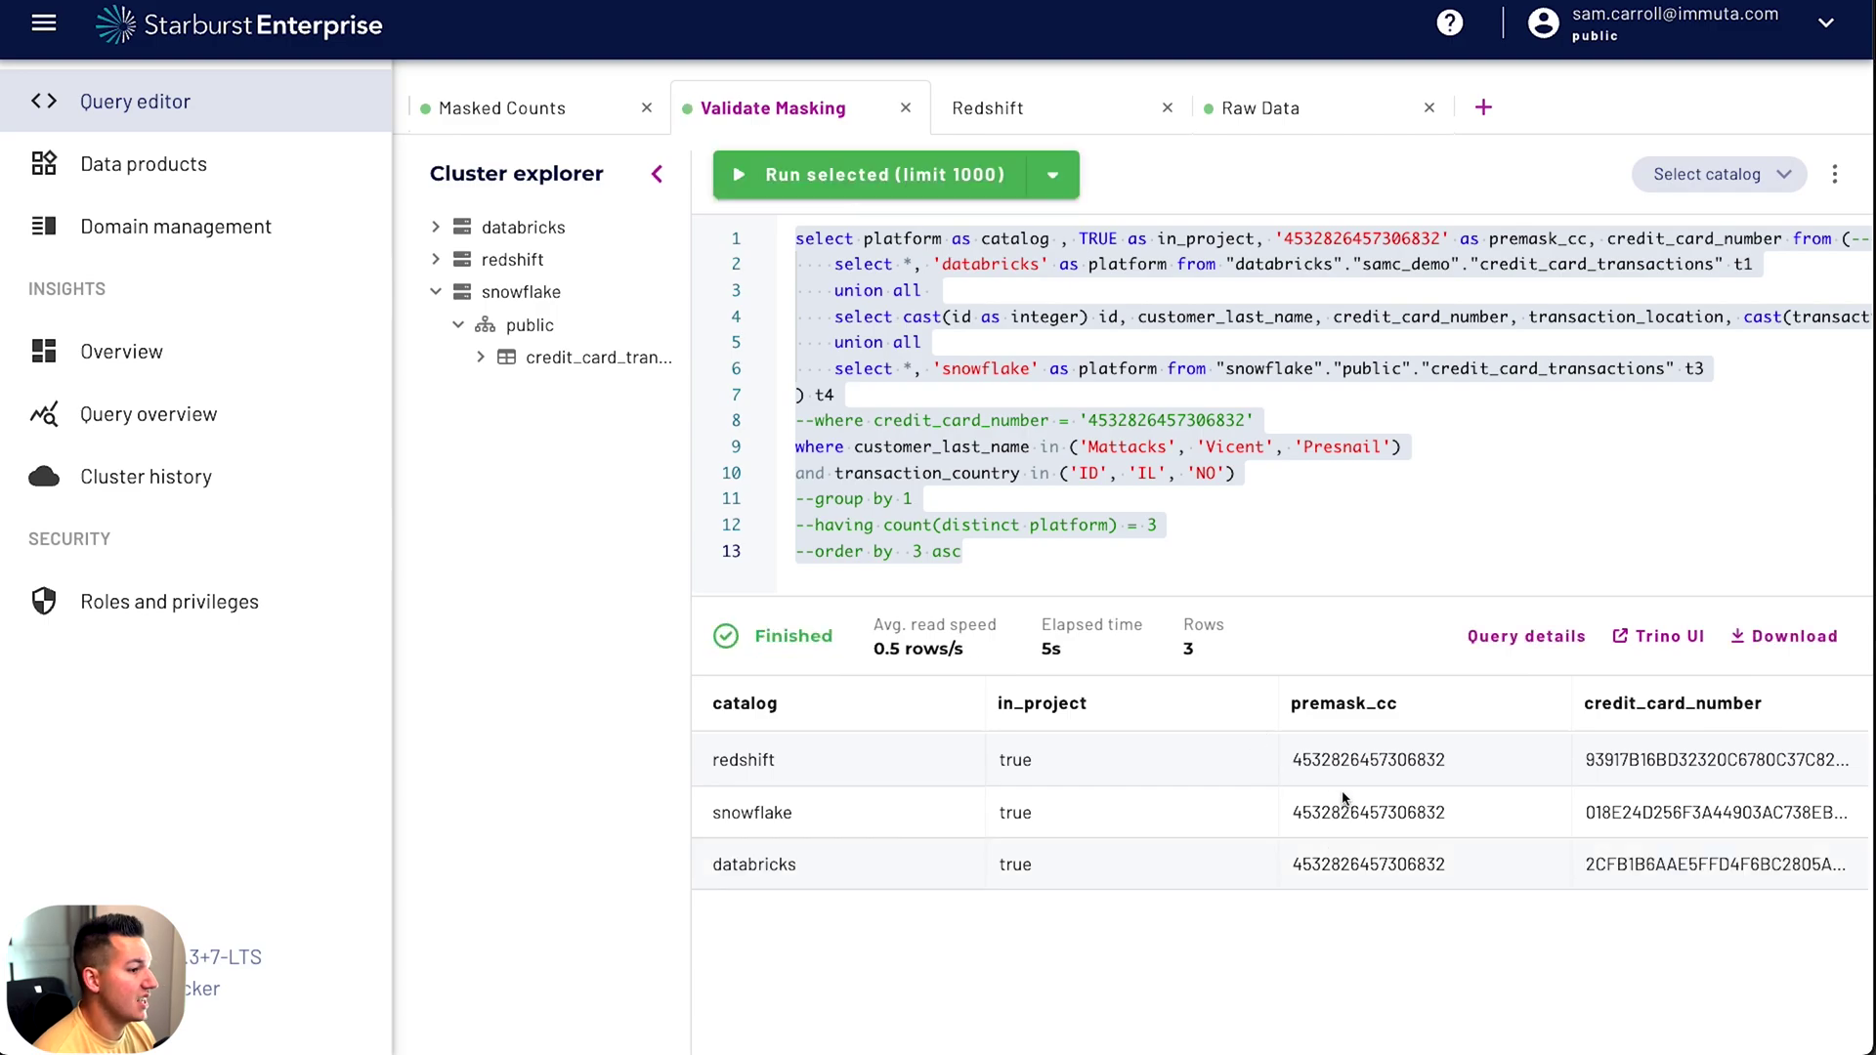
Narrow the catalog, in_project and premask_cc result columns to make room for the full credit_card_number values
left_click_drag(1275, 707, 1143, 709)
left_click_drag(985, 705, 833, 710)
left_click_drag(1422, 708, 1173, 708)
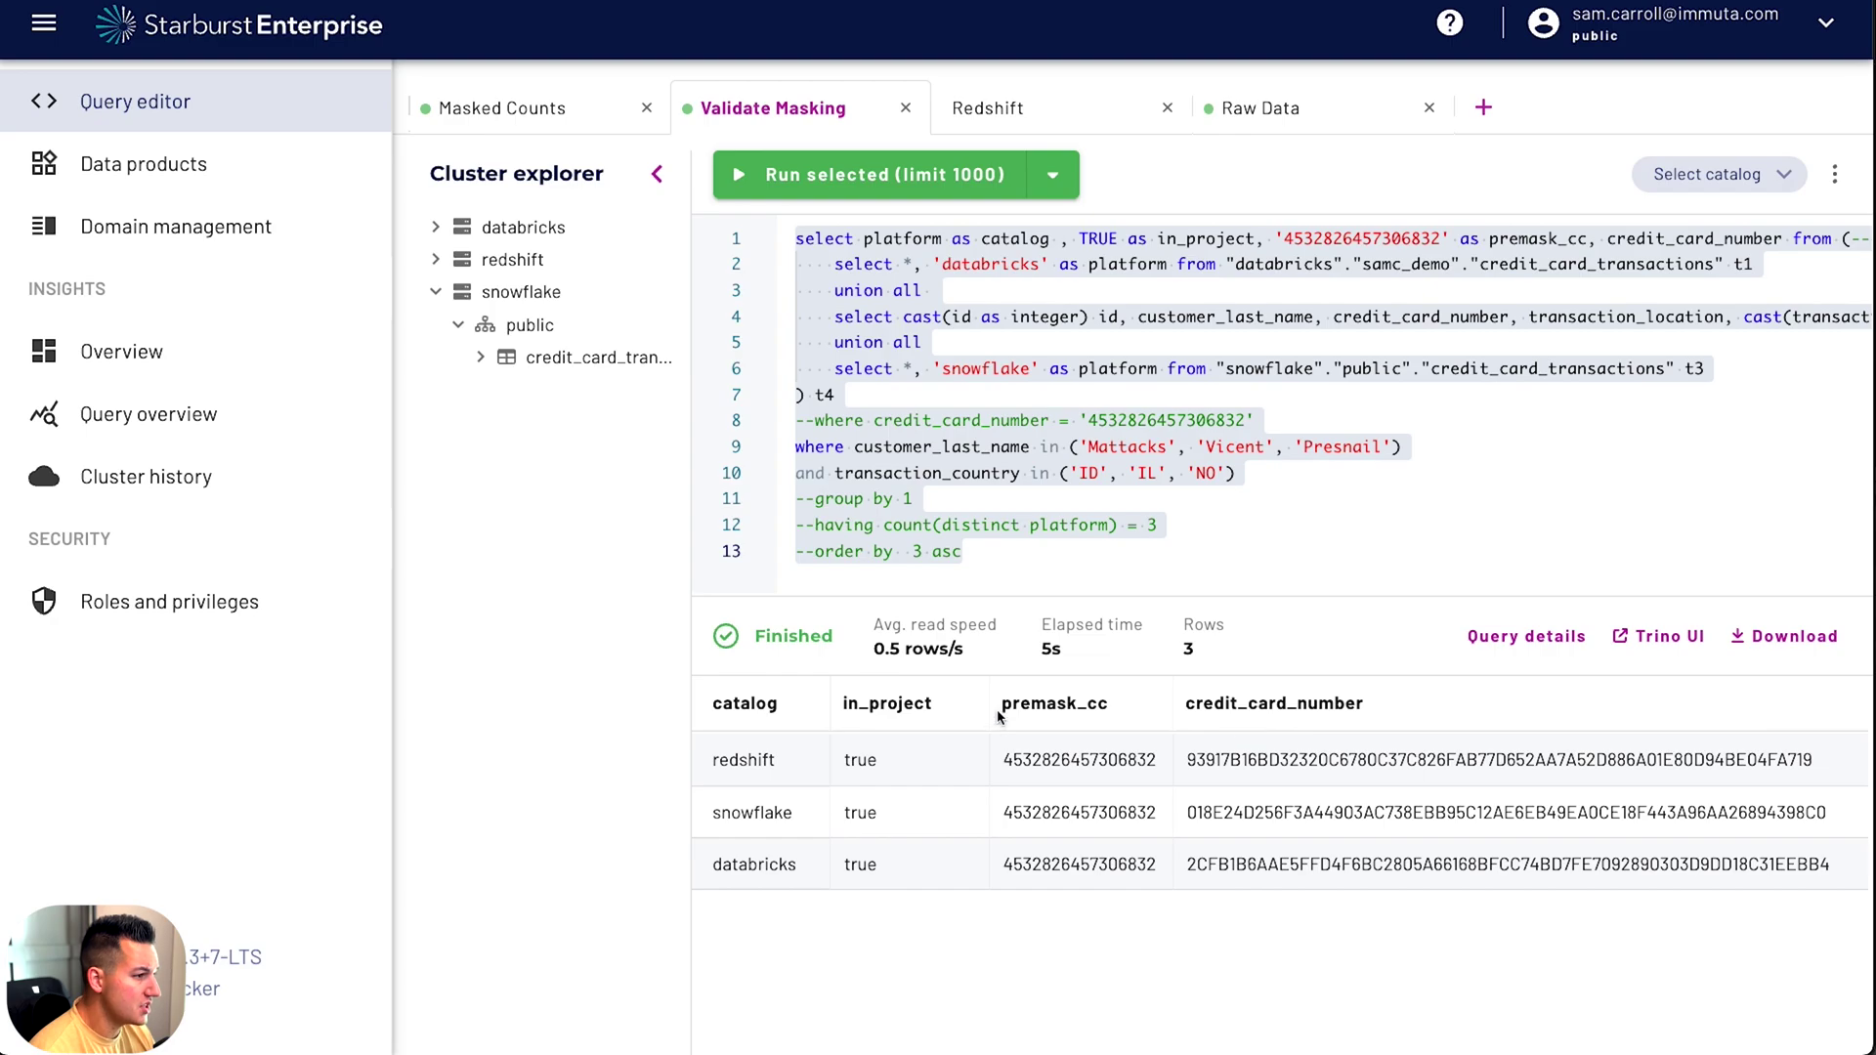
left_click_drag(989, 709, 895, 709)
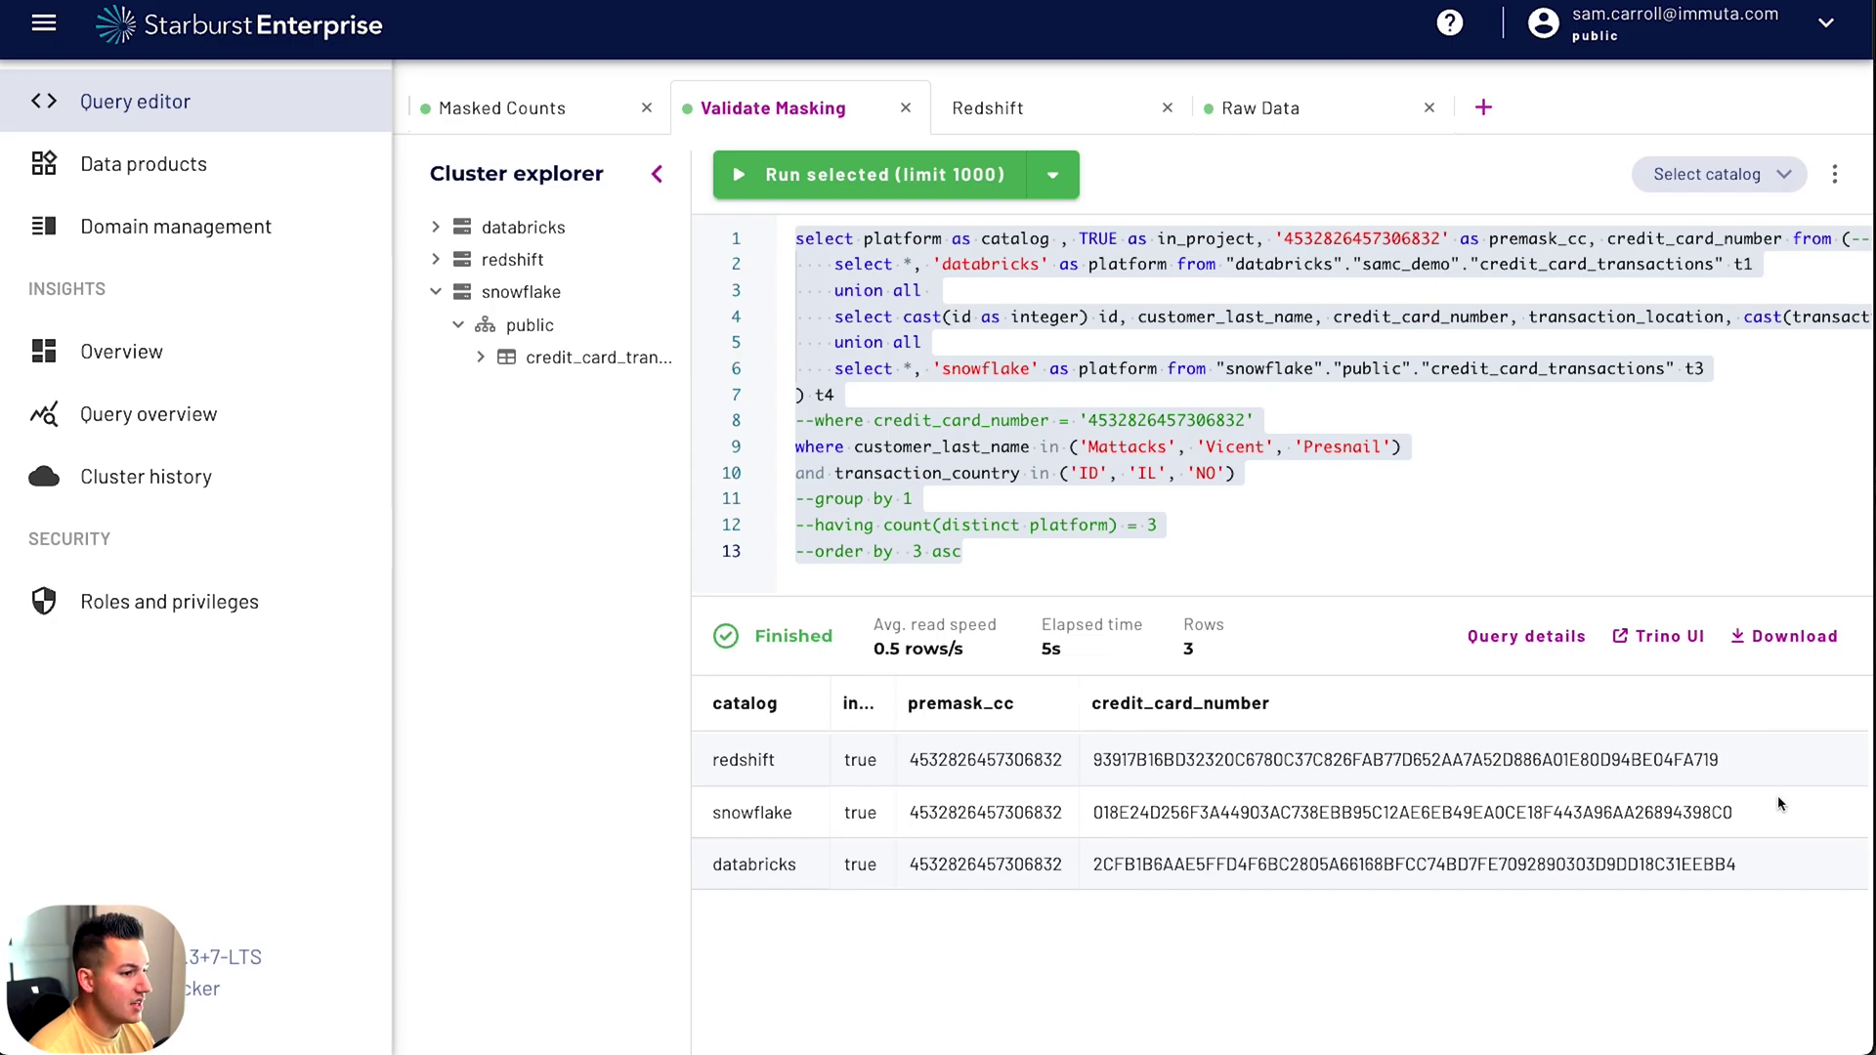
Compare the hashed credit_card_number values of the redshift, snowflake and databricks rows with one another
double_click(1710, 771)
double_click(1607, 815)
double_click(1603, 866)
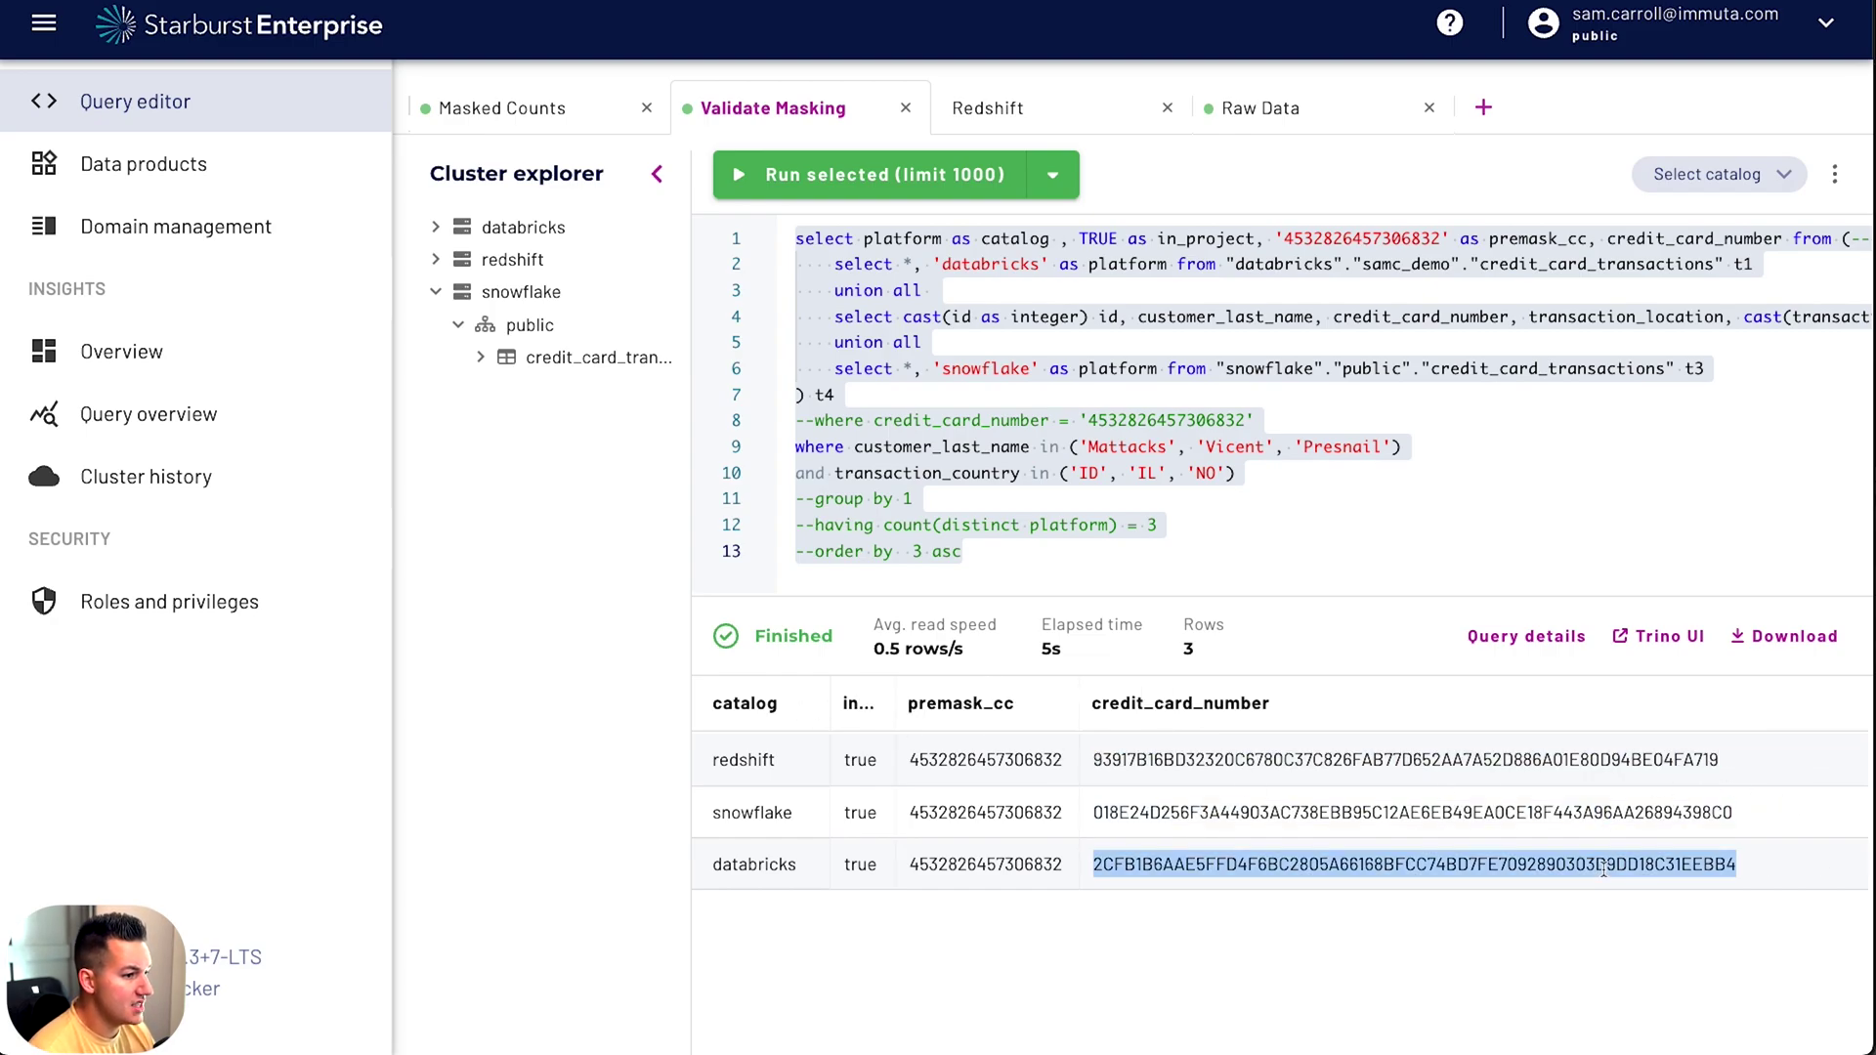
double_click(1568, 809)
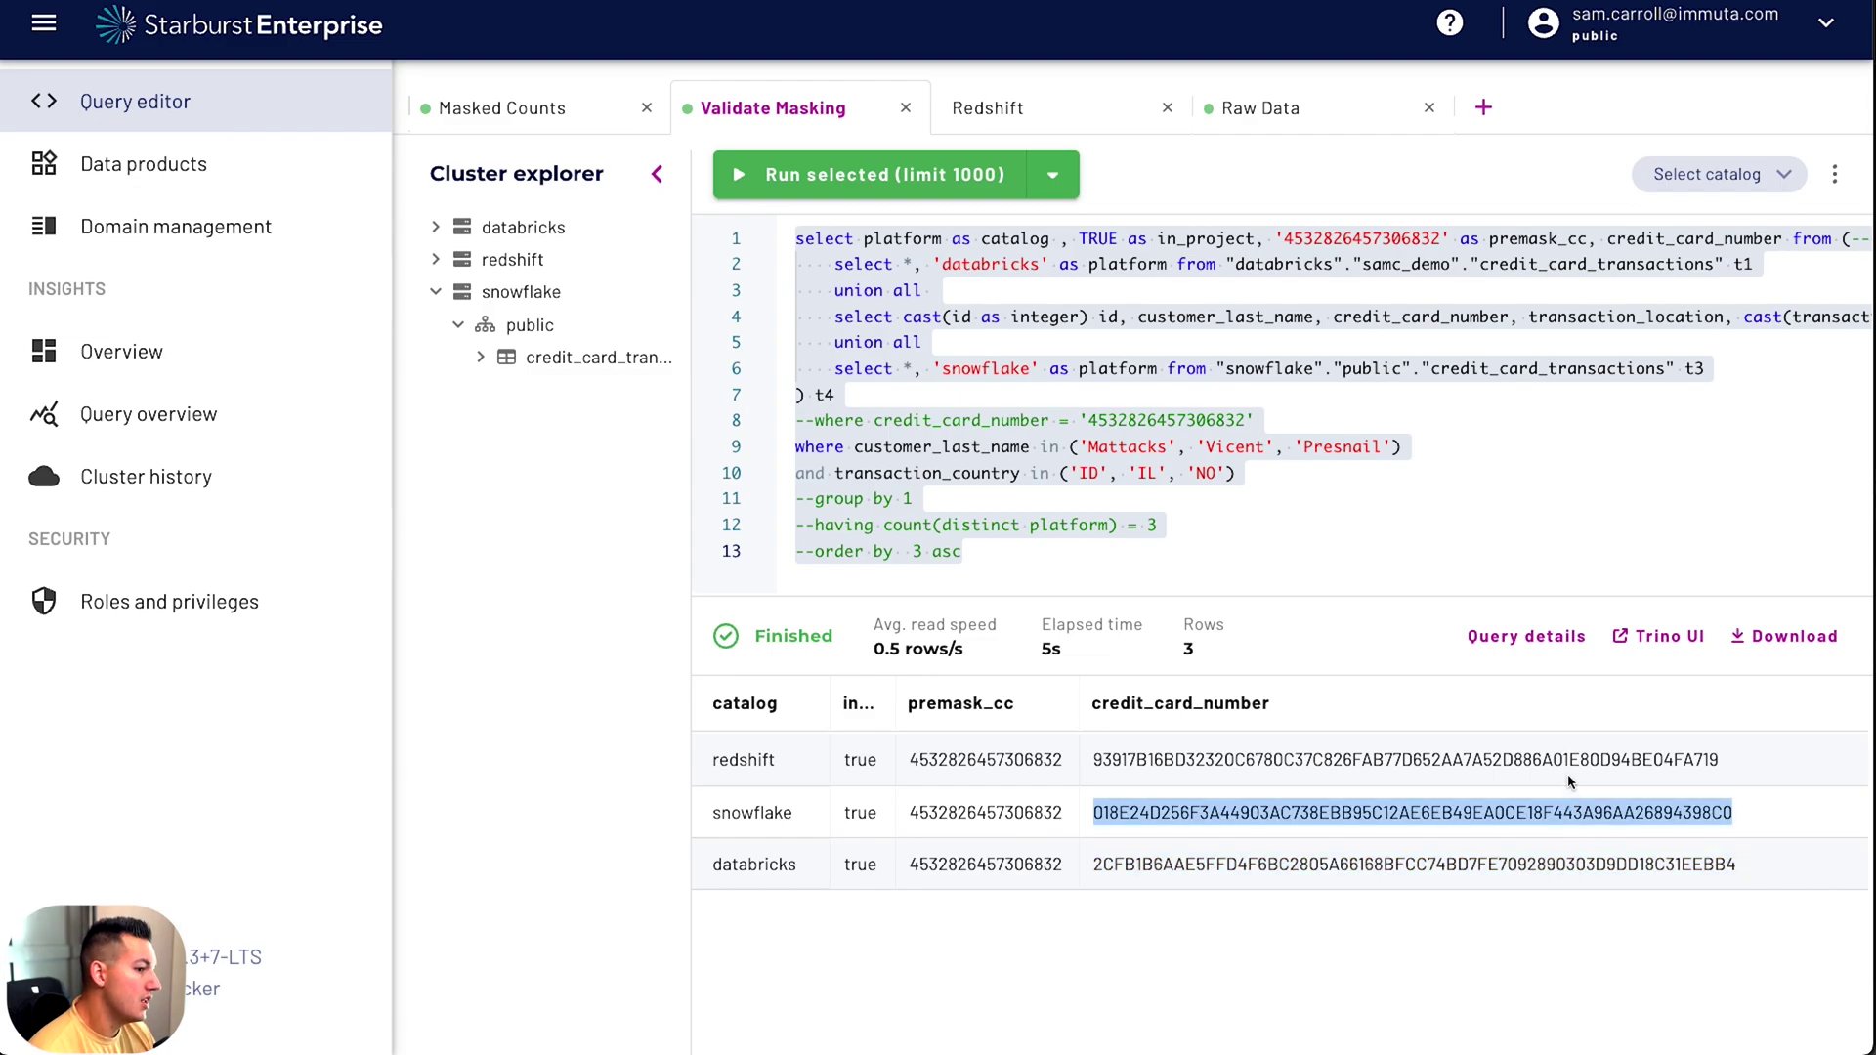
double_click(1568, 767)
double_click(1567, 807)
double_click(1566, 862)
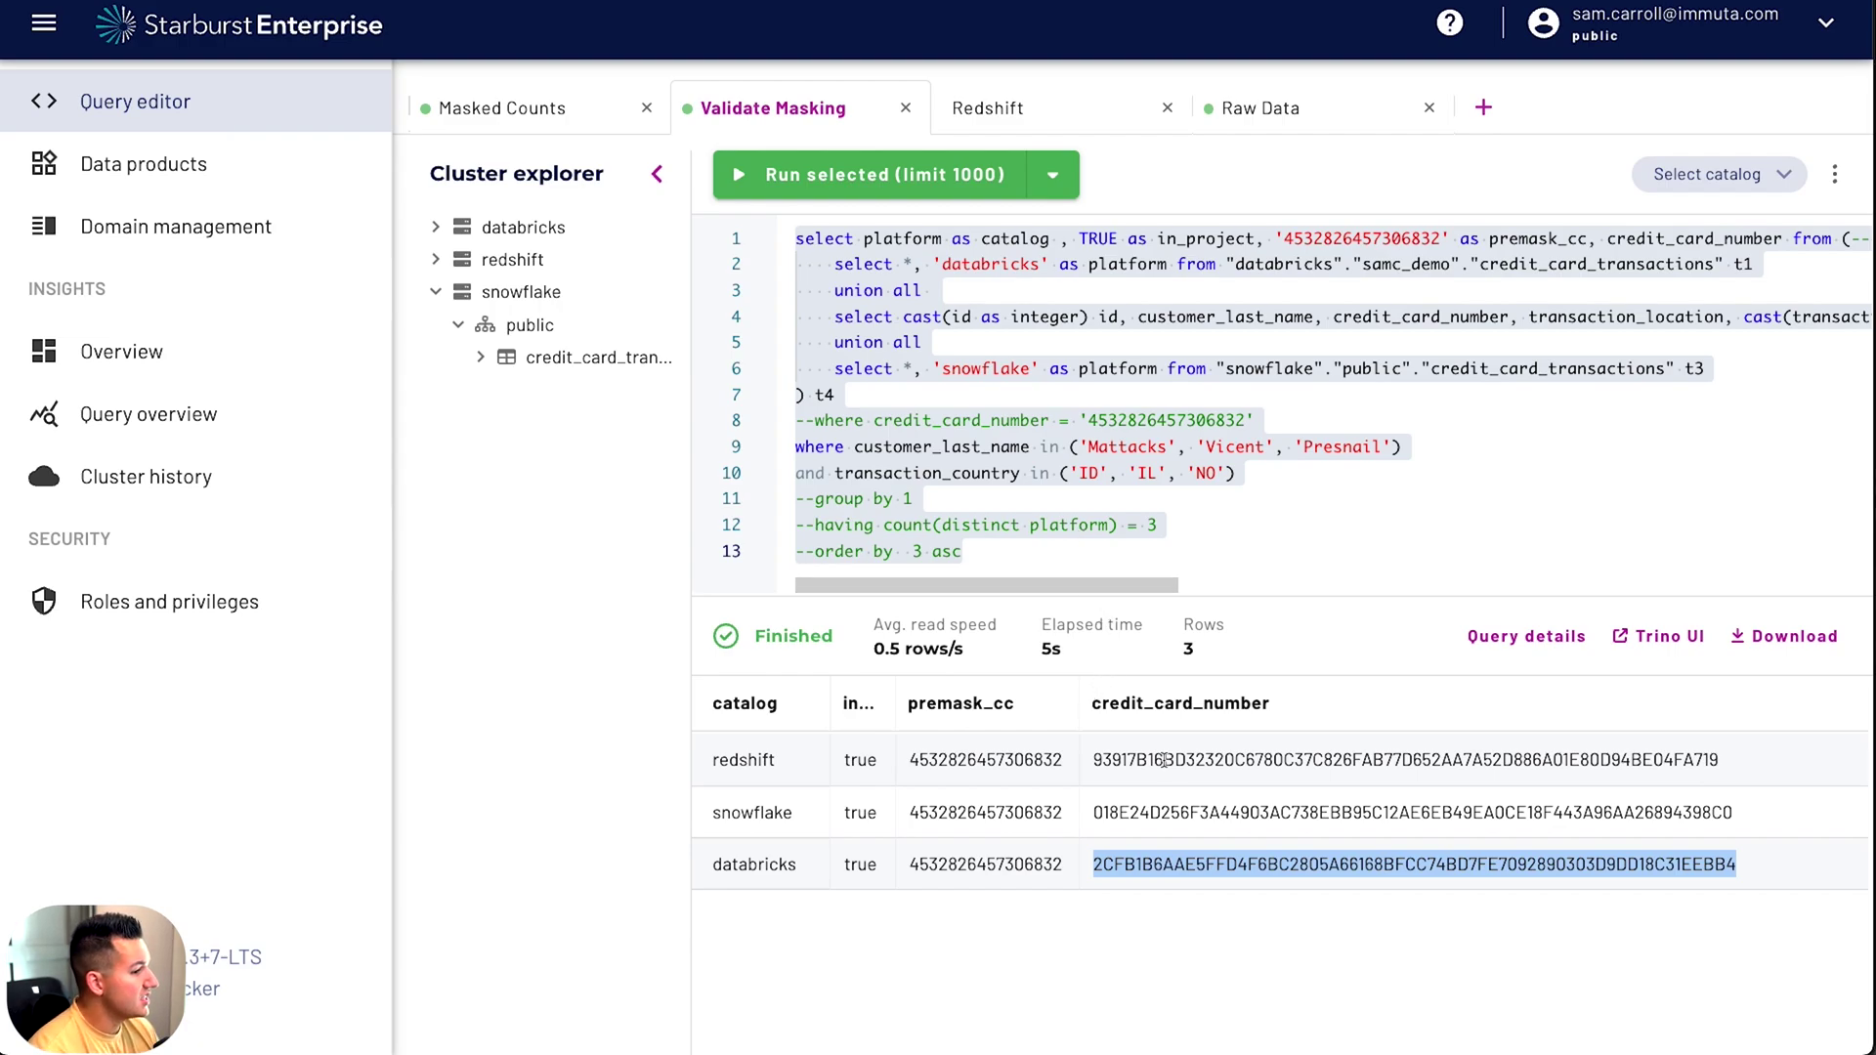
double_click(1193, 769)
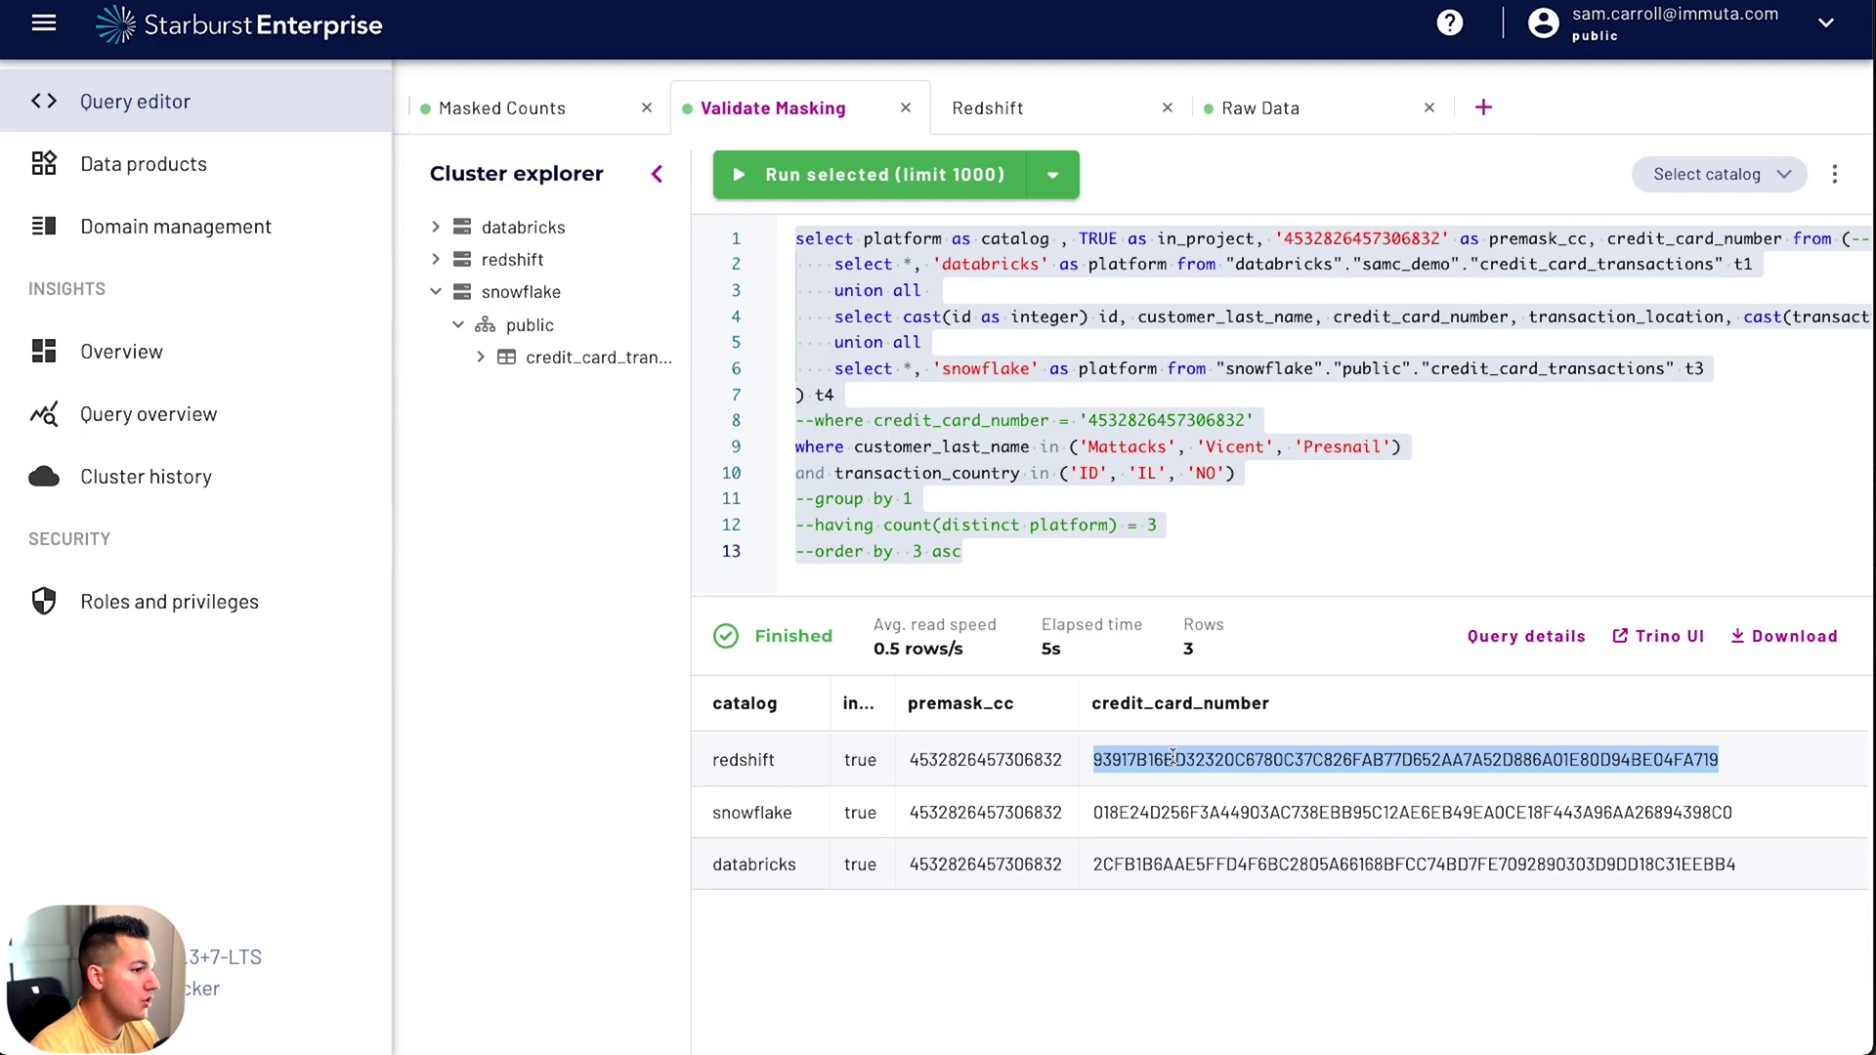
double_click(1159, 814)
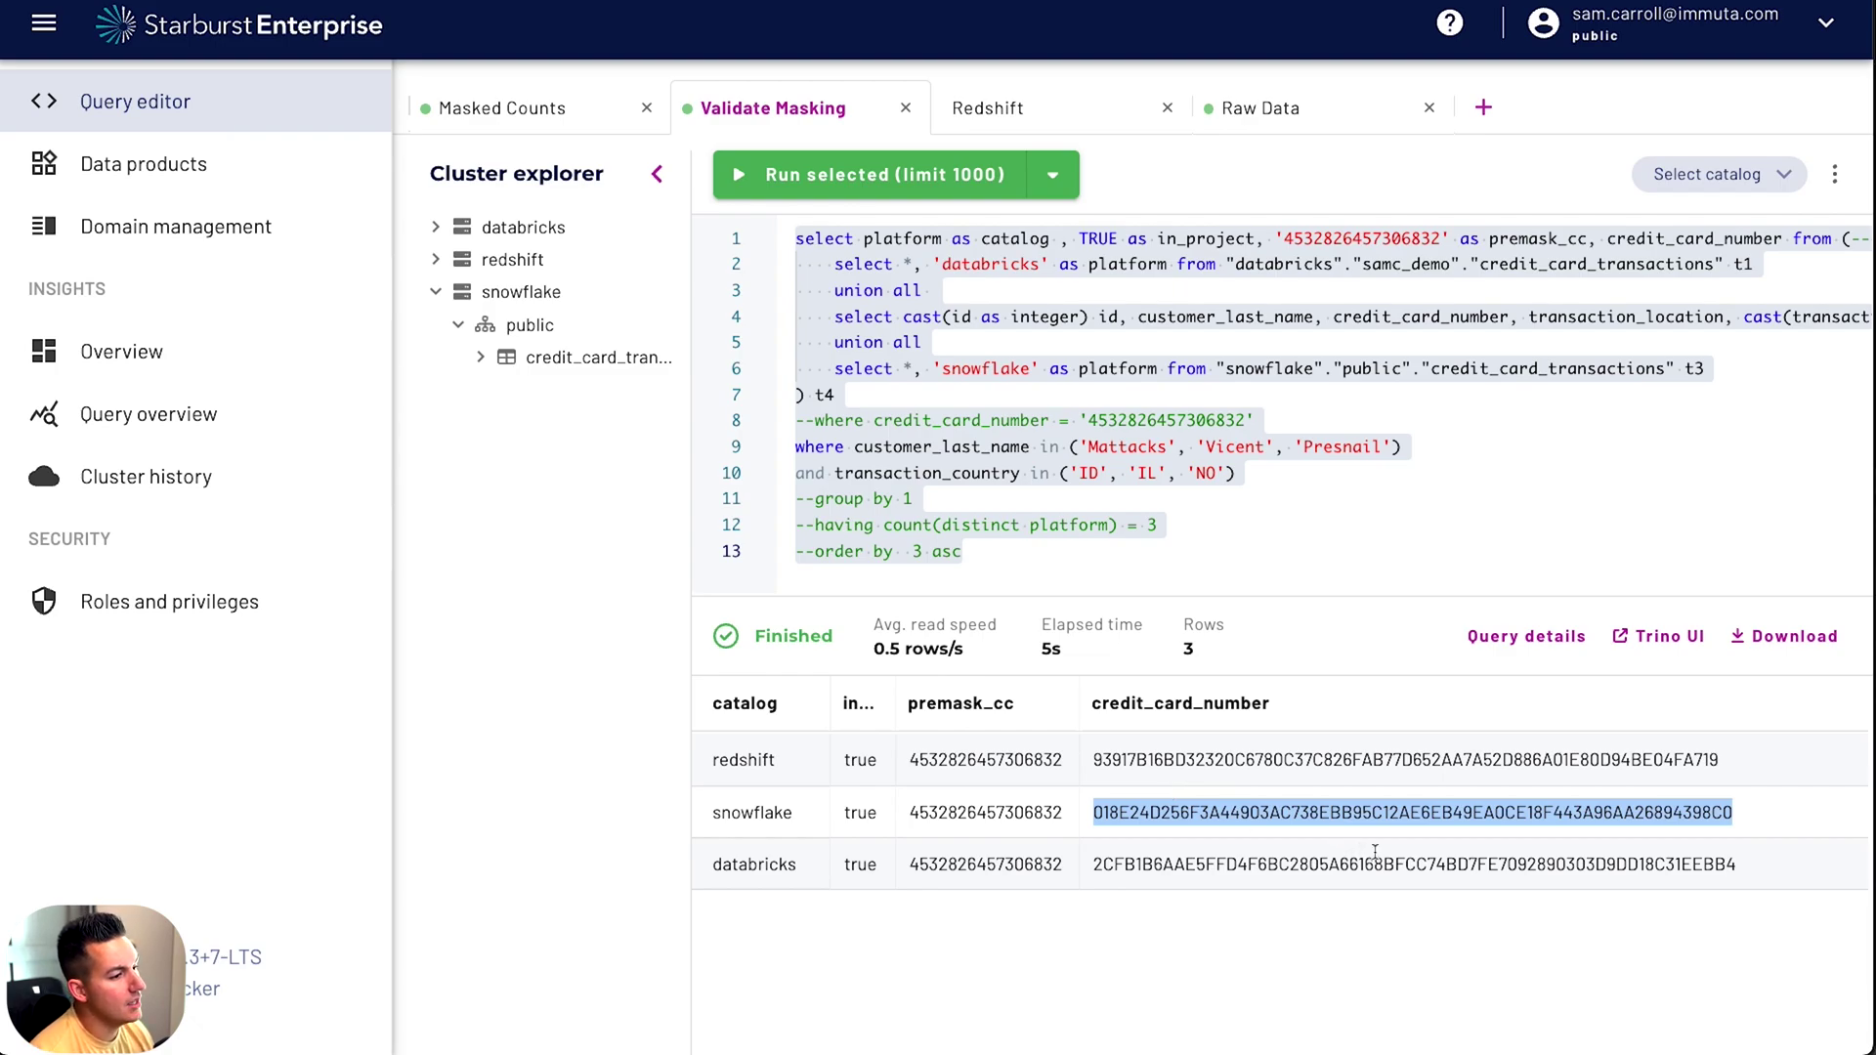
double_click(1444, 866)
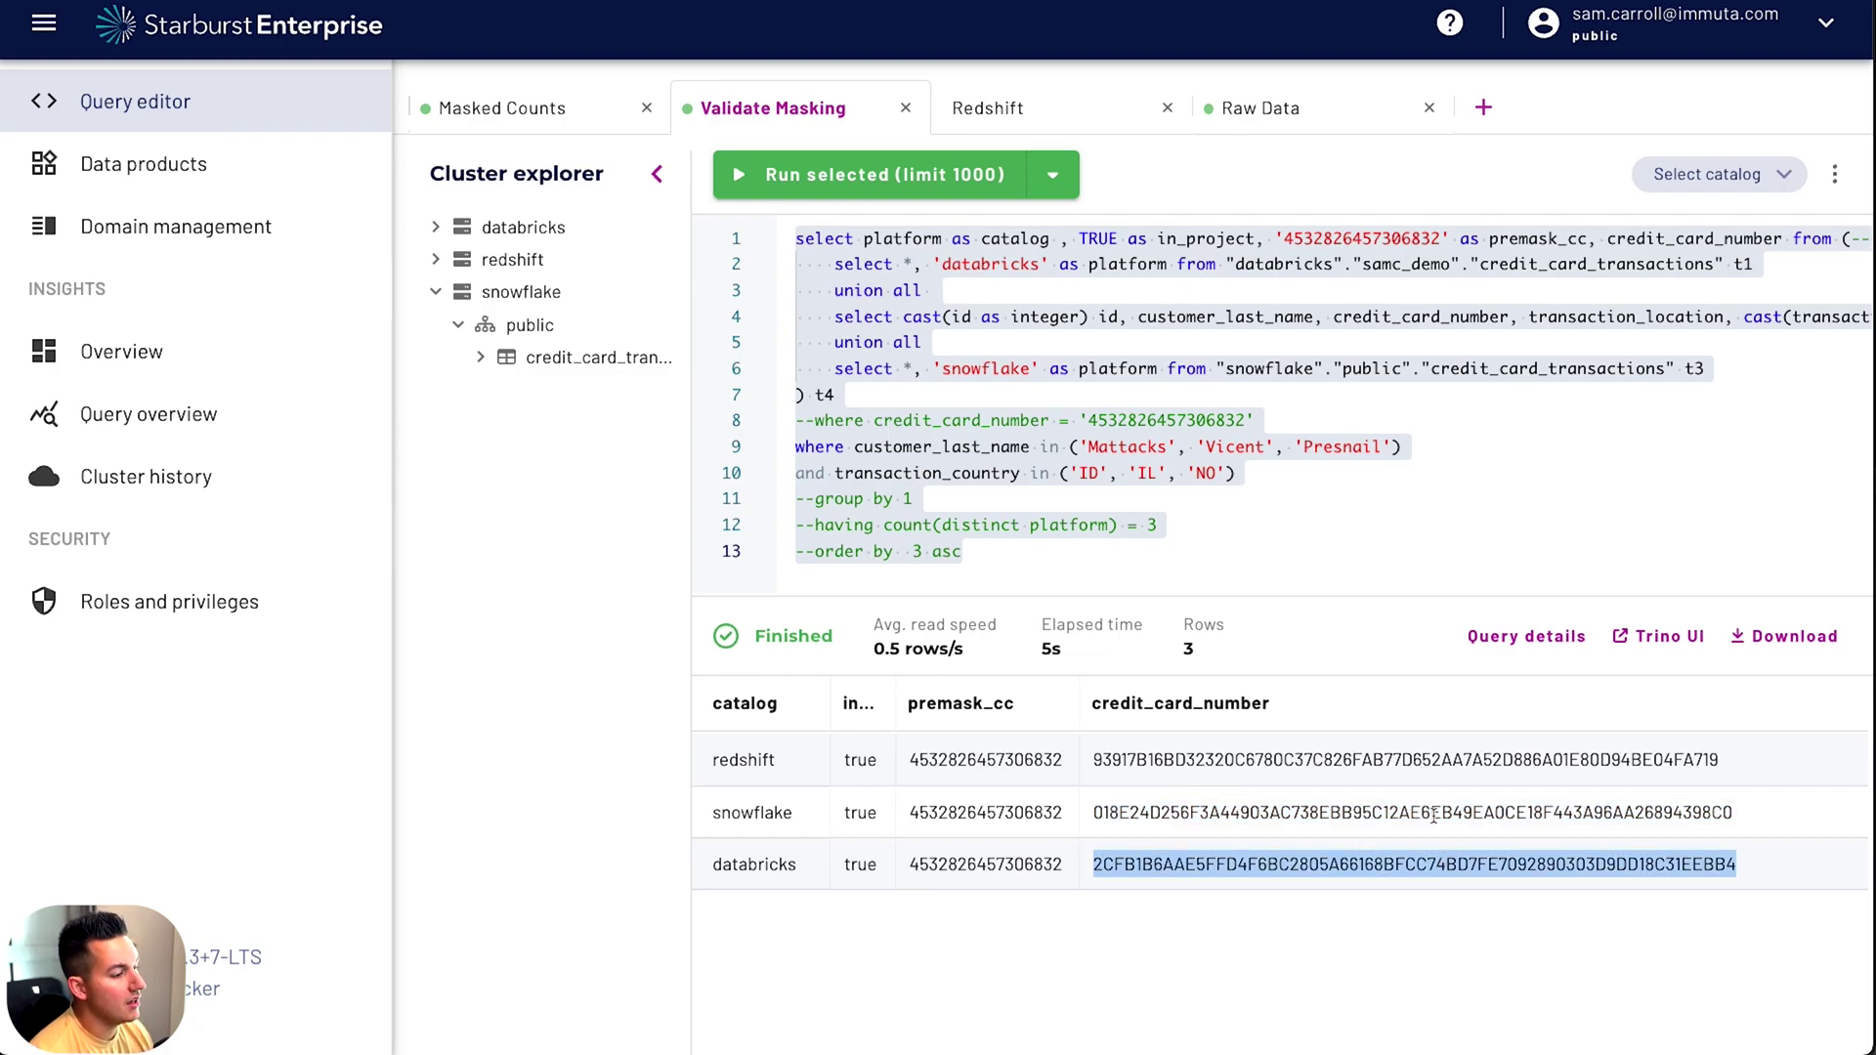
double_click(1434, 813)
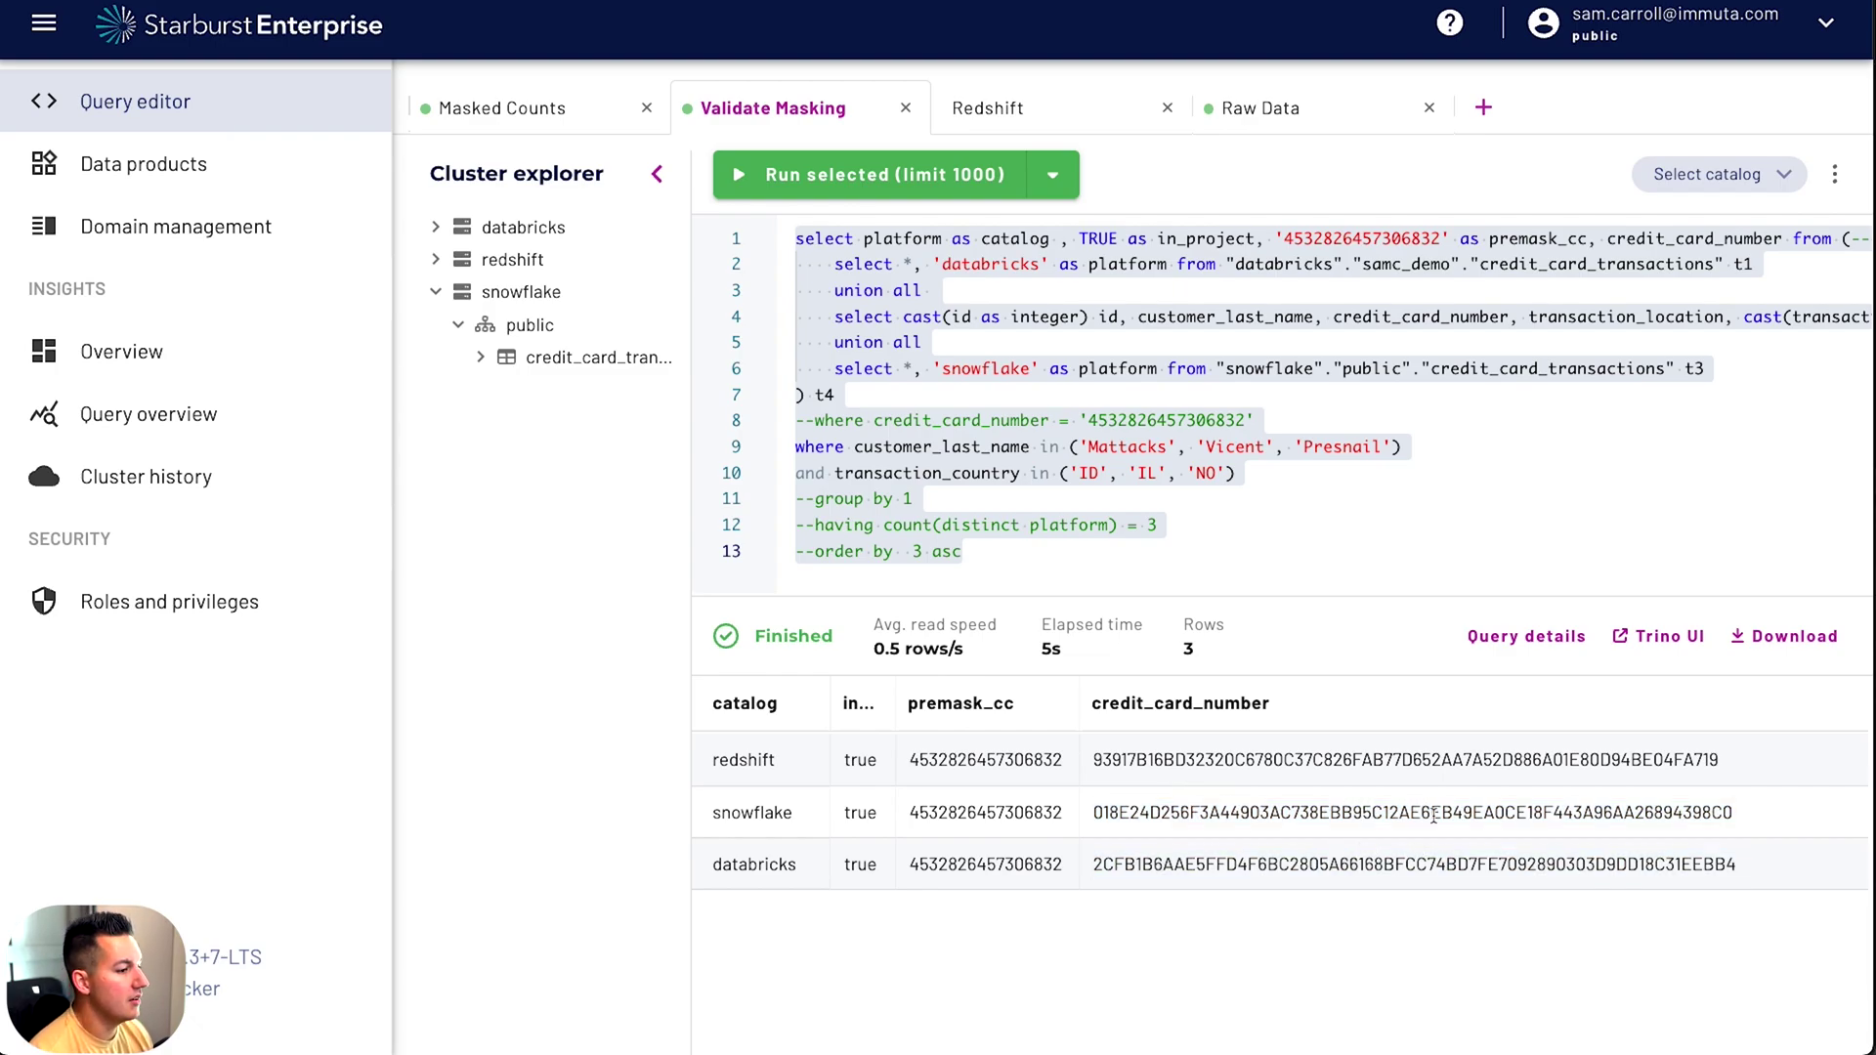
double_click(1432, 760)
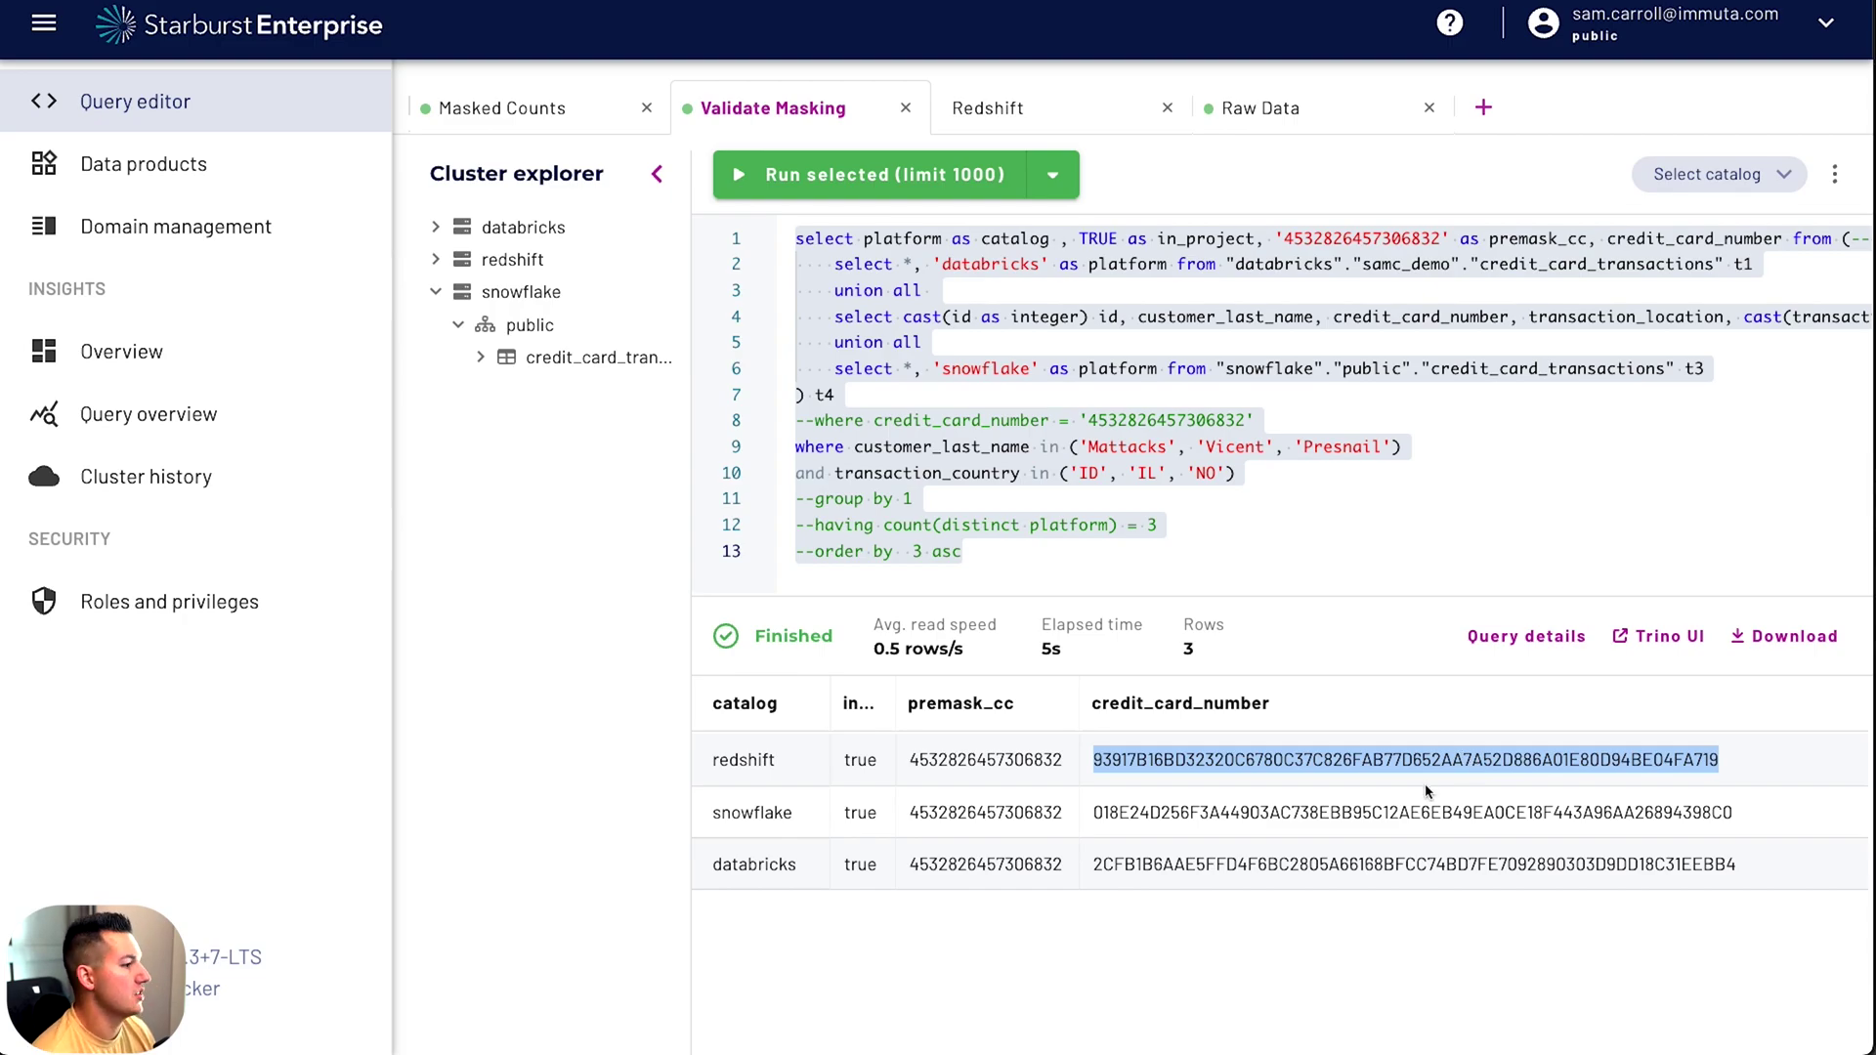
Switch to Immuta, review the Mask Credit Cards policy rule, and examine the Starburst Fraud Detection project's data sources, purpose and masked joins setting
key("super+Tab")
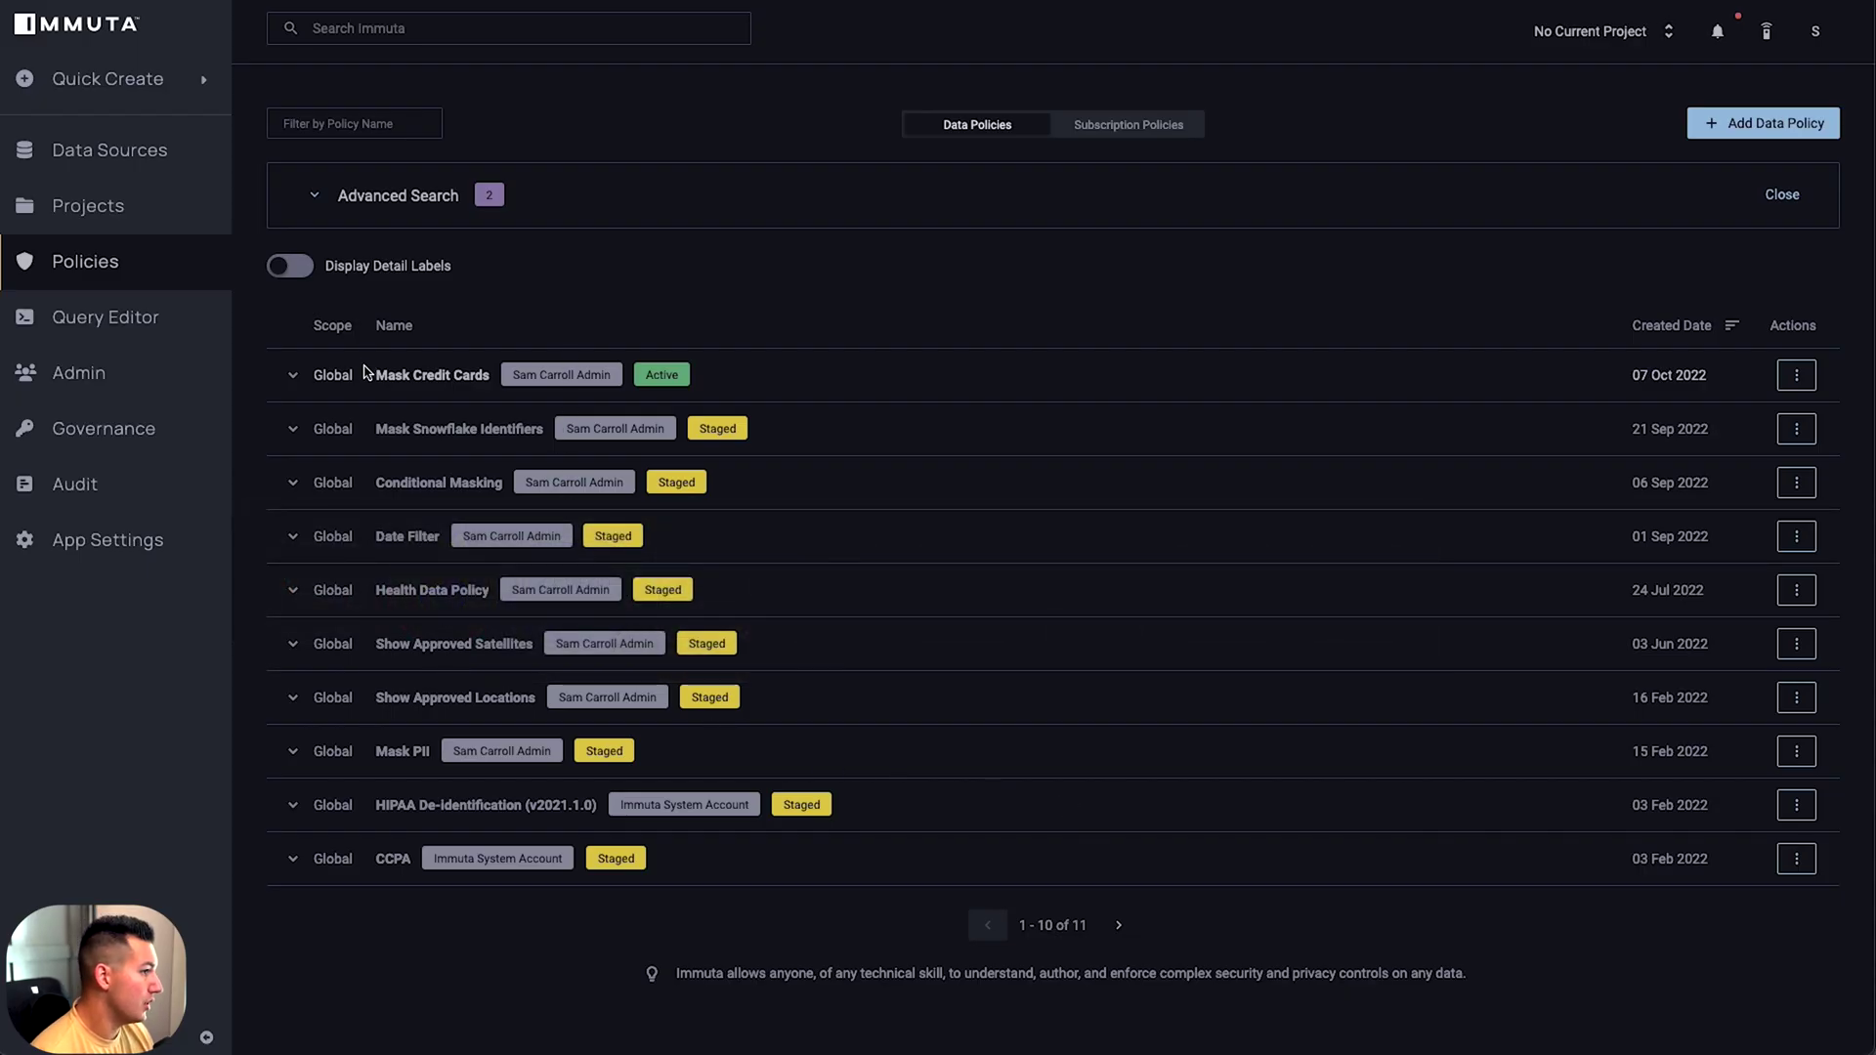
left_click(322, 374)
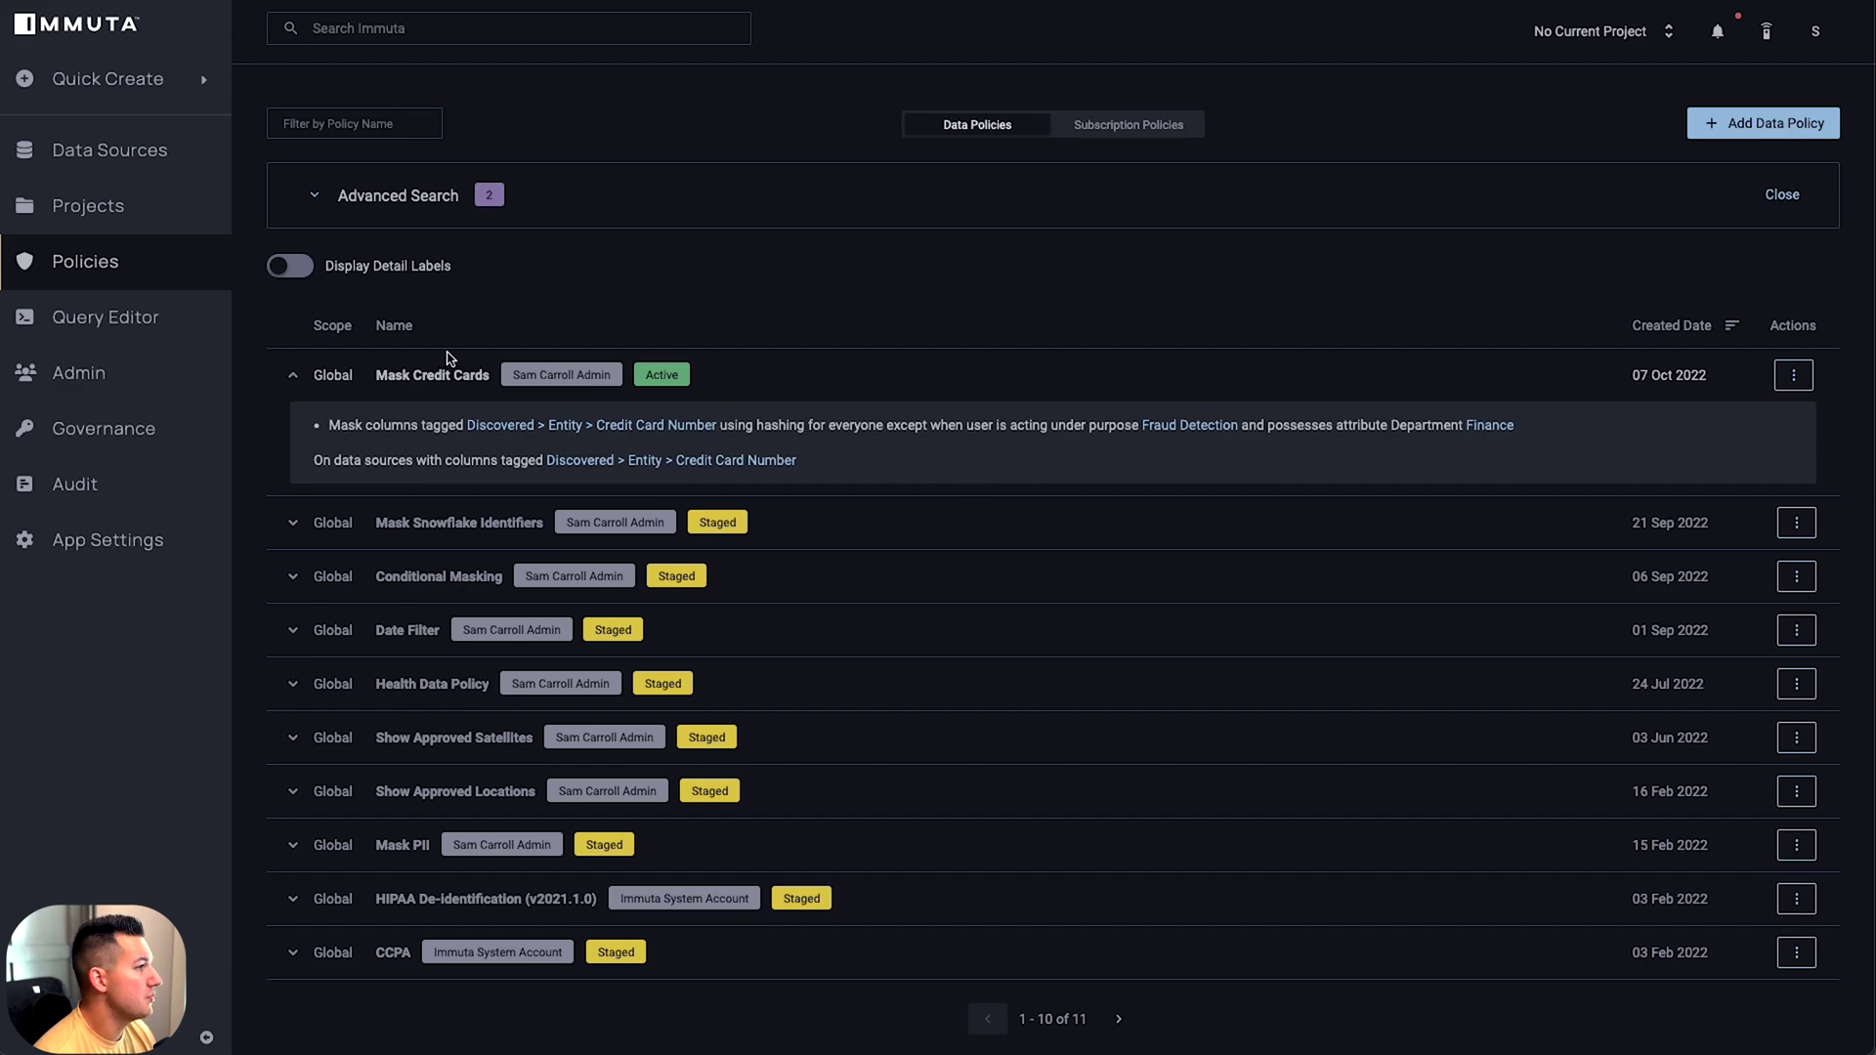
left_click(88, 205)
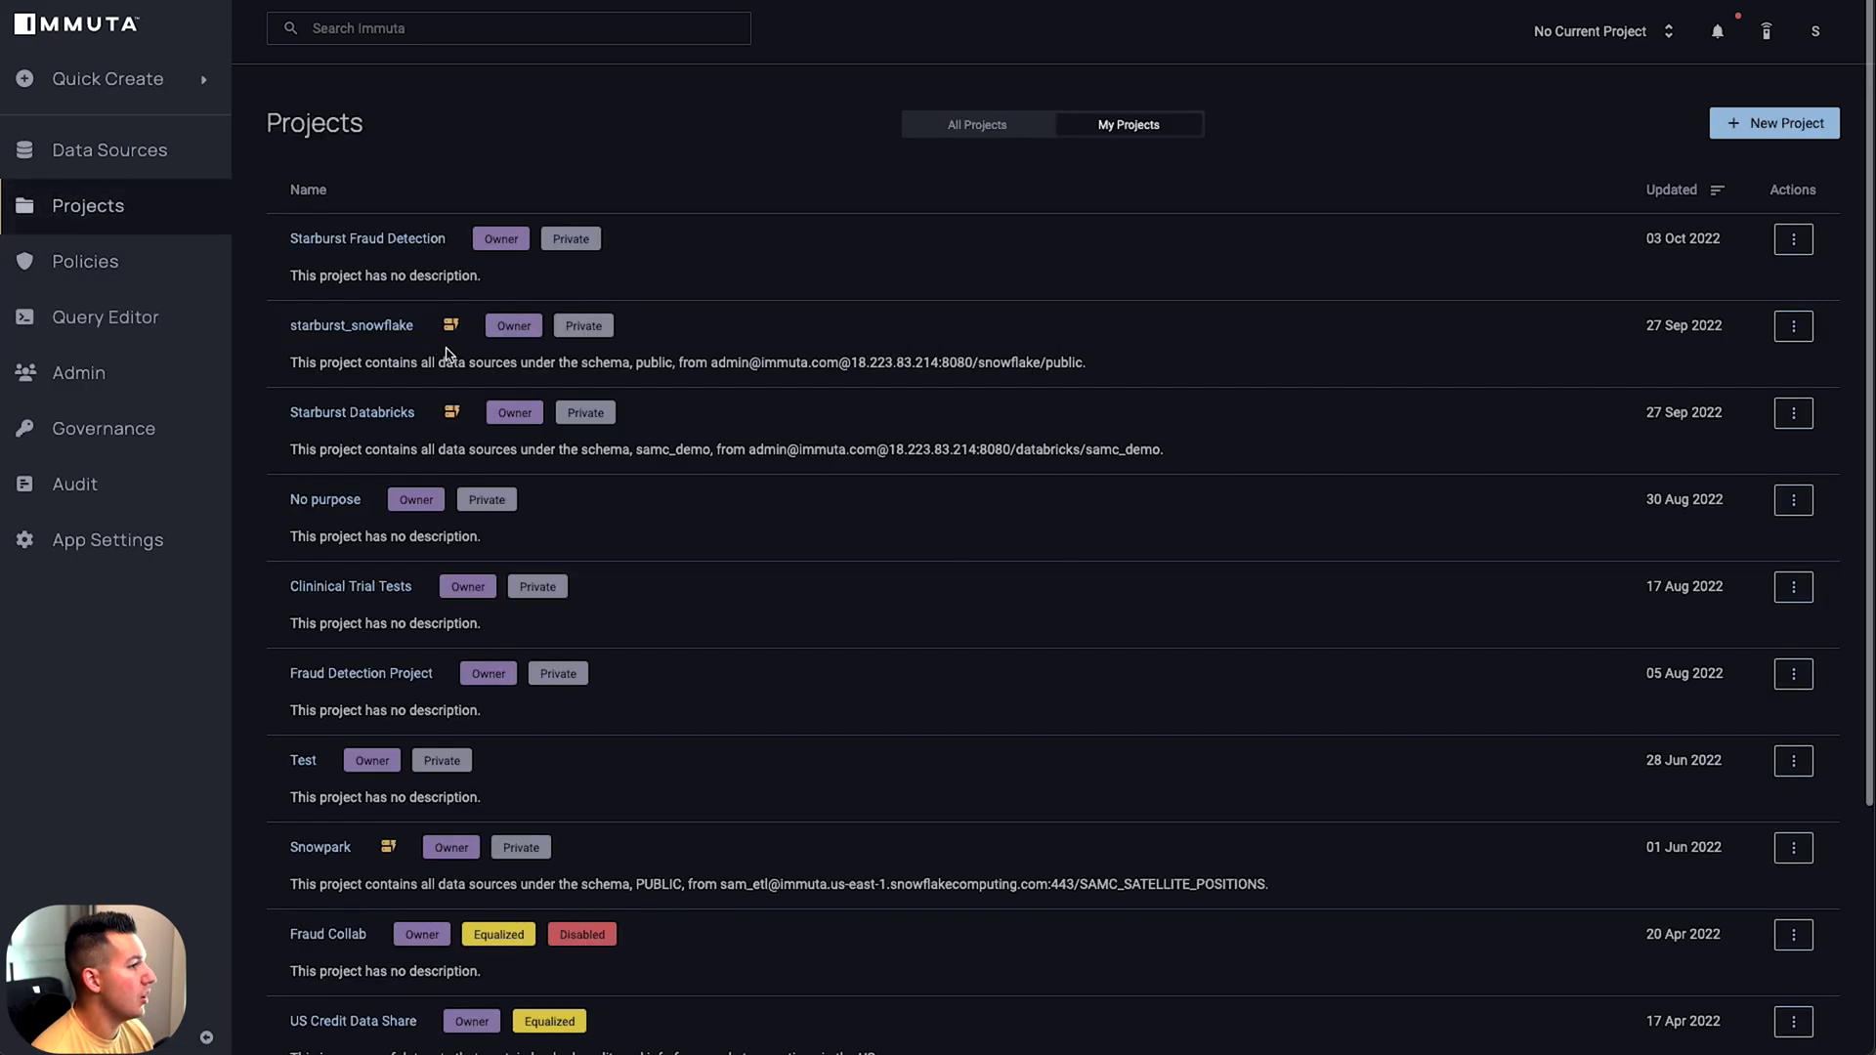
left_click(553, 256)
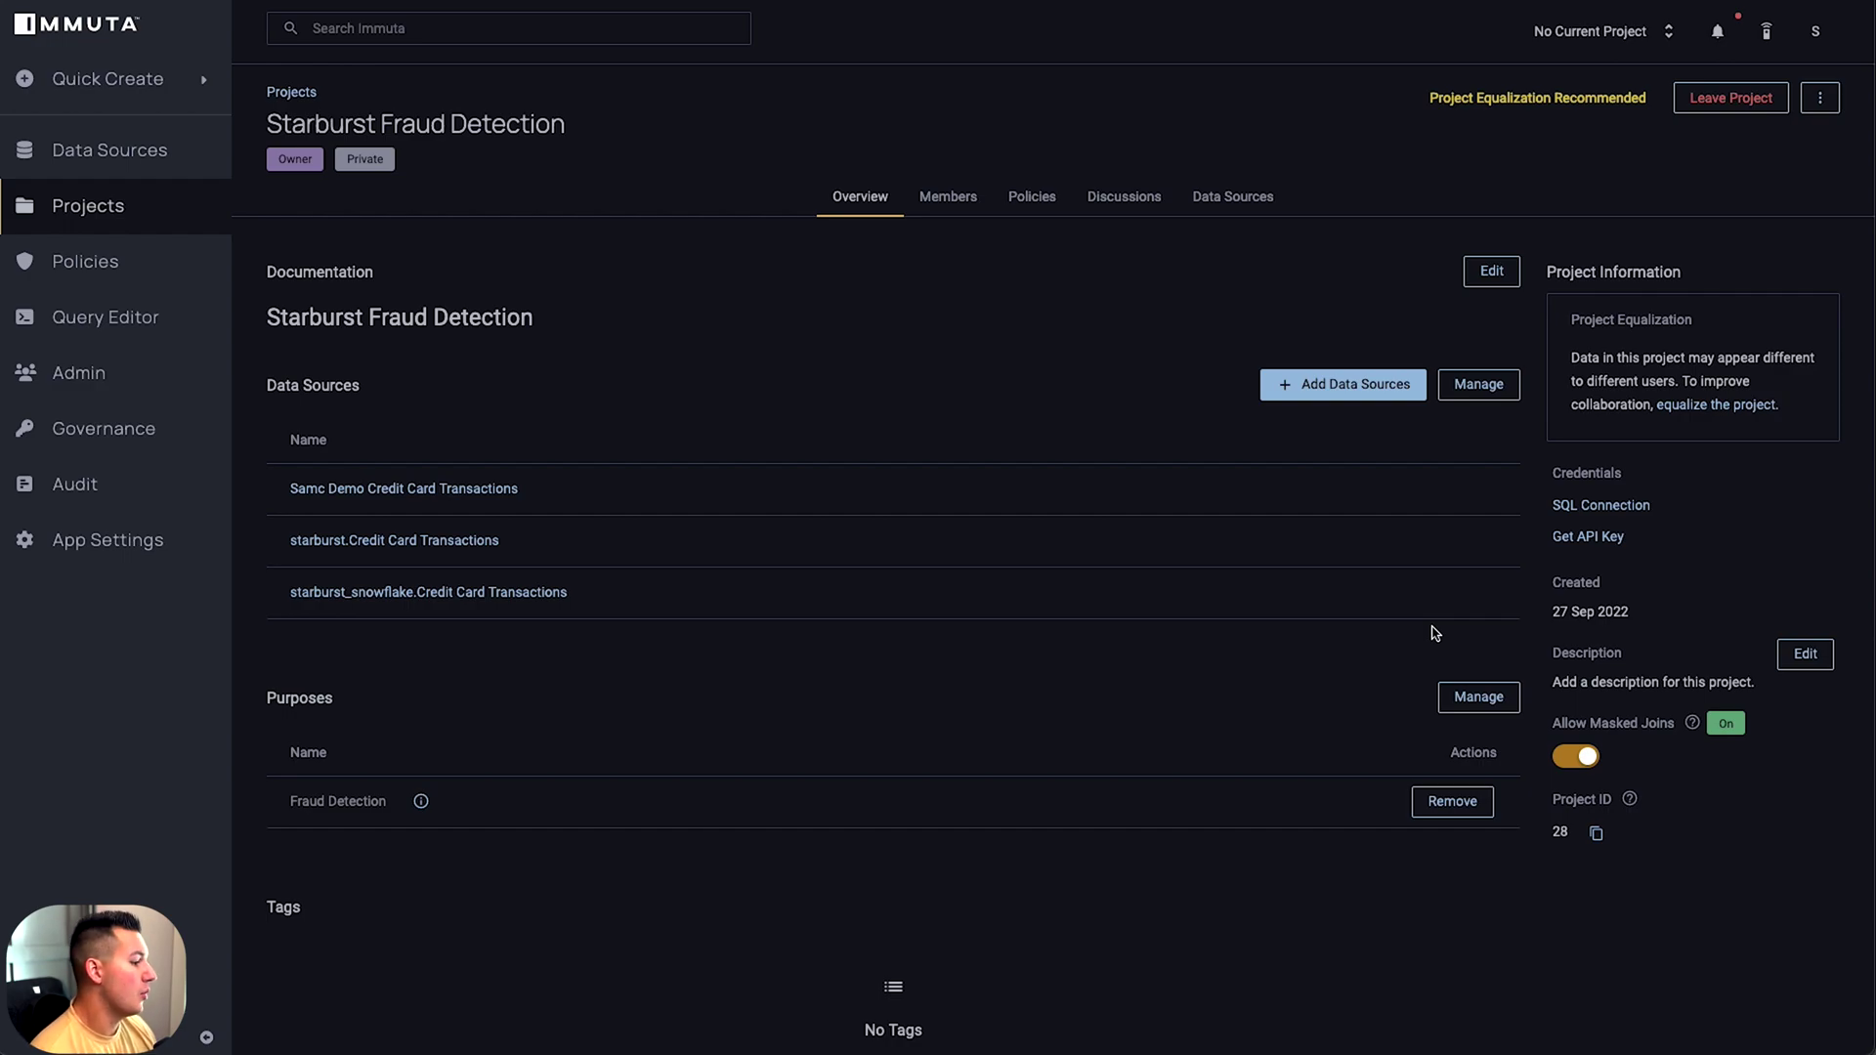
Switch to the user's Immuta session and set Starburst Fraud Detection as the current project
key("super+Tab")
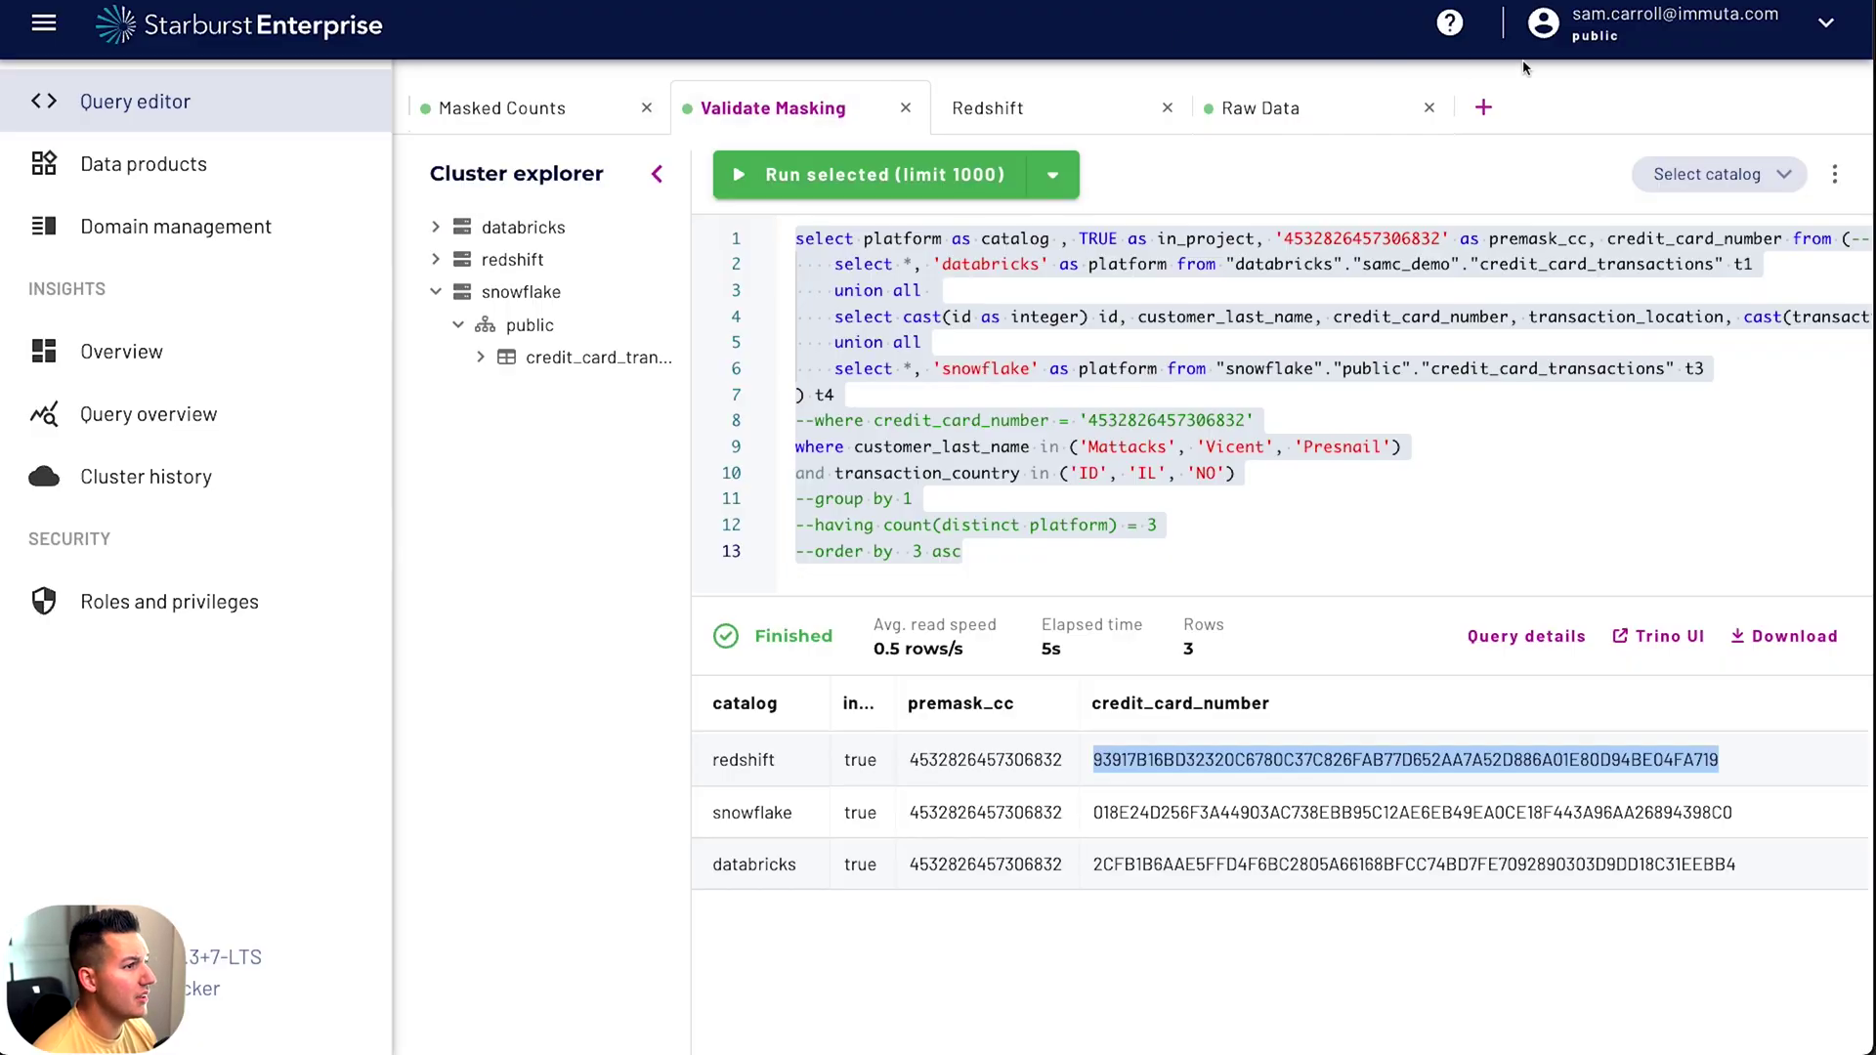
key("super+Tab")
left_click(1572, 36)
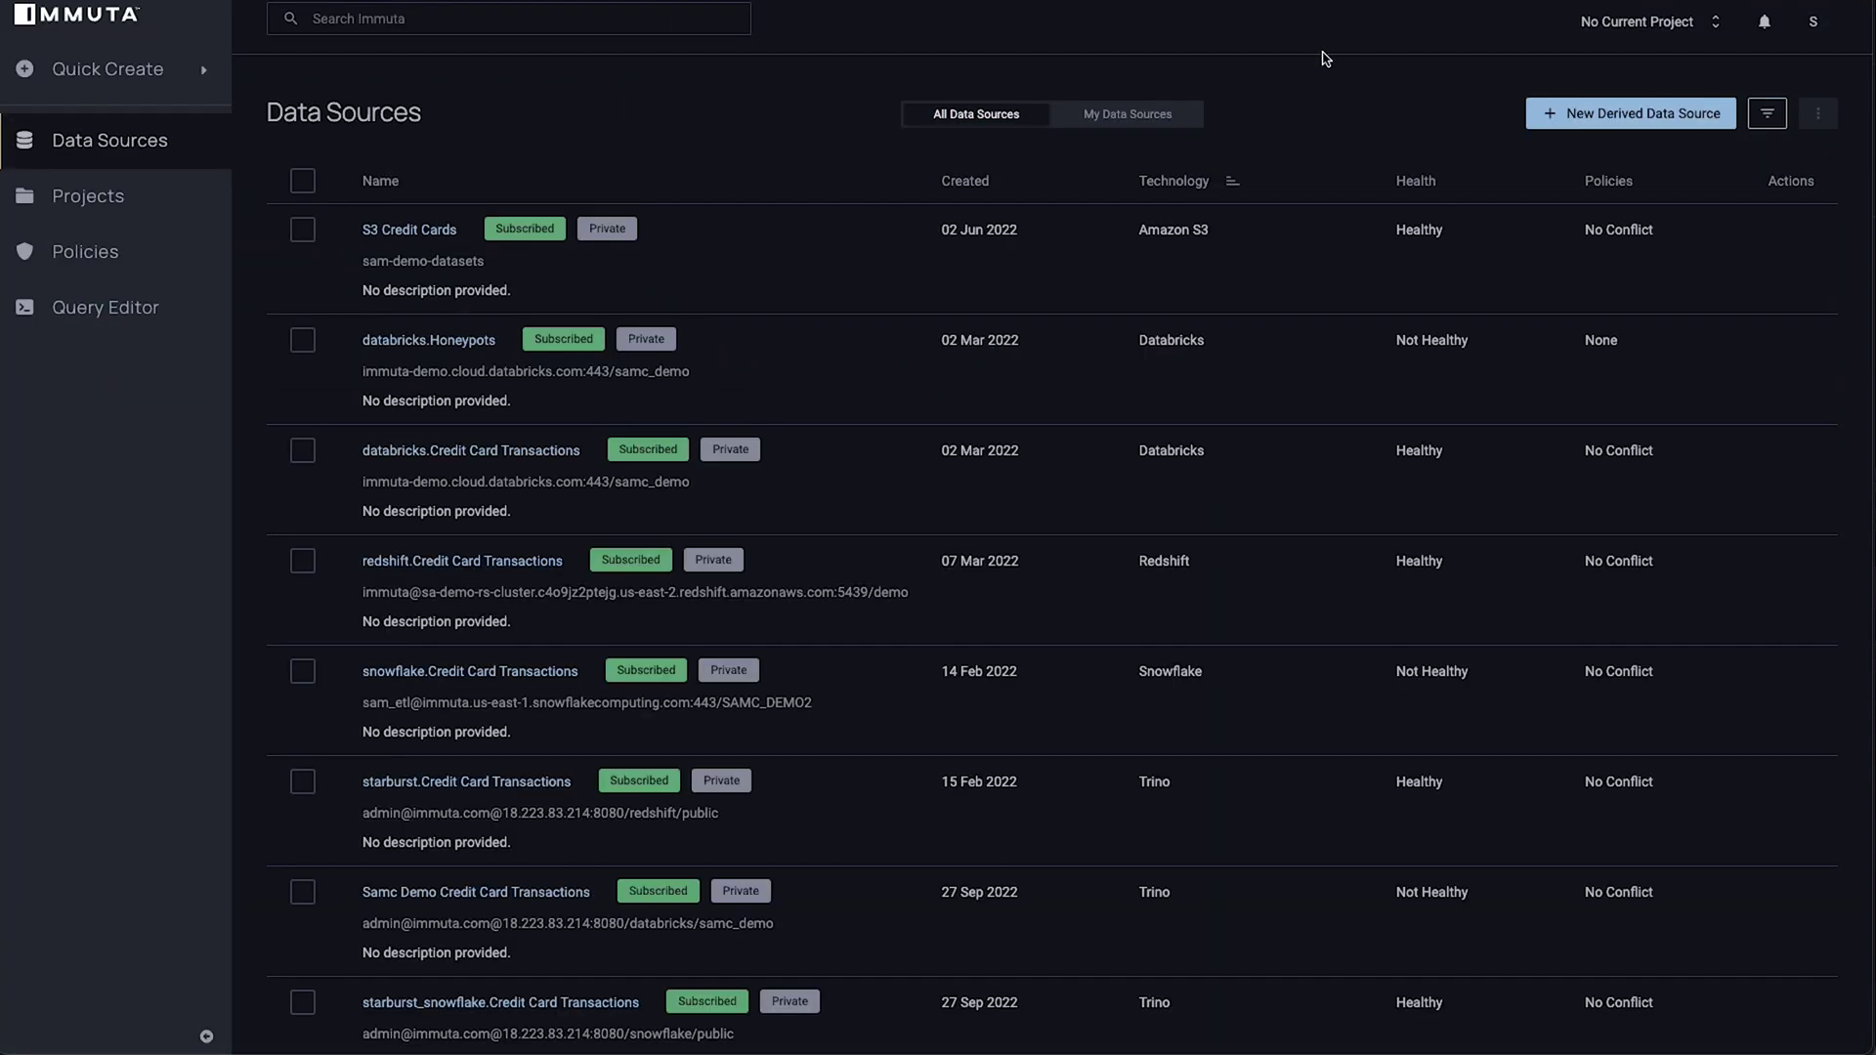
left_click(1603, 22)
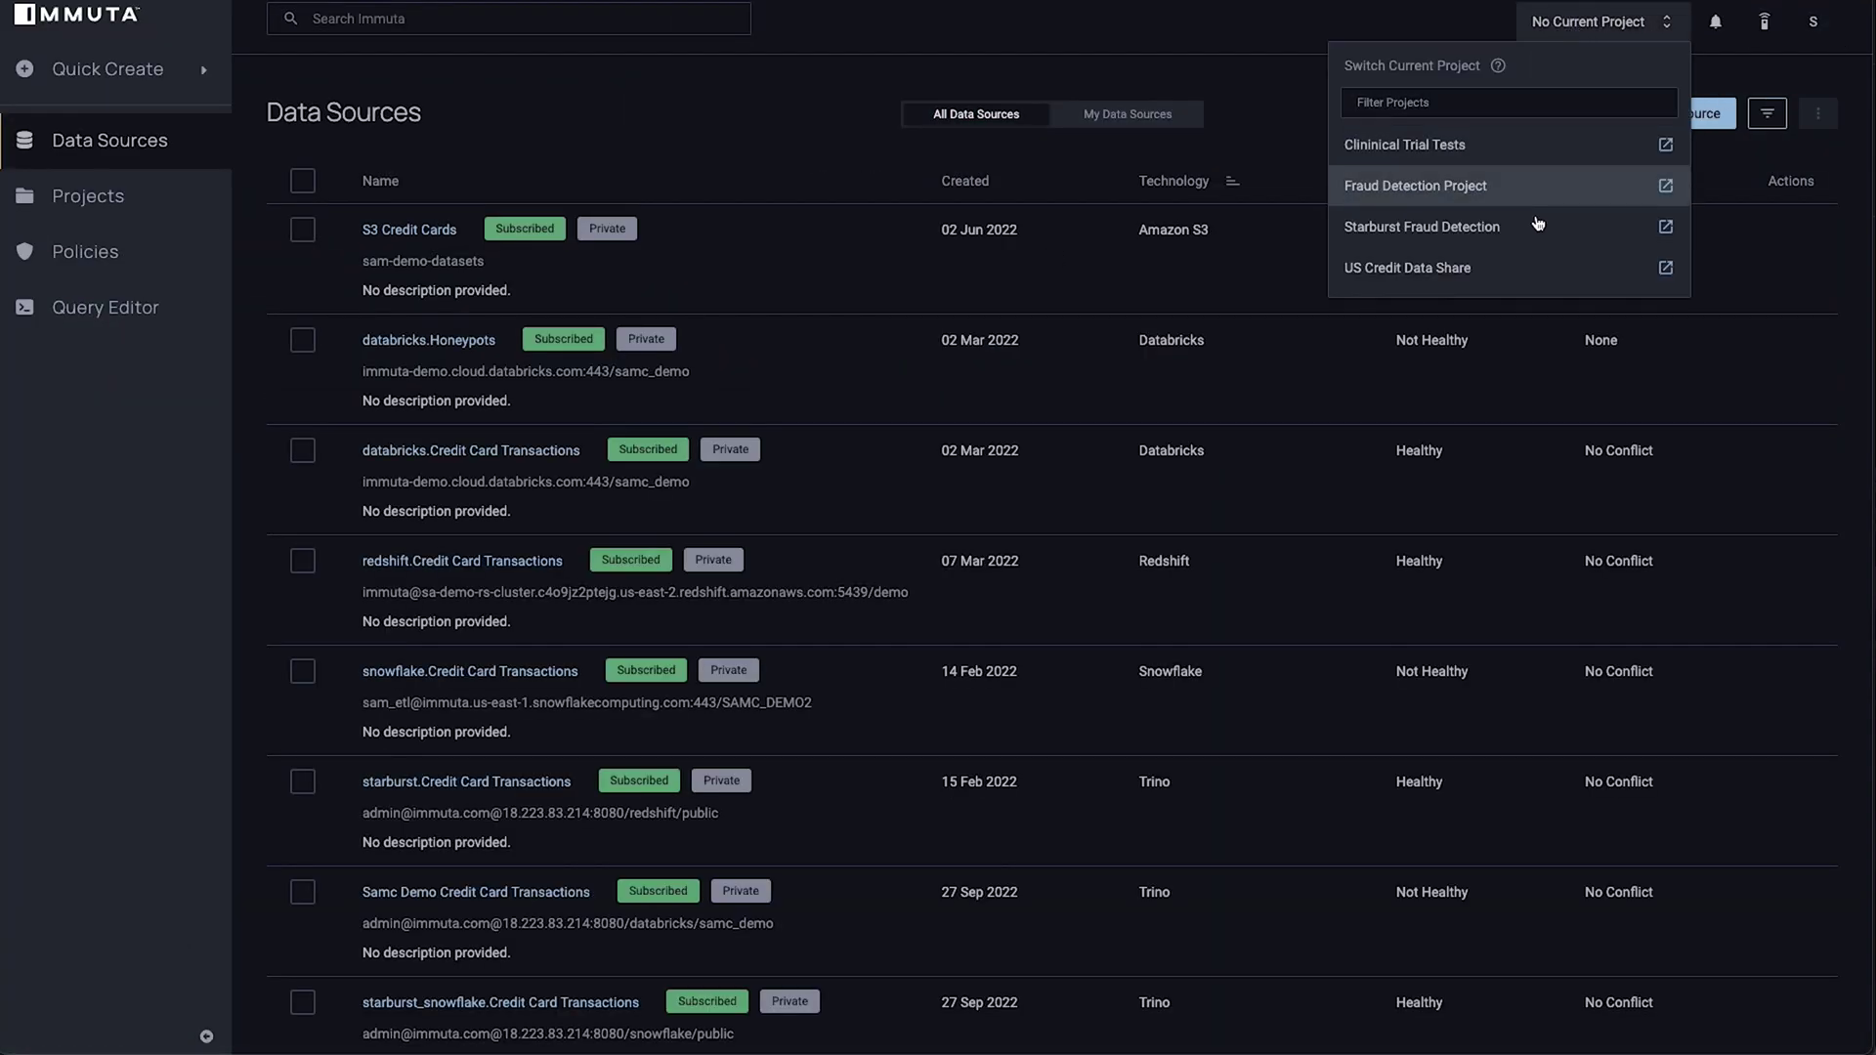
left_click(1732, 234)
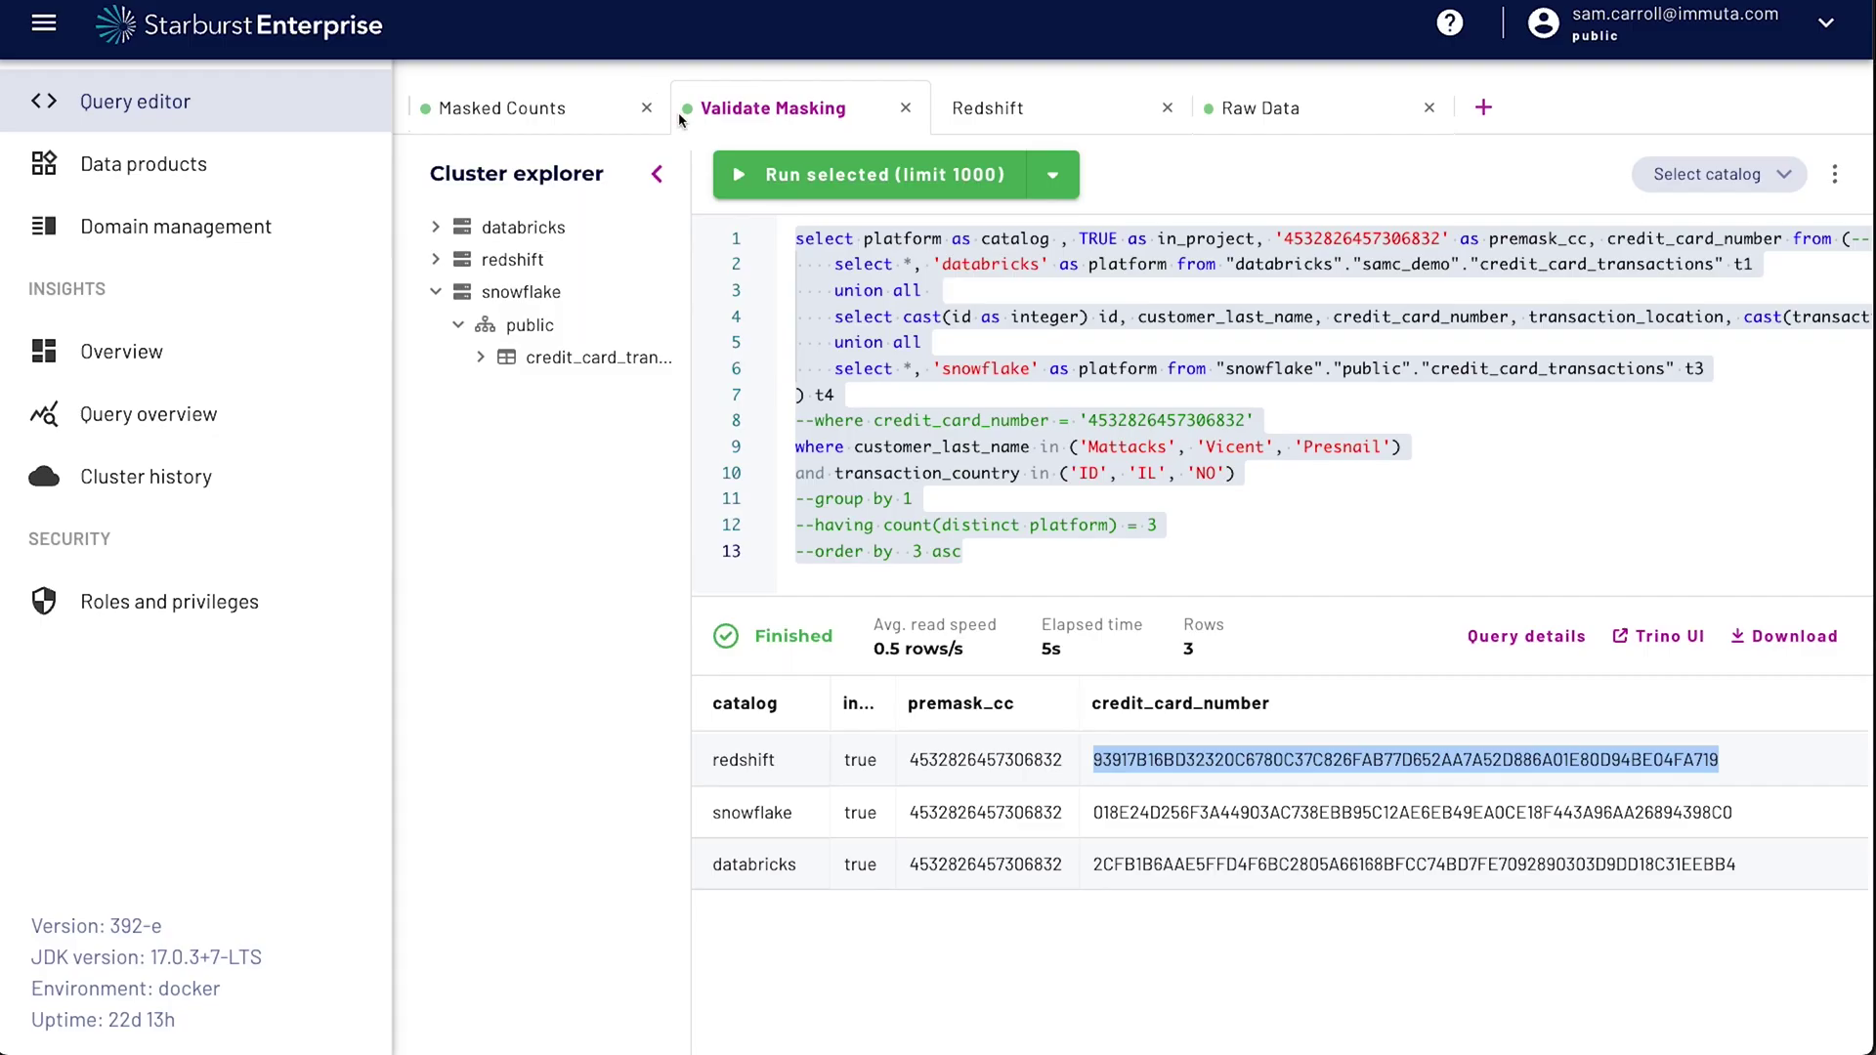
Switch to Starburst and review the differing credit_card_number hashes per catalog from the earlier Validate Masking run
double_click(1202, 803)
double_click(1207, 763)
double_click(1223, 819)
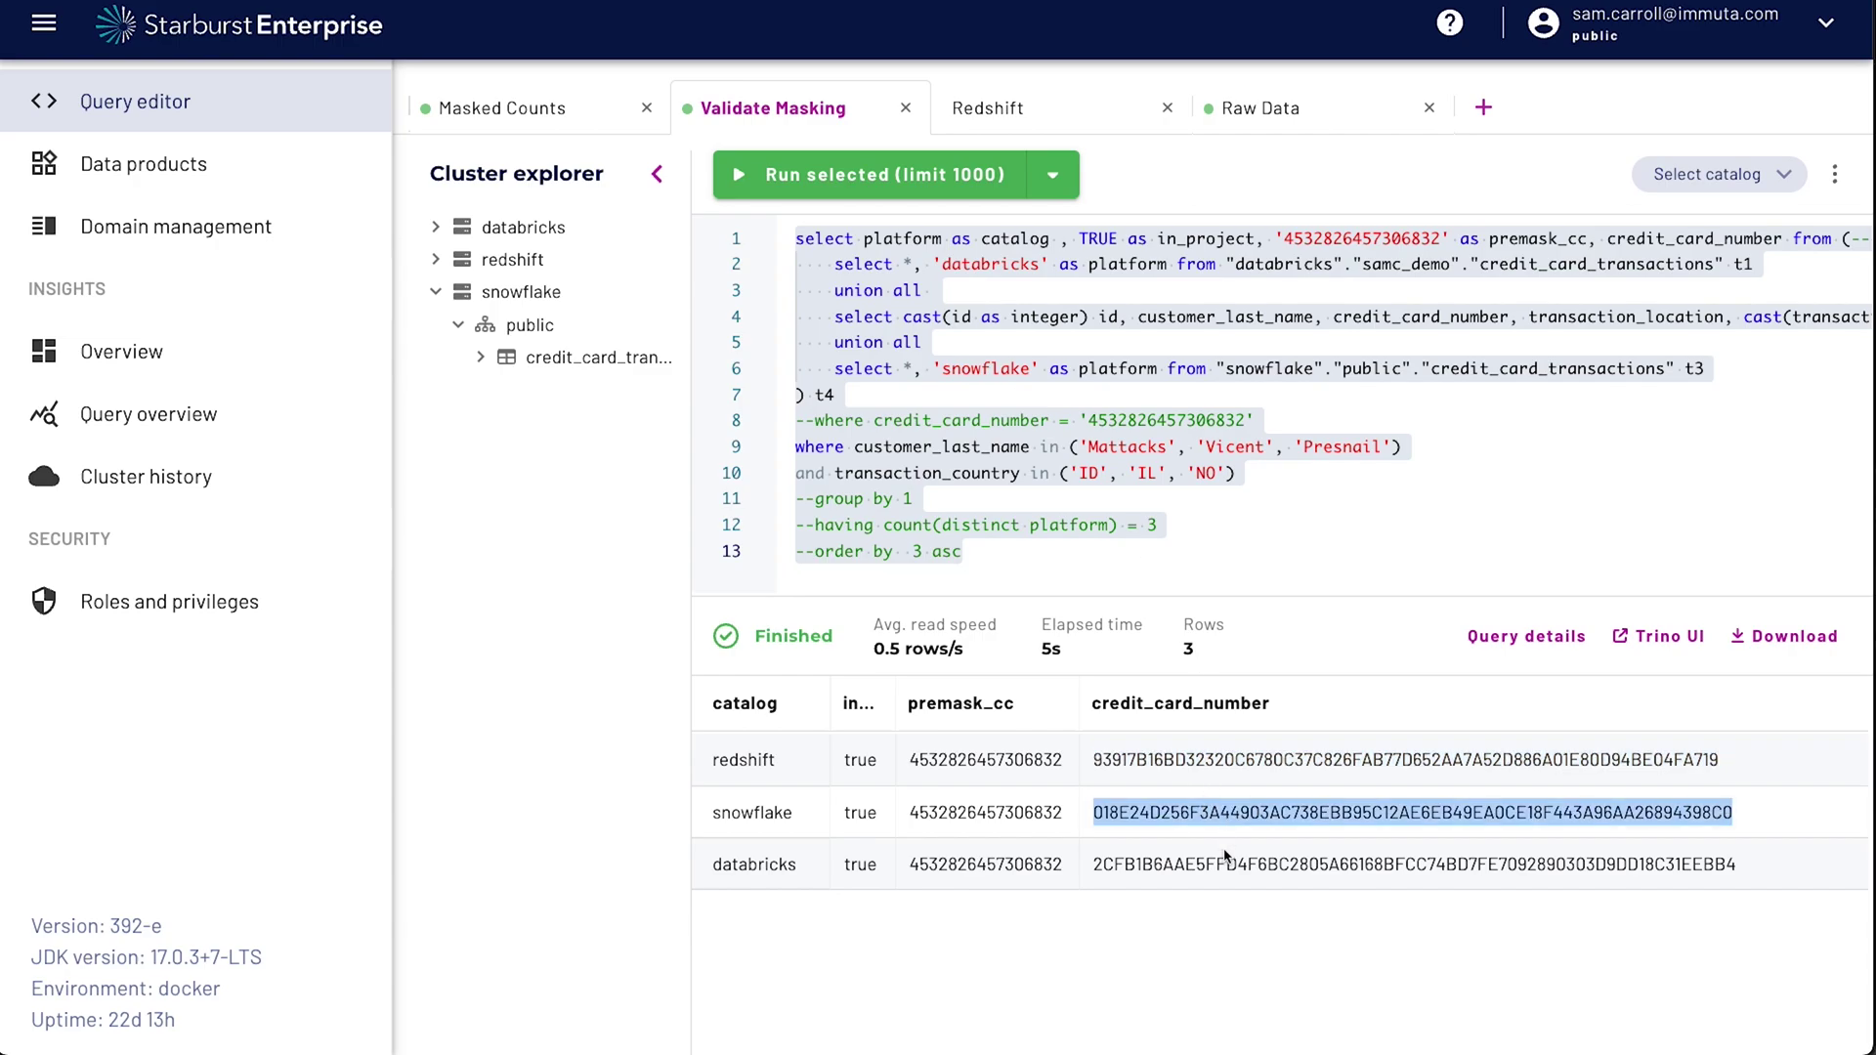
double_click(1224, 859)
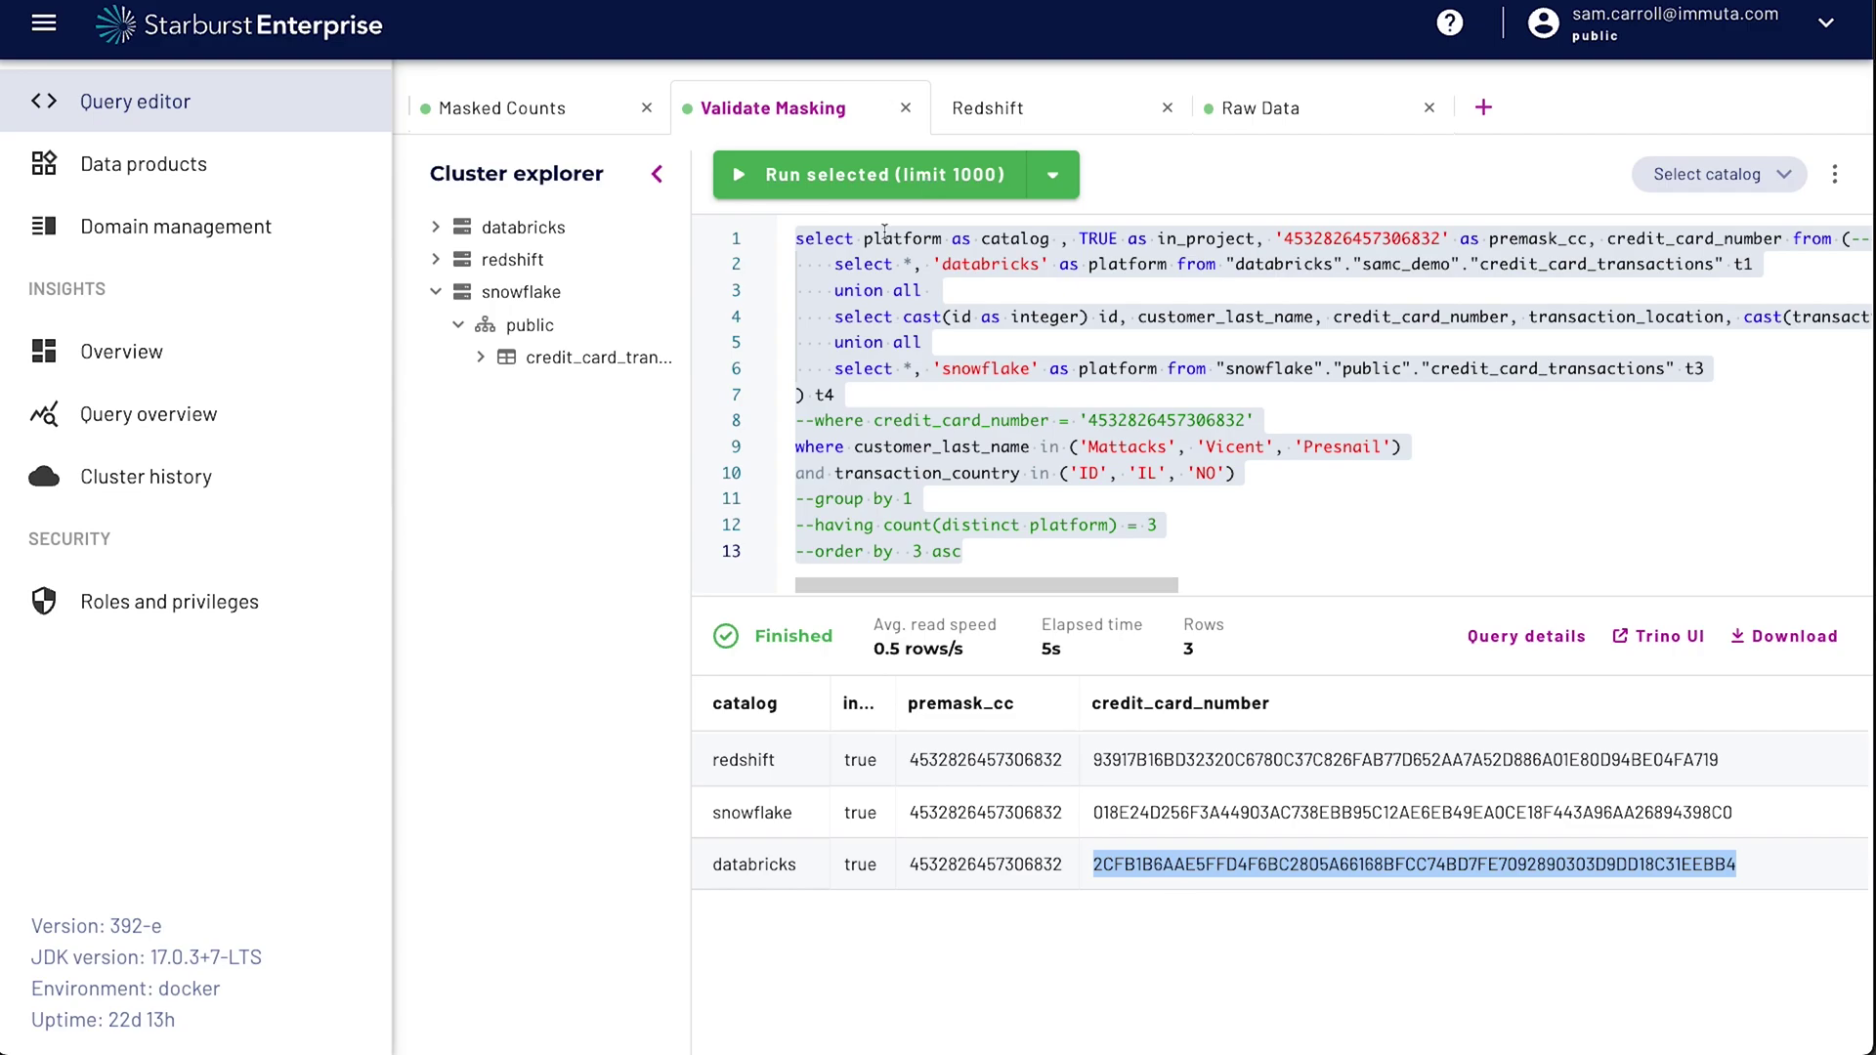
Rerun the selected Validate Masking query under the active project and narrow the in_project and premask_cc columns to reveal the full hashes
left_click(842, 174)
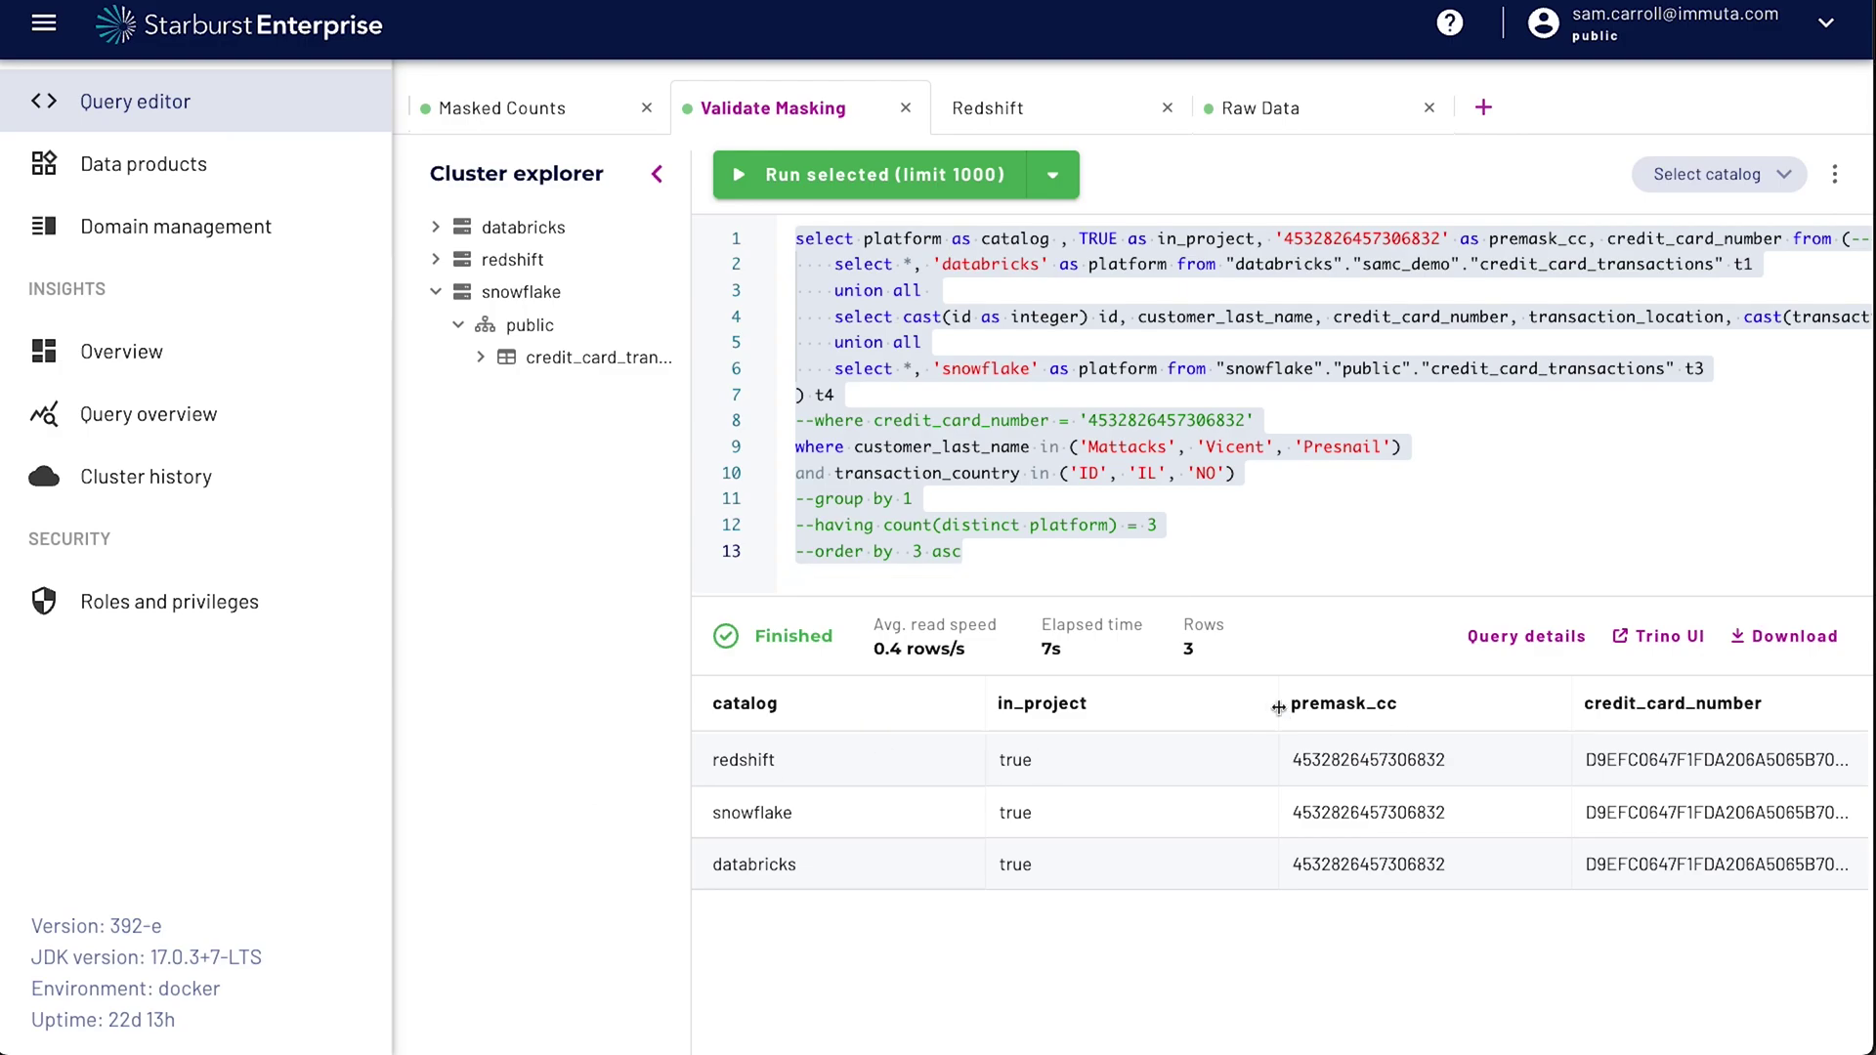
left_click_drag(1278, 705, 830, 706)
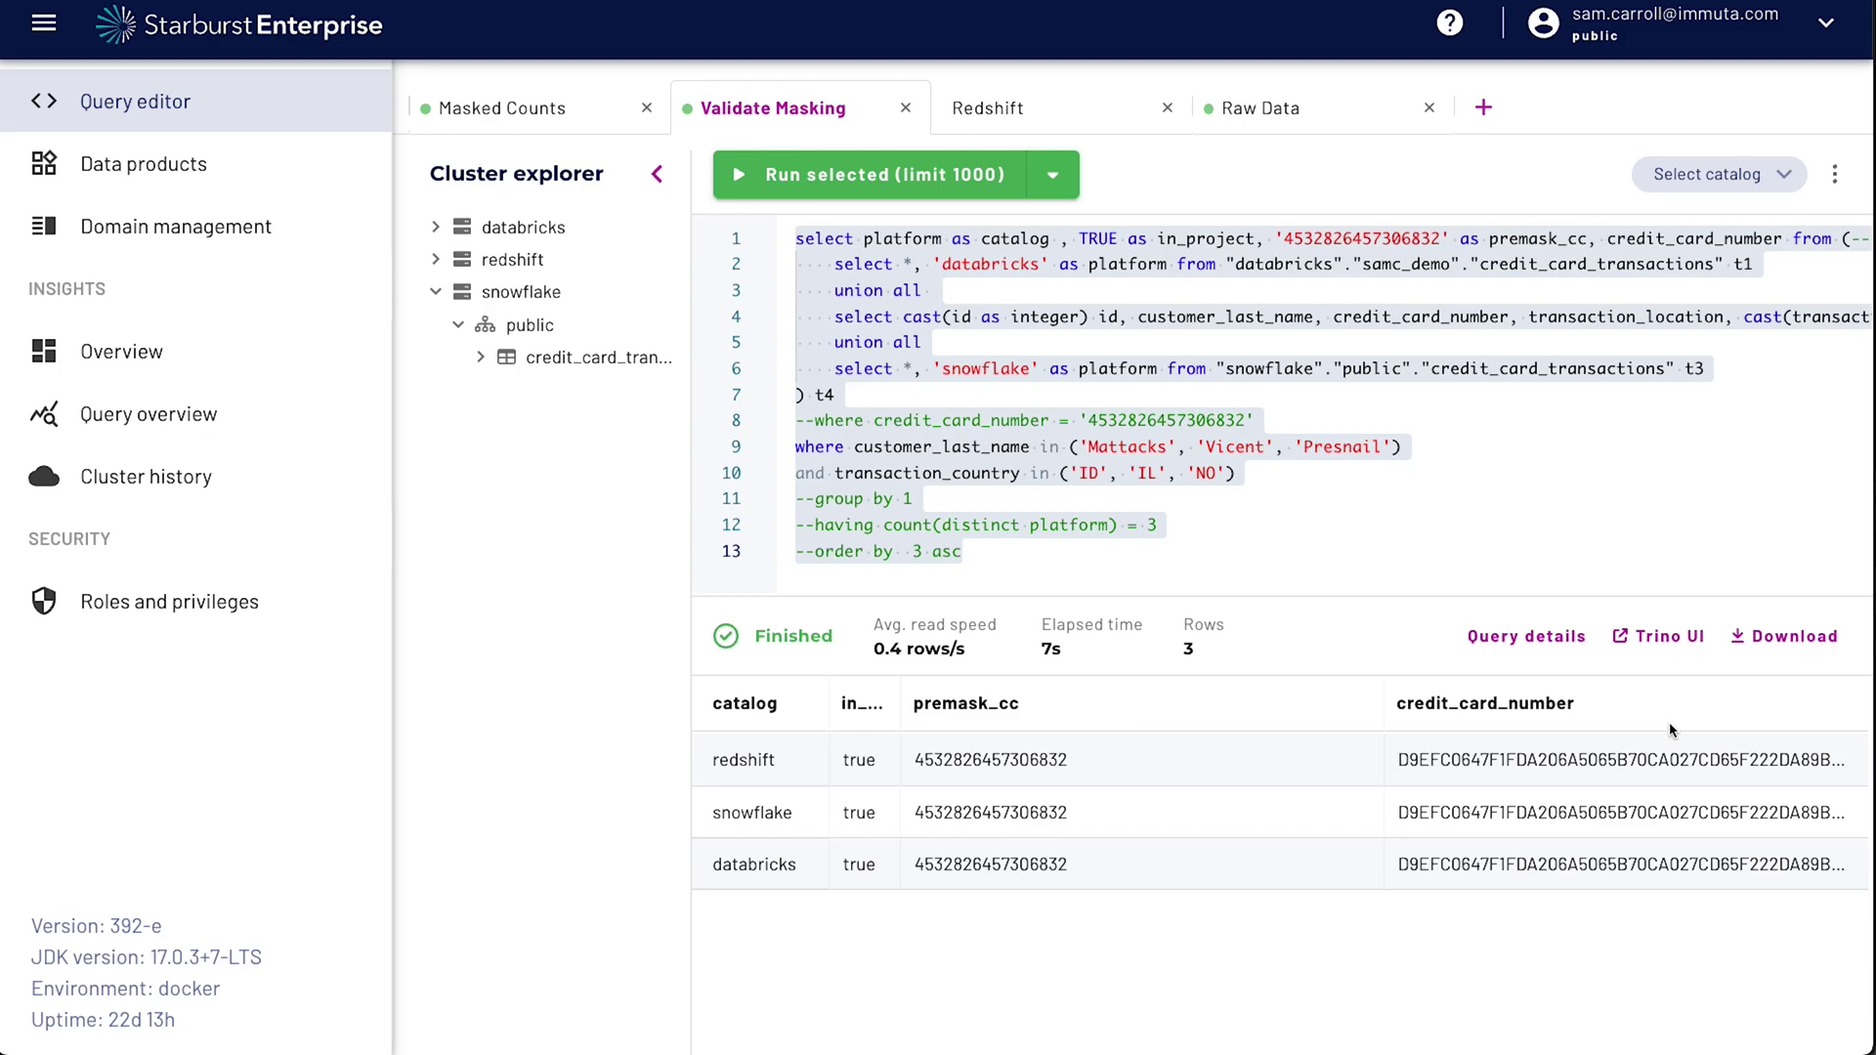
left_click_drag(1385, 703, 1117, 705)
Compare the new credit_card_number hashes across the redshift, snowflake and databricks rows
double_click(1708, 766)
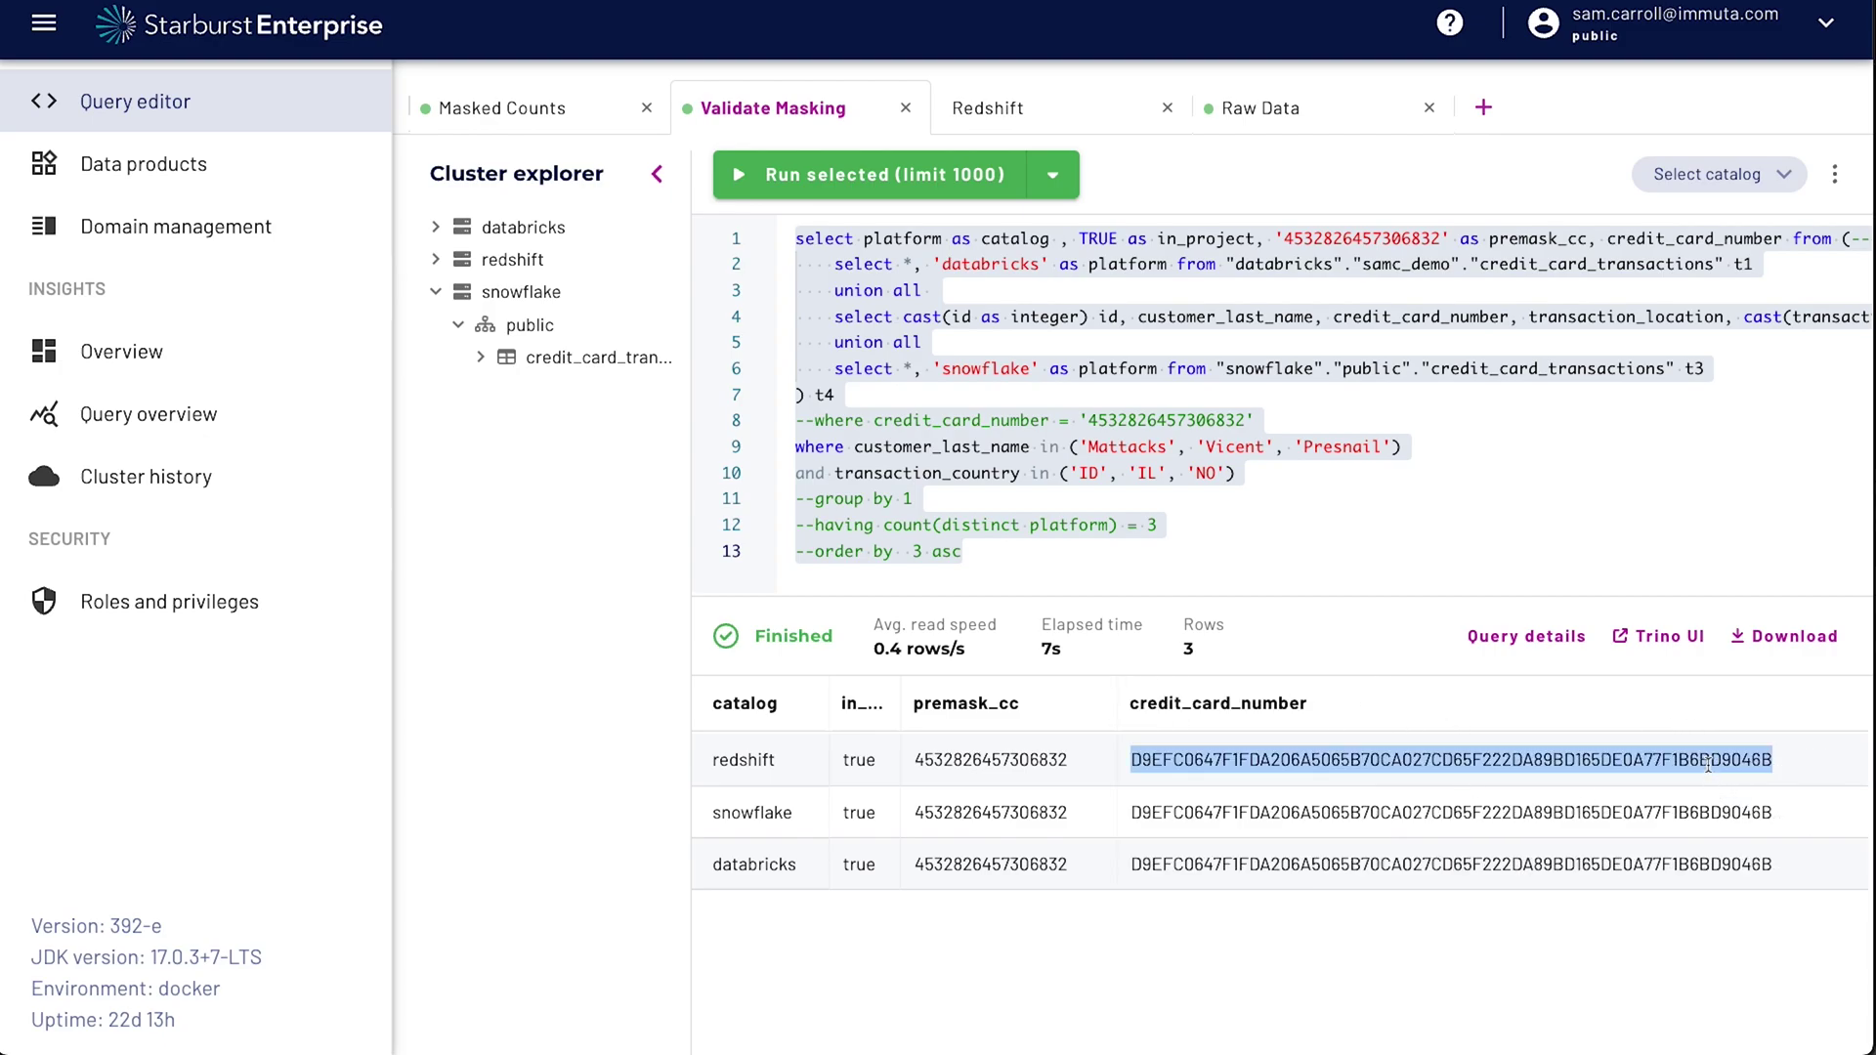
double_click(1698, 817)
double_click(1698, 863)
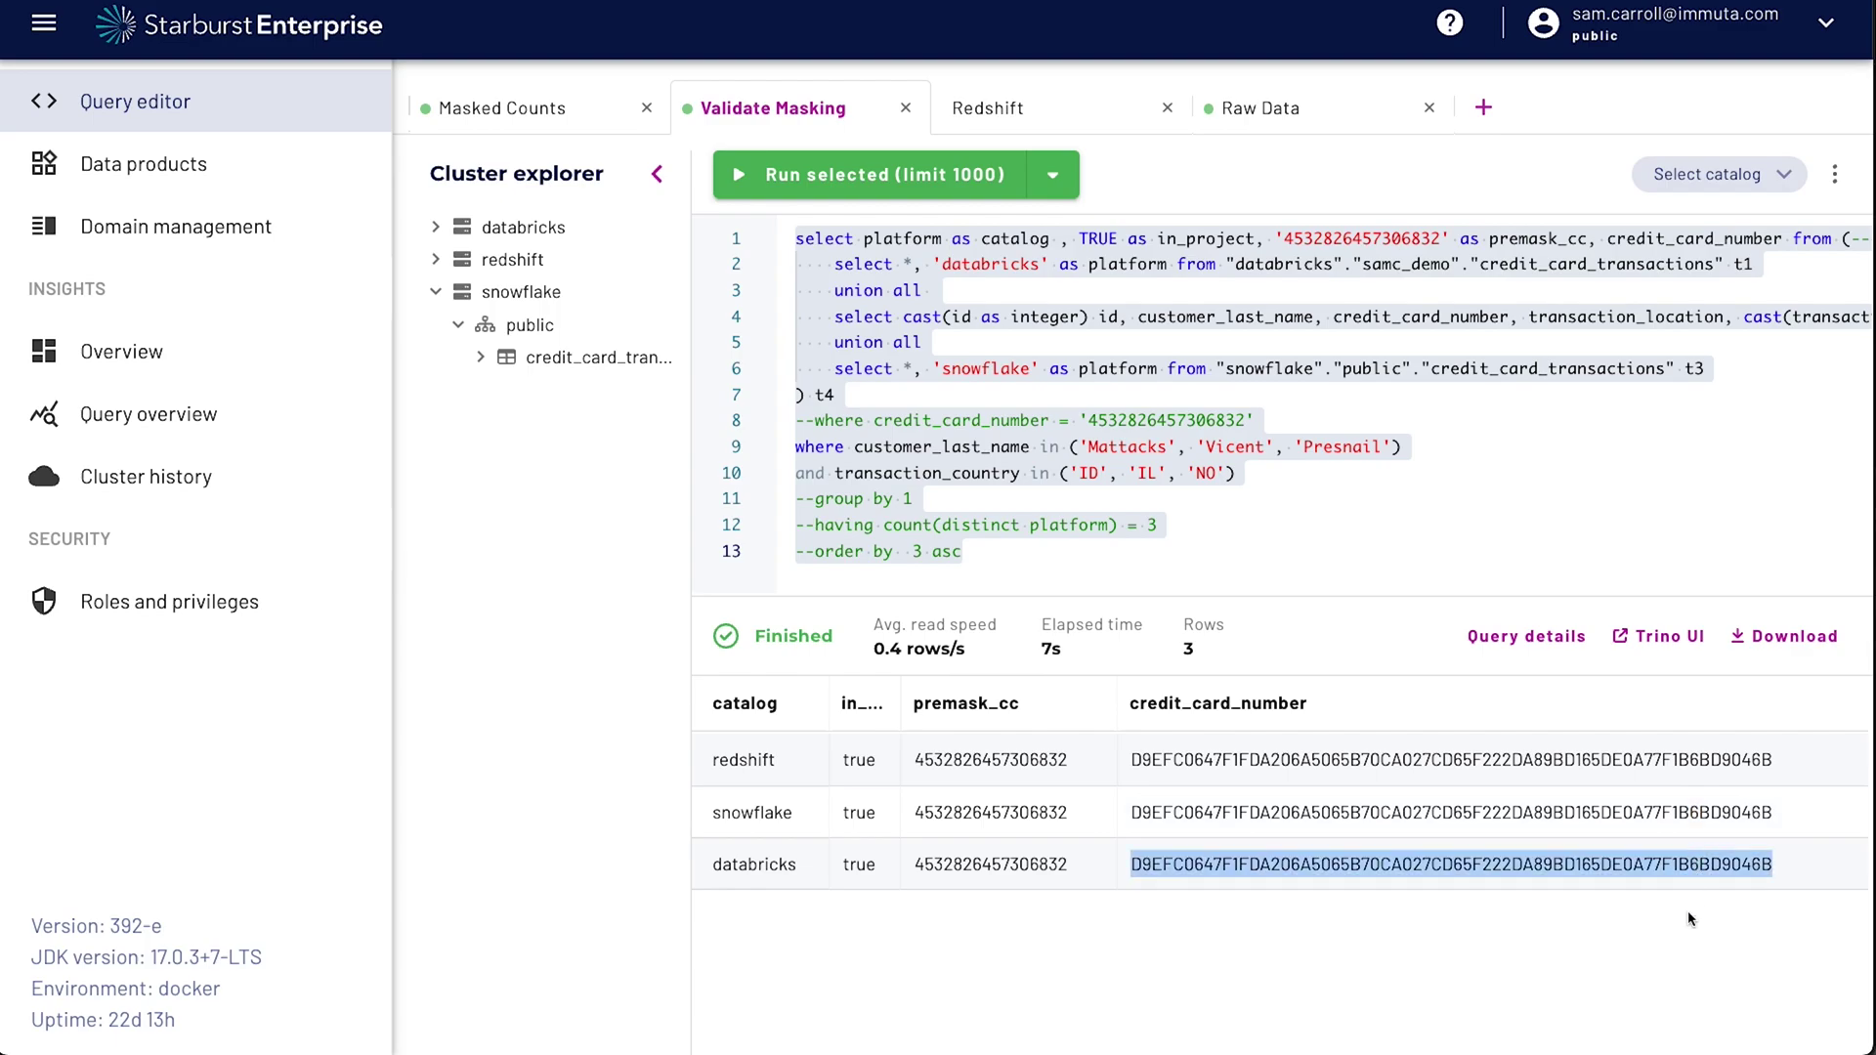
double_click(1598, 813)
left_click(1632, 757)
double_click(1633, 757)
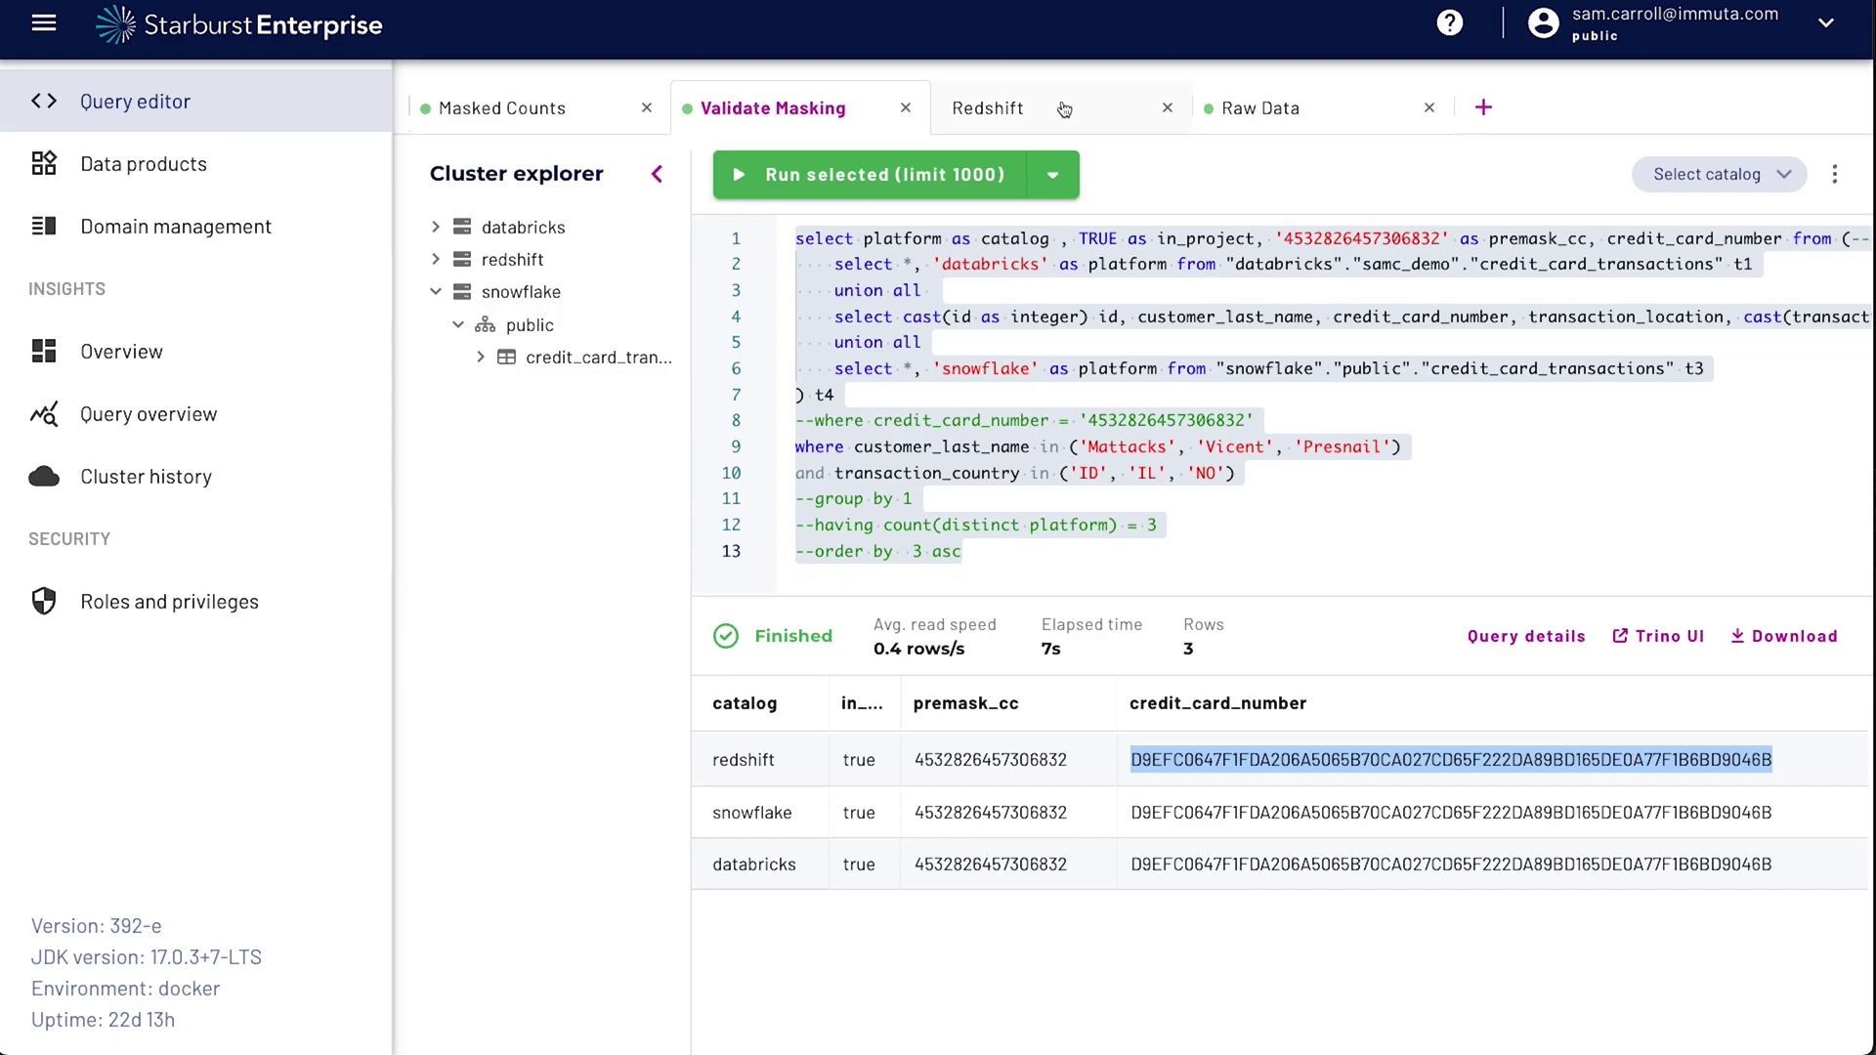
Rerun the selected Masked Counts query and check the distinct_cc value of the all row
left_click(1143, 102)
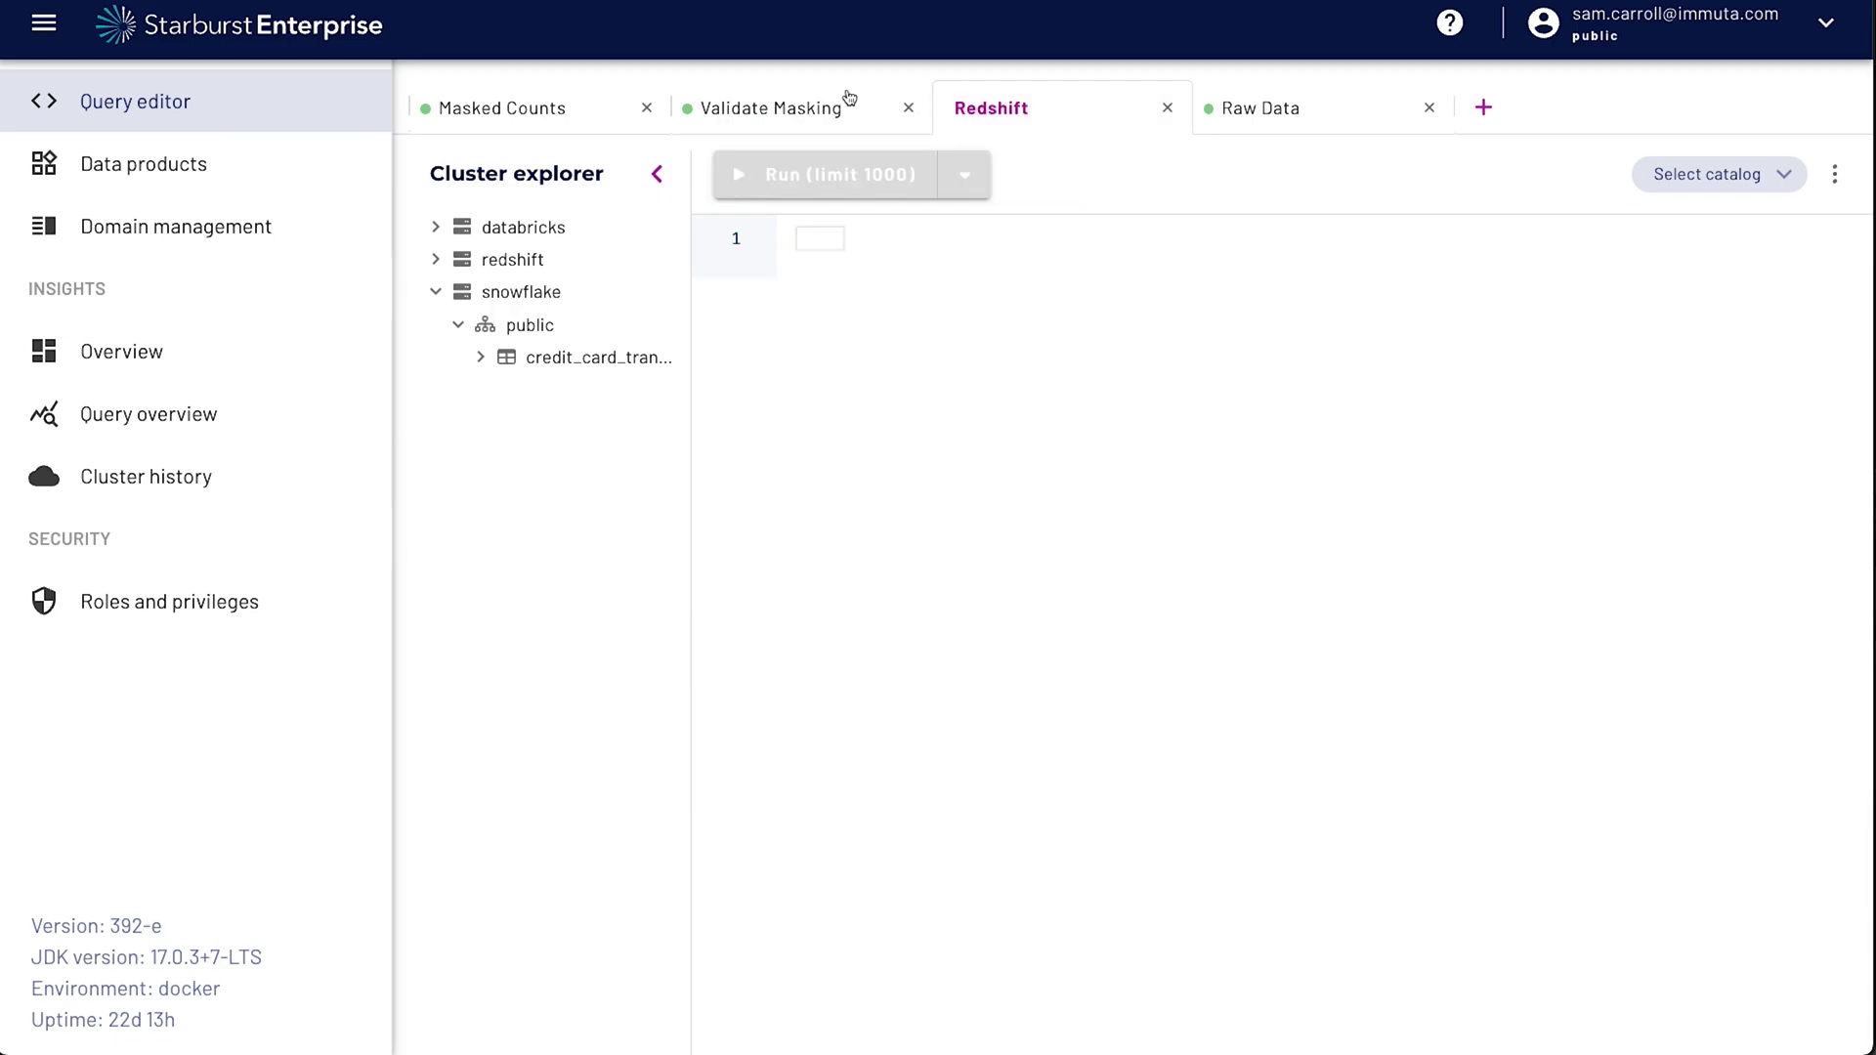
left_click(532, 110)
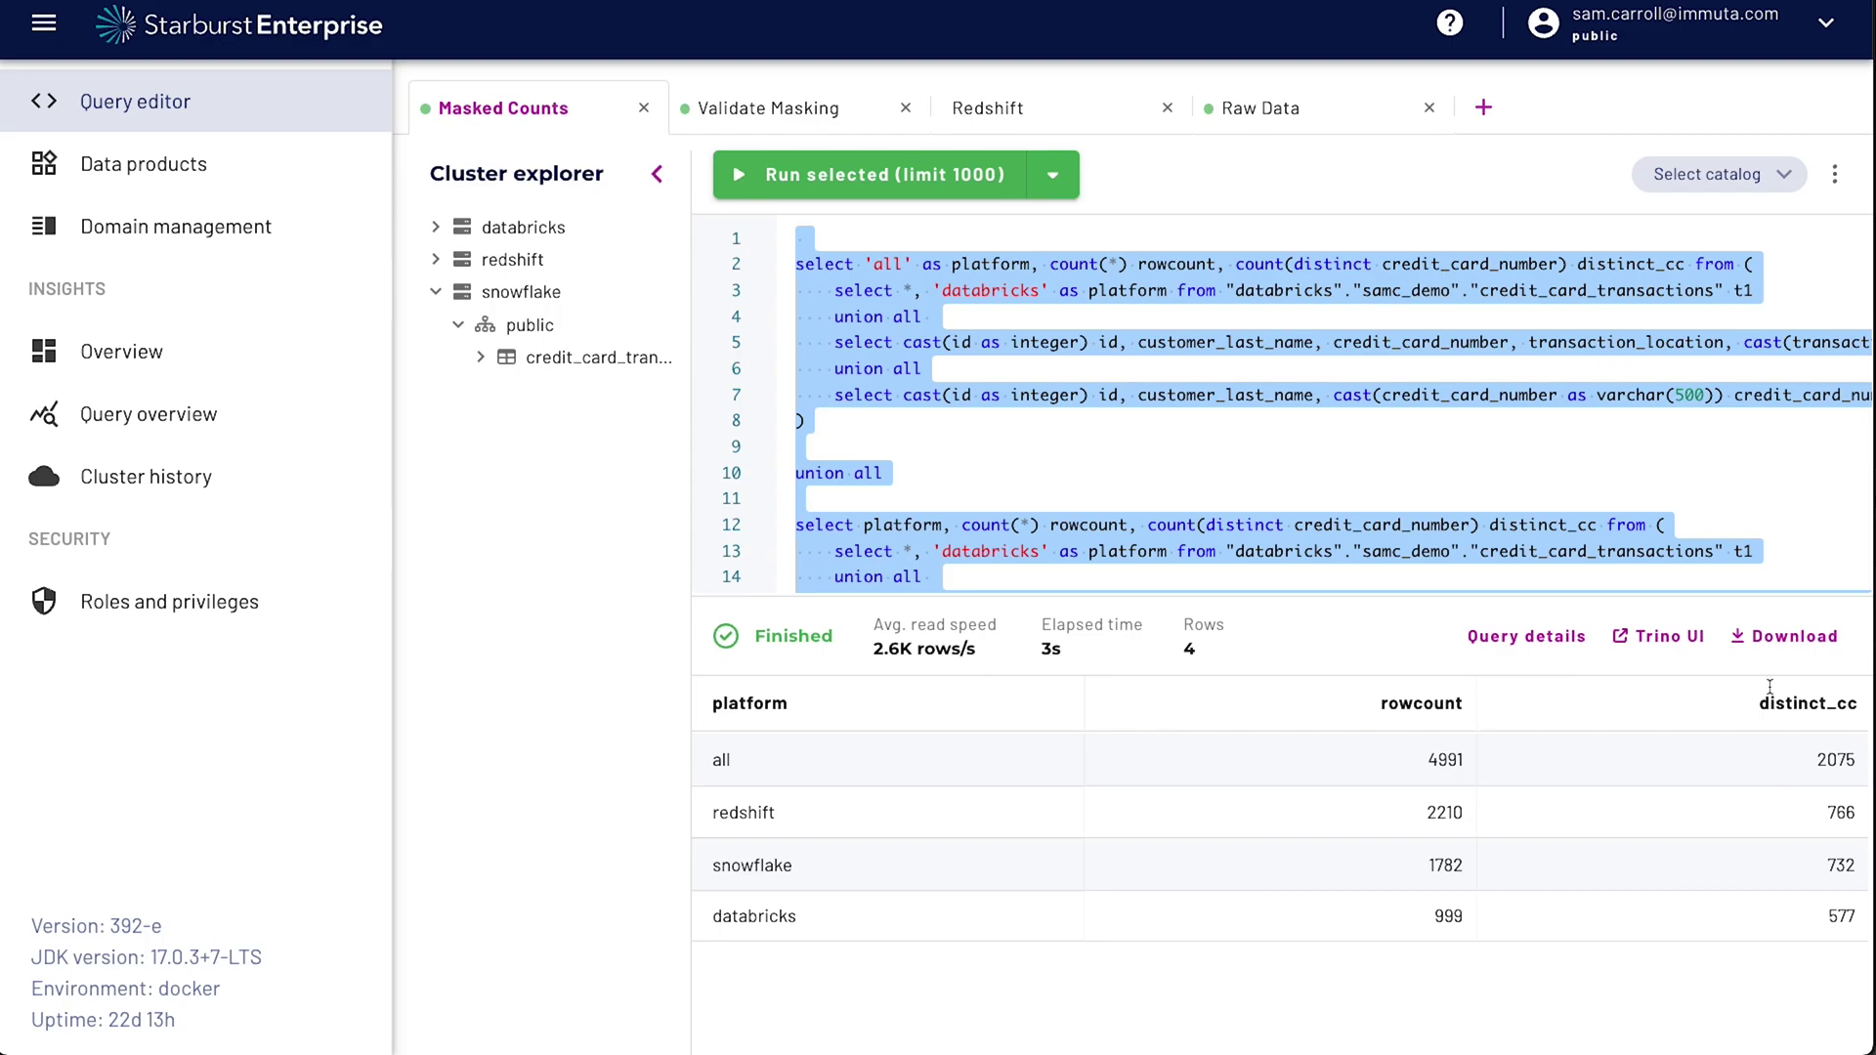
left_click(773, 186)
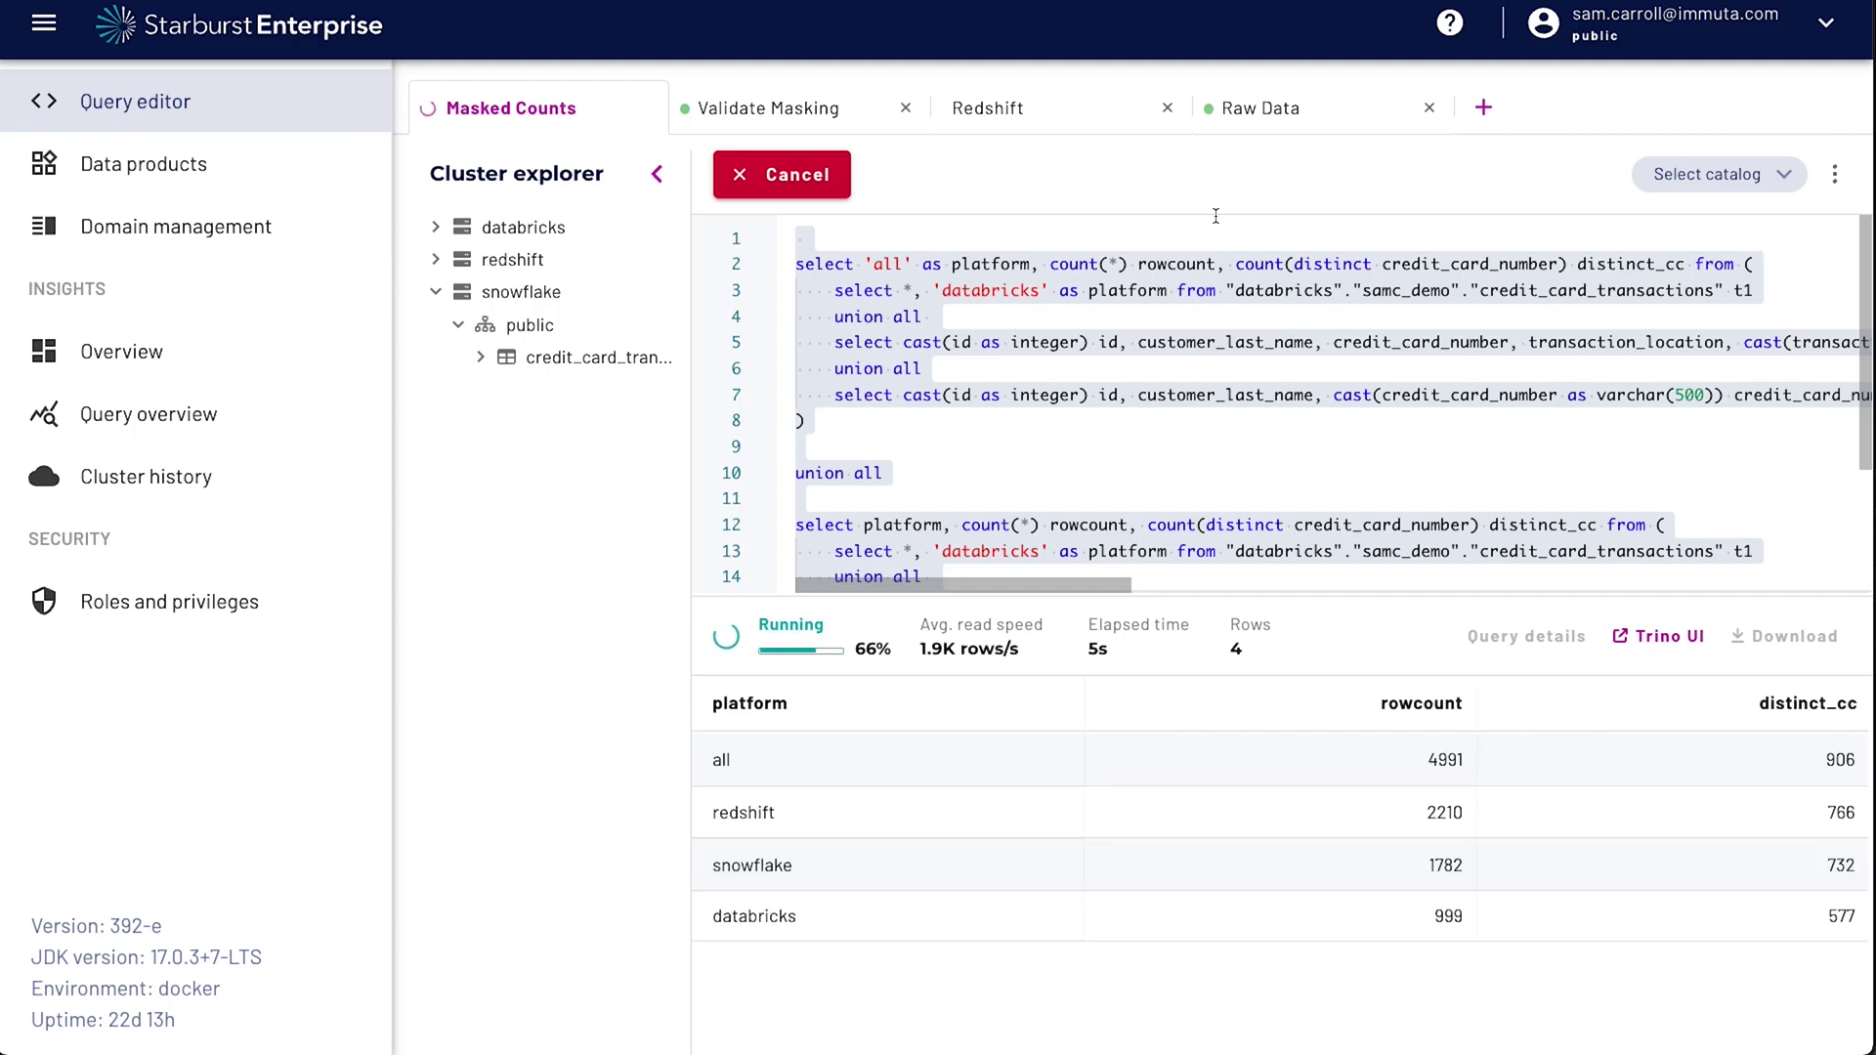
double_click(1841, 759)
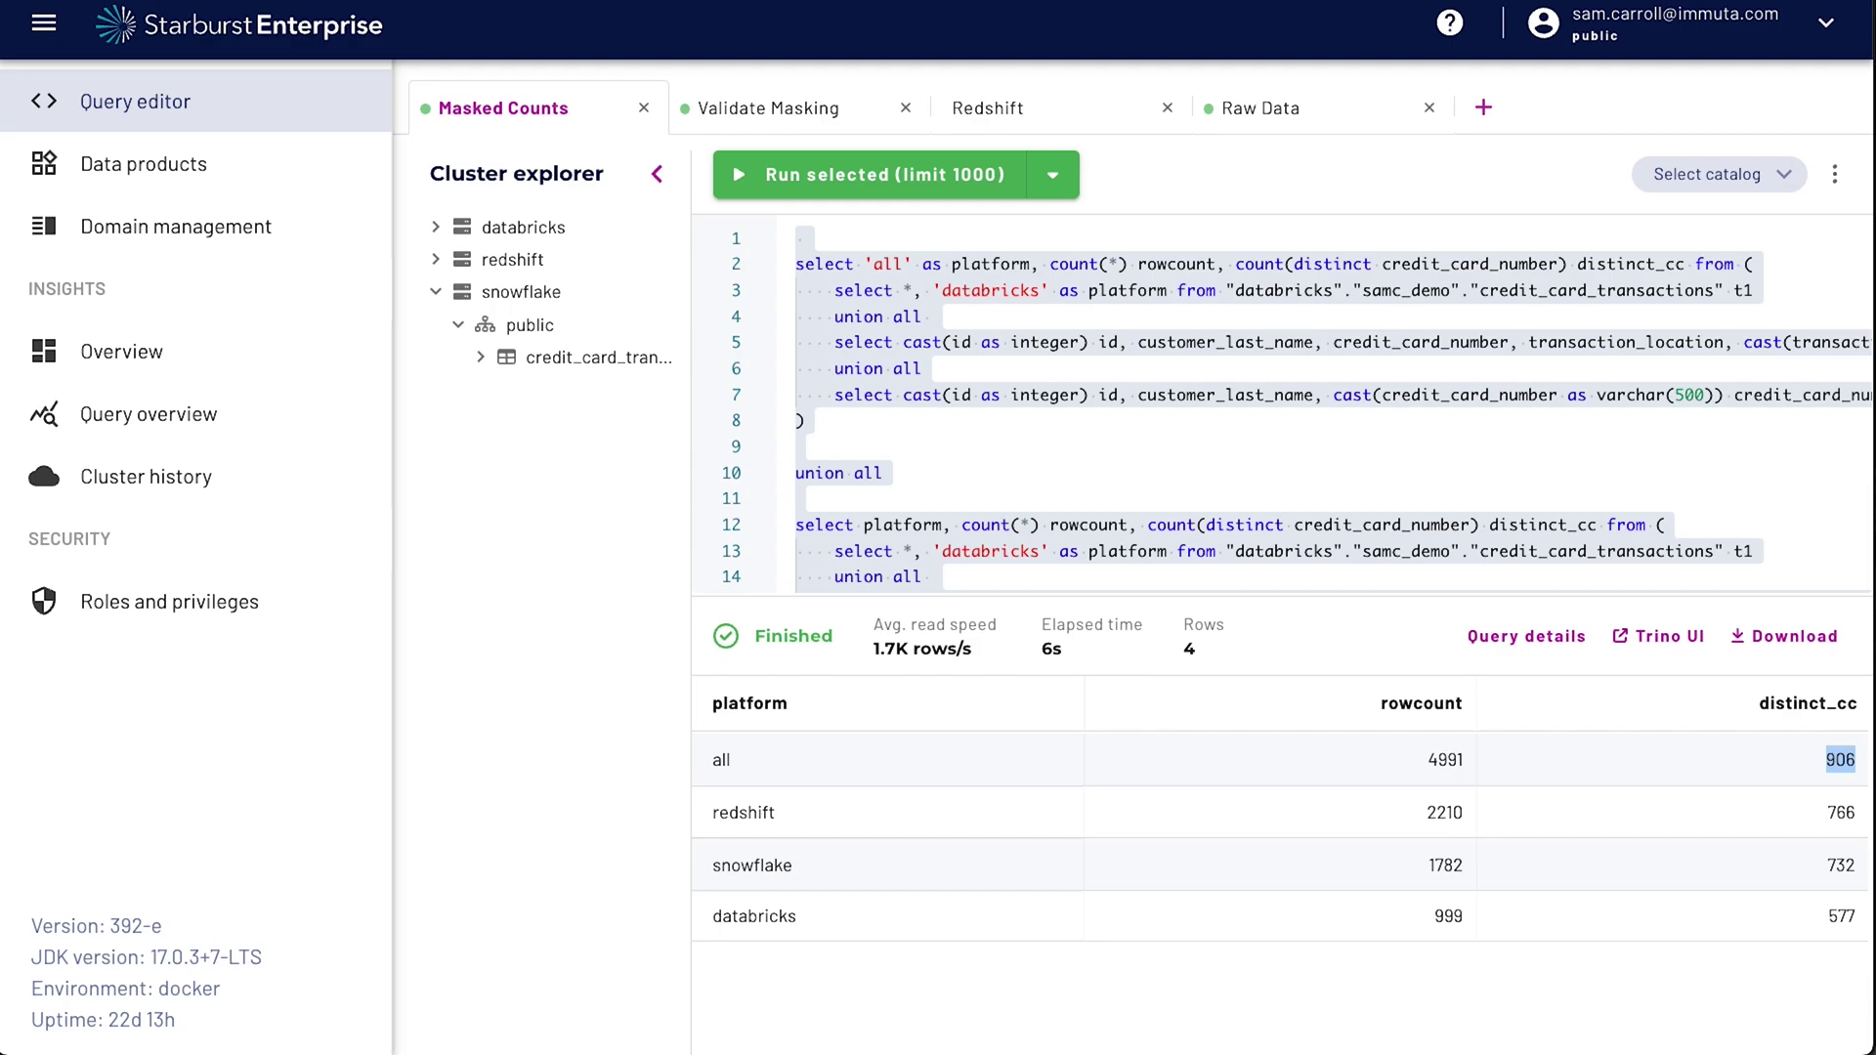
Expand the redshift public and databricks samc_demo schemas in the cluster explorer to inspect their credit_card_transactions tables
left_click(437, 260)
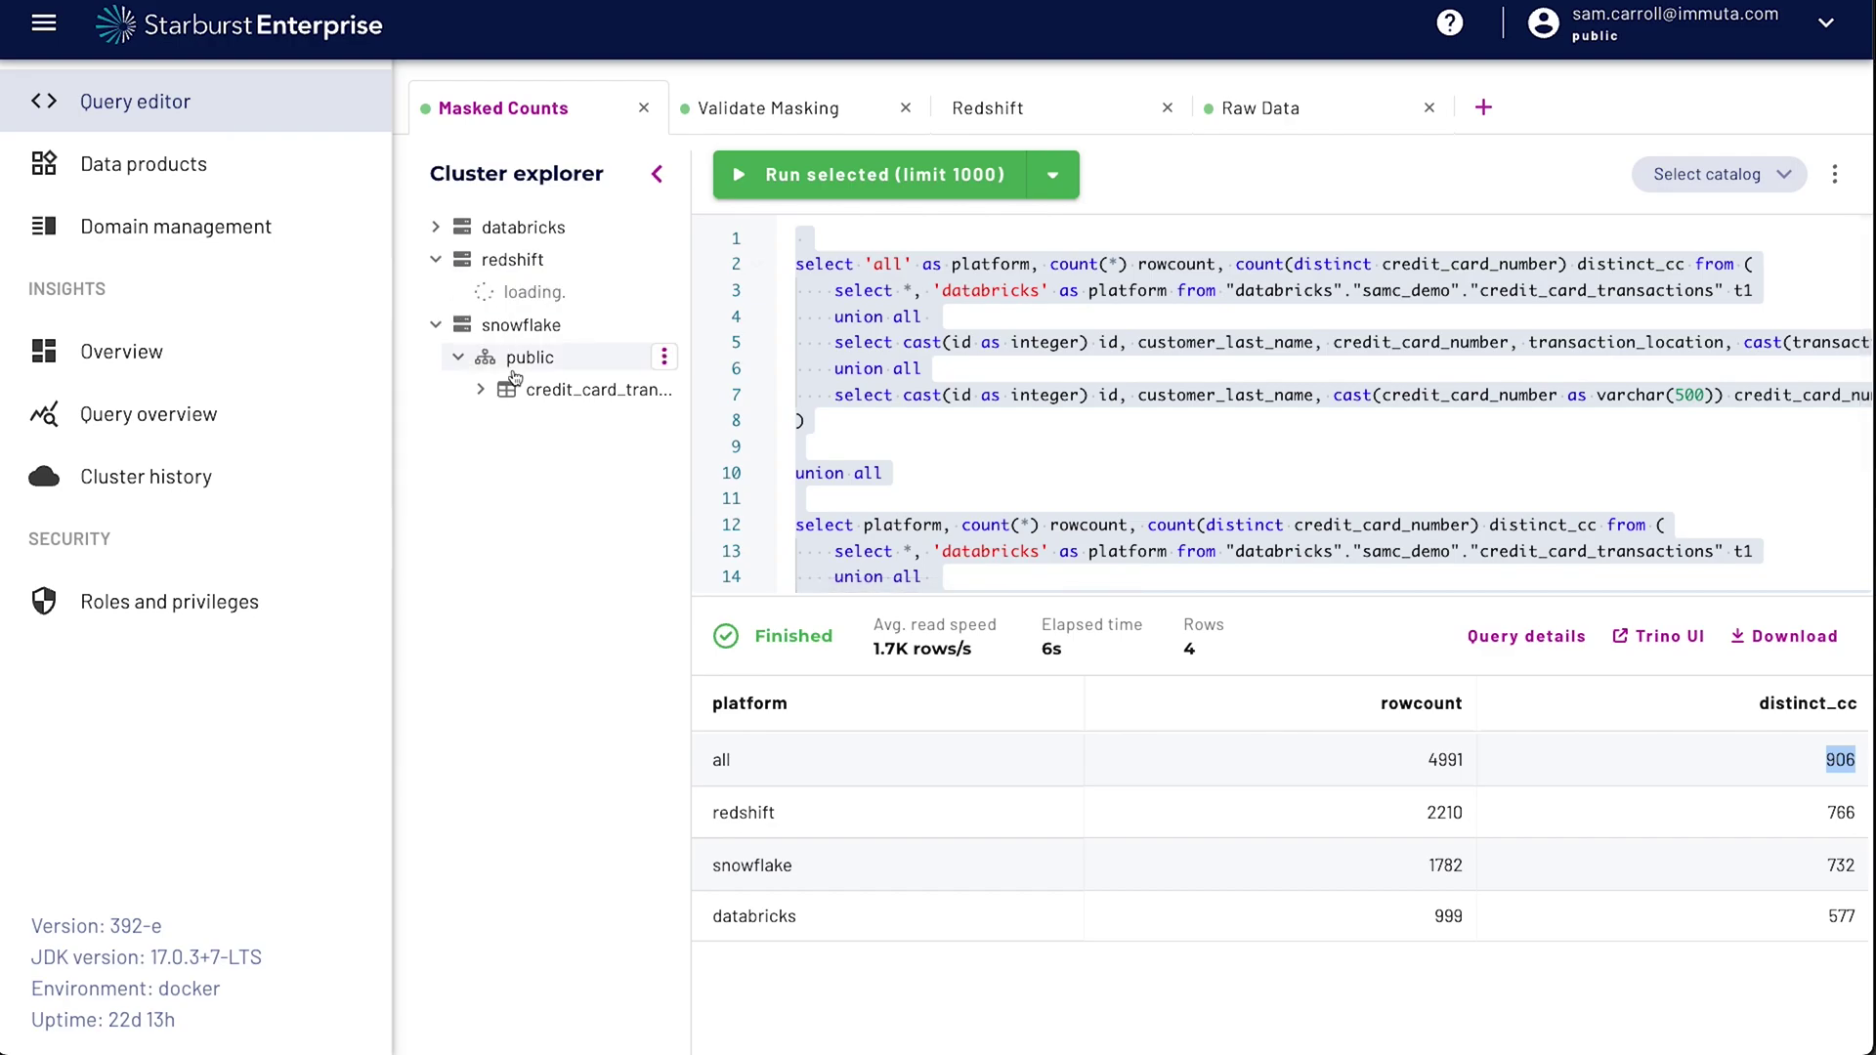
left_click(496, 230)
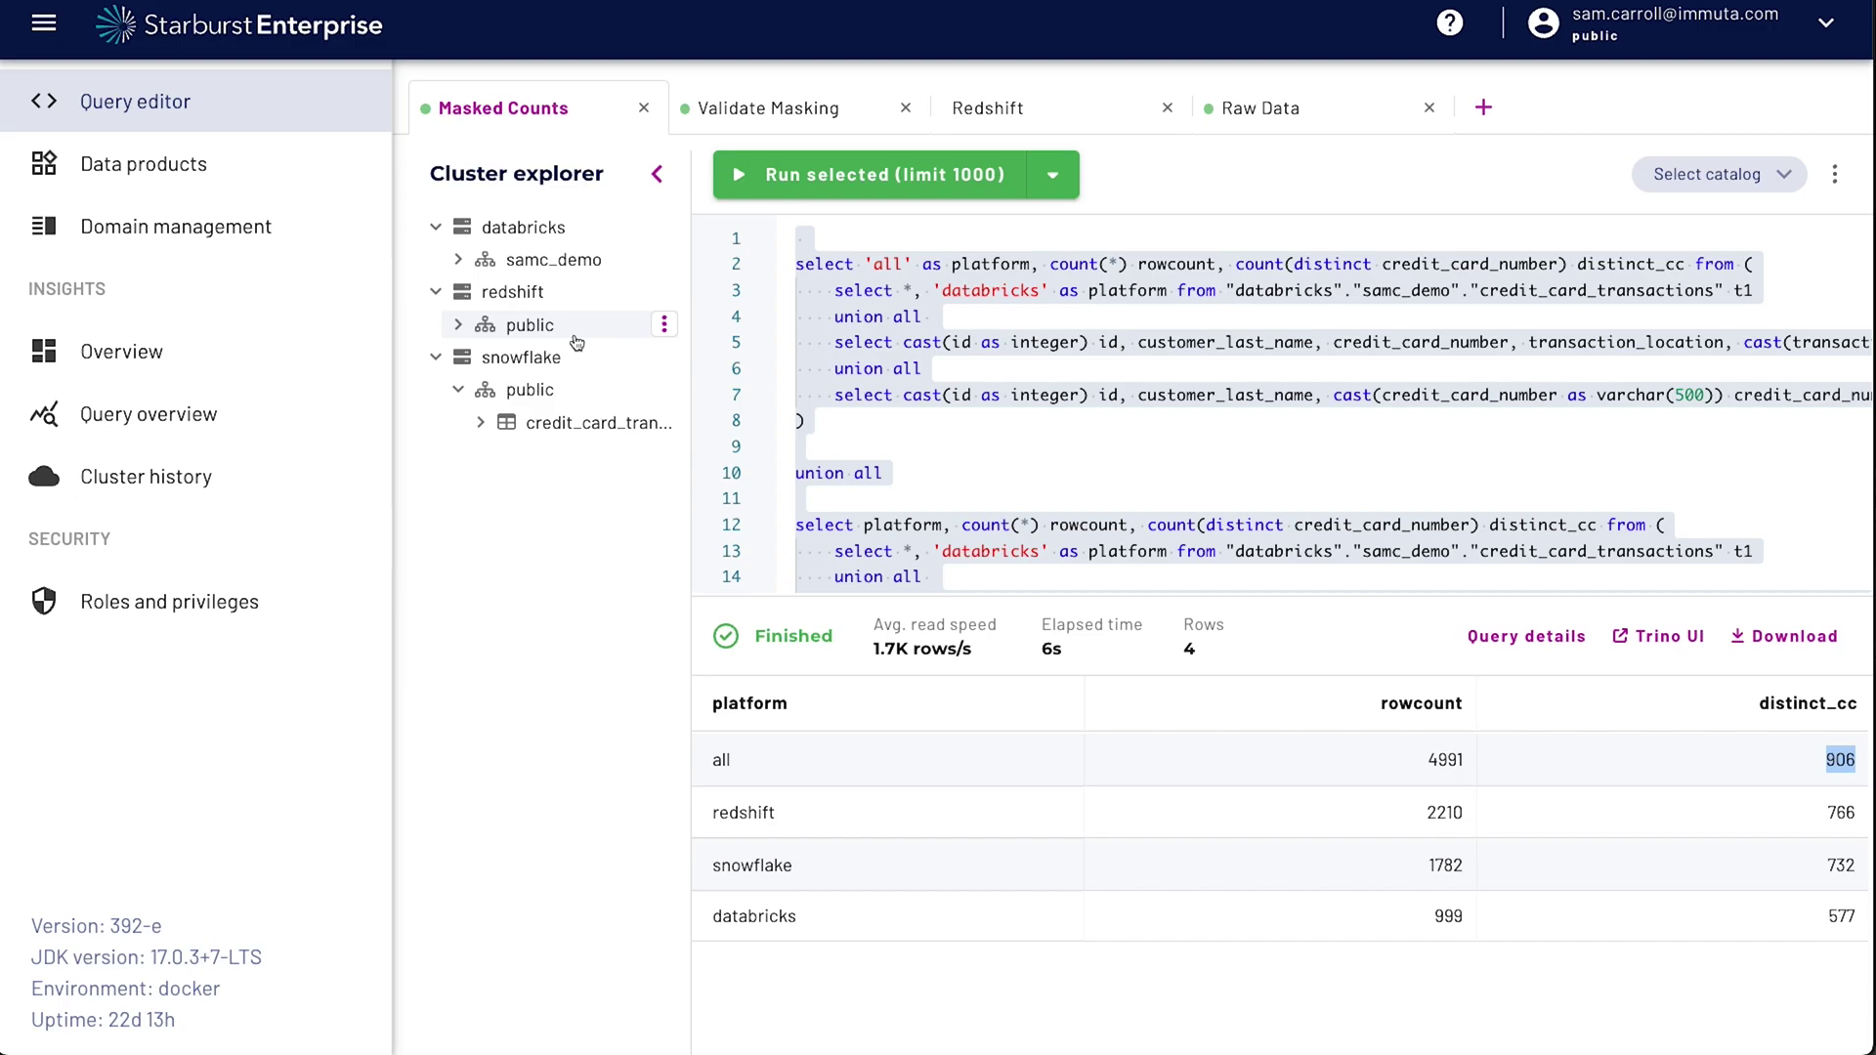
left_click(459, 260)
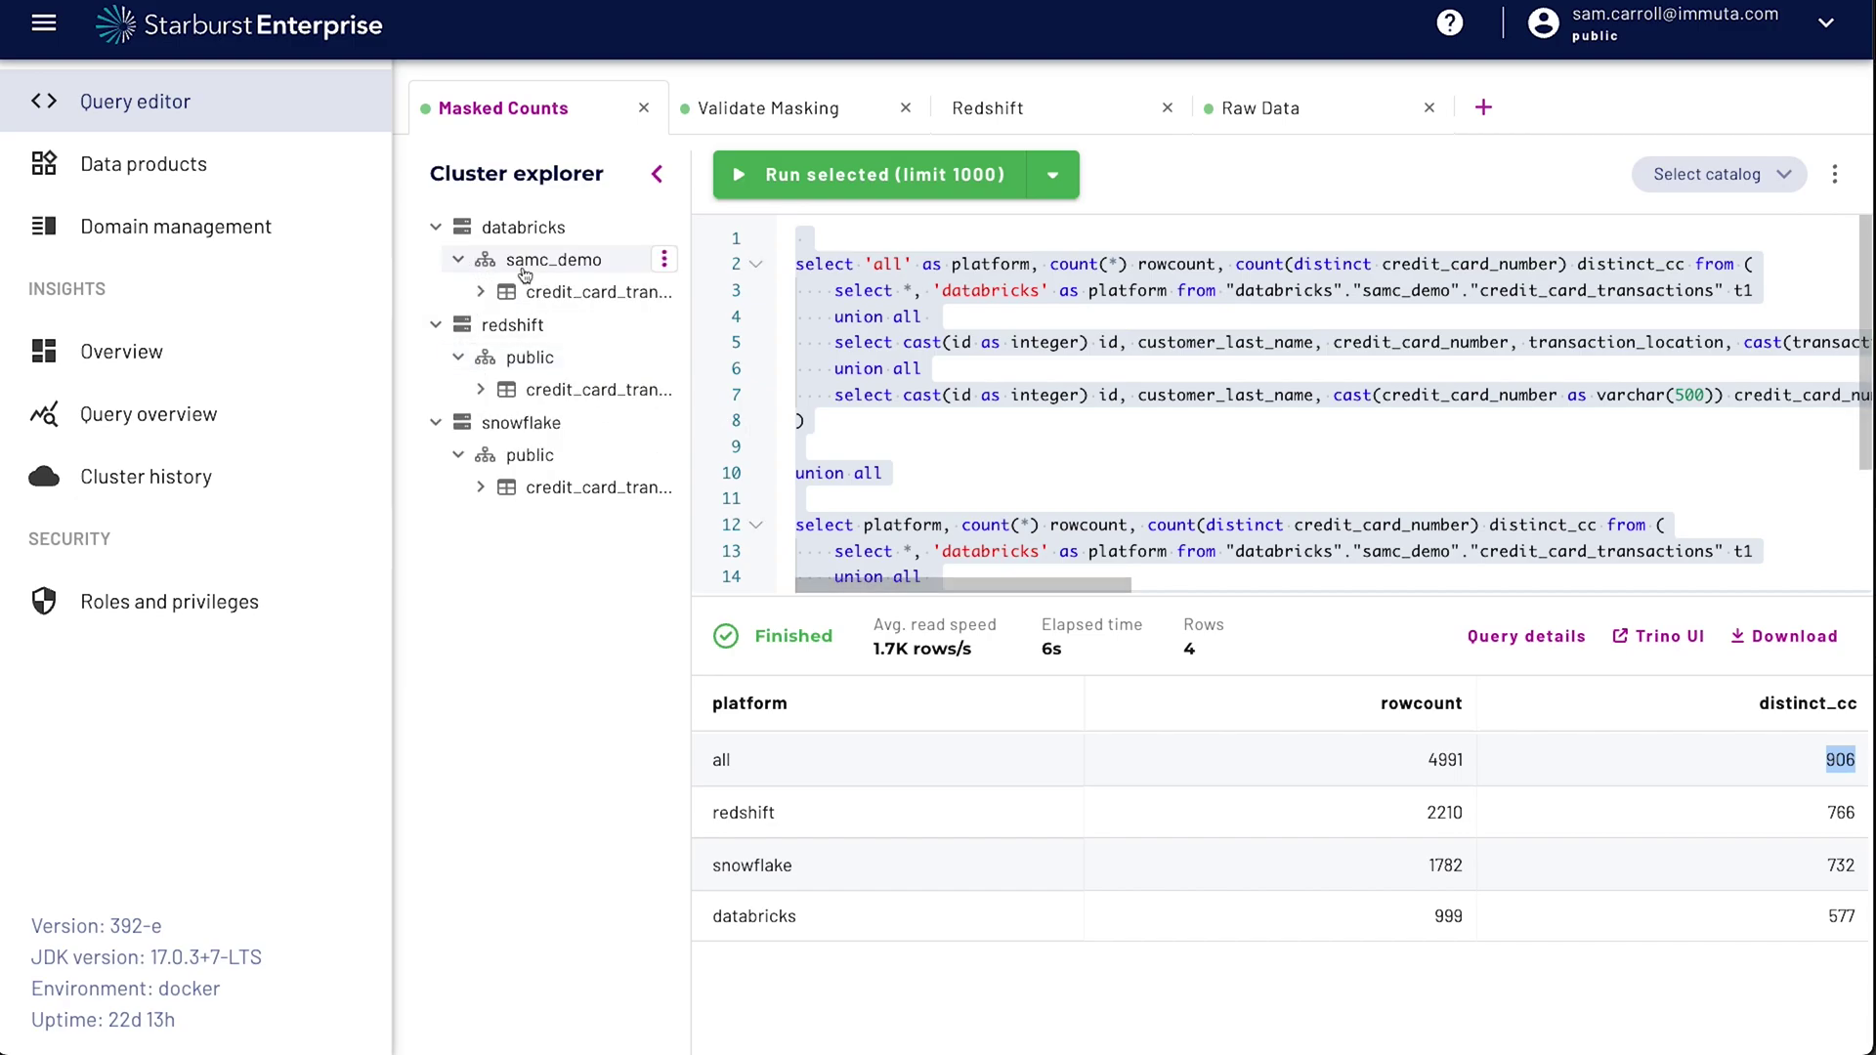
mouse_move(564, 394)
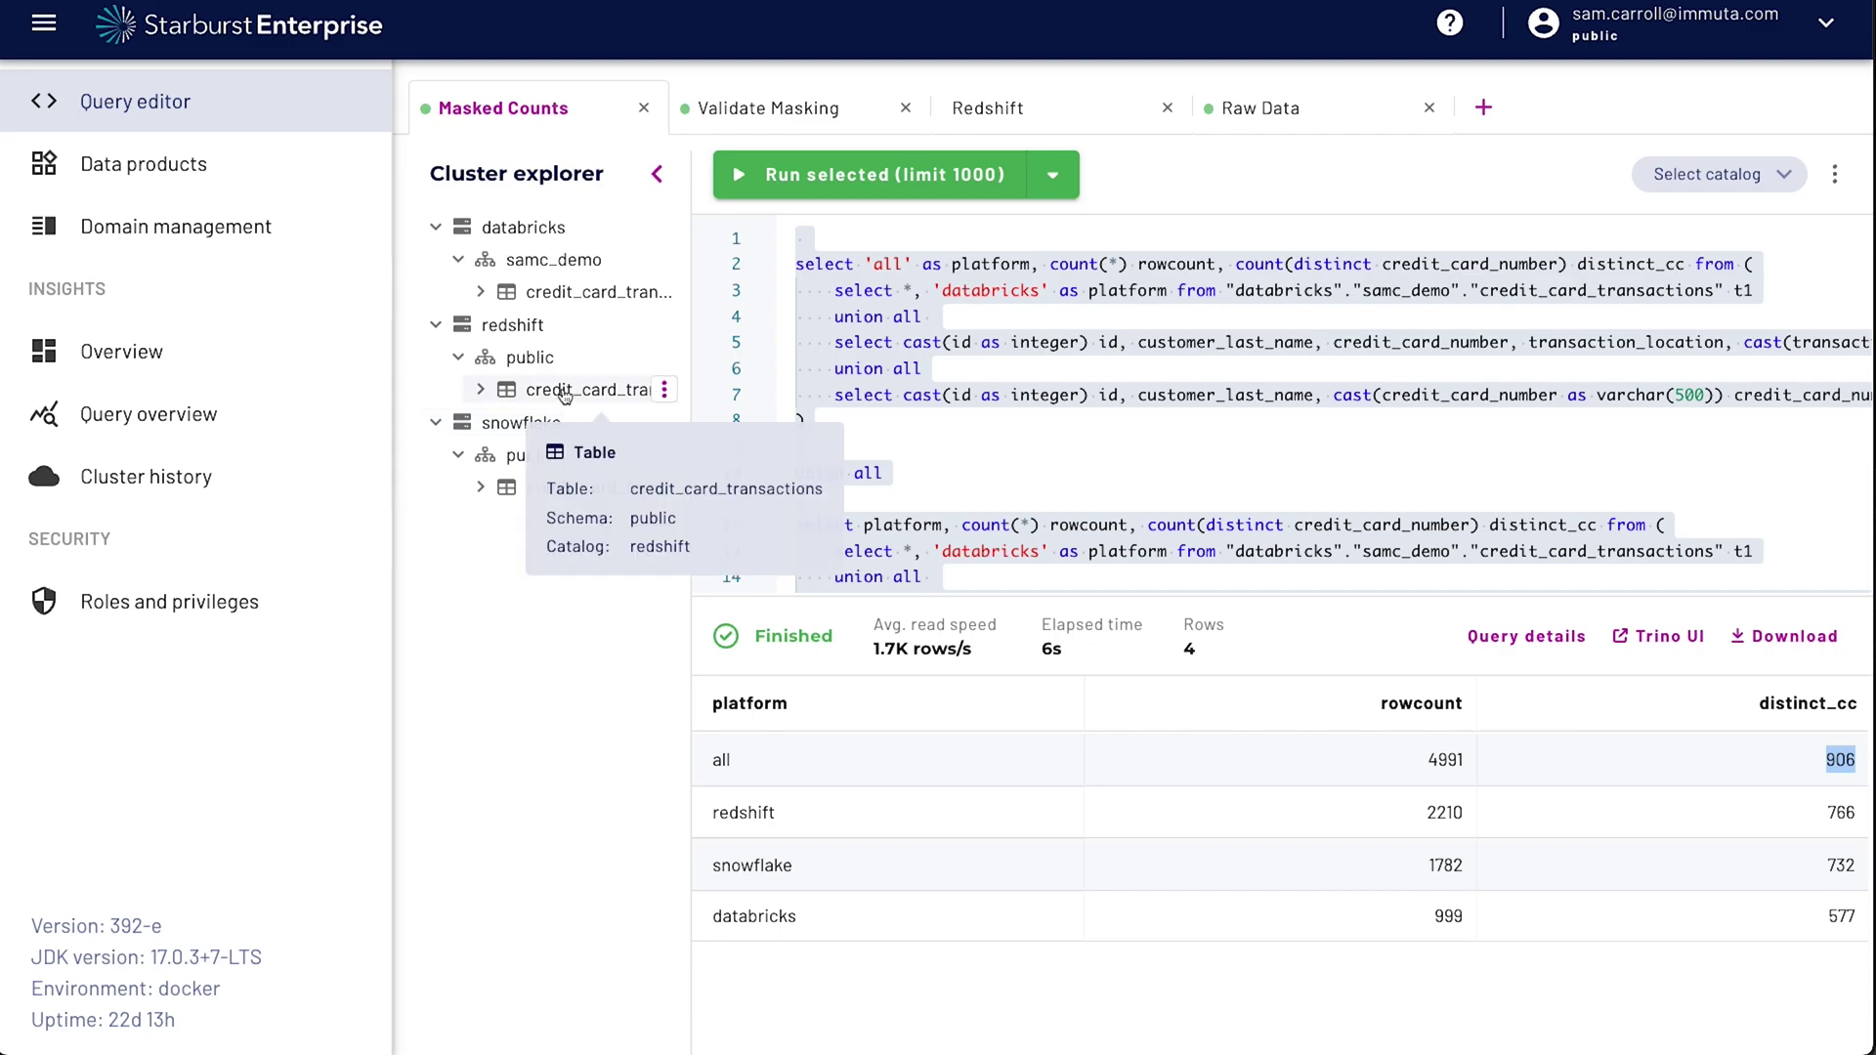